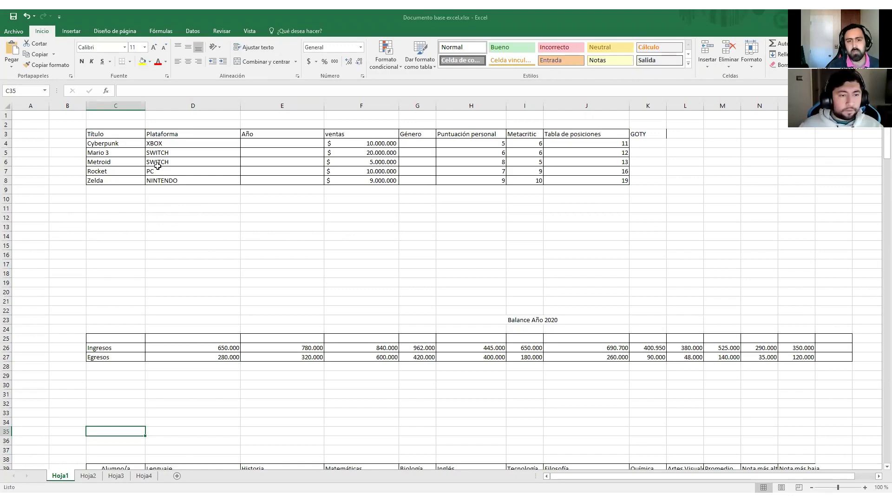
{"action": "scroll", "coordinate": [146, 183], "scroll_direction": "up", "scroll_amount": 7}
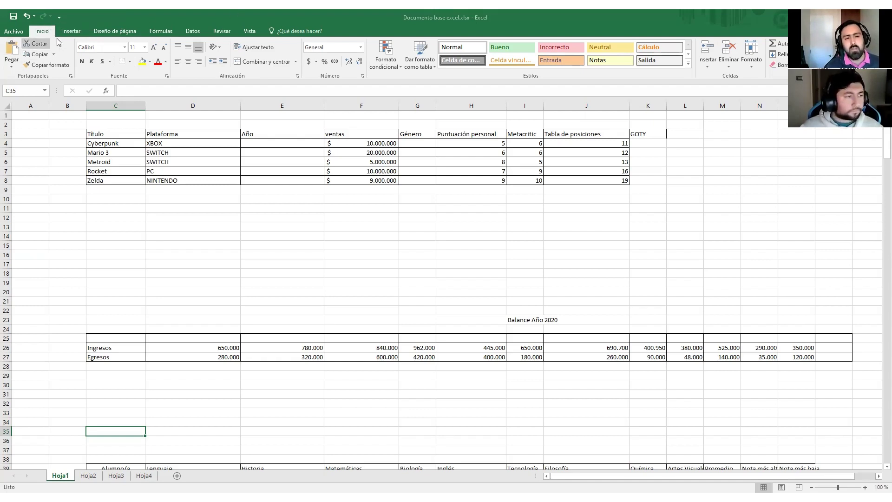
{"action": "left_click", "coordinate": [70, 31]}
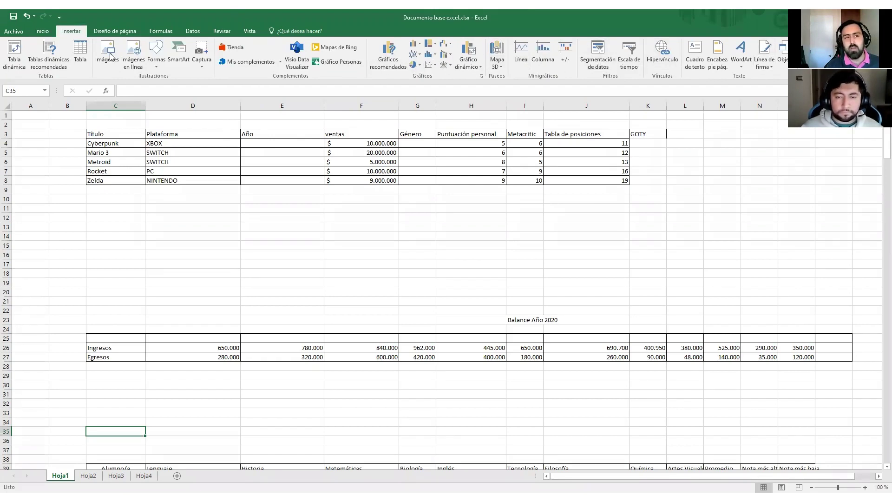
{"action": "left_click", "coordinate": [44, 33]}
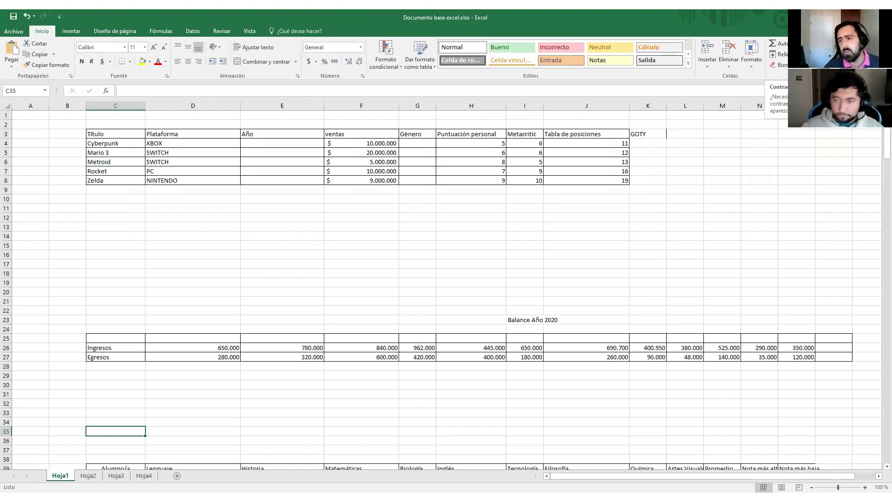
- Collapse the ribbon to its tab names and pin it open again
{"action": "left_click", "coordinate": [877, 71]}
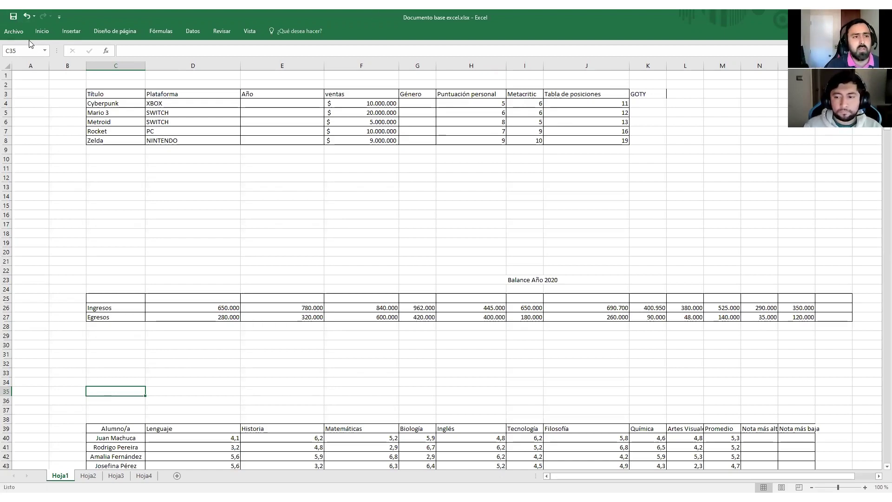
{"action": "left_click", "coordinate": [42, 33]}
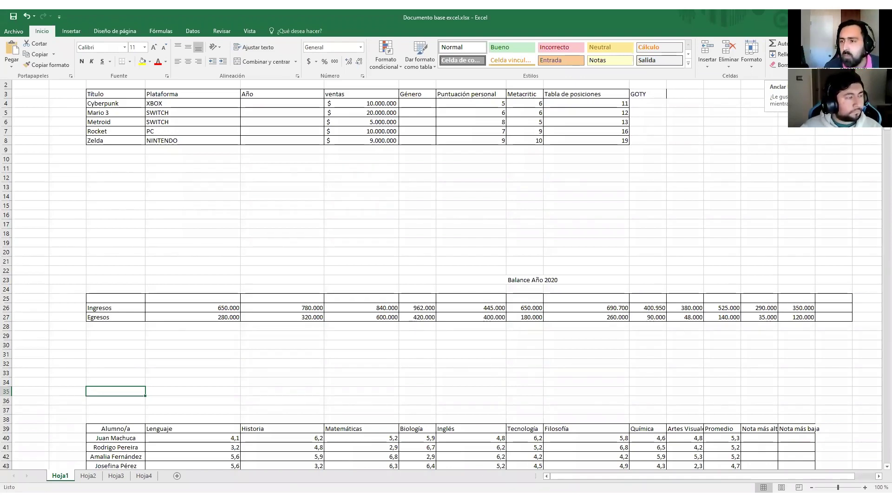
{"action": "left_click", "coordinate": [877, 76]}
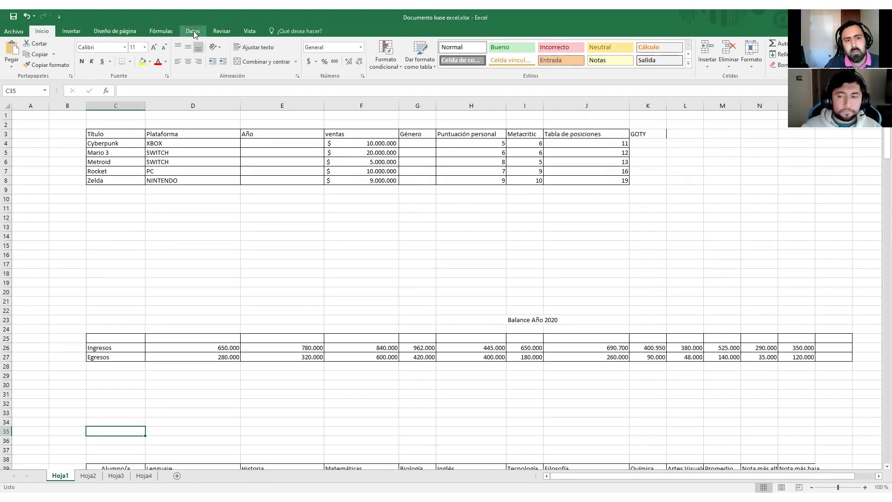
{"action": "left_click", "coordinate": [167, 37]}
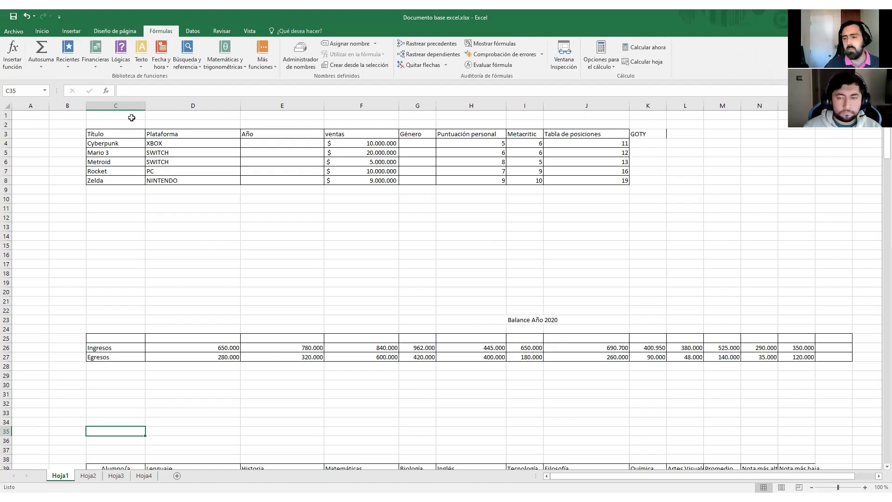
{"action": "left_click", "coordinate": [41, 31]}
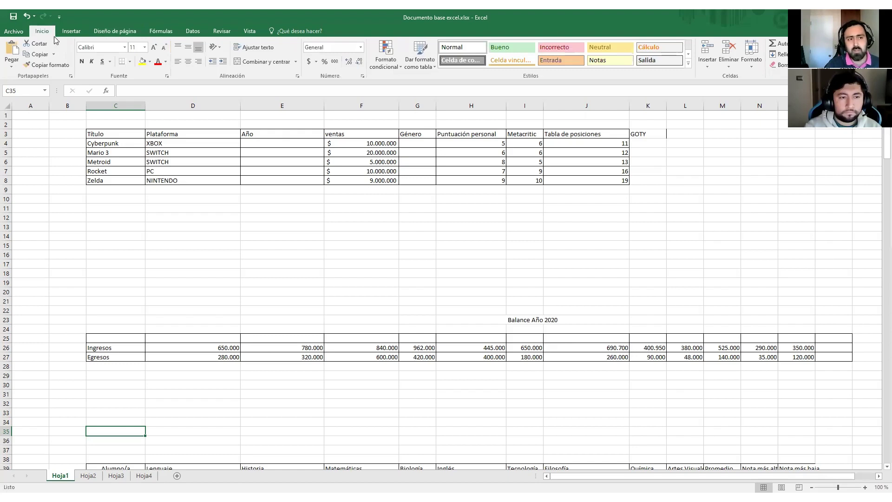
{"action": "left_click", "coordinate": [137, 234]}
{"action": "left_click", "coordinate": [171, 238]}
{"action": "left_click", "coordinate": [315, 239]}
{"action": "left_click", "coordinate": [453, 239]}
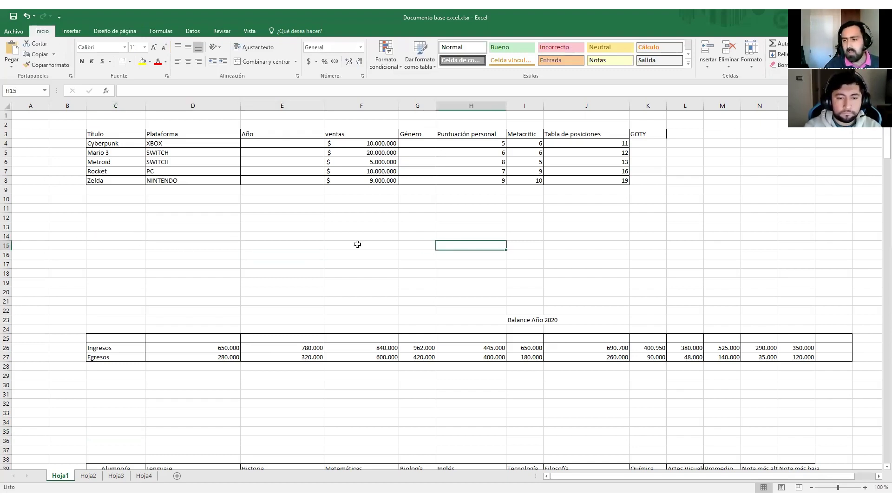
{"action": "left_click", "coordinate": [233, 239]}
{"action": "left_click", "coordinate": [182, 228]}
{"action": "left_click", "coordinate": [190, 235]}
{"action": "left_click", "coordinate": [202, 255]}
{"action": "left_click_drag", "start_coordinate": [106, 208], "coordinate": [270, 280]}
{"action": "left_click", "coordinate": [270, 281]}
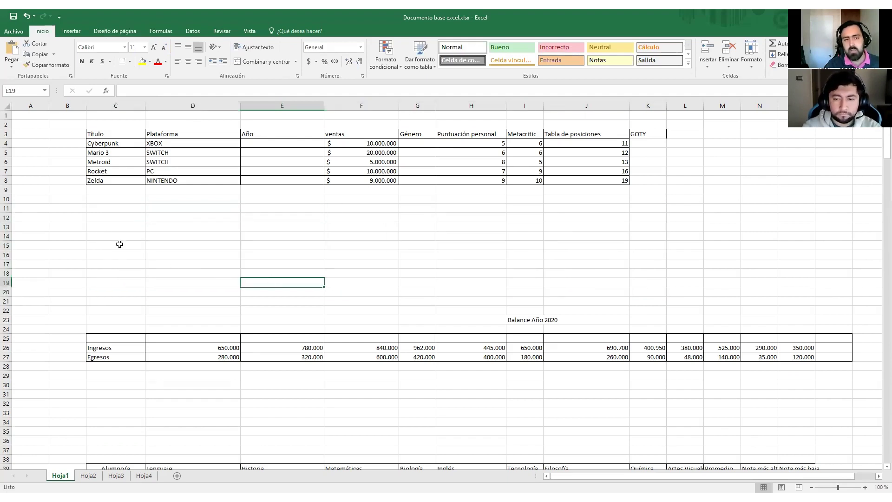
- View the Insert Function dialog for cell D14 and close it without inserting a function
{"action": "left_click", "coordinate": [200, 239]}
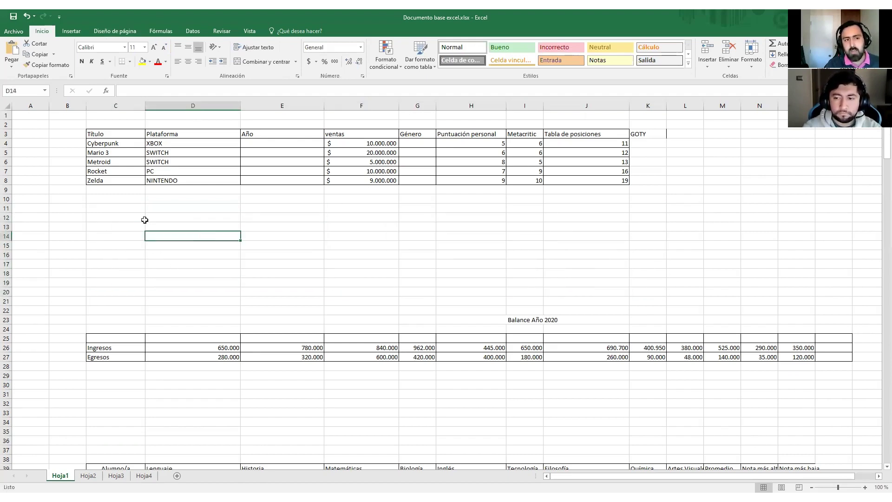
{"action": "left_click", "coordinate": [106, 93]}
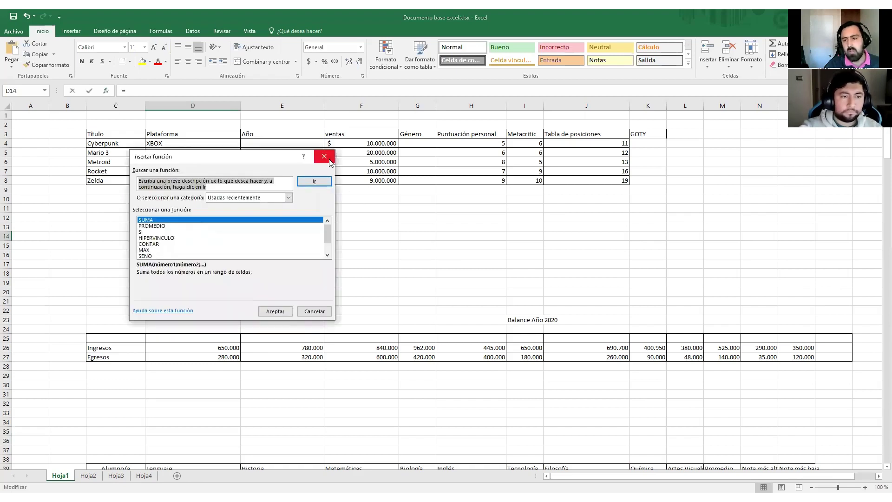
{"action": "left_click", "coordinate": [325, 158]}
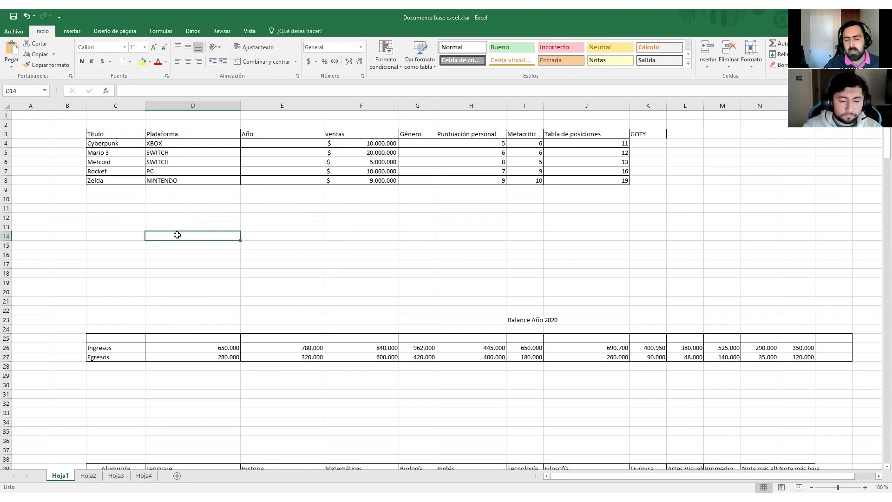
- Try starting a formula in cell D14 with the SUMA and MAX functions, and cancel the entry
{"action": "double_click", "coordinate": [177, 235]}
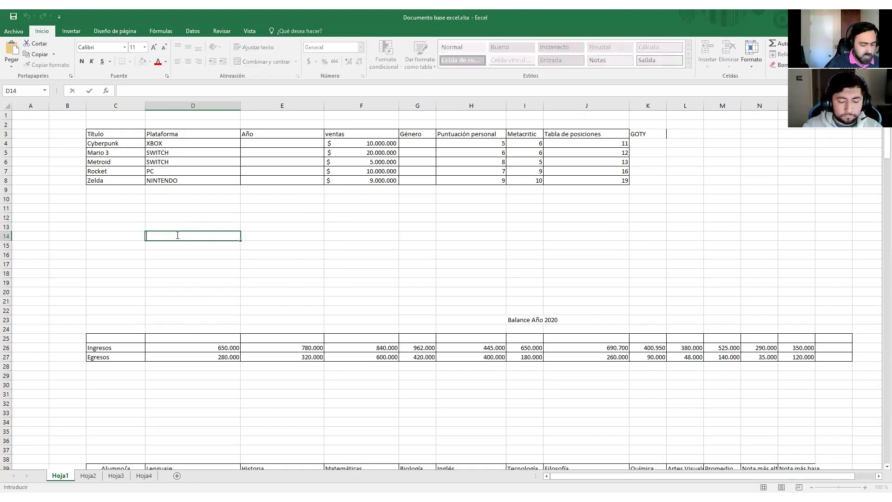
{"action": "type", "text": "="}
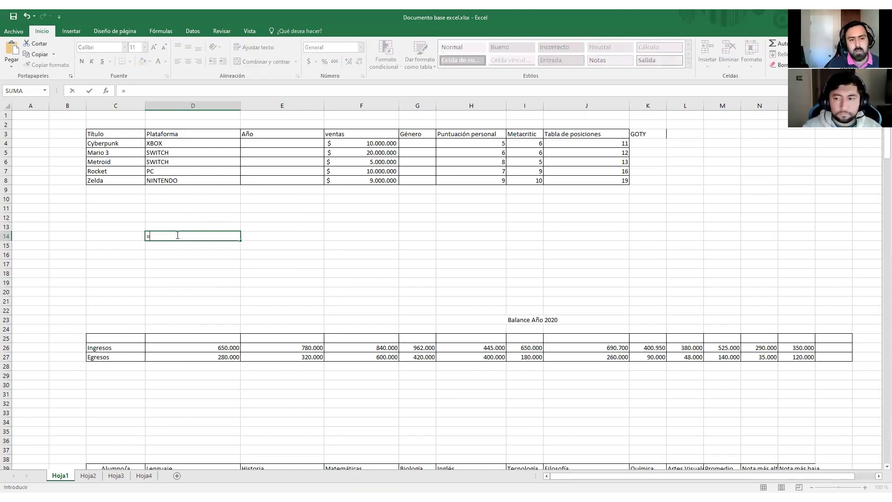
{"action": "type", "text": "s"}
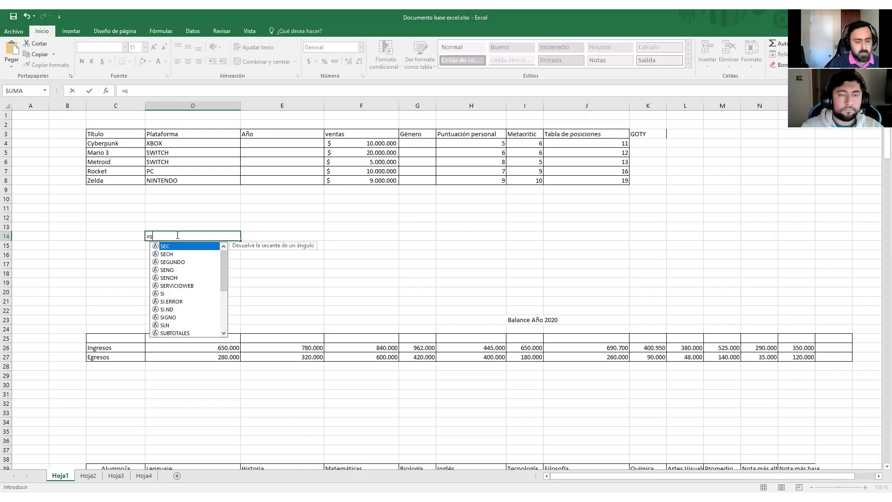
{"action": "key", "text": "BackSpace"}
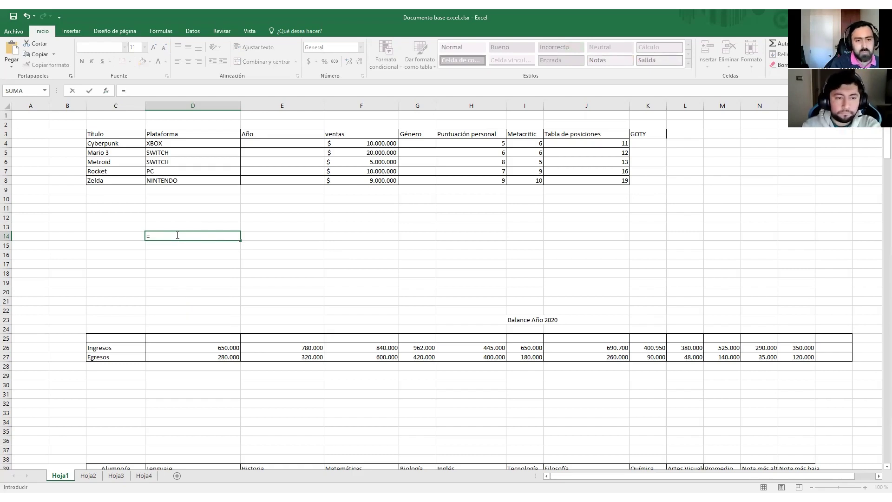
{"action": "type", "text": "suma"}
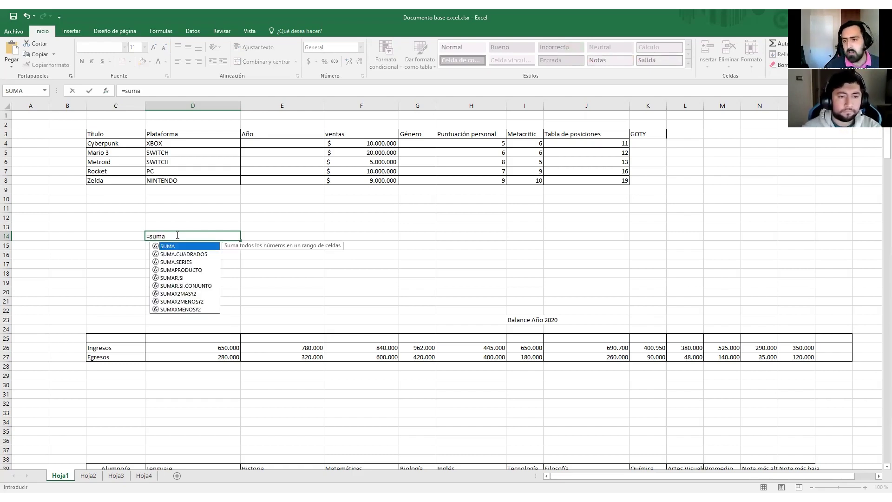
{"action": "key", "text": "BackSpace"}
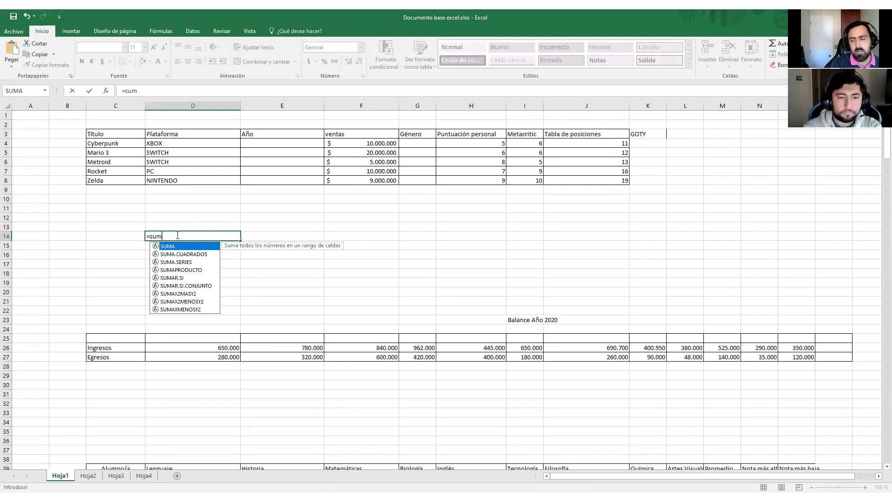
{"action": "key", "text": "BackSpace"}
{"action": "key", "text": "BackSpace"}
{"action": "key", "text": "BackSpace"}
{"action": "type", "text": "max"}
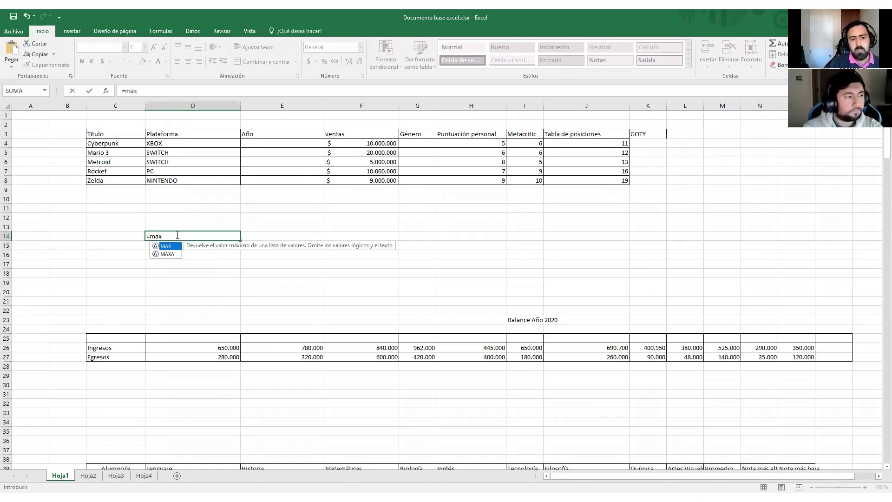
{"action": "key", "text": "Escape"}
{"action": "left_click", "coordinate": [185, 265]}
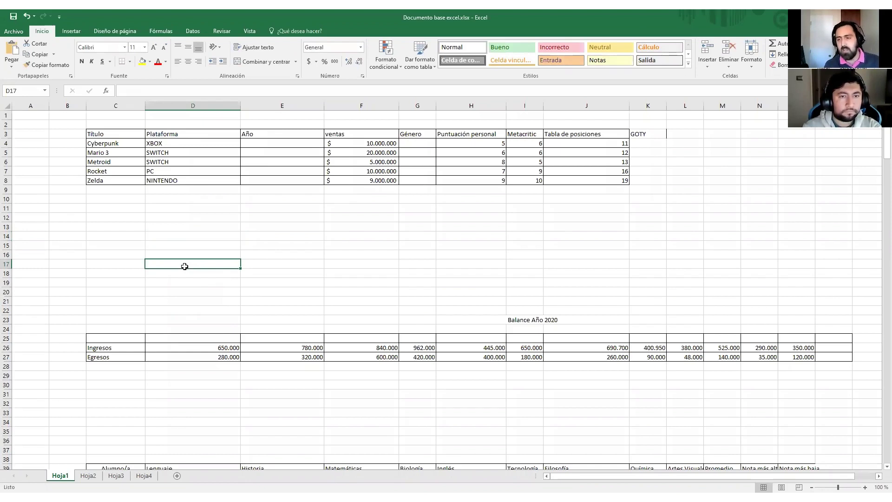
- Select the game table's header row C3:J3, and the game titles in C4:C8
{"action": "left_click", "coordinate": [161, 32]}
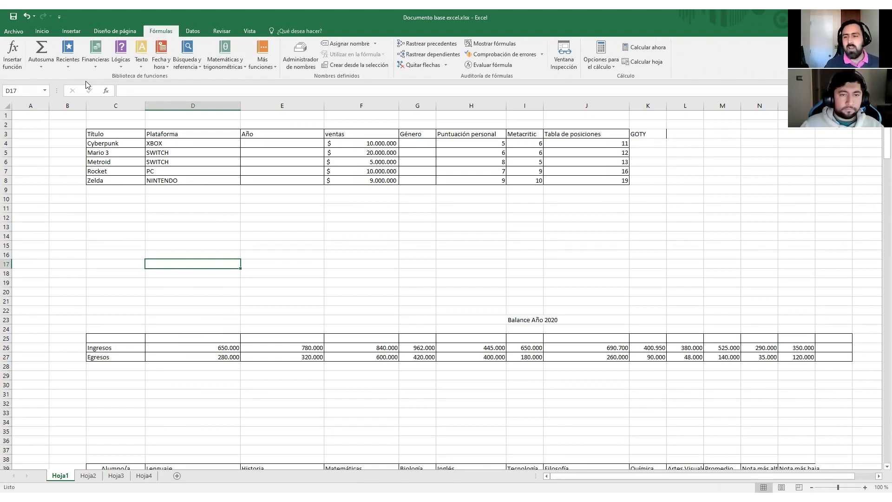
{"action": "left_click", "coordinate": [116, 132]}
{"action": "left_click_drag", "start_coordinate": [117, 133], "coordinate": [601, 137]}
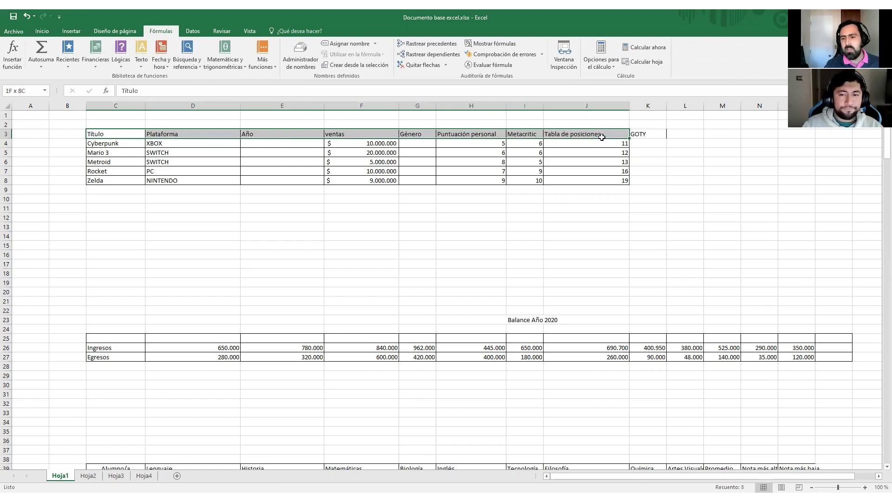
{"action": "left_click", "coordinate": [117, 171]}
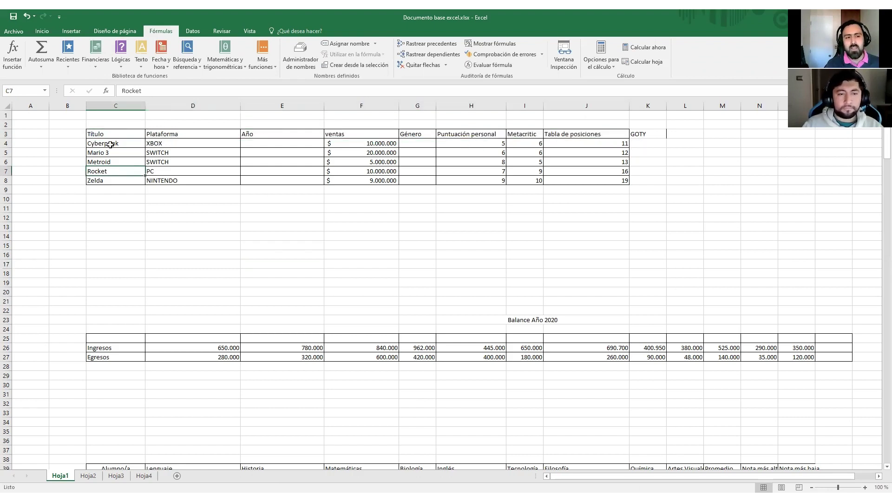
{"action": "left_click_drag", "start_coordinate": [116, 145], "coordinate": [127, 179]}
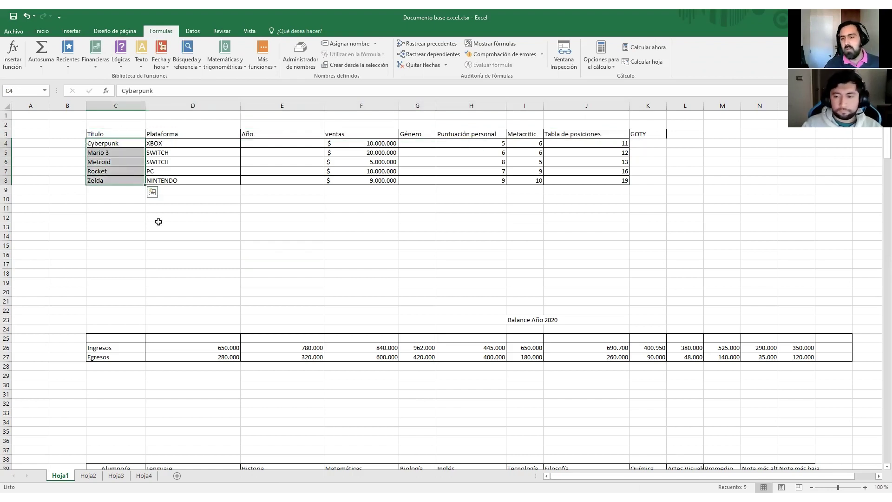
- Enlarge the height of row 8 and undo the change
{"action": "left_click_drag", "start_coordinate": [9, 185], "coordinate": [15, 207]}
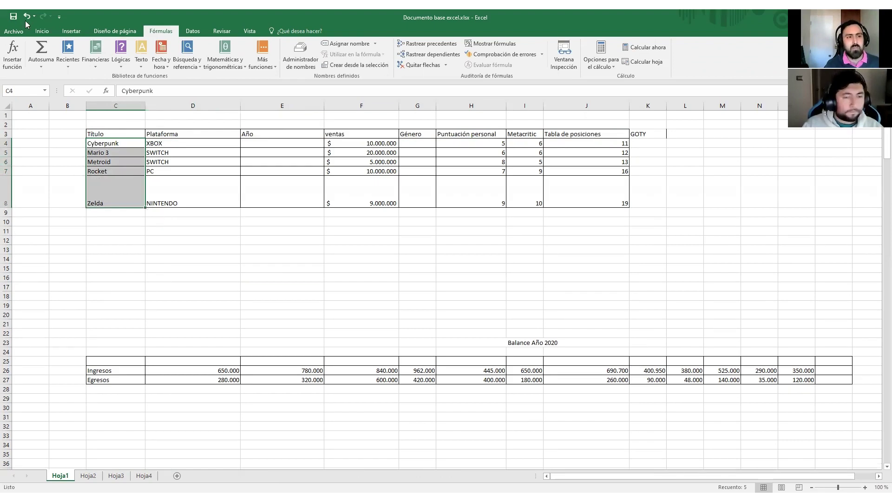
{"action": "left_click", "coordinate": [27, 16]}
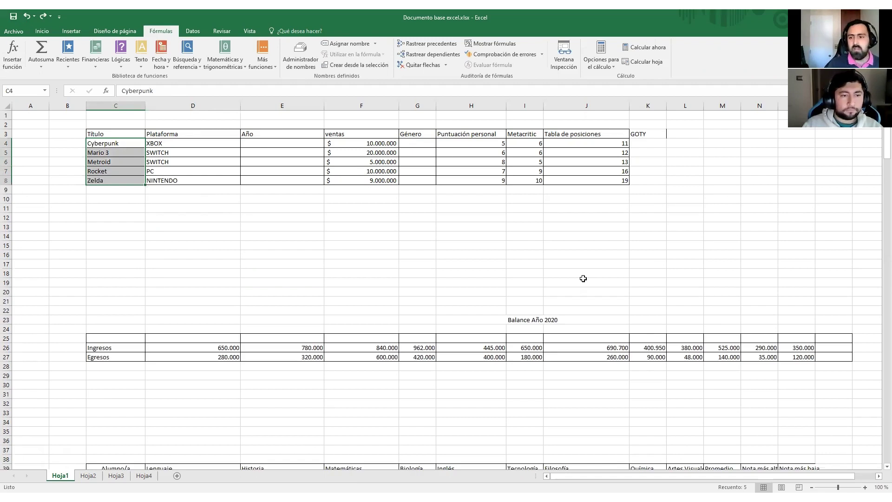
{"action": "left_click", "coordinate": [37, 31]}
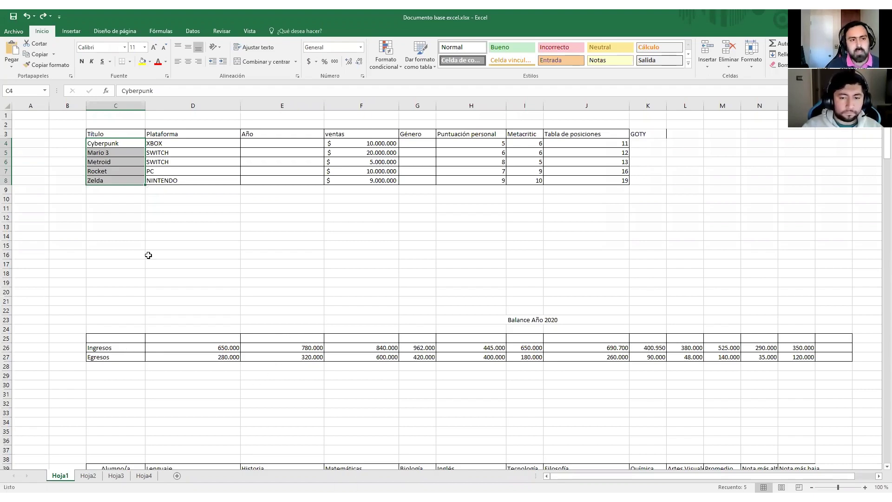
{"action": "left_click", "coordinate": [71, 31]}
{"action": "left_click", "coordinate": [110, 31]}
{"action": "left_click", "coordinate": [69, 32]}
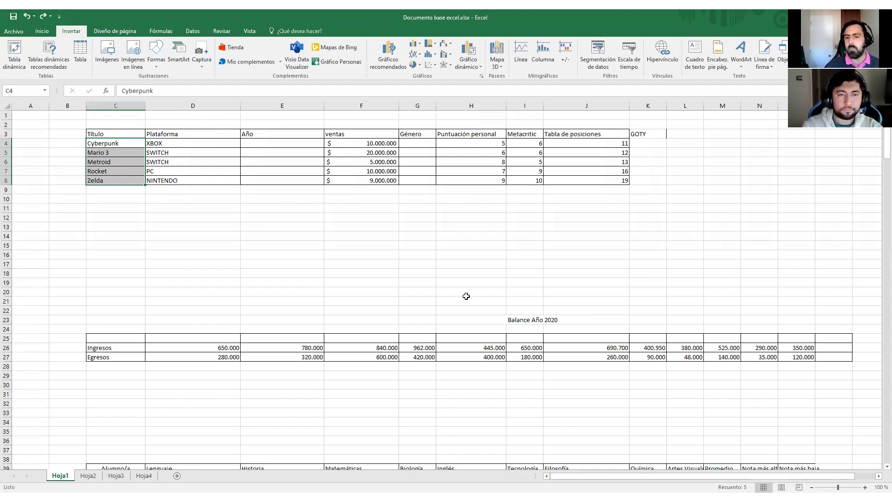
{"action": "left_click", "coordinate": [173, 235]}
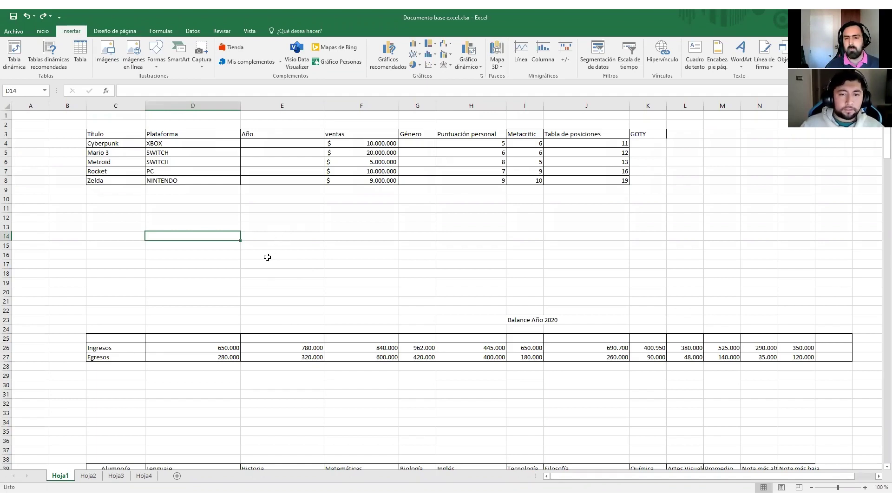
{"action": "left_click", "coordinate": [41, 31]}
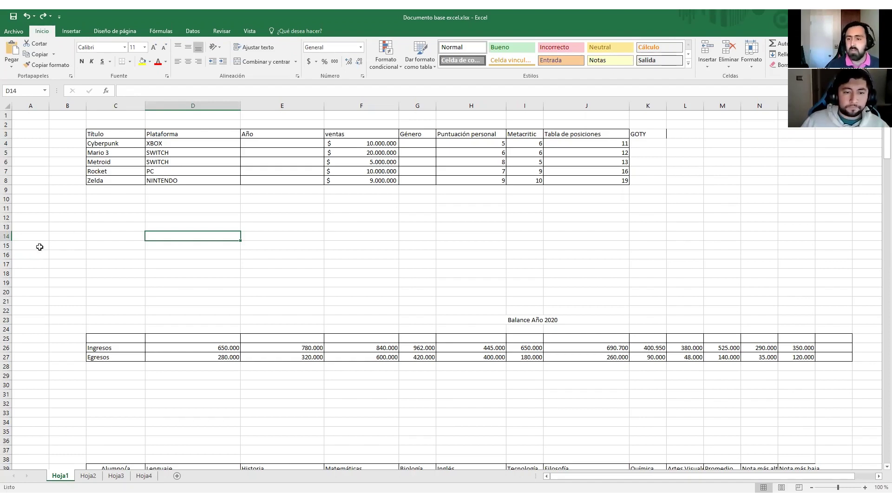
- Select single cells in row 15, including B15 and C15, and the whole of column B
{"action": "left_click", "coordinate": [40, 247]}
{"action": "left_click", "coordinate": [91, 242]}
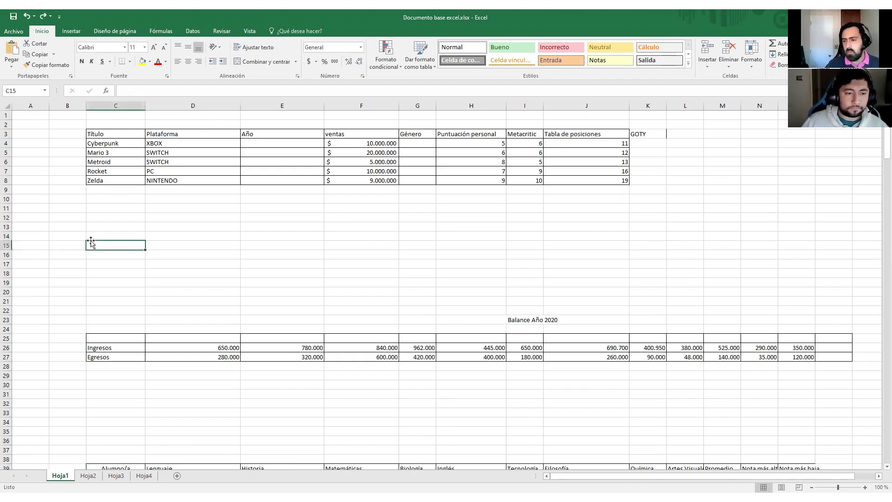
{"action": "left_click", "coordinate": [68, 246]}
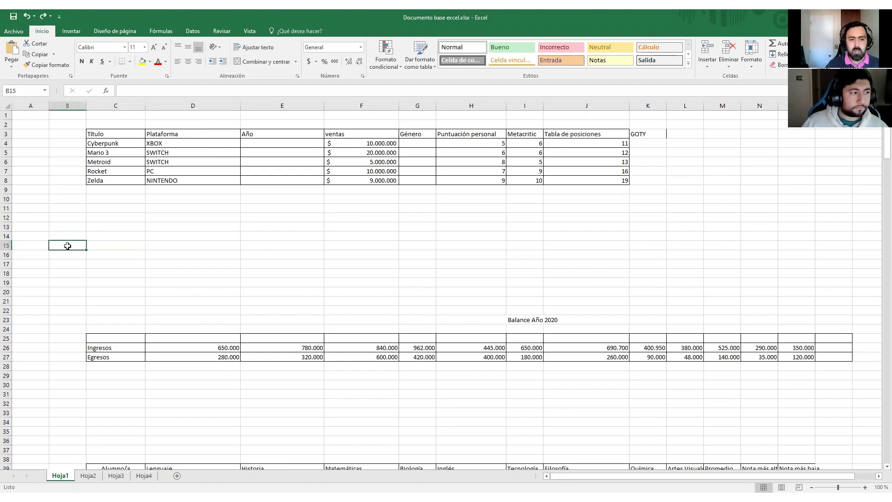
{"action": "left_click", "coordinate": [103, 246]}
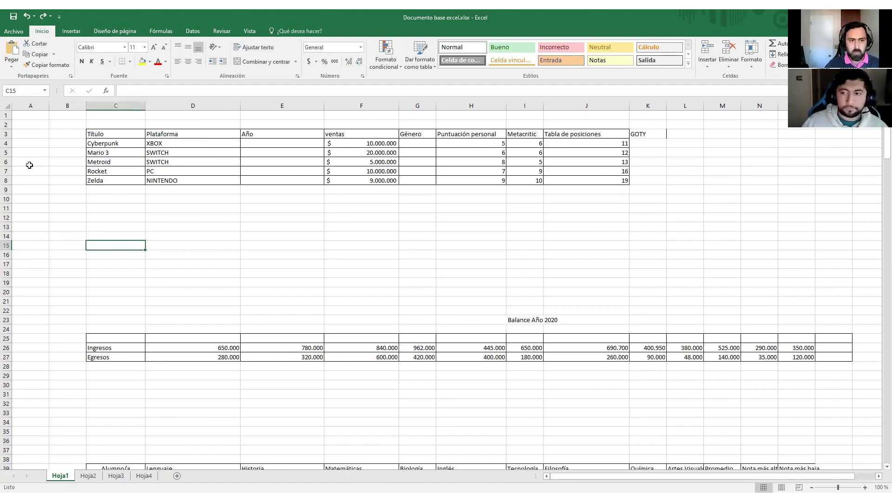
{"action": "left_click", "coordinate": [72, 104]}
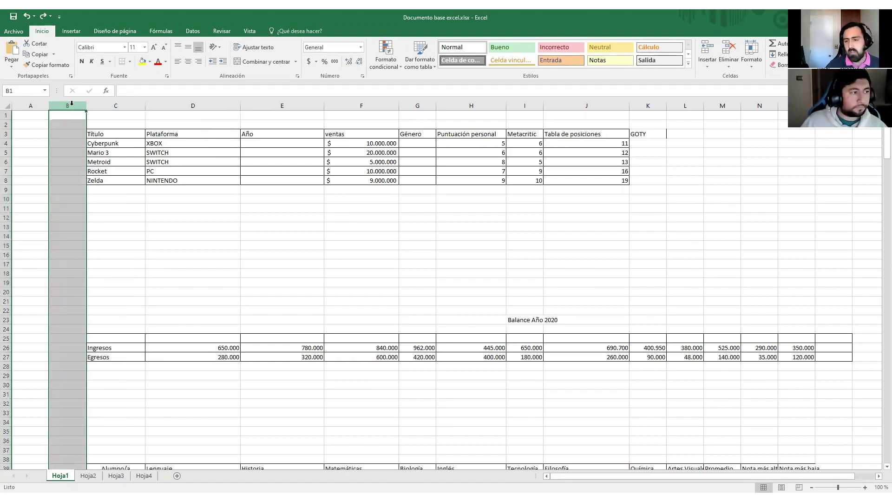
- Select the whole of row 2, and the whole of column B
{"action": "left_click", "coordinate": [7, 123]}
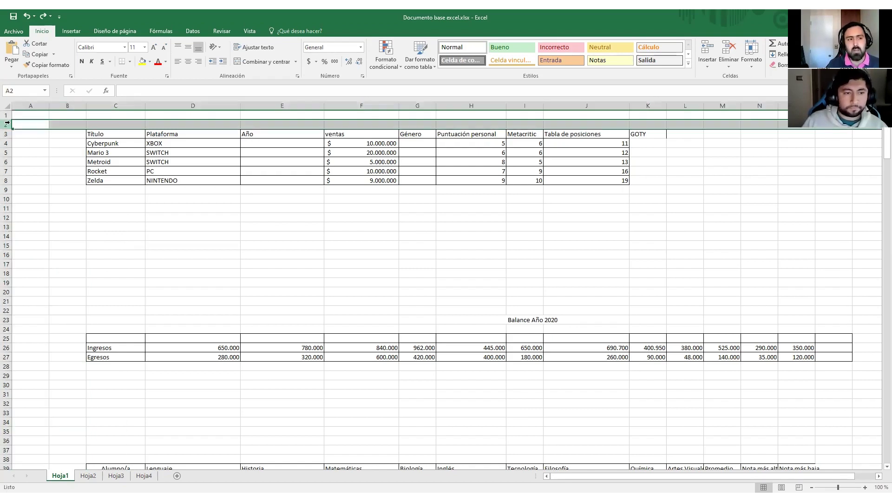
{"action": "left_click", "coordinate": [63, 103]}
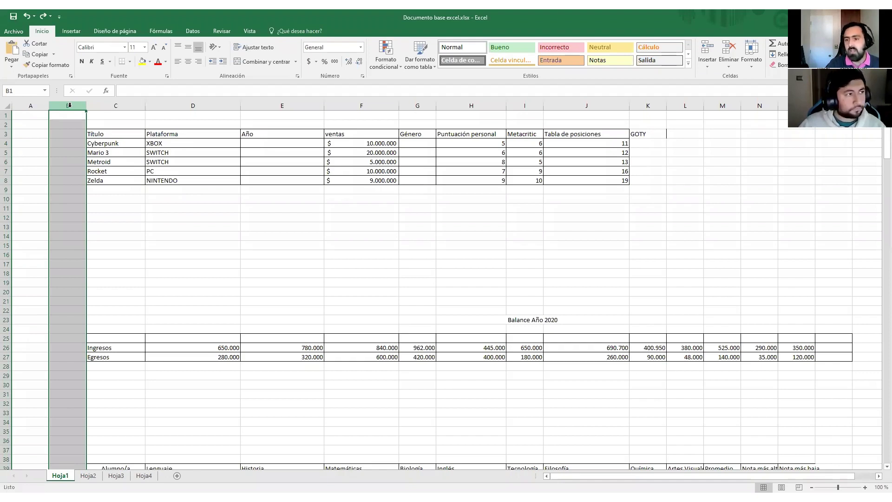
{"action": "left_click", "coordinate": [517, 150]}
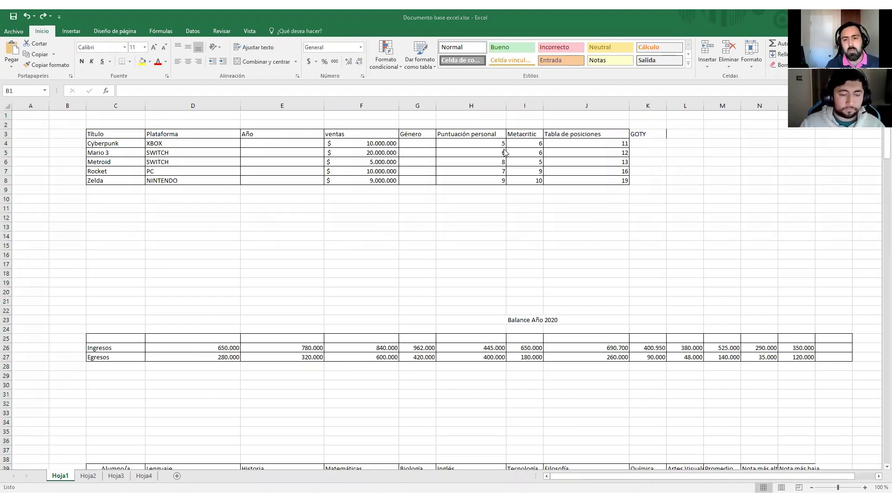
- View all properties on the workbook's information page, and activate the command search box on returning to the sheet
{"action": "left_click", "coordinate": [21, 31]}
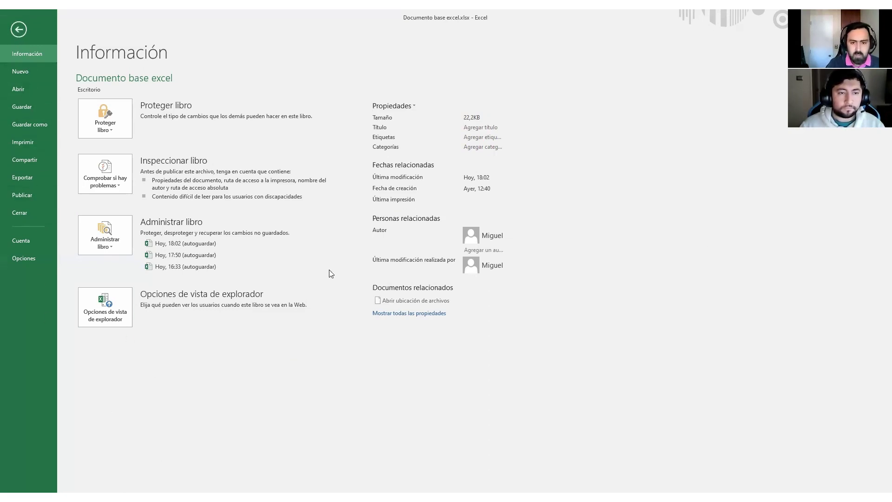
{"action": "left_click", "coordinate": [403, 315]}
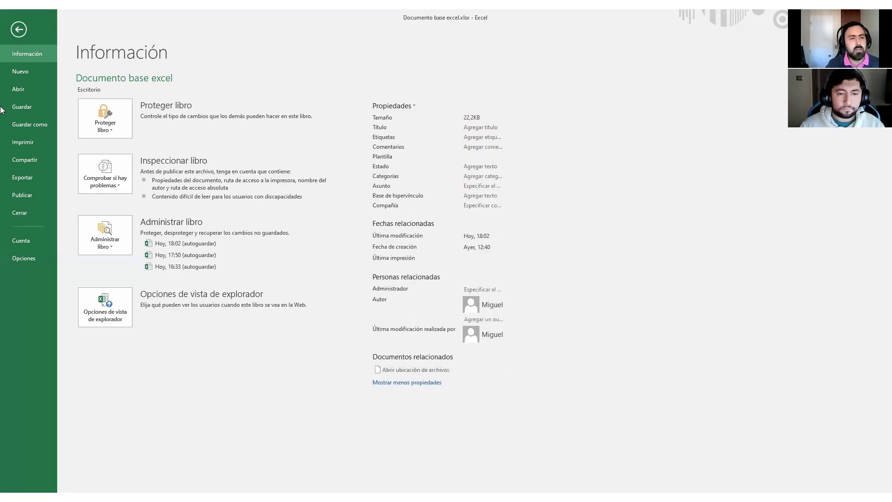
{"action": "left_click", "coordinate": [15, 32]}
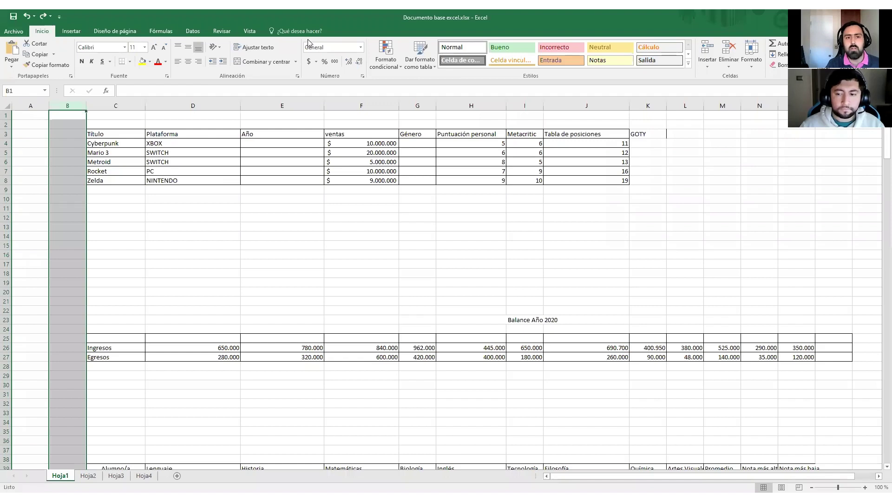
{"action": "left_click", "coordinate": [284, 29]}
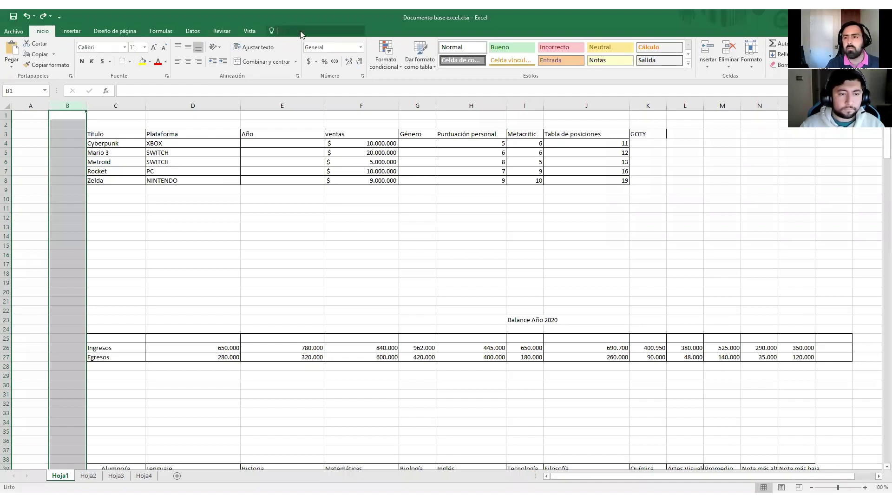
{"action": "left_click", "coordinate": [518, 24]}
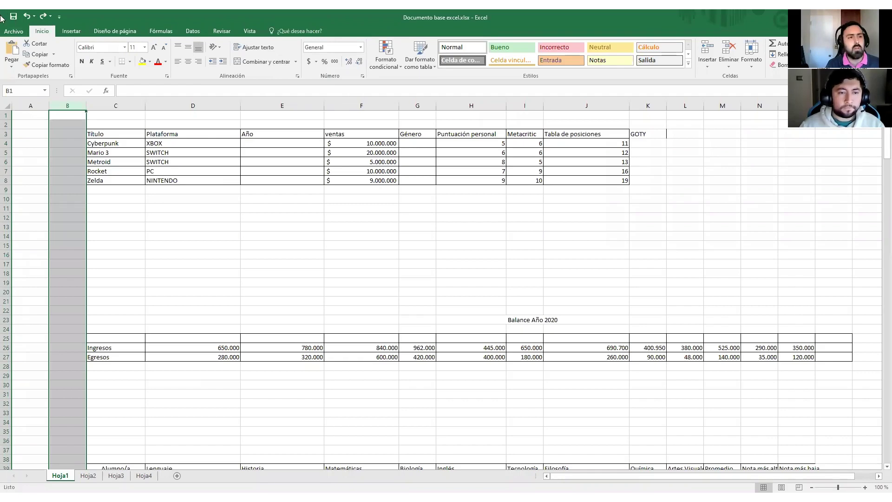
- View the installed Office product information on the account page, and look over the workbook's information page
{"action": "left_click", "coordinate": [13, 31]}
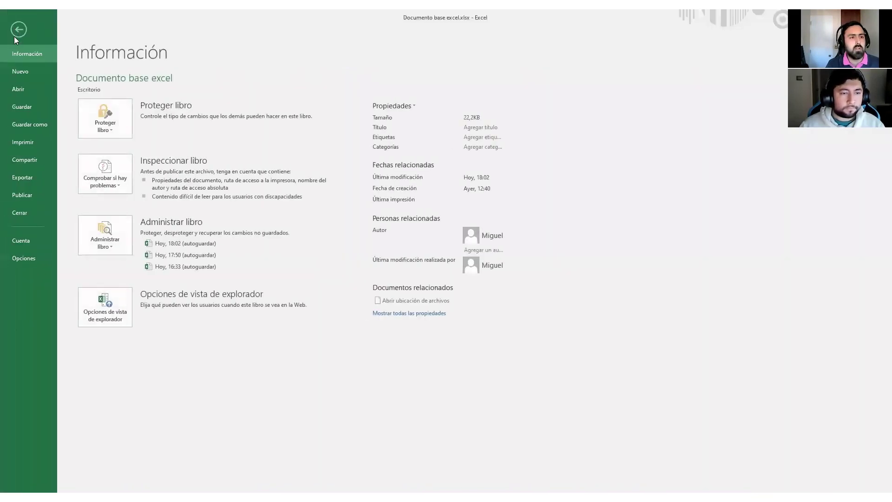
{"action": "left_click", "coordinate": [21, 245]}
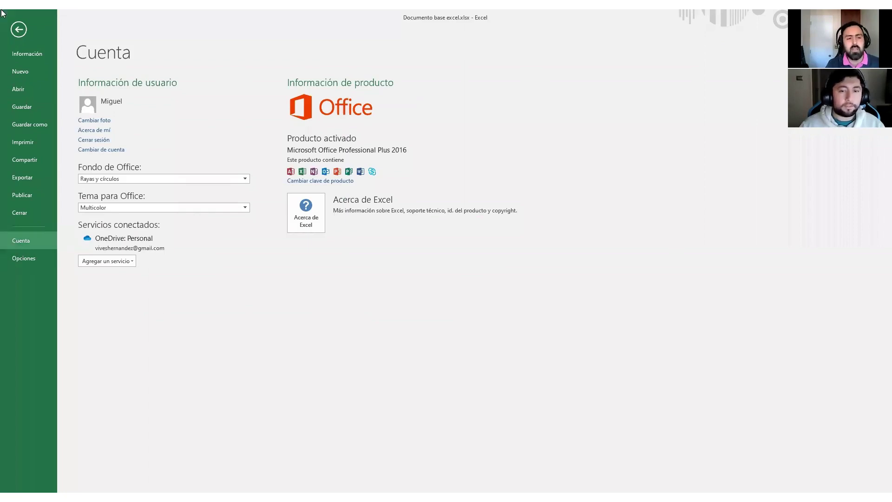
{"action": "left_click", "coordinate": [19, 29]}
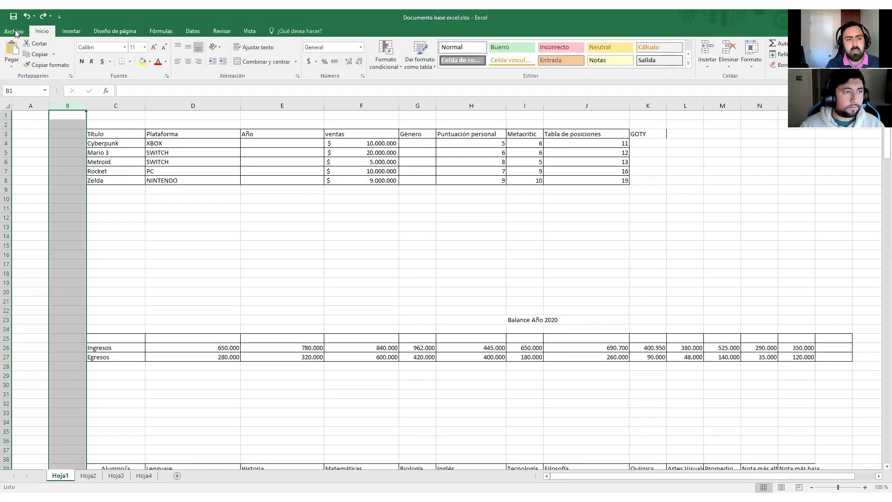
{"action": "left_click", "coordinate": [14, 31]}
{"action": "left_click", "coordinate": [26, 244]}
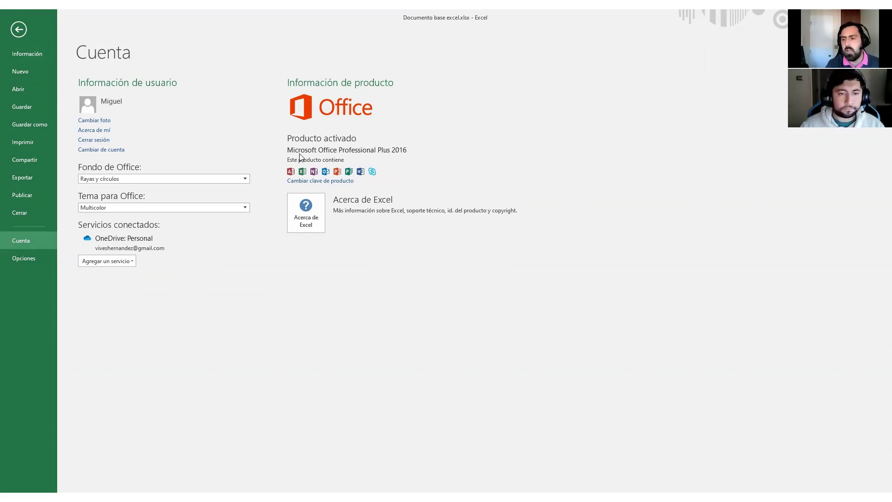
{"action": "left_click", "coordinate": [14, 33]}
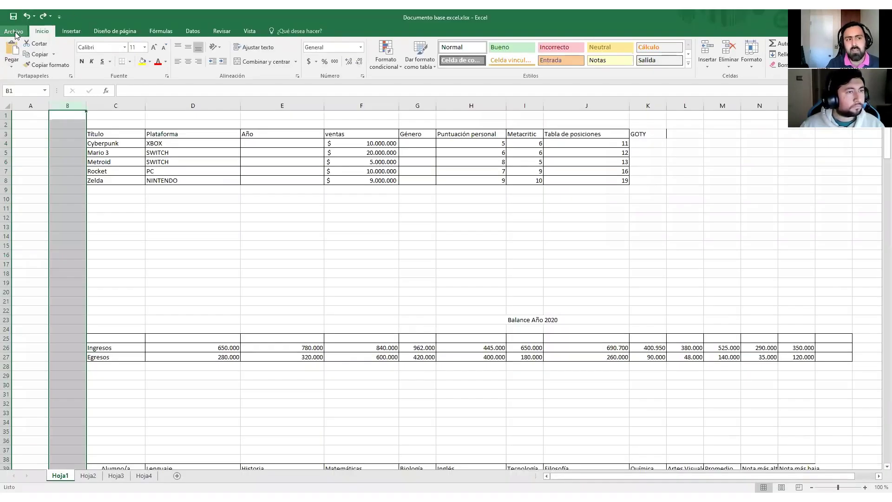
{"action": "left_click", "coordinate": [17, 36]}
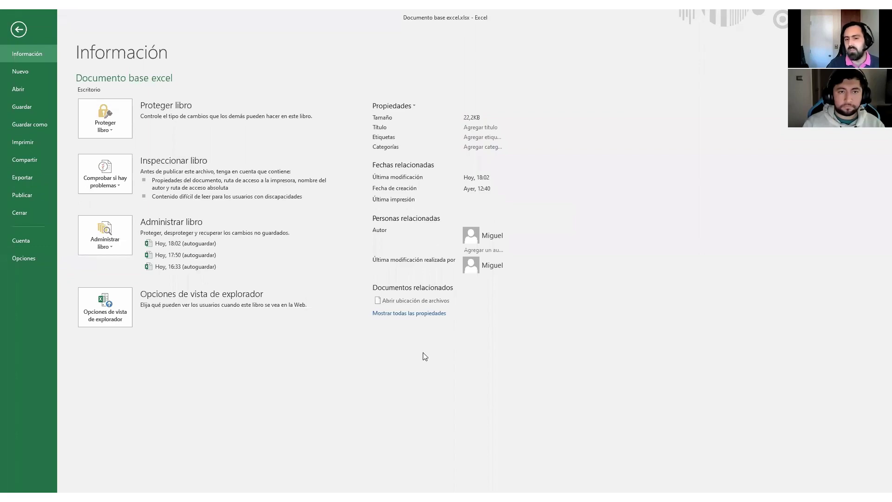
{"action": "left_click", "coordinate": [17, 30]}
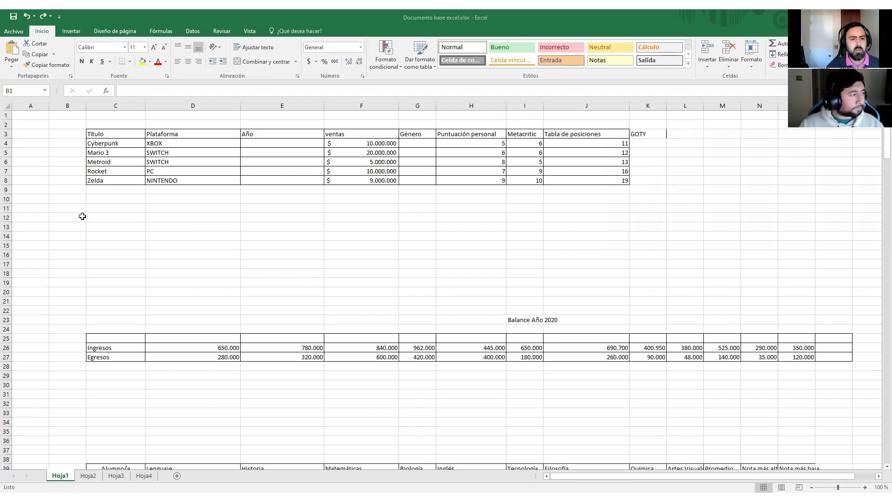
- Widen column B to about twice its width
{"action": "left_click", "coordinate": [82, 216]}
{"action": "left_click", "coordinate": [100, 224]}
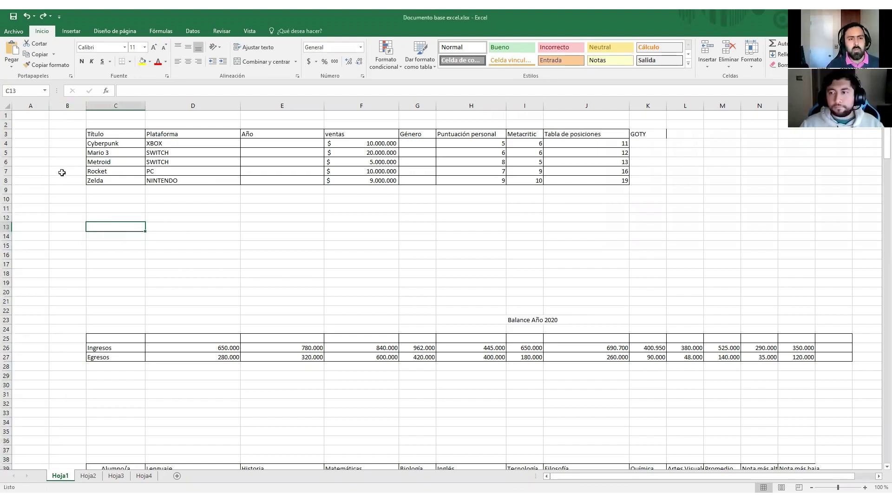
{"action": "left_click", "coordinate": [70, 106]}
{"action": "left_click", "coordinate": [6, 157]}
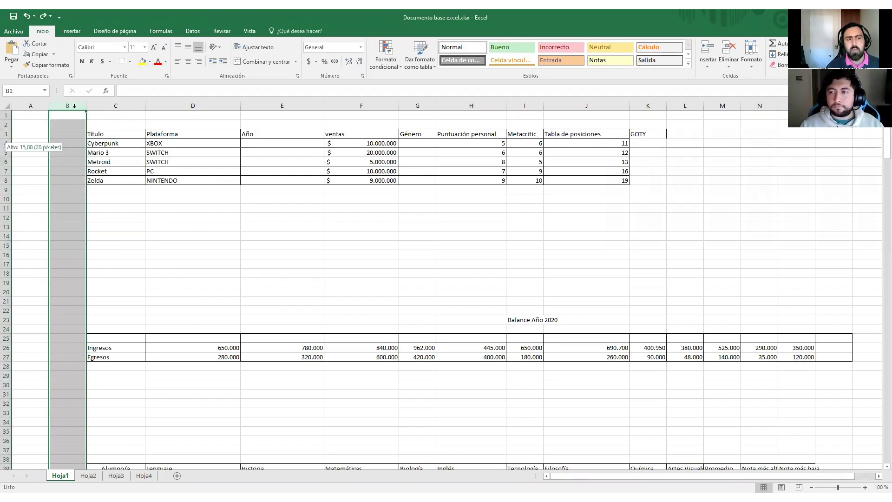
{"action": "left_click_drag", "start_coordinate": [86, 106], "coordinate": [168, 106]}
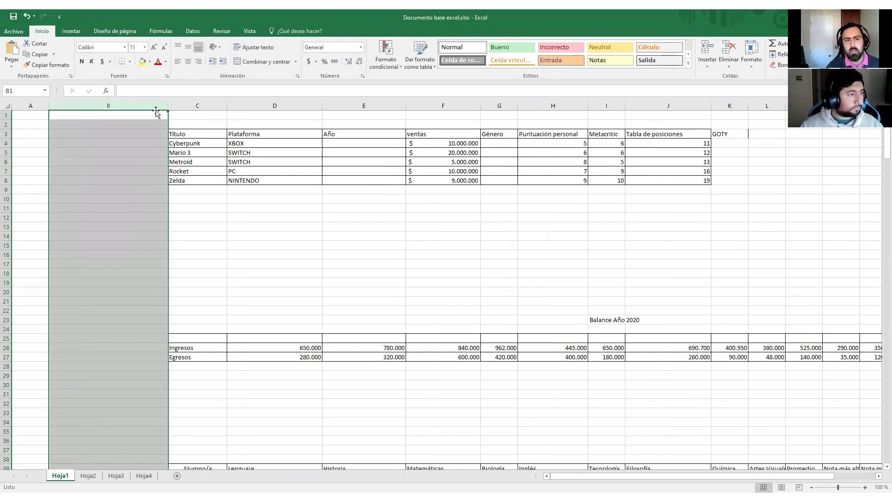
{"action": "left_click_drag", "start_coordinate": [166, 105], "coordinate": [126, 106]}
- Select several single cells in the widened column B, and cells such as C13 beside it
{"action": "left_click", "coordinate": [102, 263]}
{"action": "left_click", "coordinate": [49, 190]}
{"action": "left_click", "coordinate": [90, 115]}
{"action": "left_click", "coordinate": [85, 161]}
{"action": "left_click", "coordinate": [84, 204]}
{"action": "left_click", "coordinate": [113, 261]}
{"action": "left_click", "coordinate": [173, 229]}
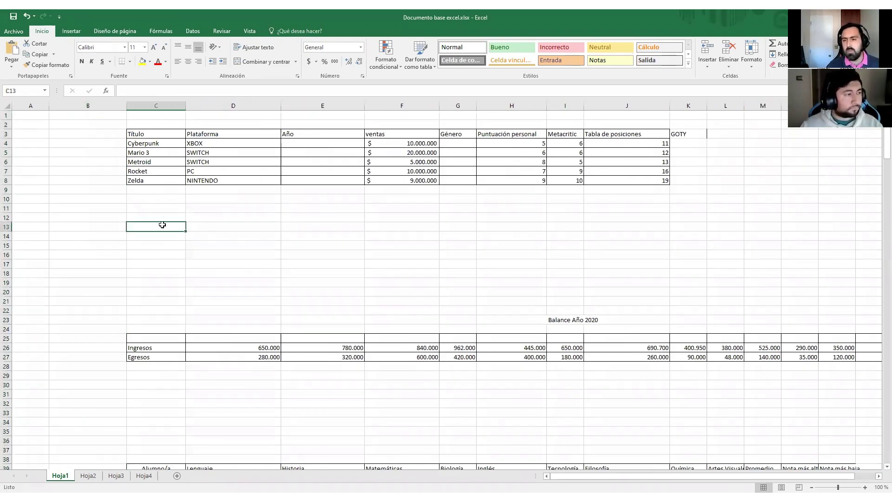
{"action": "left_click", "coordinate": [238, 234]}
- Enter "Ingresos" in cell C13 and "Anuales" in cell D13
{"action": "left_click", "coordinate": [160, 229]}
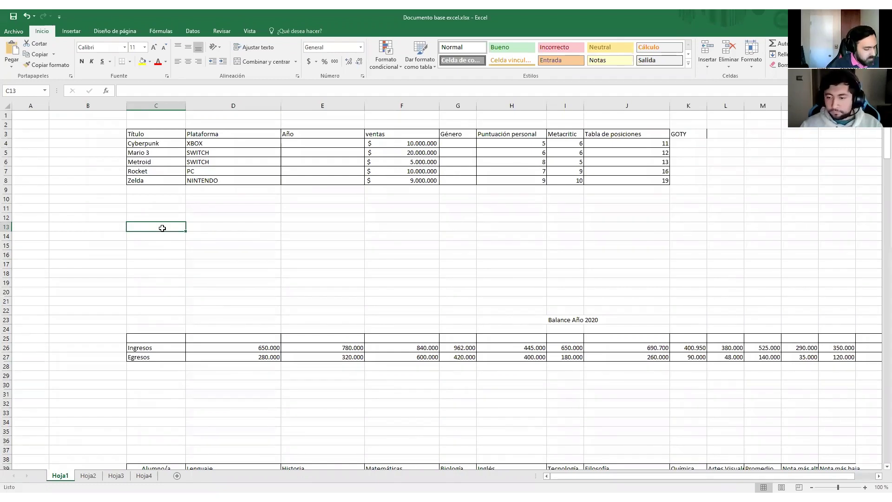
{"action": "type", "text": "Ing"}
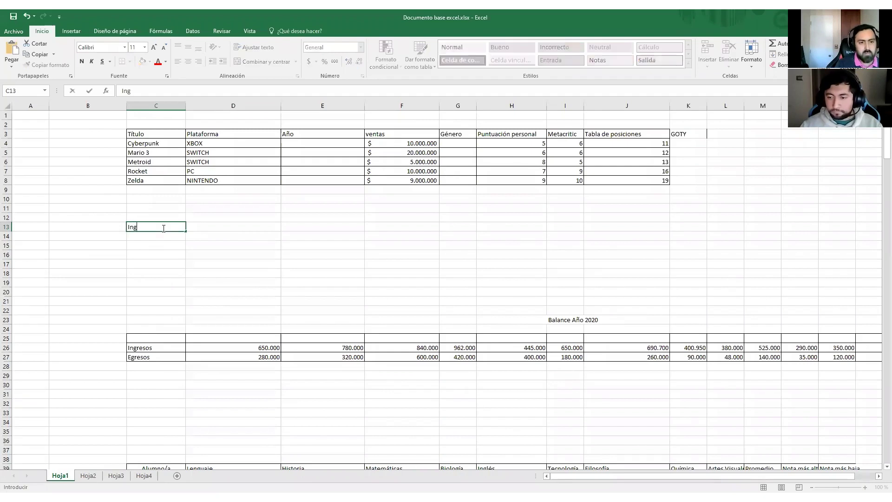
{"action": "type", "text": "resos"}
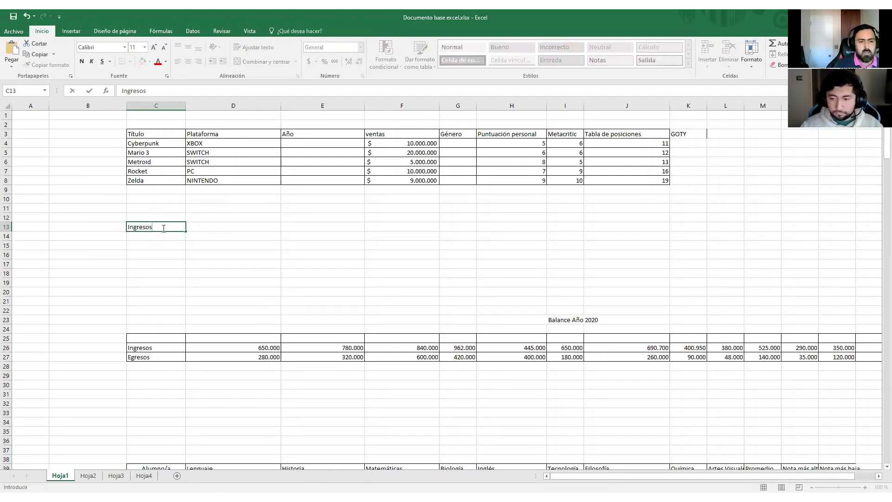
{"action": "key", "text": "Tab"}
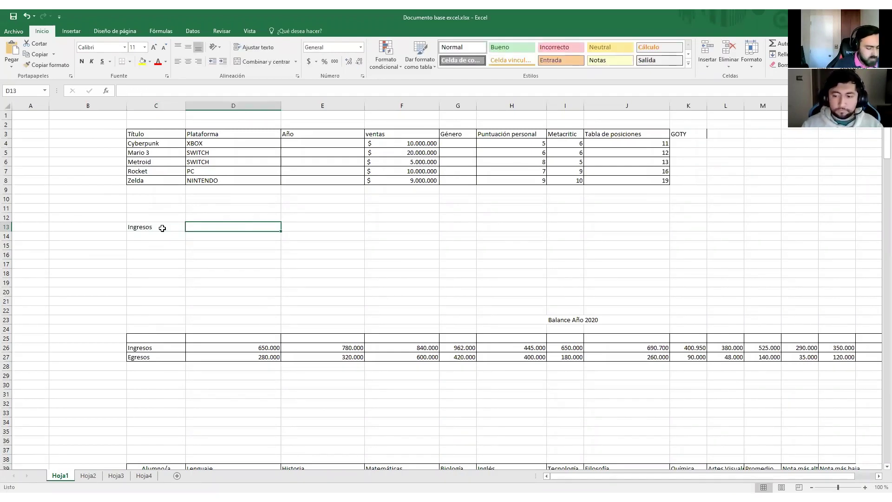
{"action": "type", "text": "Anuales"}
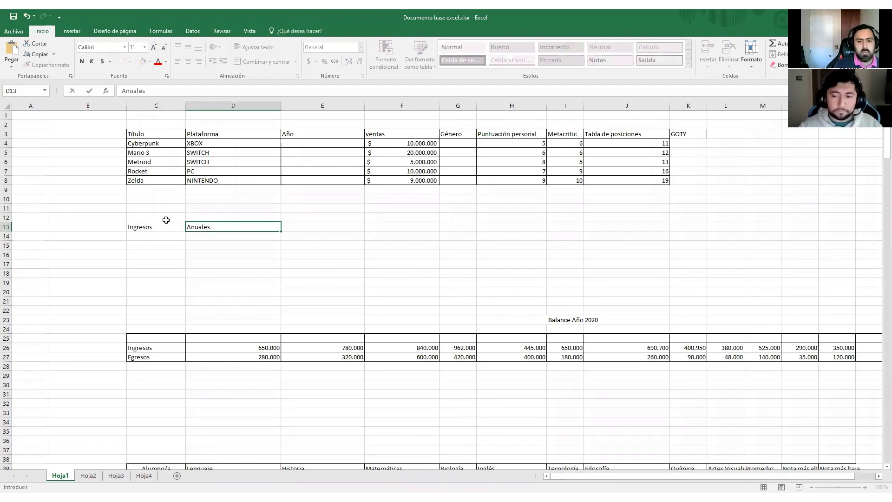
- Merge and centre cells C13:D13, accepting that only the upper-left value is kept
{"action": "left_click_drag", "start_coordinate": [161, 225], "coordinate": [254, 226]}
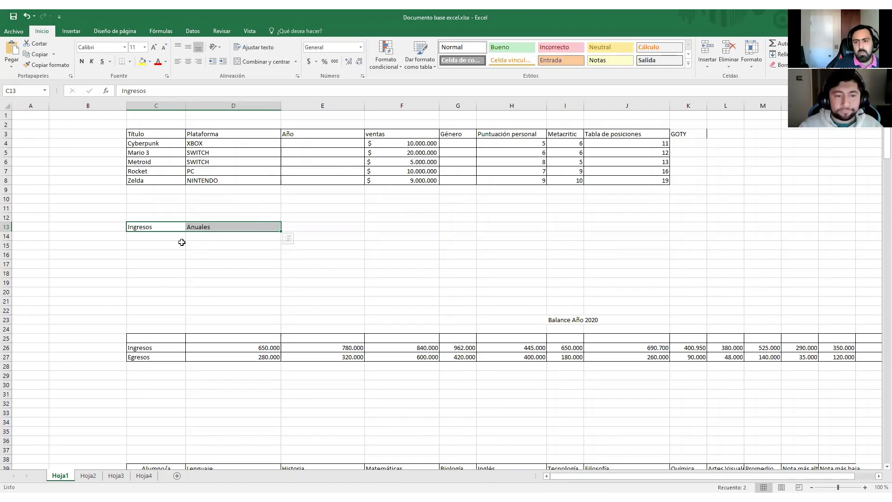
{"action": "left_click", "coordinate": [269, 62]}
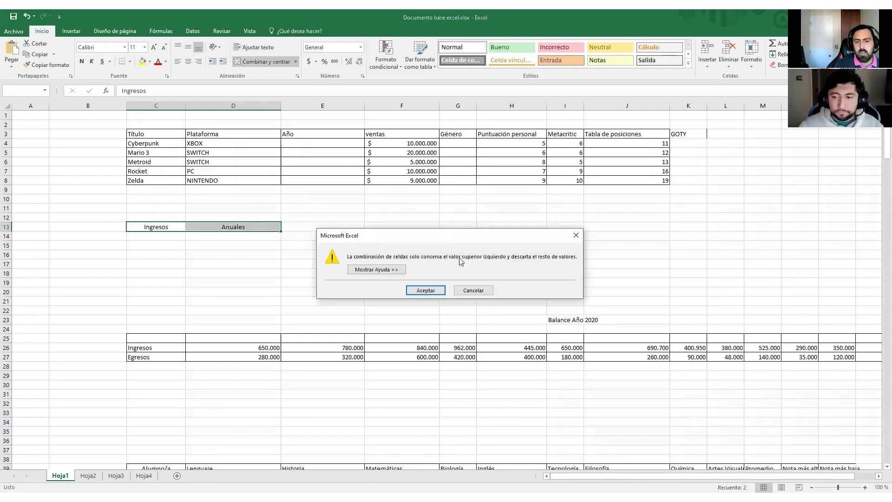
{"action": "left_click", "coordinate": [426, 288]}
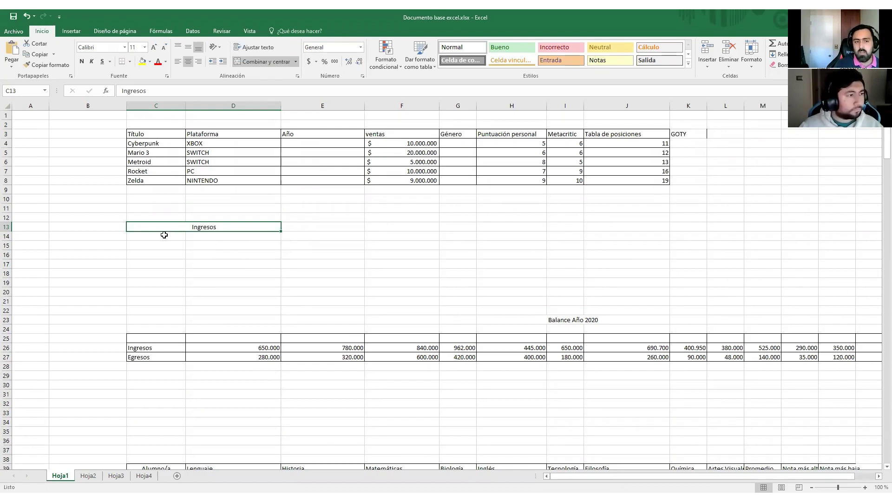
- Undo and redo the merge of cells C13:D13 twice
{"action": "key", "text": "ctrl+z"}
{"action": "key", "text": "ctrl+y"}
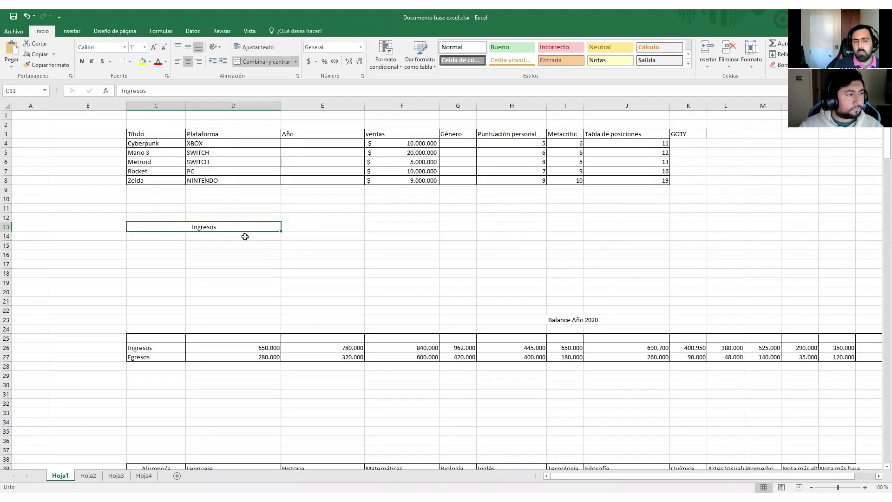
{"action": "key", "text": "ctrl+z"}
{"action": "key", "text": "ctrl+y"}
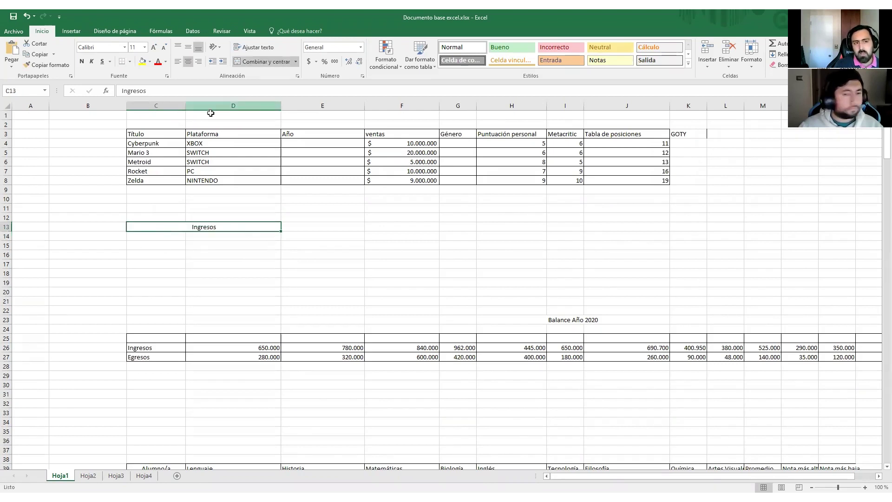
- Fill the merged "Ingresos" cell with yellow
{"action": "left_click", "coordinate": [149, 62]}
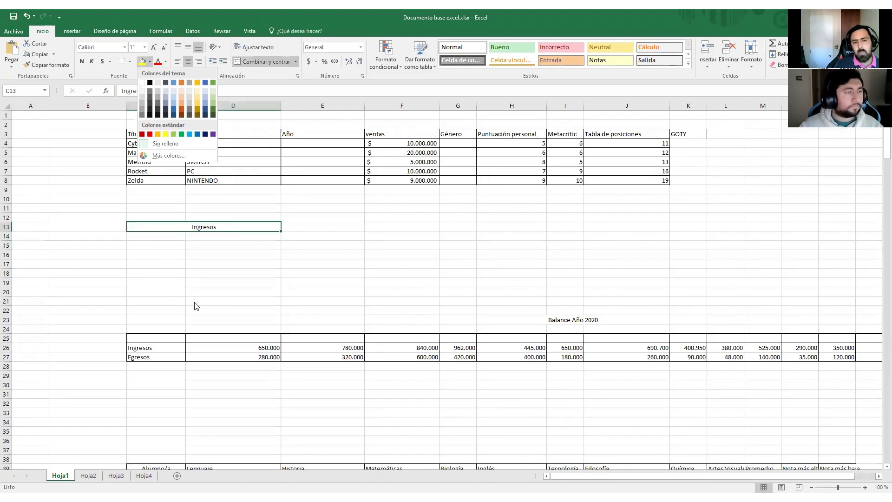
{"action": "left_click", "coordinate": [201, 224]}
{"action": "left_click", "coordinate": [148, 63]}
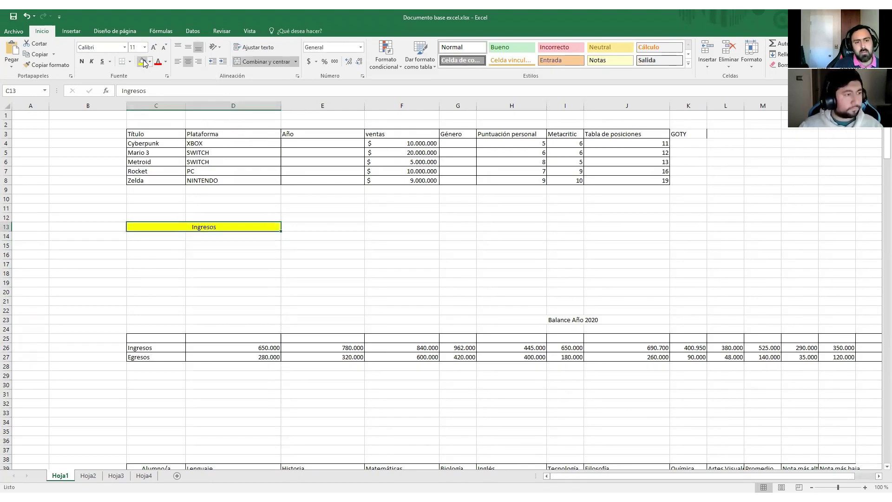
{"action": "left_click", "coordinate": [333, 234]}
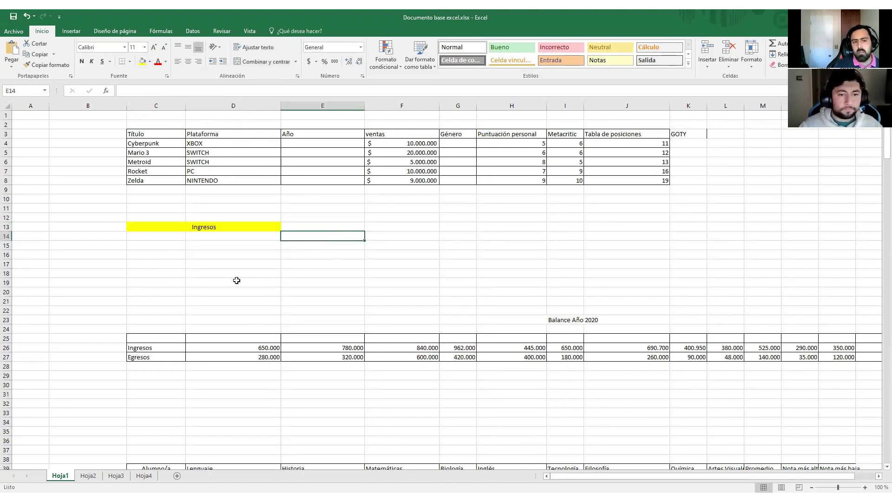
- Merge and centre cells C14:C23 and fill the merged cell with standard green
{"action": "left_click_drag", "start_coordinate": [139, 236], "coordinate": [168, 320]}
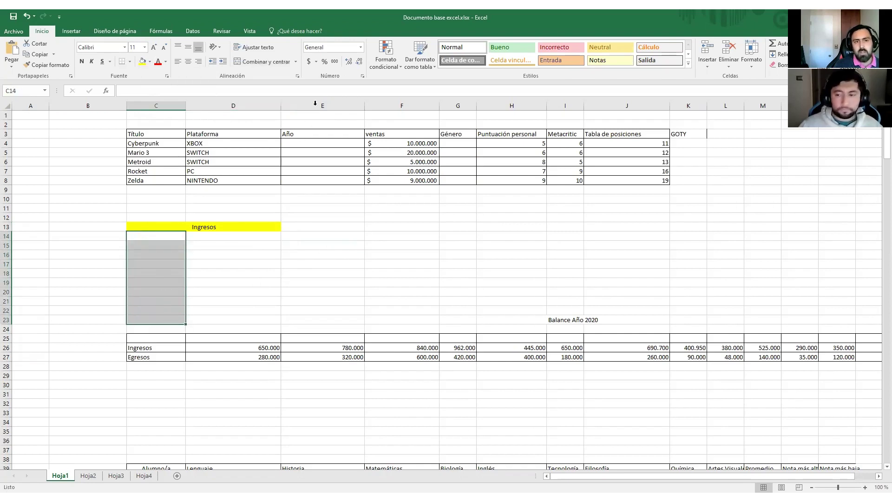
{"action": "left_click", "coordinate": [277, 67]}
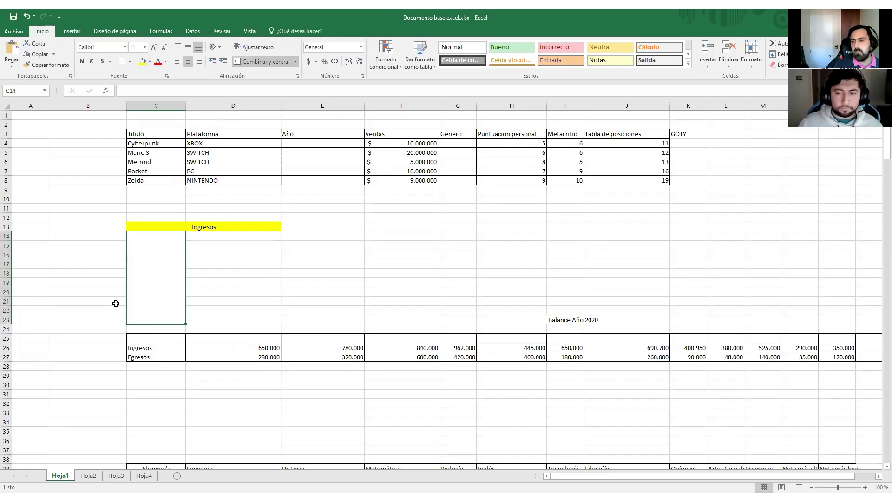
{"action": "left_click", "coordinate": [150, 62]}
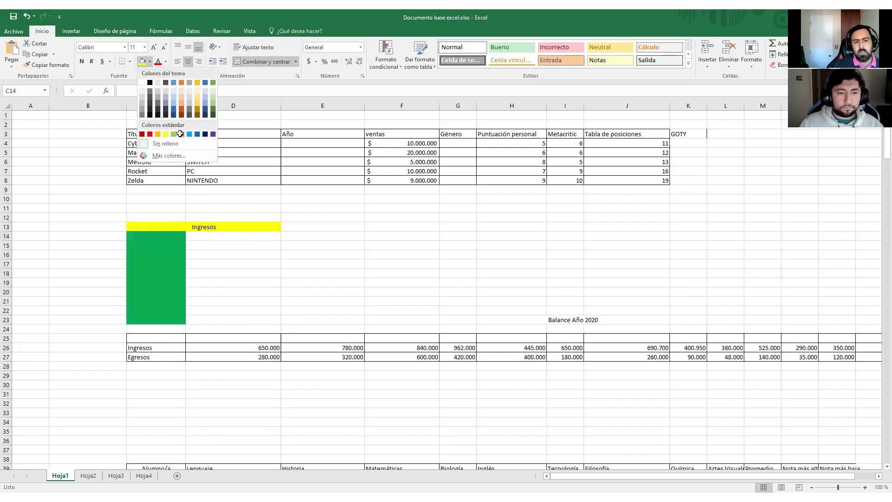
{"action": "left_click", "coordinate": [181, 134]}
- Enter "SUCURSAL 1" in the merged green cell C14
{"action": "double_click", "coordinate": [169, 290]}
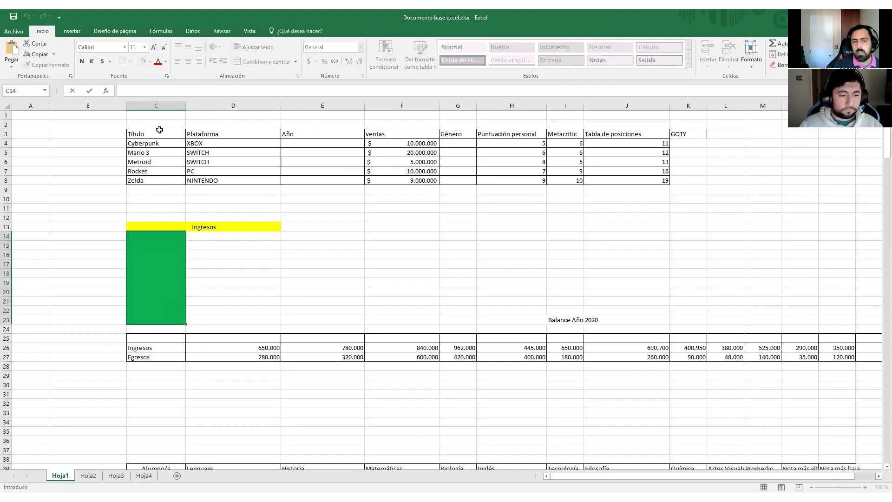
{"action": "left_click", "coordinate": [153, 91]}
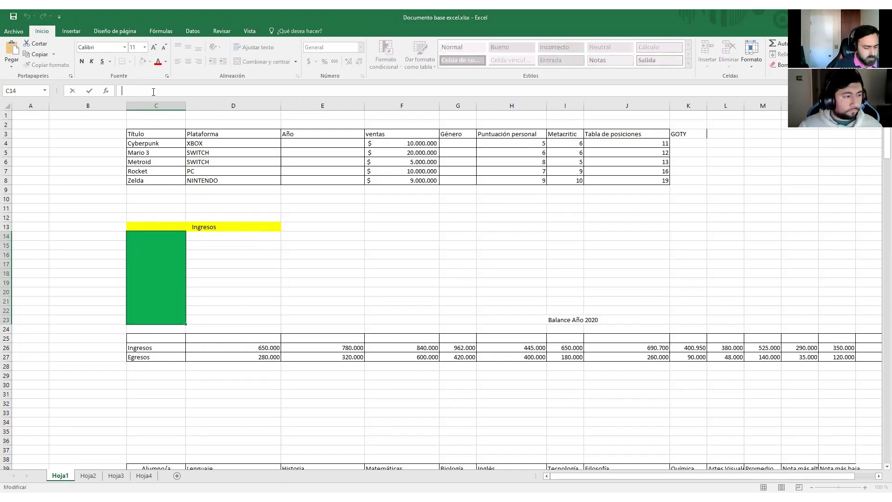
{"action": "type", "text": "EGRES"}
{"action": "key", "text": "BackSpace"}
{"action": "key", "text": "BackSpace"}
{"action": "key", "text": "BackSpace"}
{"action": "key", "text": "BackSpace"}
{"action": "key", "text": "BackSpace"}
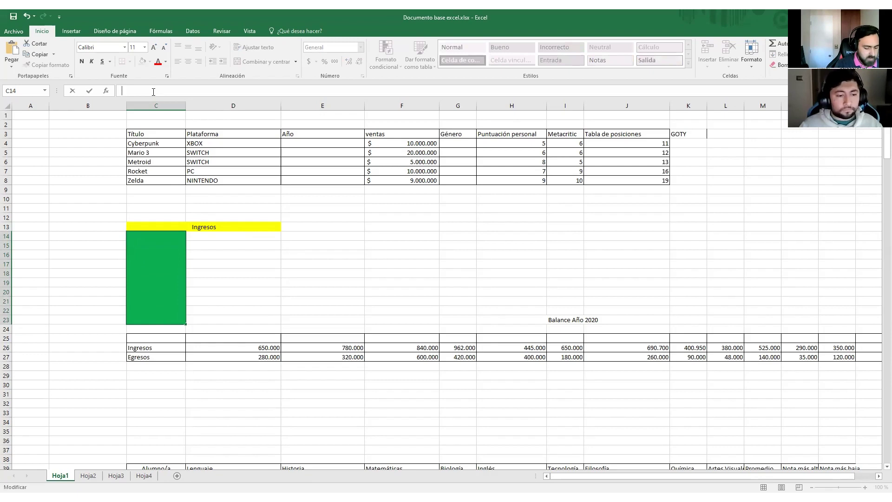
{"action": "type", "text": "SUCURSAL 1"}
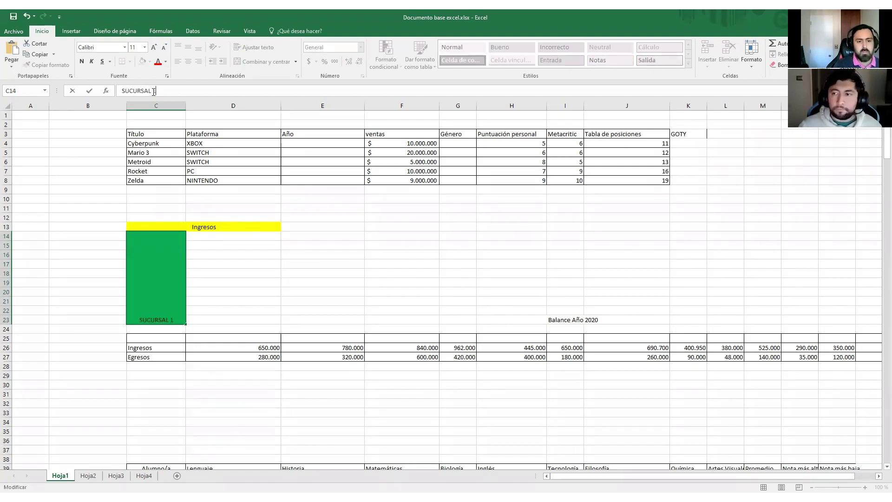
{"action": "left_click", "coordinate": [201, 283]}
- Align the "SUCURSAL 1" text to the vertical middle of its merged cell and rotate the text upwards
{"action": "left_click", "coordinate": [153, 309]}
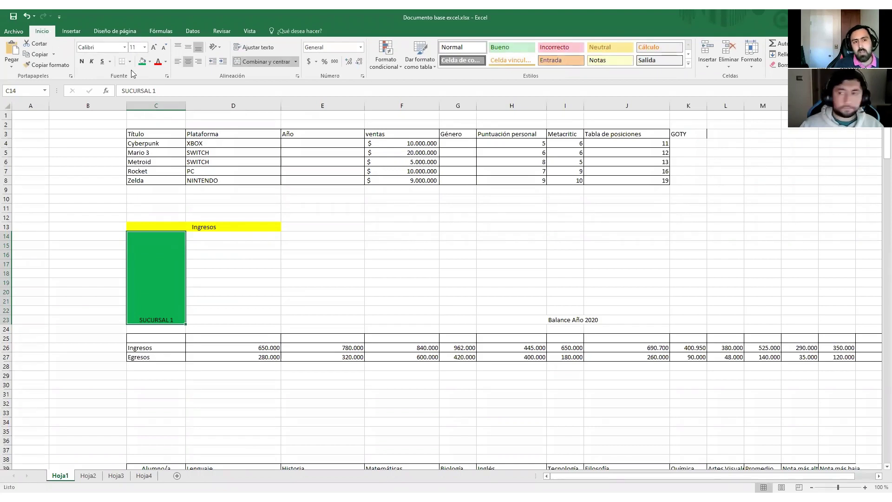
{"action": "left_click", "coordinate": [188, 47]}
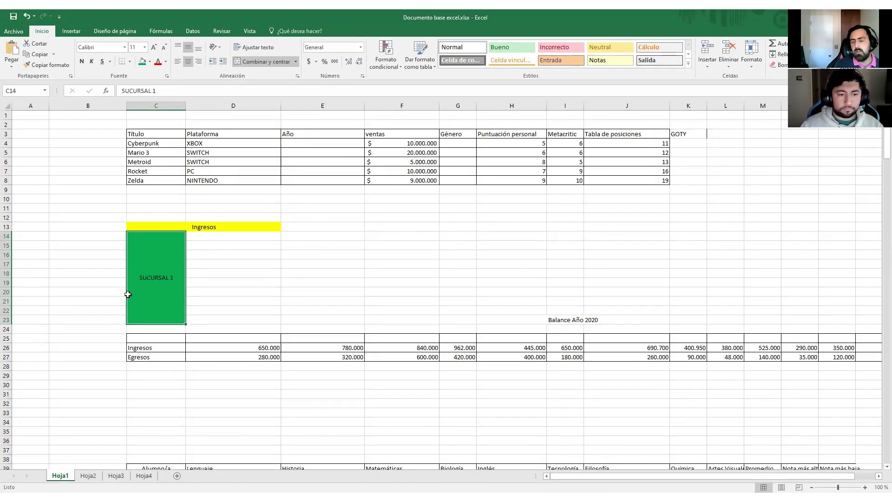
{"action": "left_click", "coordinate": [401, 46]}
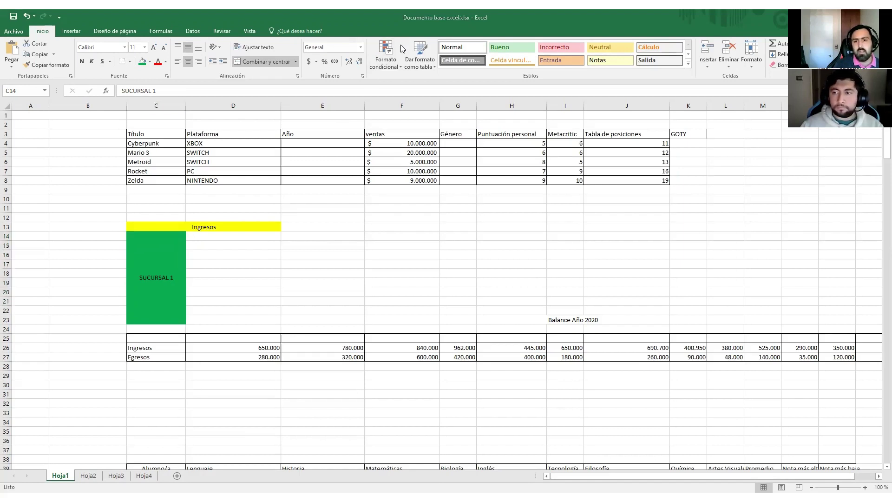
{"action": "left_click", "coordinate": [161, 278]}
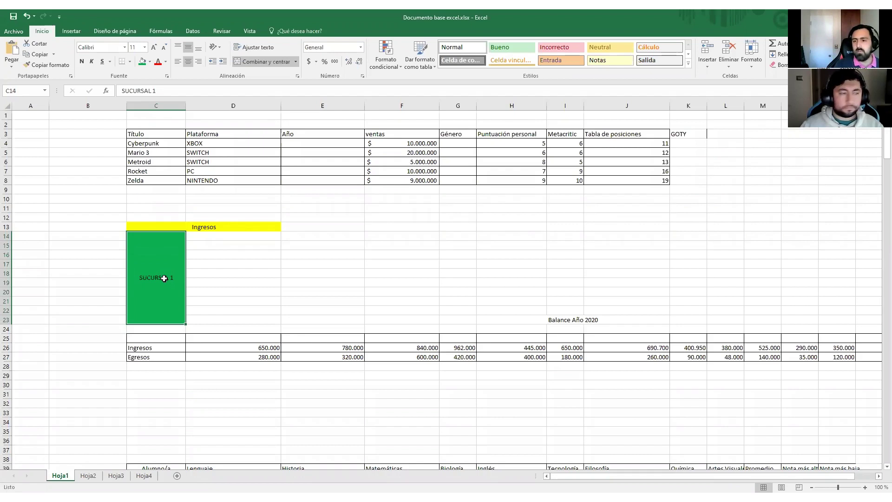
{"action": "left_click", "coordinate": [221, 51]}
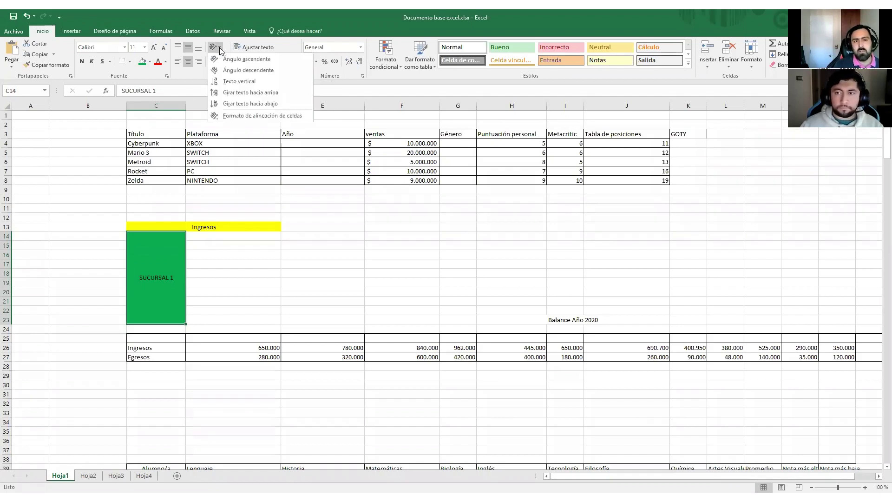
{"action": "left_click", "coordinate": [251, 93]}
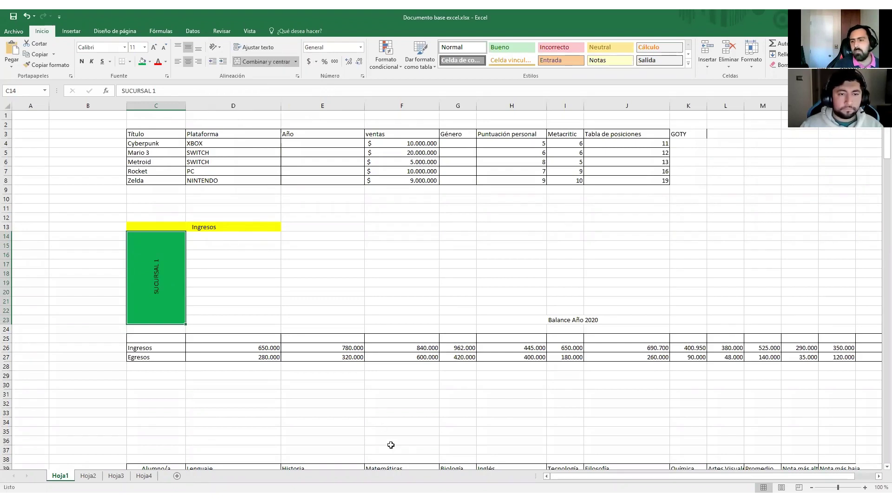
{"action": "left_click", "coordinate": [249, 293]}
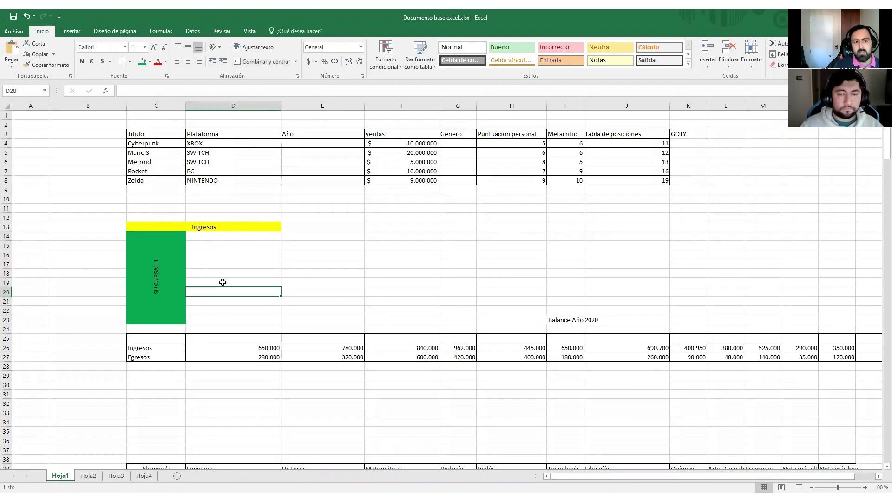
{"action": "left_click", "coordinate": [159, 270]}
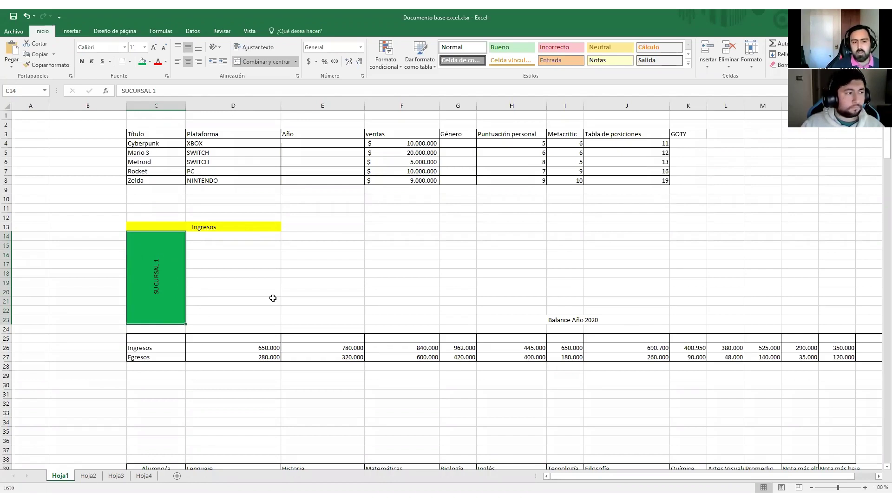
{"action": "left_click", "coordinate": [227, 217]}
{"action": "left_click", "coordinate": [310, 225]}
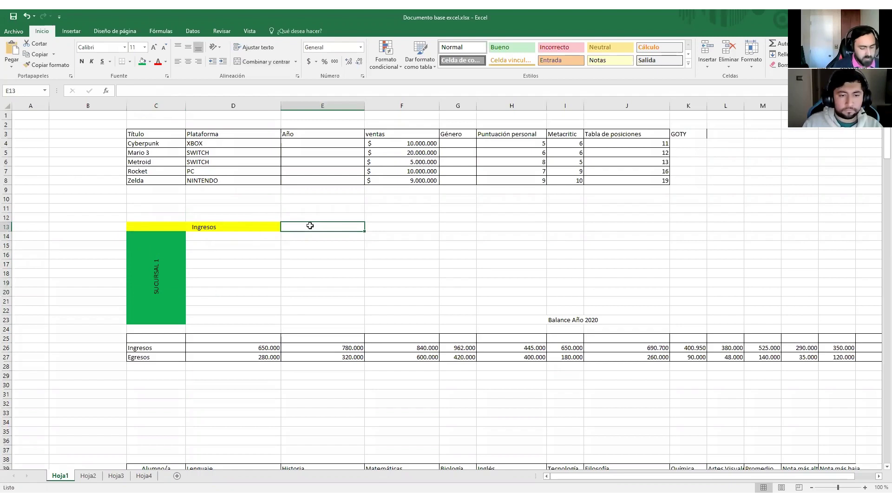
{"action": "type", "text": "dia 1"}
{"action": "key", "text": "Tab"}
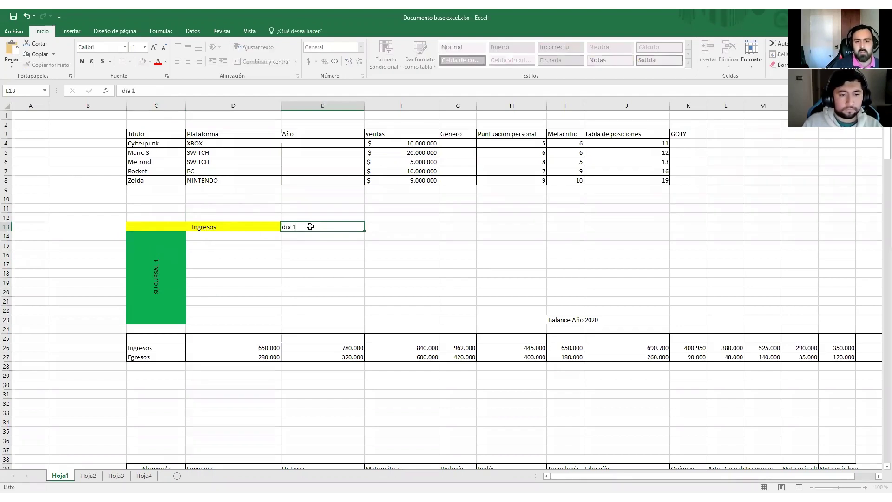
{"action": "type", "text": "dia 2"}
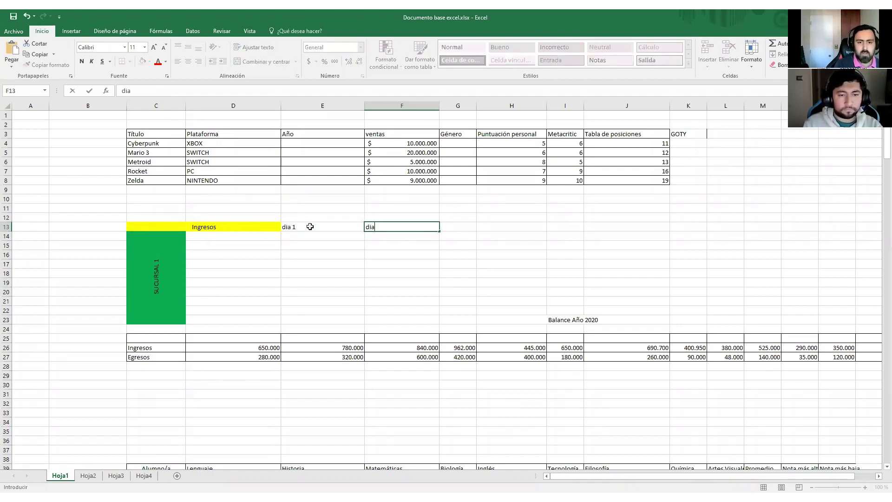
{"action": "key", "text": "BackSpace"}
{"action": "key", "text": "BackSpace"}
{"action": "key", "text": "BackSpace"}
{"action": "key", "text": "BackSpace"}
{"action": "key", "text": "BackSpace"}
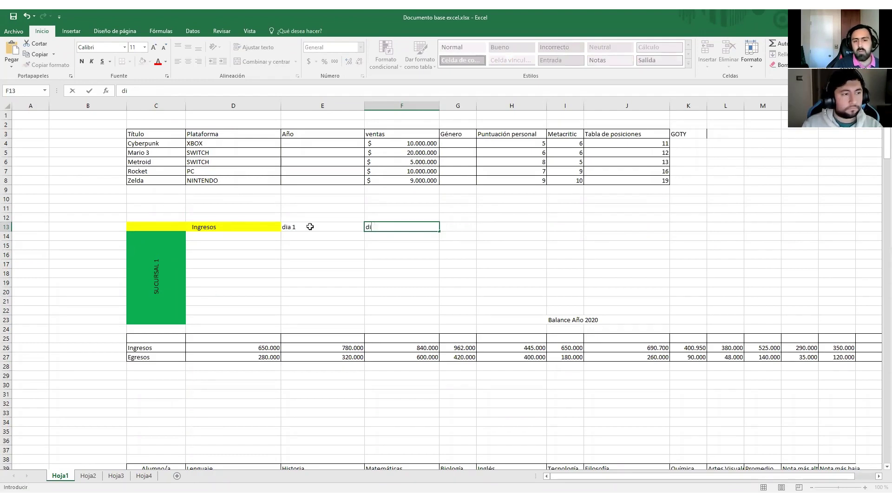
- Replace the content of cell E13 with "ENERO"
{"action": "left_click", "coordinate": [310, 226]}
{"action": "key", "text": "BackSpace"}
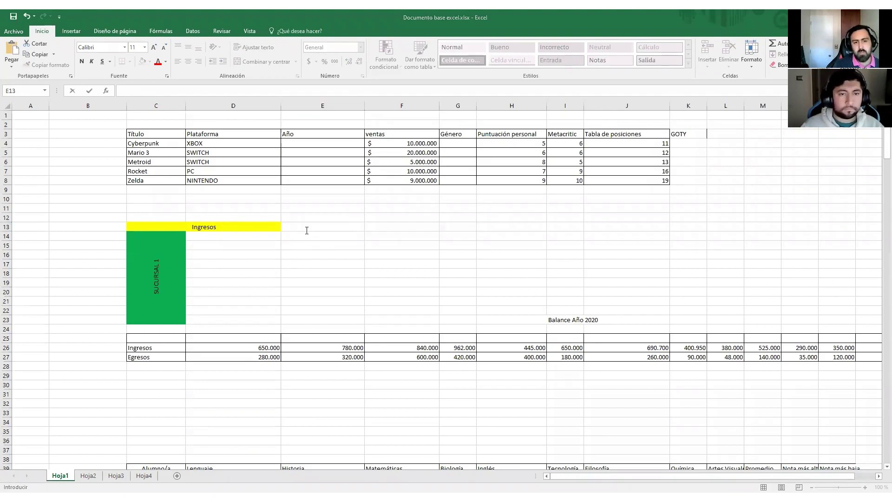
{"action": "type", "text": "ENERO"}
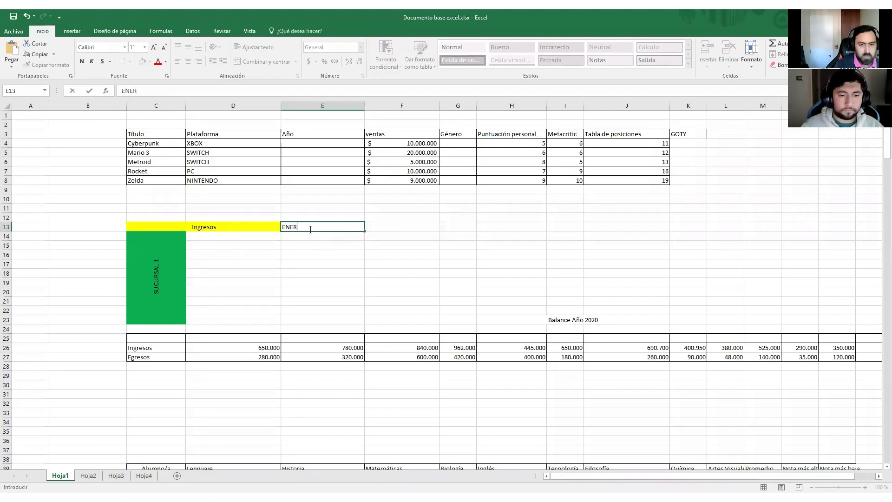
{"action": "key", "text": "Return"}
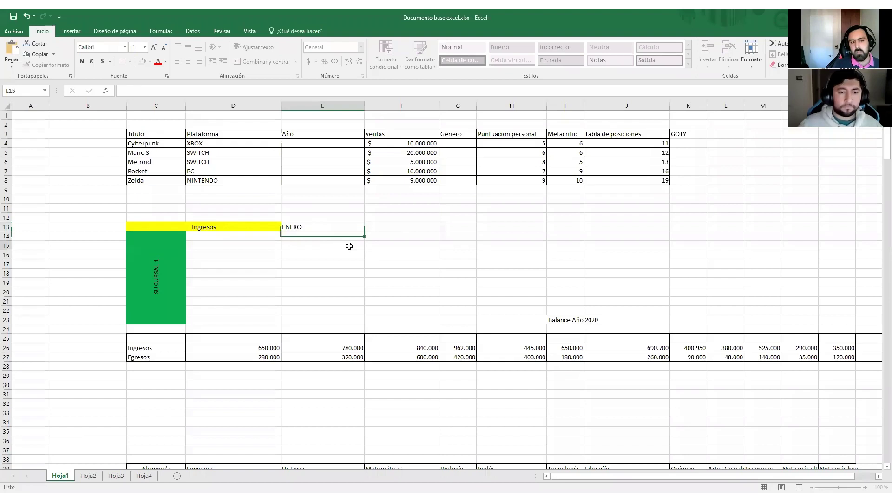
- Move the "ENERO" cell from E13 to G13 and back to E13
{"action": "left_click", "coordinate": [326, 226]}
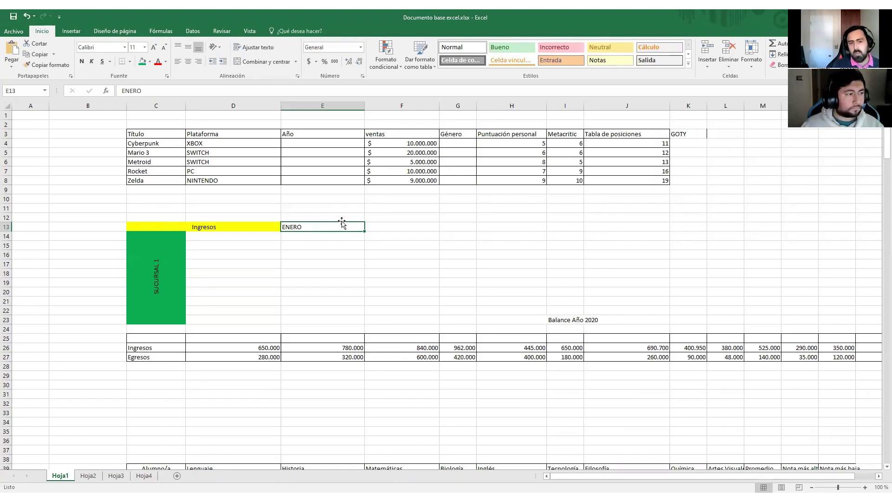
{"action": "mouse_move", "coordinate": [346, 227]}
{"action": "left_mouse_down"}
{"action": "mouse_move", "coordinate": [365, 235]}
{"action": "mouse_move", "coordinate": [385, 227]}
{"action": "mouse_move", "coordinate": [400, 308]}
{"action": "mouse_move", "coordinate": [344, 253]}
{"action": "mouse_move", "coordinate": [334, 229]}
{"action": "mouse_move", "coordinate": [344, 273]}
{"action": "mouse_move", "coordinate": [350, 280]}
{"action": "mouse_move", "coordinate": [338, 234]}
{"action": "left_mouse_up"}
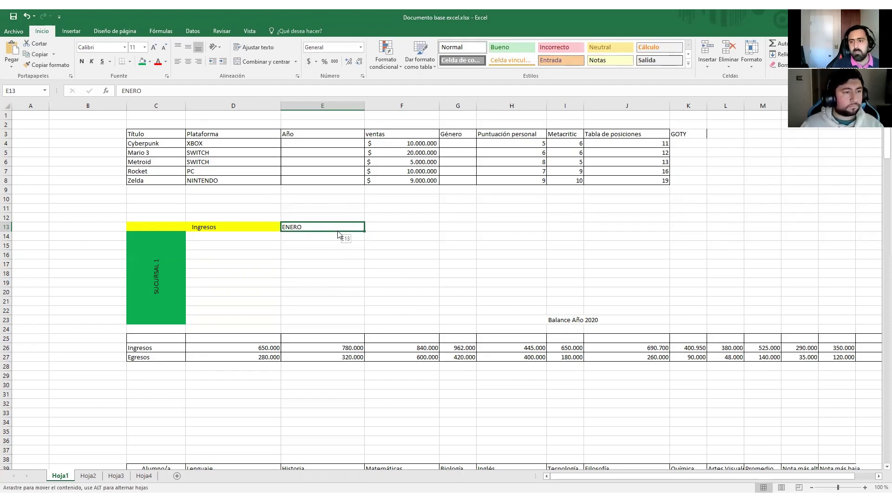
{"action": "left_click_drag", "start_coordinate": [339, 234], "coordinate": [450, 224]}
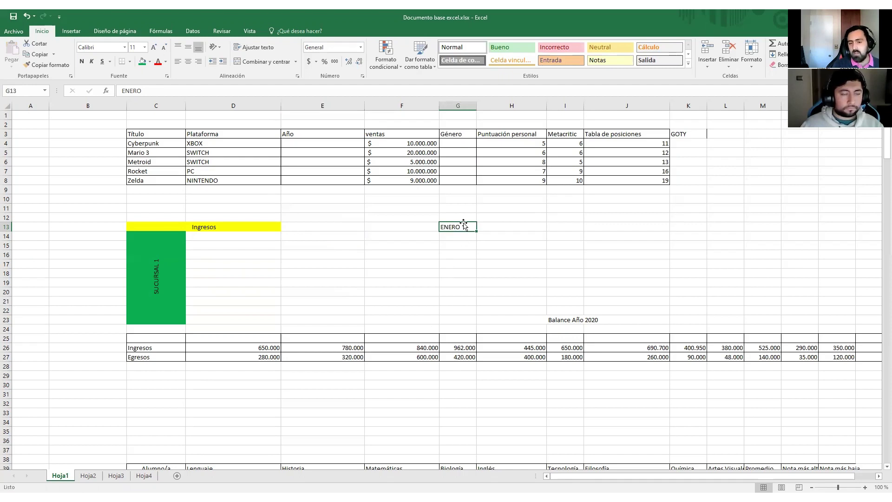
{"action": "left_click_drag", "start_coordinate": [463, 225], "coordinate": [349, 231]}
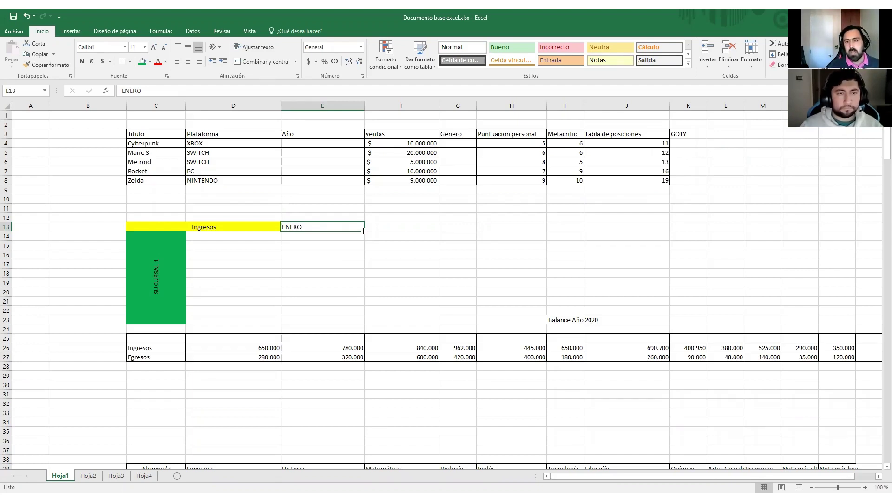
- Enter "FEBRERO" in cell F13, beside "ENERO"
{"action": "left_click", "coordinate": [411, 227]}
{"action": "type", "text": "FEBRERO"}
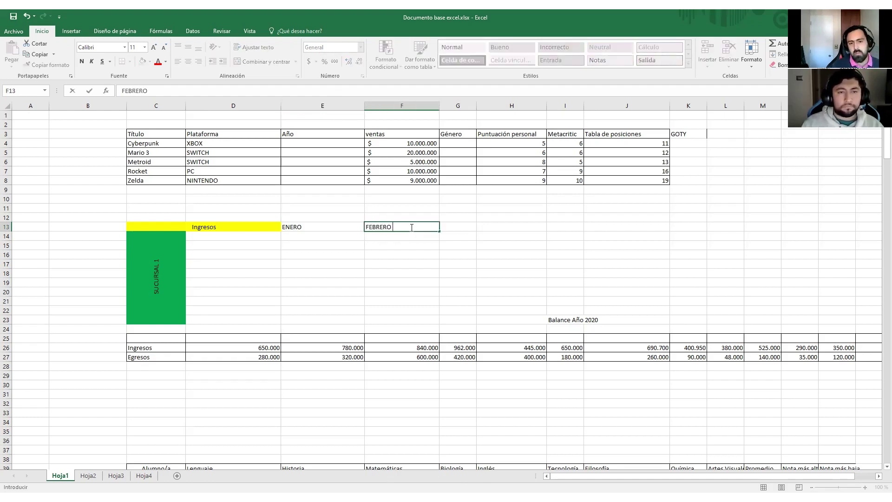
{"action": "key", "text": "Return"}
{"action": "key", "text": "Up"}
{"action": "key", "text": "Right"}
{"action": "key", "text": "Right"}
{"action": "key", "text": "Right"}
{"action": "key", "text": "Left"}
{"action": "key", "text": "Left"}
{"action": "key", "text": "Left"}
{"action": "key", "text": "Left"}
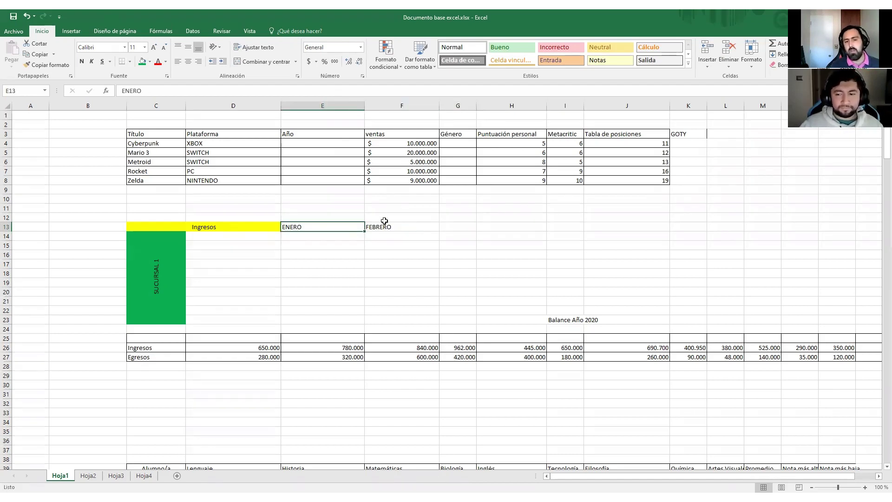
- Autofill the month series from cells E13:F13 across row 13 up to "DICIEMBRE" in P13
{"action": "left_click", "coordinate": [374, 225], "text": "shift"}
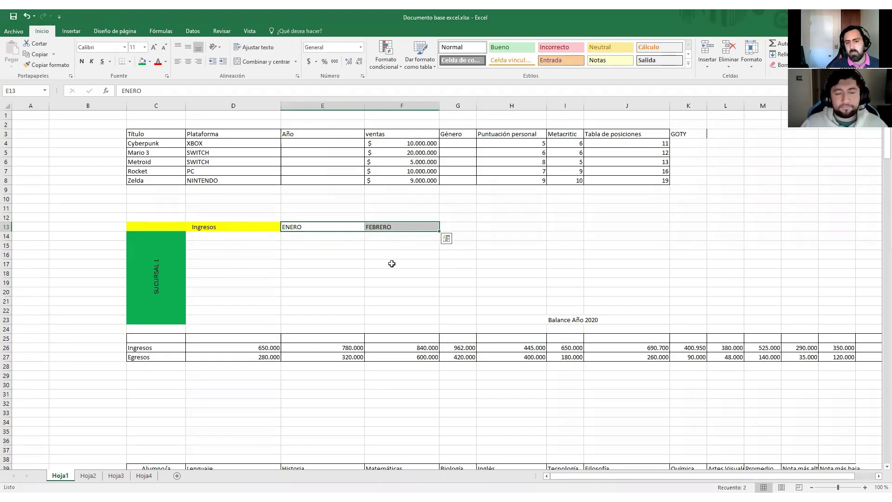
{"action": "left_click", "coordinate": [350, 229]}
{"action": "left_click", "coordinate": [330, 275]}
{"action": "left_click", "coordinate": [355, 222]}
{"action": "left_click", "coordinate": [398, 225], "text": "shift"}
{"action": "left_click", "coordinate": [395, 256]}
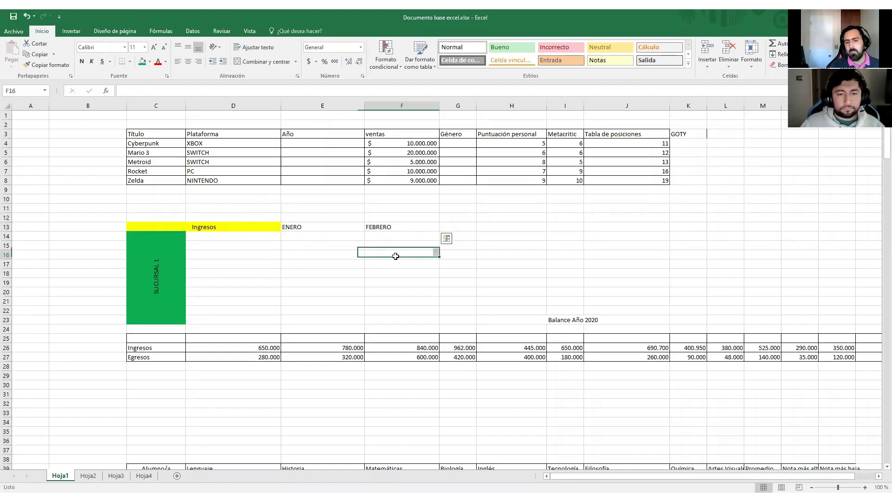
{"action": "left_click", "coordinate": [322, 227]}
{"action": "left_click", "coordinate": [401, 225], "text": "shift"}
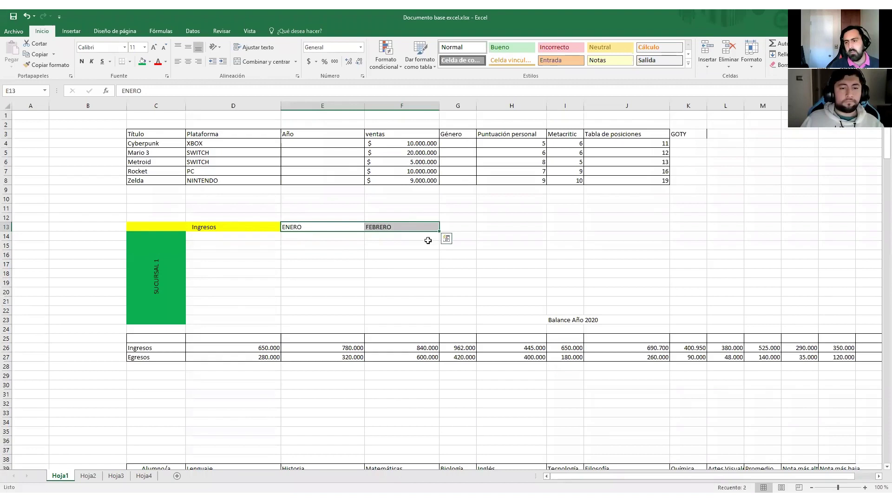
{"action": "left_click_drag", "start_coordinate": [438, 232], "coordinate": [745, 225]}
{"action": "left_click_drag", "start_coordinate": [754, 225], "coordinate": [757, 227]}
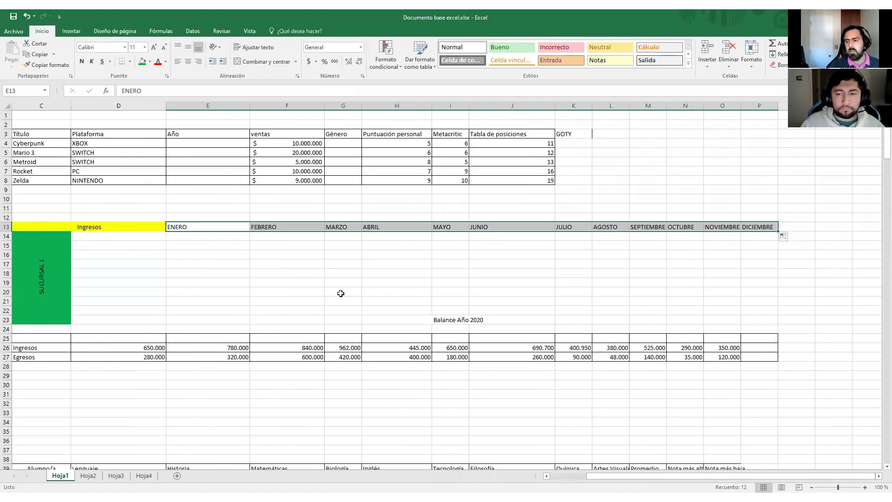
{"action": "left_click", "coordinate": [304, 260]}
{"action": "left_click_drag", "start_coordinate": [205, 228], "coordinate": [766, 228]}
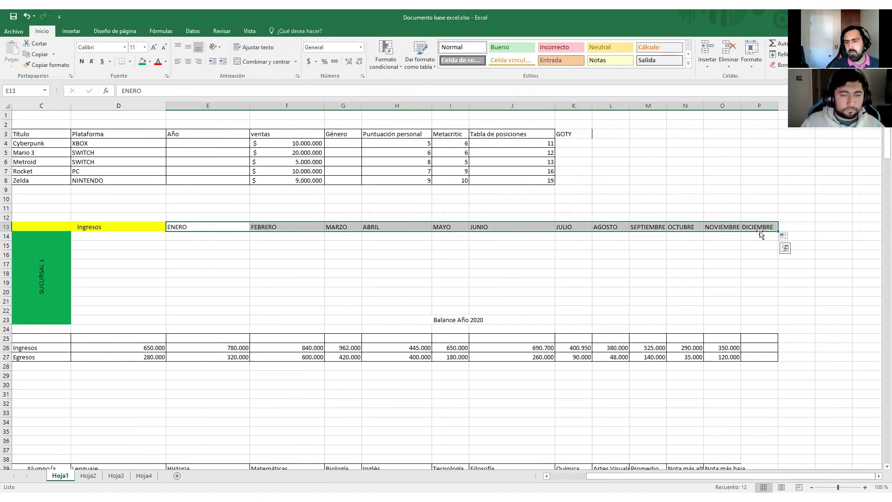
{"action": "left_click", "coordinate": [582, 263]}
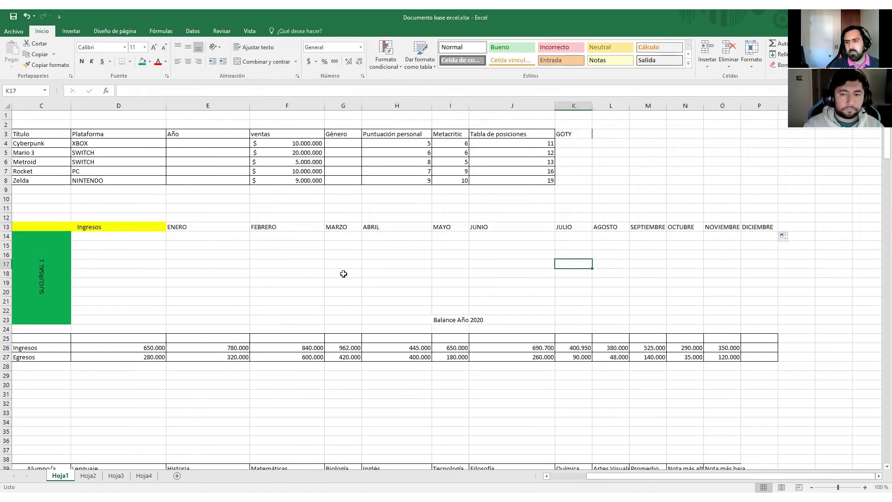
{"action": "left_click", "coordinate": [206, 244]}
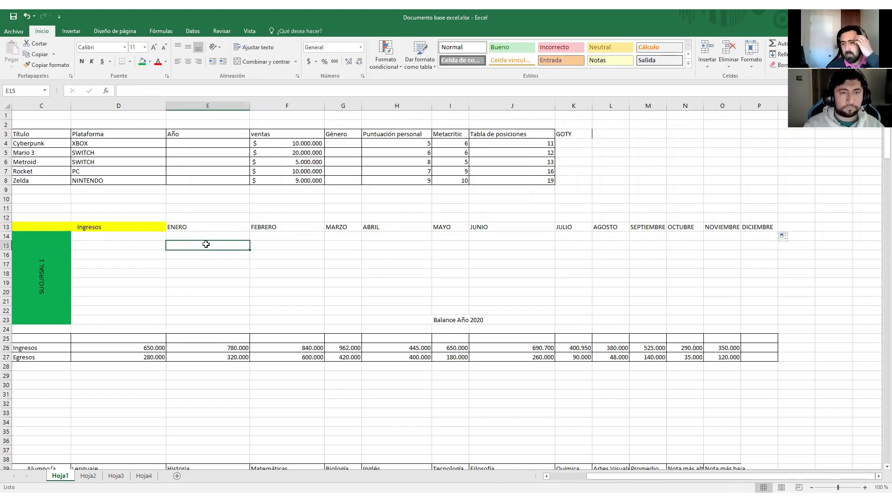
- Enter the times 9:00 in cell E15 and 10:00 in cell F15
{"action": "type", "text": "9:00"}
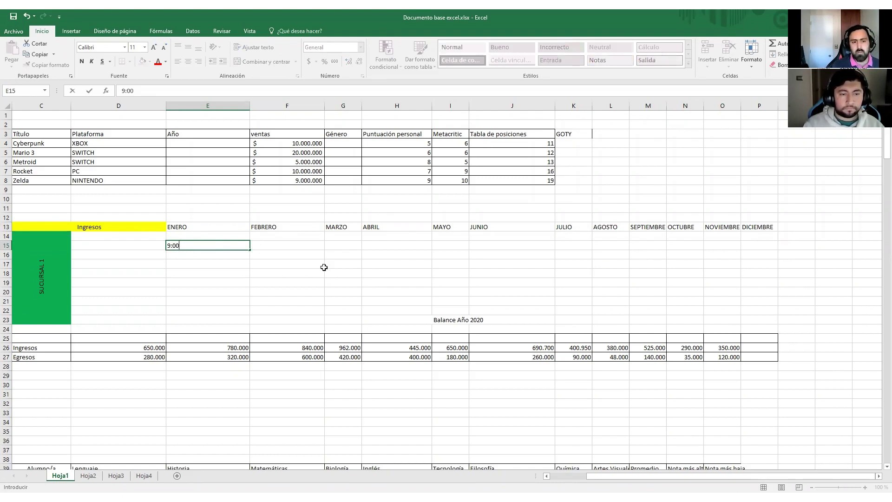
{"action": "left_click", "coordinate": [293, 244]}
{"action": "type", "text": "10"}
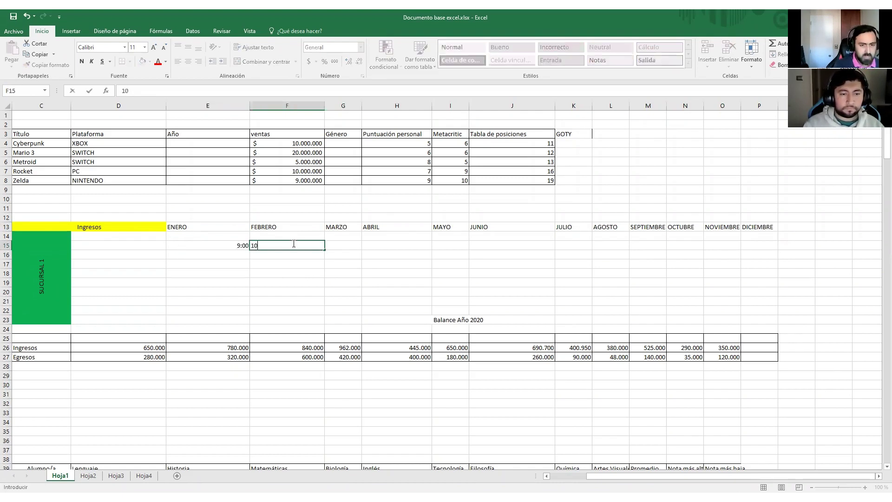
{"action": "type", "text": ":00"}
{"action": "key", "text": "Return"}
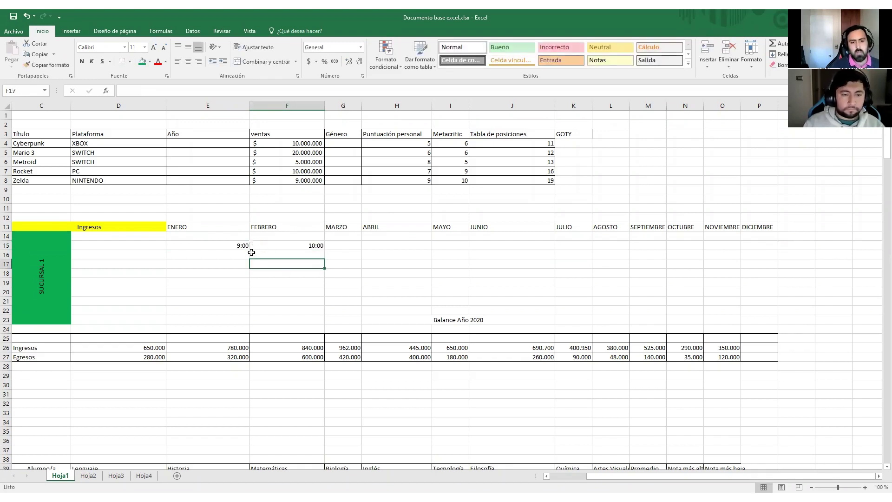
- Autofill the hourly series from cells E15:F15 across row 15 up to 20:00 in P15
{"action": "left_click", "coordinate": [239, 245]}
{"action": "left_click_drag", "start_coordinate": [250, 250], "coordinate": [290, 247]}
{"action": "left_click_drag", "start_coordinate": [376, 250], "coordinate": [591, 247]}
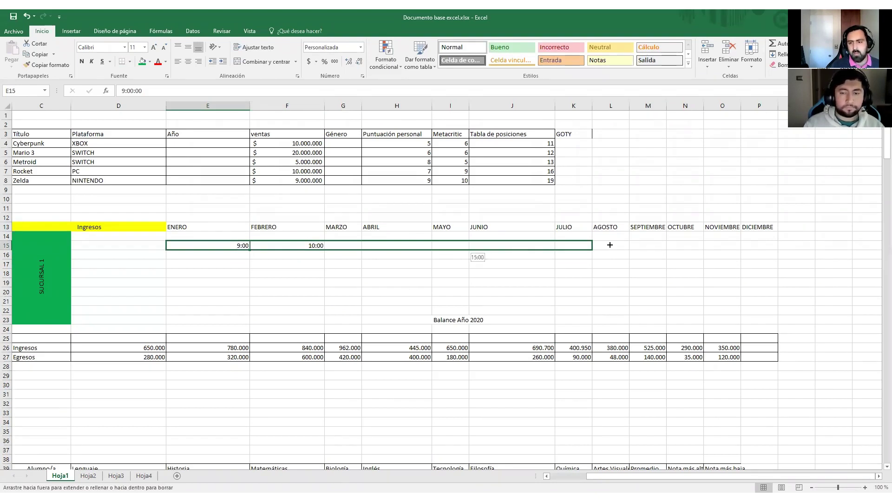
{"action": "left_click_drag", "start_coordinate": [736, 247], "coordinate": [765, 244]}
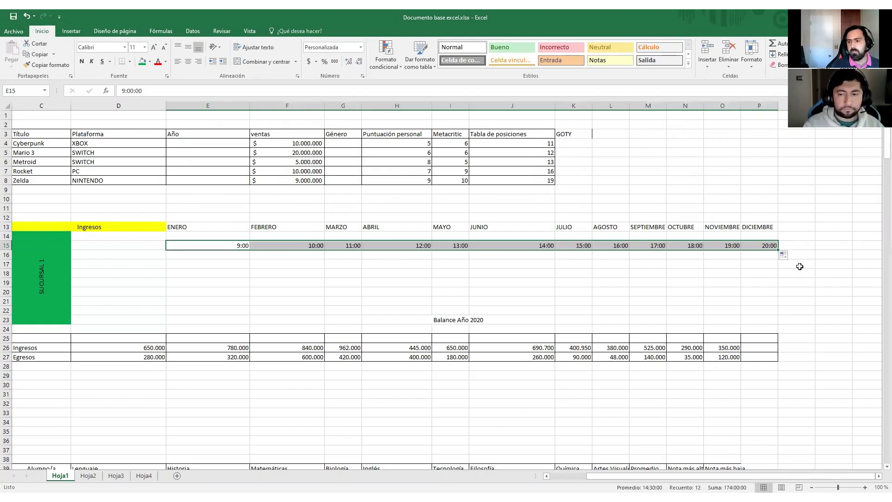
{"action": "left_click", "coordinate": [626, 265]}
{"action": "left_click", "coordinate": [240, 243]}
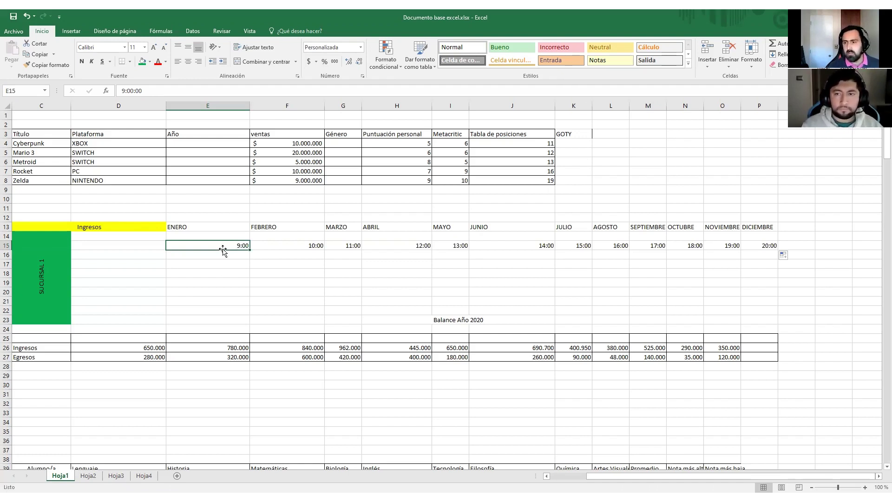
{"action": "left_click", "coordinate": [181, 256]}
{"action": "left_click", "coordinate": [189, 289]}
{"action": "left_click", "coordinate": [193, 270]}
{"action": "left_click", "coordinate": [196, 257]}
{"action": "left_click", "coordinate": [195, 266]}
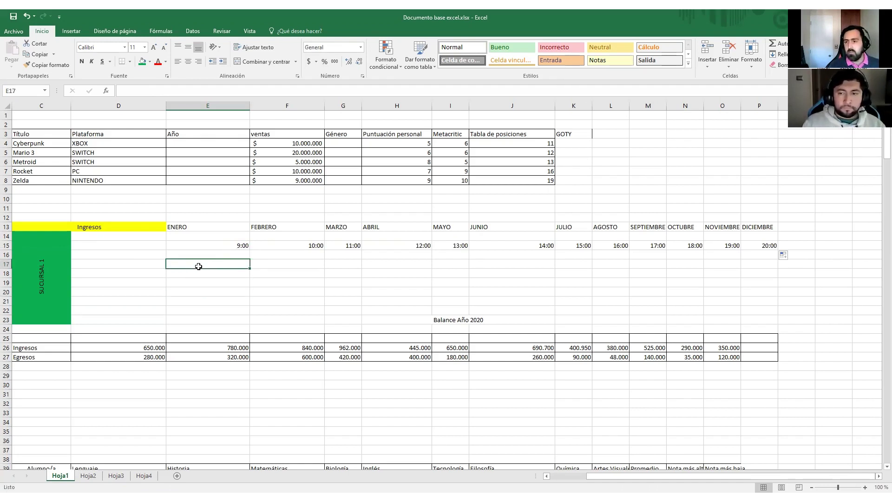
{"action": "scroll", "coordinate": [181, 300], "scroll_direction": "down", "scroll_amount": 1}
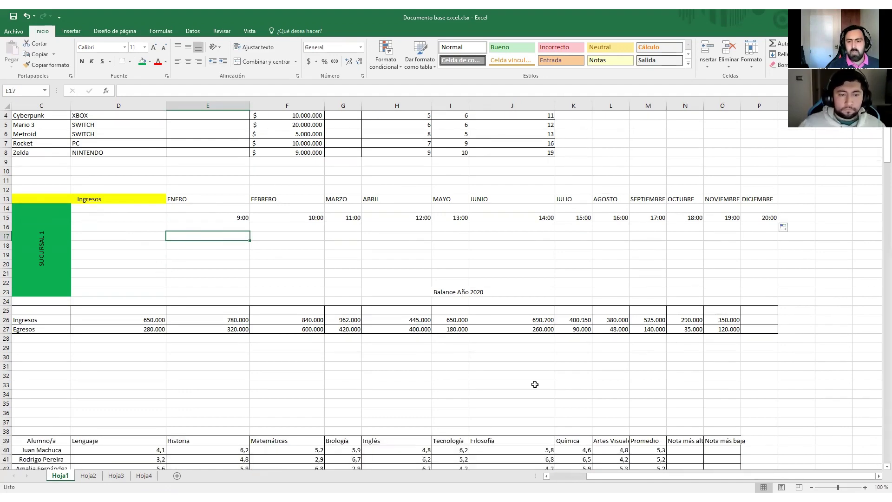
{"action": "left_click_drag", "start_coordinate": [737, 477], "coordinate": [697, 477]}
{"action": "scroll", "coordinate": [155, 312], "scroll_direction": "down", "scroll_amount": 2}
{"action": "scroll", "coordinate": [110, 289], "scroll_direction": "up", "scroll_amount": 3}
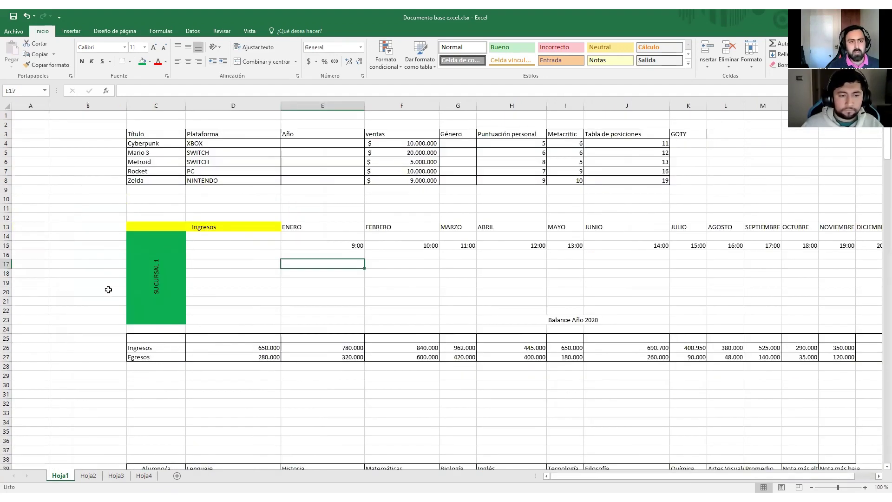
{"action": "left_click", "coordinate": [85, 122]}
{"action": "left_click", "coordinate": [82, 150]}
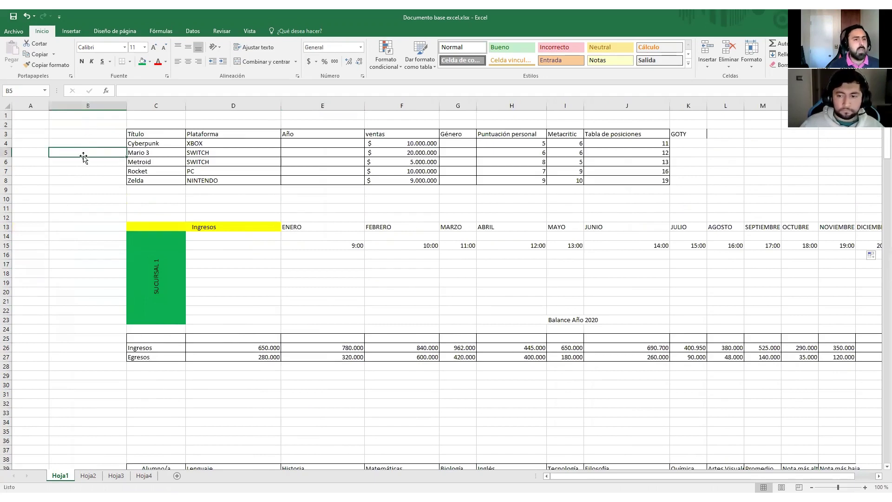
- Enter the numbers 1, 2, 3, 4 and 5 down cells B9 to B13
{"action": "left_click", "coordinate": [73, 189]}
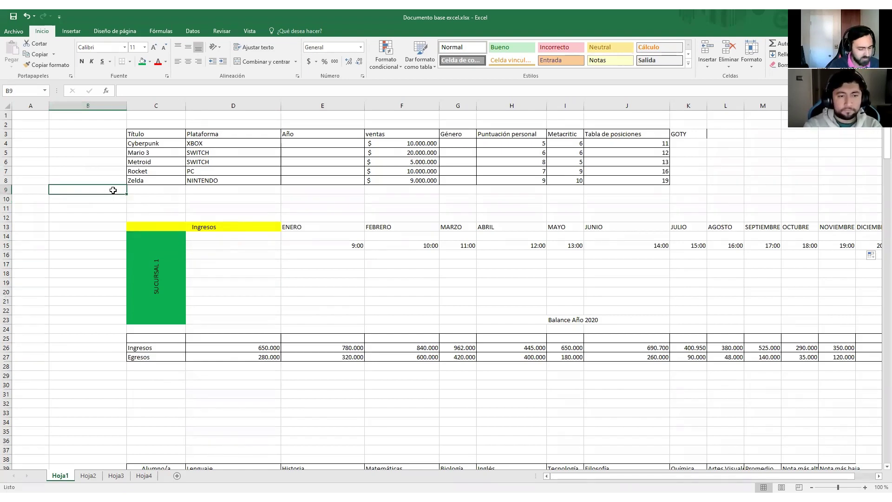
{"action": "type", "text": "1"}
{"action": "key", "text": "Return"}
{"action": "type", "text": "2"}
{"action": "key", "text": "Return"}
{"action": "type", "text": "3"}
{"action": "key", "text": "Return"}
{"action": "type", "text": "4"}
{"action": "key", "text": "Return"}
{"action": "type", "text": "5"}
{"action": "key", "text": "Return"}
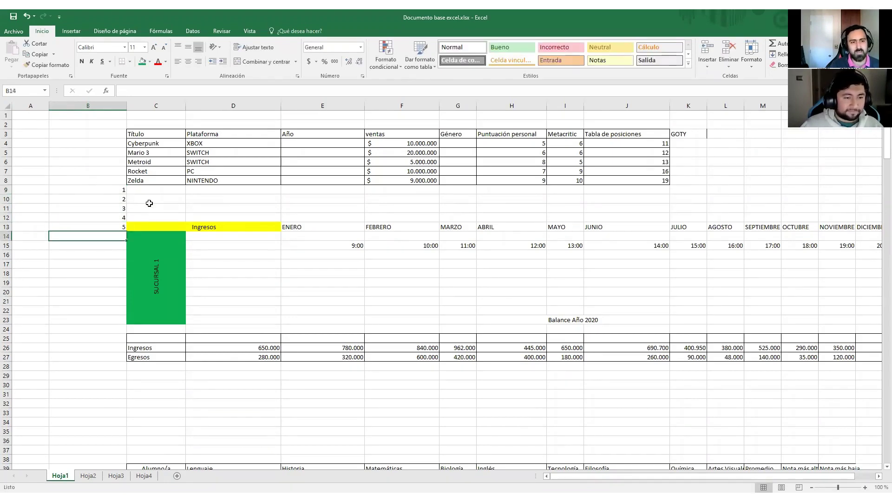
- Autofill the number series from cells B9:B13 down column B up to 188 in B196
{"action": "left_click_drag", "start_coordinate": [119, 189], "coordinate": [125, 249]}
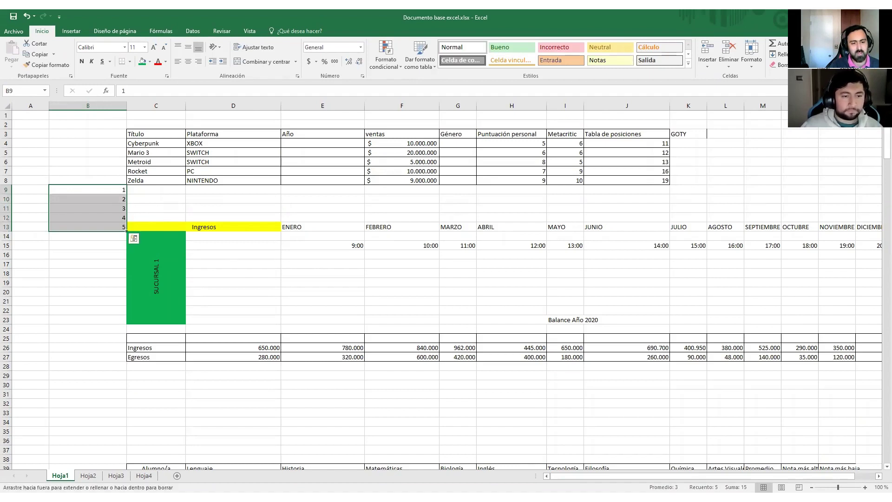
{"action": "left_click_drag", "start_coordinate": [110, 375], "coordinate": [138, 288]}
{"action": "scroll", "coordinate": [130, 282], "scroll_direction": "up", "scroll_amount": 20}
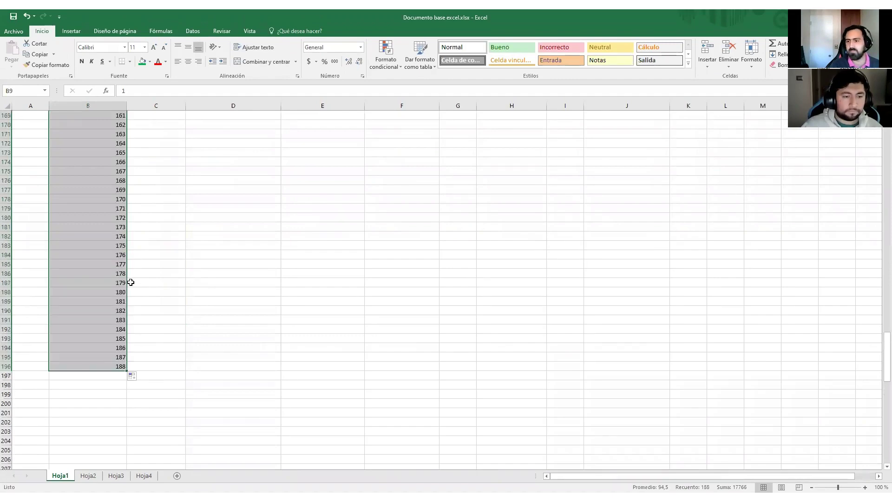
{"action": "scroll", "coordinate": [131, 282], "scroll_direction": "up", "scroll_amount": 20}
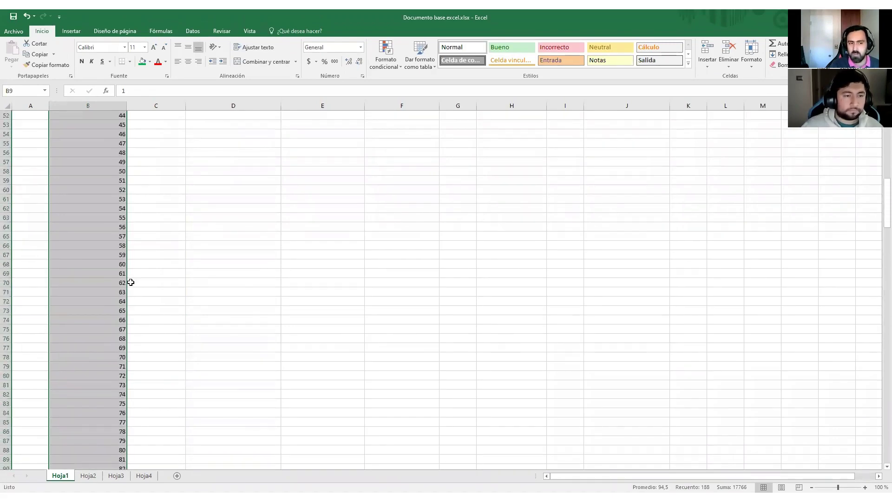
- Enter the odd numbers 1, 3 and 5 down cells D54 to D56, below the grades table
{"action": "scroll", "coordinate": [160, 308], "scroll_direction": "down", "scroll_amount": 3}
{"action": "left_click", "coordinate": [234, 330]}
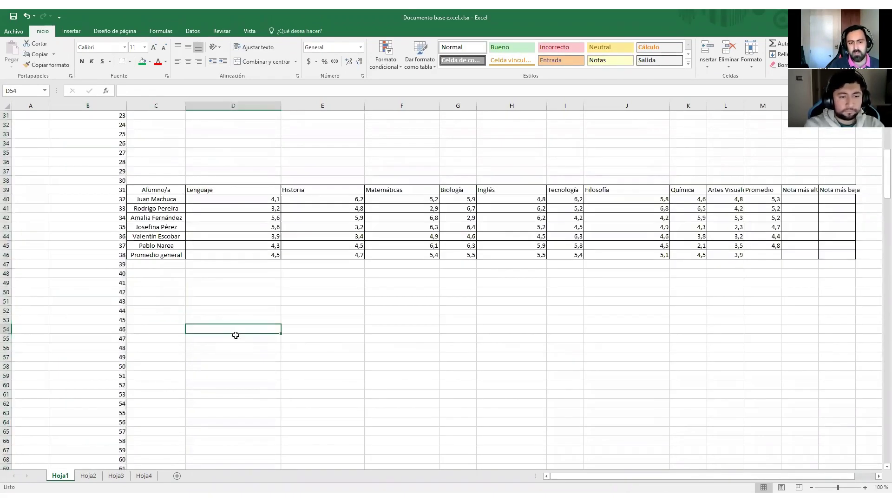
{"action": "type", "text": "1"}
{"action": "key", "text": "Return"}
{"action": "type", "text": "2"}
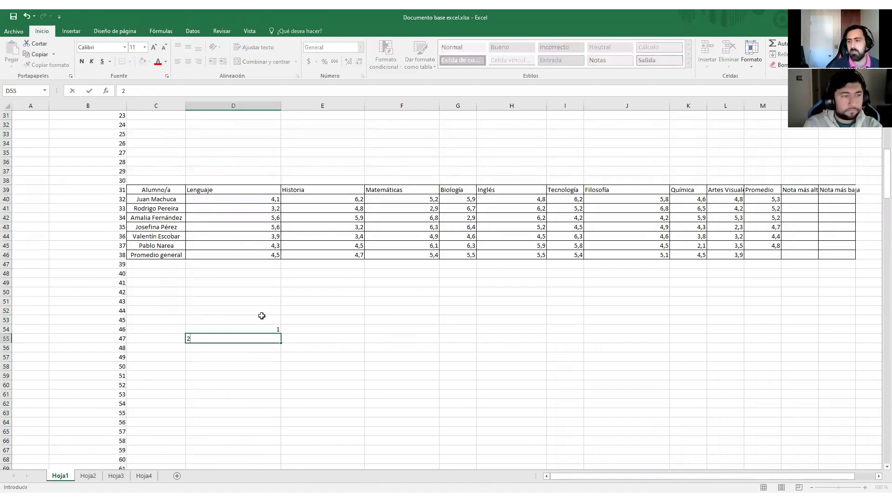
{"action": "key", "text": "BackSpace"}
{"action": "type", "text": "3"}
{"action": "key", "text": "Return"}
{"action": "type", "text": "5"}
{"action": "key", "text": "Return"}
- Autofill the odd-number series from cells D54:D56 down column D up to 401 in D254
{"action": "left_click_drag", "start_coordinate": [271, 328], "coordinate": [280, 493]}
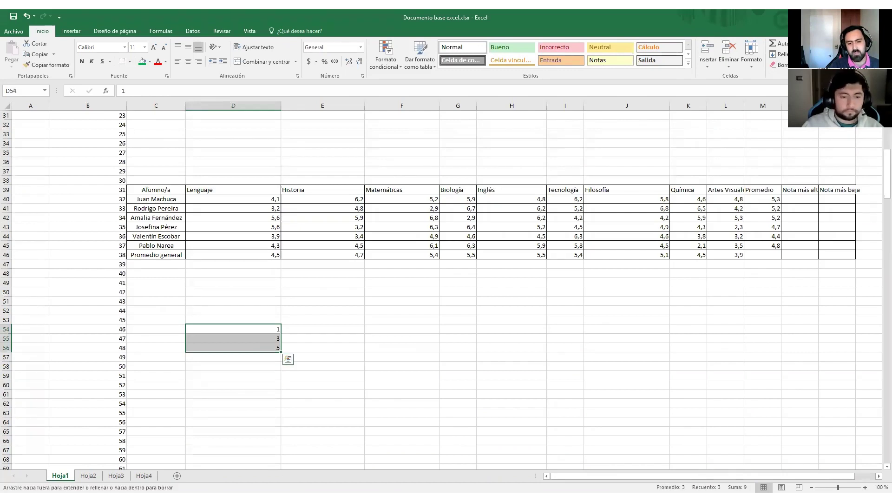
{"action": "left_click_drag", "start_coordinate": [261, 359], "coordinate": [256, 453]}
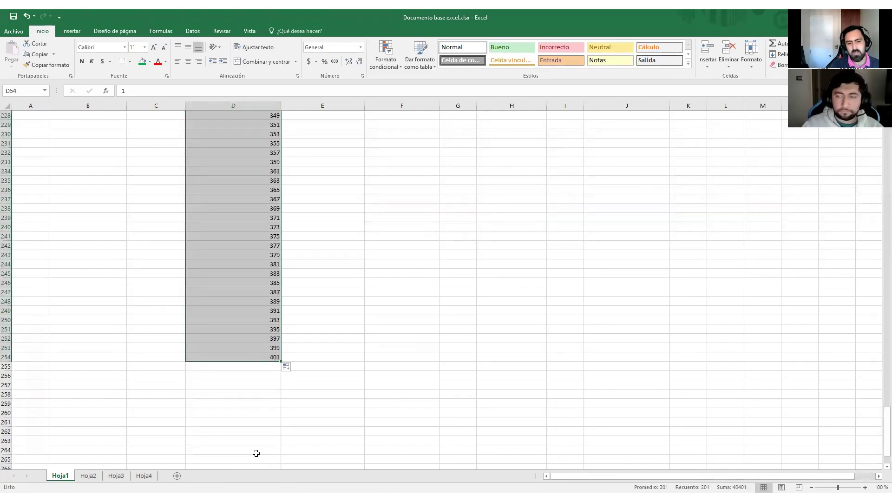
{"action": "scroll", "coordinate": [235, 381], "scroll_direction": "up", "scroll_amount": 19}
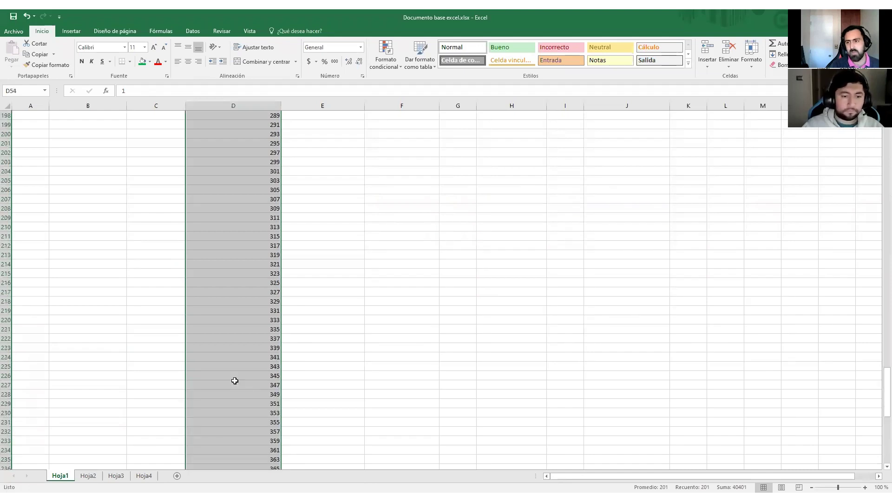
{"action": "scroll", "coordinate": [235, 380], "scroll_direction": "up", "scroll_amount": 20}
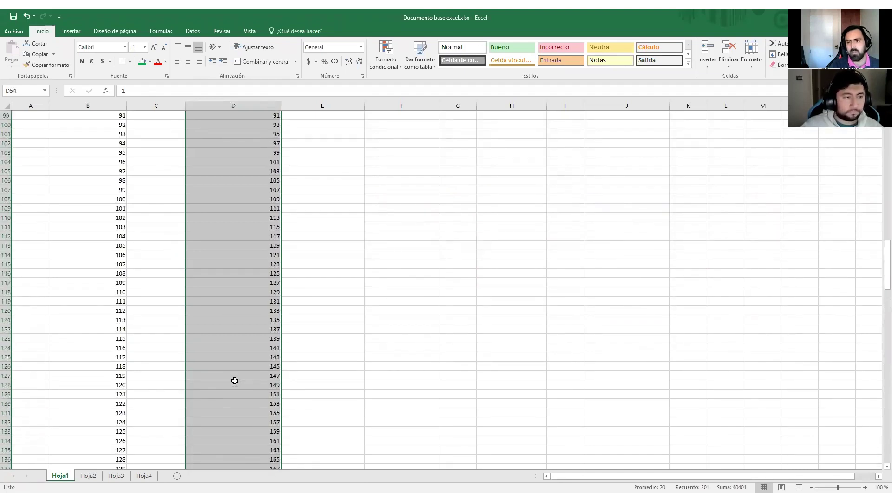
{"action": "scroll", "coordinate": [235, 380], "scroll_direction": "up", "scroll_amount": 18}
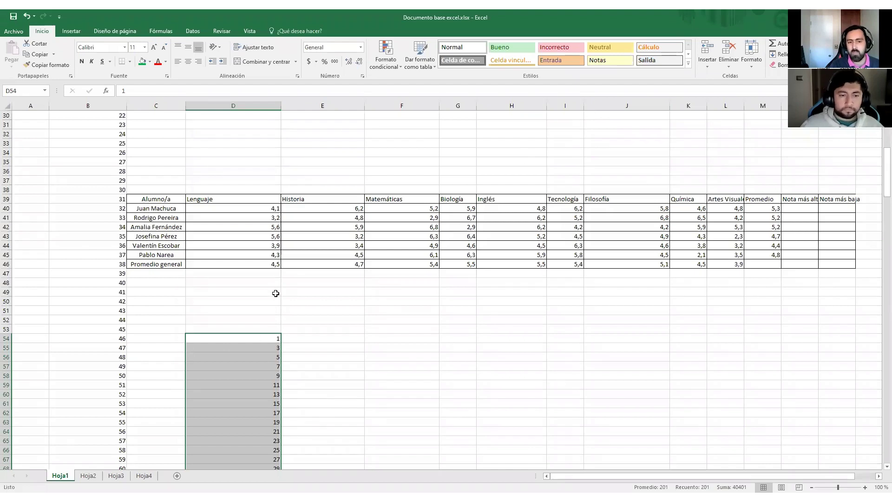
{"action": "left_click", "coordinate": [277, 355]}
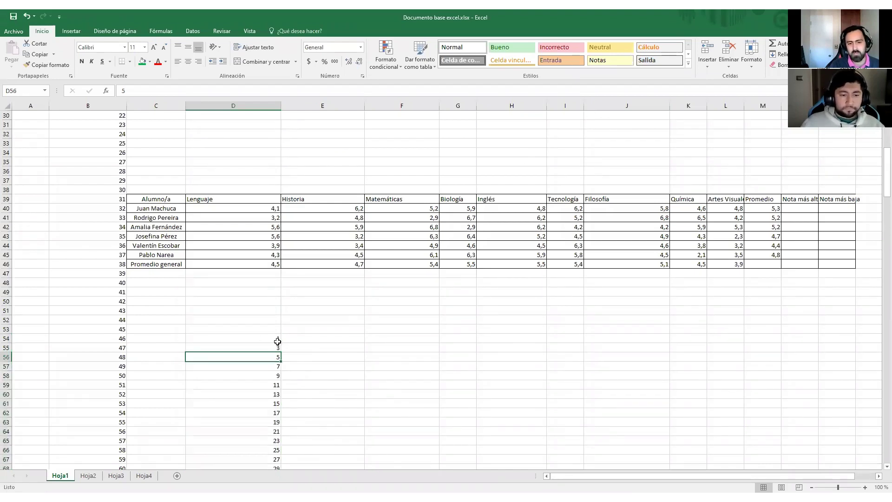
{"action": "left_click", "coordinate": [271, 337]}
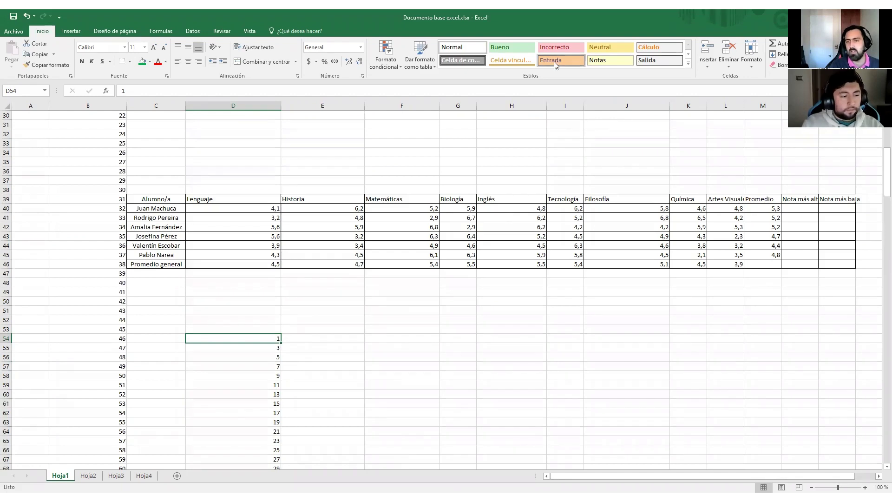
{"action": "left_click", "coordinate": [634, 168]}
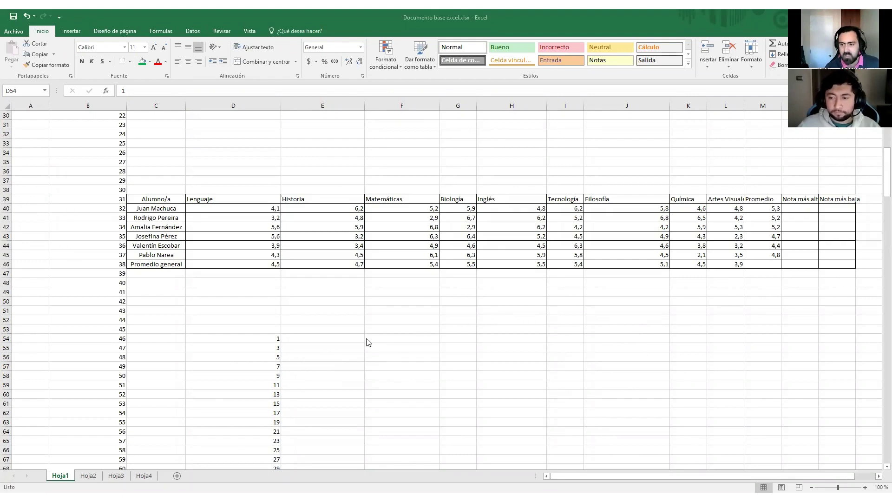
{"action": "scroll", "coordinate": [158, 278], "scroll_direction": "up", "scroll_amount": 4}
{"action": "scroll", "coordinate": [166, 268], "scroll_direction": "up", "scroll_amount": 5}
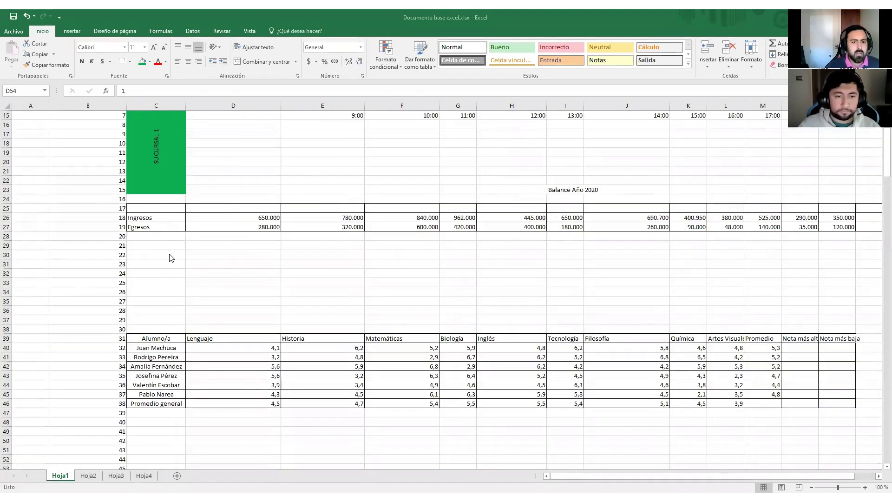
{"action": "left_click", "coordinate": [213, 209]}
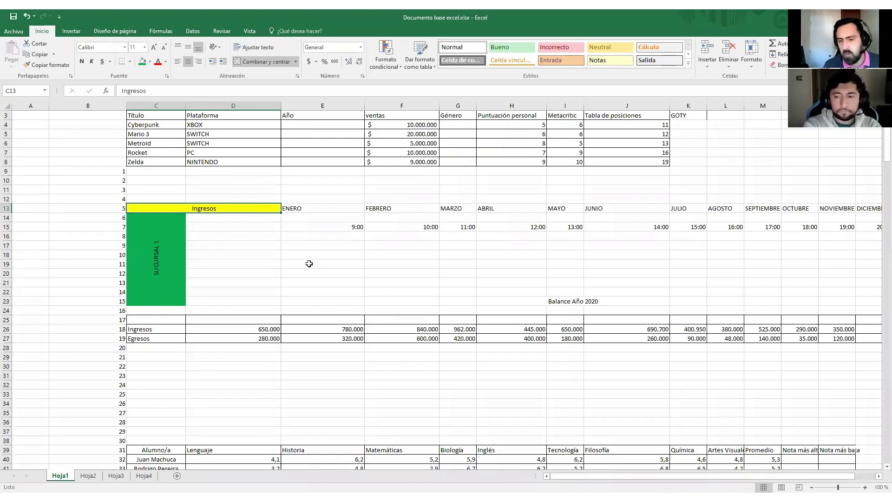
{"action": "left_click", "coordinate": [297, 286]}
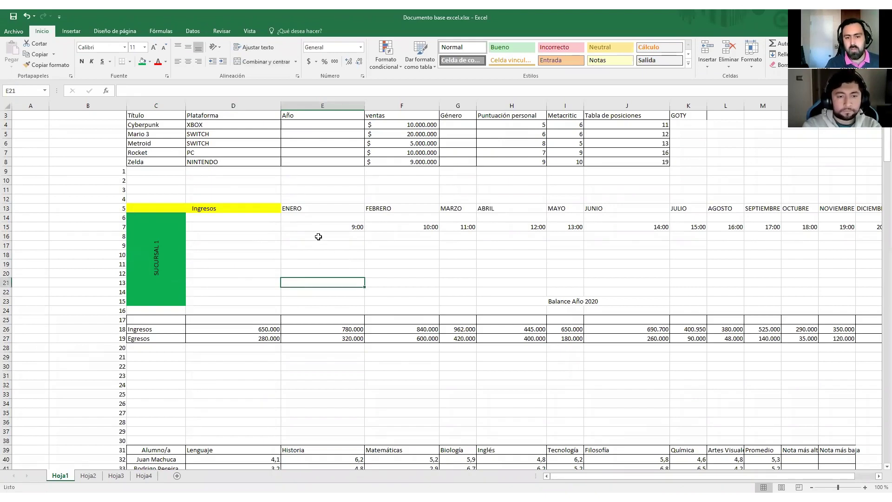
- Merge and center the empty range E17:F23 into a single cell
{"action": "left_click_drag", "start_coordinate": [314, 246], "coordinate": [430, 299]}
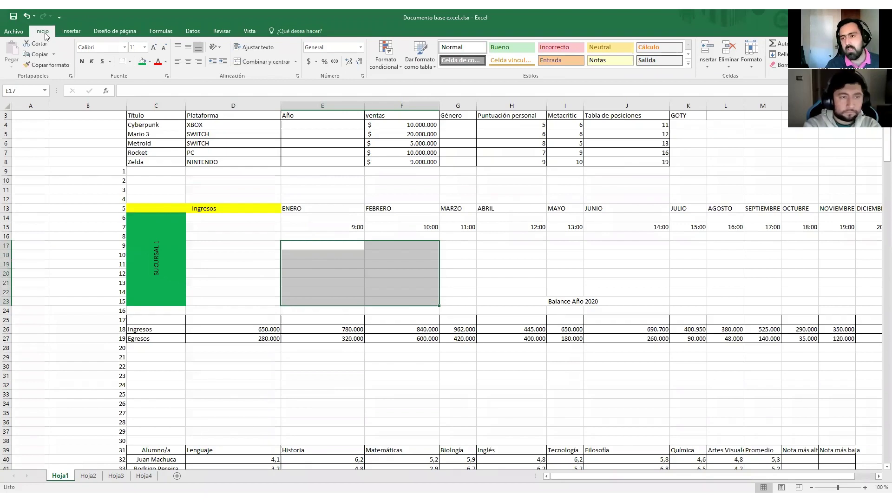
{"action": "left_click", "coordinate": [266, 63]}
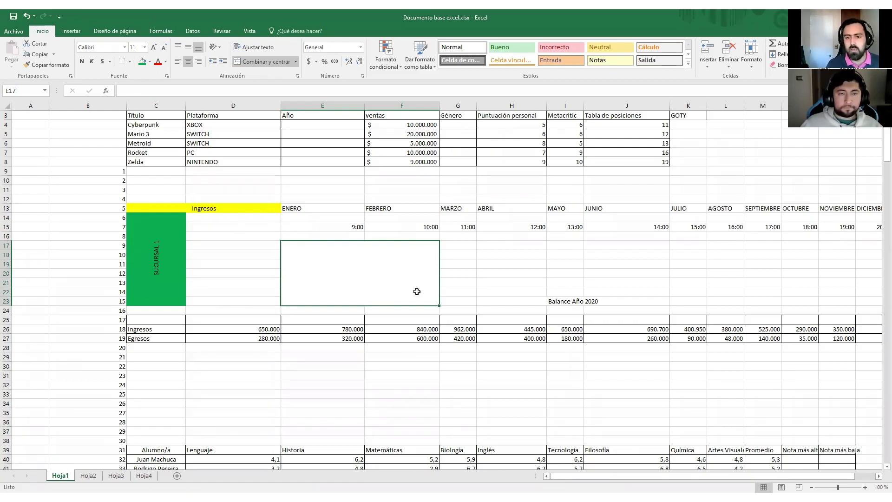
{"action": "left_click", "coordinate": [467, 264]}
{"action": "left_click", "coordinate": [391, 258]}
{"action": "left_click", "coordinate": [453, 265]}
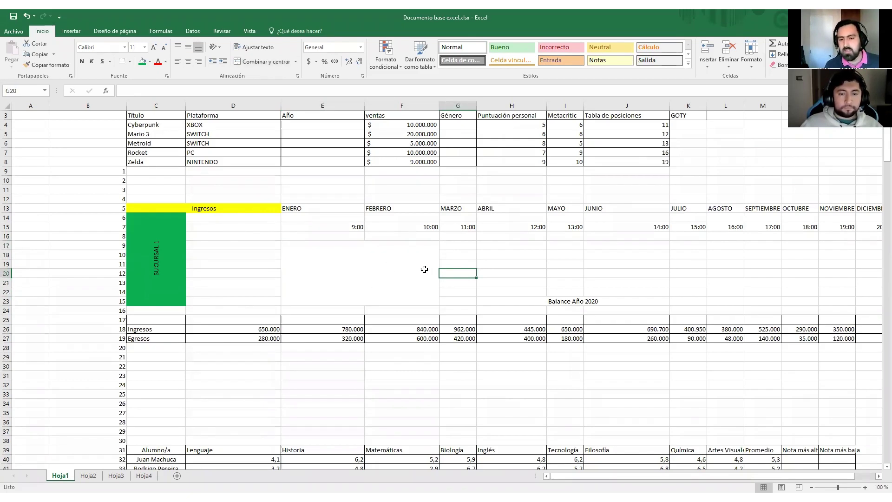
- Apply all borders to the merged cell E17:F23
{"action": "left_click", "coordinate": [401, 268]}
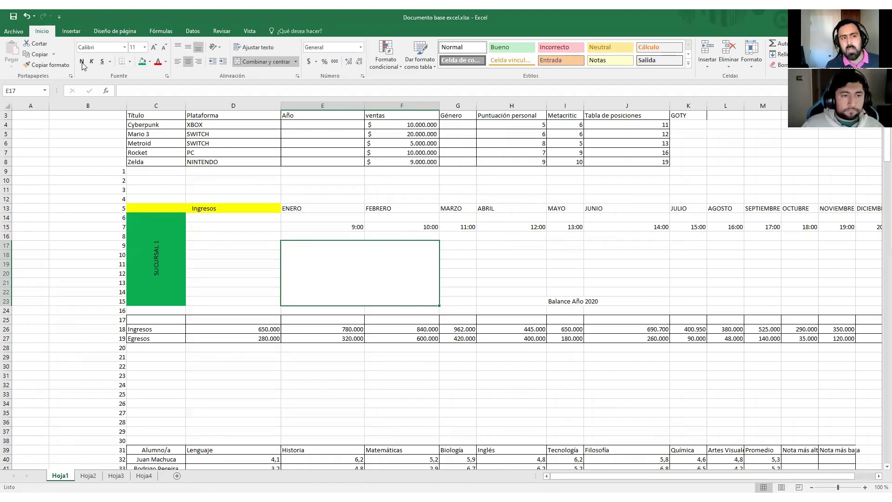
{"action": "left_click", "coordinate": [131, 61]}
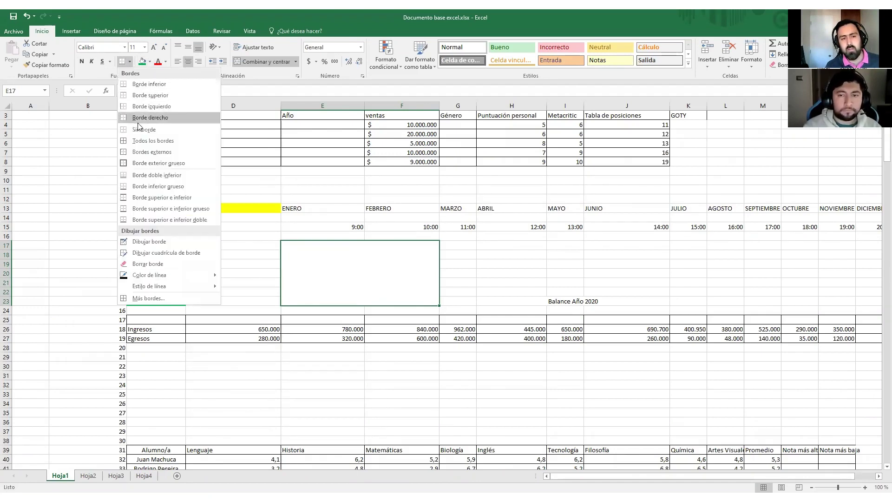
{"action": "left_click", "coordinate": [160, 140]}
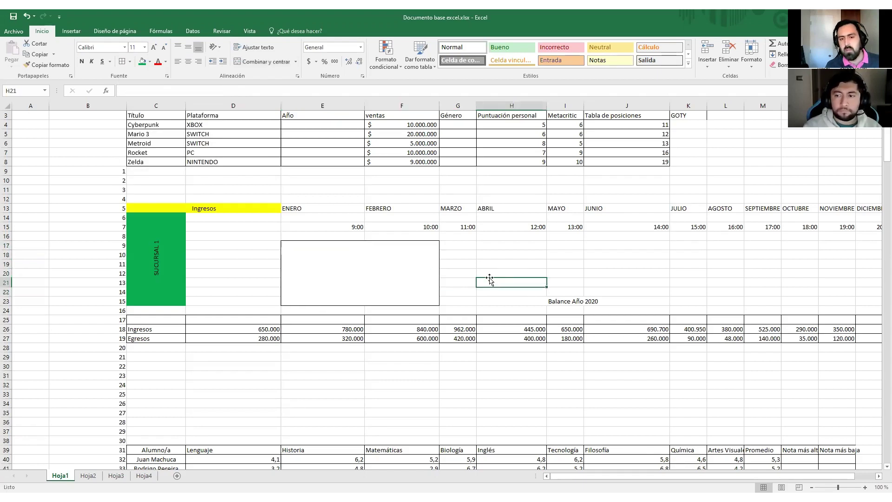
{"action": "left_click", "coordinate": [520, 262]}
{"action": "left_click", "coordinate": [406, 261]}
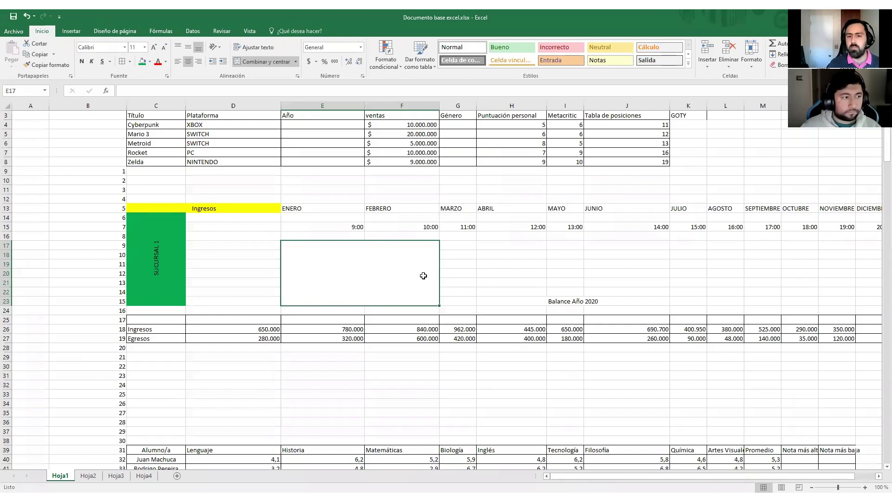
- Try the sample text GGHDFGFGFGDFGDFGGD in the merged cell E17:F23 and erase it
{"action": "left_click", "coordinate": [498, 280]}
{"action": "left_click", "coordinate": [395, 284]}
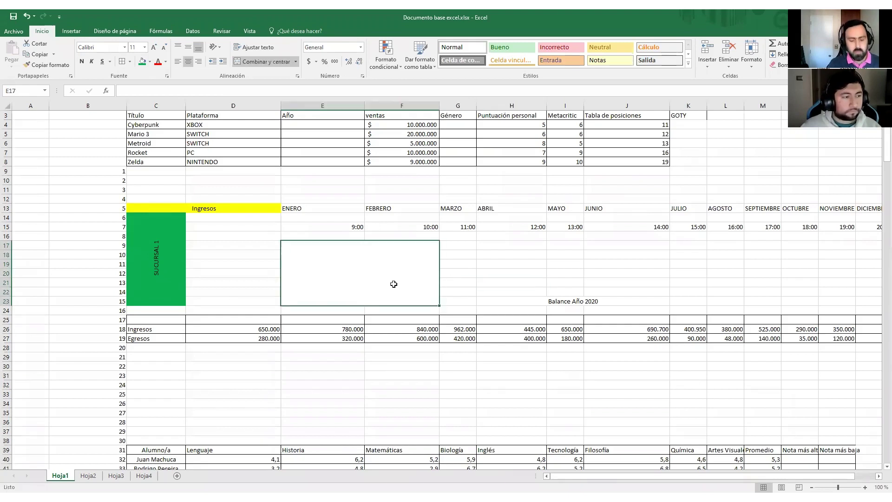
{"action": "type", "text": "GGHDFGFGFGDFGDFGGD"}
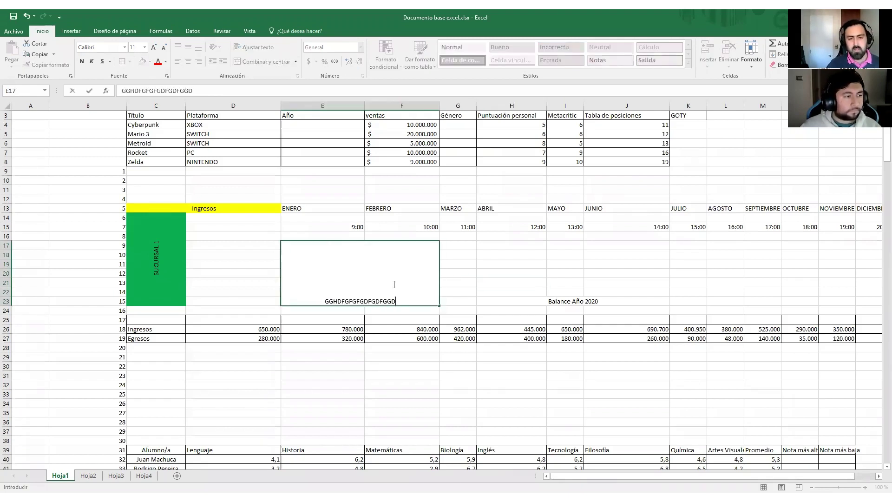
{"action": "key", "text": "BackSpace"}
{"action": "key", "text": "BackSpace"}
{"action": "key", "text": "BackSpace"}
{"action": "key", "text": "BackSpace"}
{"action": "key", "text": "BackSpace"}
{"action": "key", "text": "BackSpace"}
{"action": "key", "text": "BackSpace"}
{"action": "key", "text": "BackSpace"}
{"action": "key", "text": "BackSpace"}
{"action": "key", "text": "BackSpace"}
{"action": "key", "text": "BackSpace"}
{"action": "key", "text": "BackSpace"}
{"action": "key", "text": "BackSpace"}
{"action": "key", "text": "BackSpace"}
{"action": "key", "text": "BackSpace"}
{"action": "key", "text": "BackSpace"}
{"action": "key", "text": "BackSpace"}
{"action": "key", "text": "BackSpace"}
- Try a run of 1s as content of the merged cell E17:F23, then erase it and cancel the entry
{"action": "type", "text": "1"}
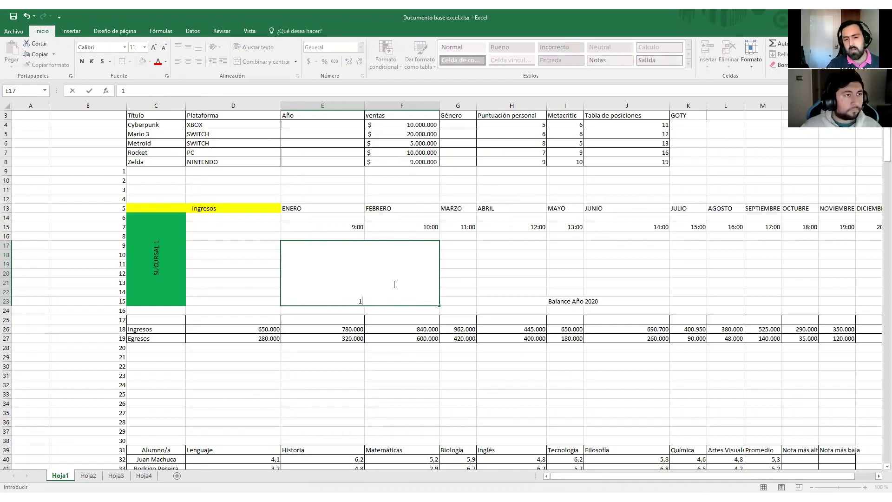
{"action": "type", "text": "11111111111"}
{"action": "key", "text": "BackSpace"}
{"action": "key", "text": "BackSpace"}
{"action": "key", "text": "BackSpace"}
{"action": "key", "text": "BackSpace"}
{"action": "key", "text": "BackSpace"}
{"action": "key", "text": "BackSpace"}
{"action": "key", "text": "BackSpace"}
{"action": "key", "text": "BackSpace"}
{"action": "key", "text": "BackSpace"}
{"action": "key", "text": "BackSpace"}
{"action": "key", "text": "BackSpace"}
{"action": "key", "text": "BackSpace"}
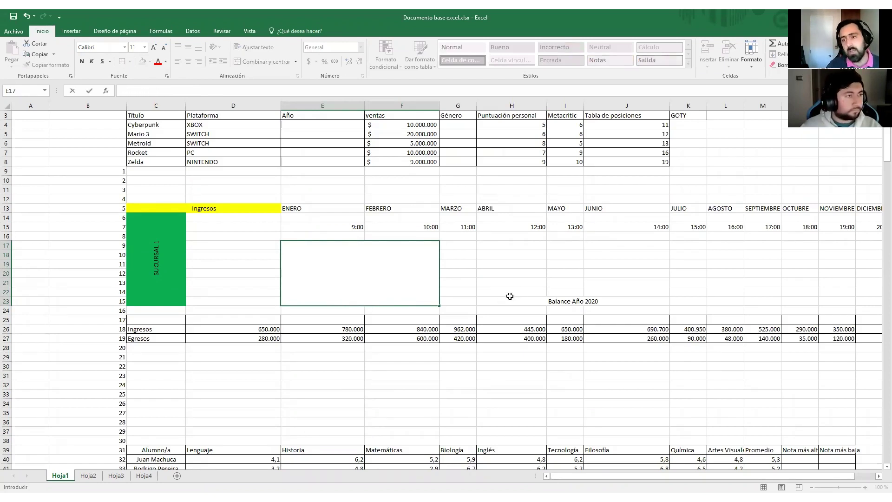
{"action": "left_click", "coordinate": [70, 31]}
{"action": "key", "text": "Escape"}
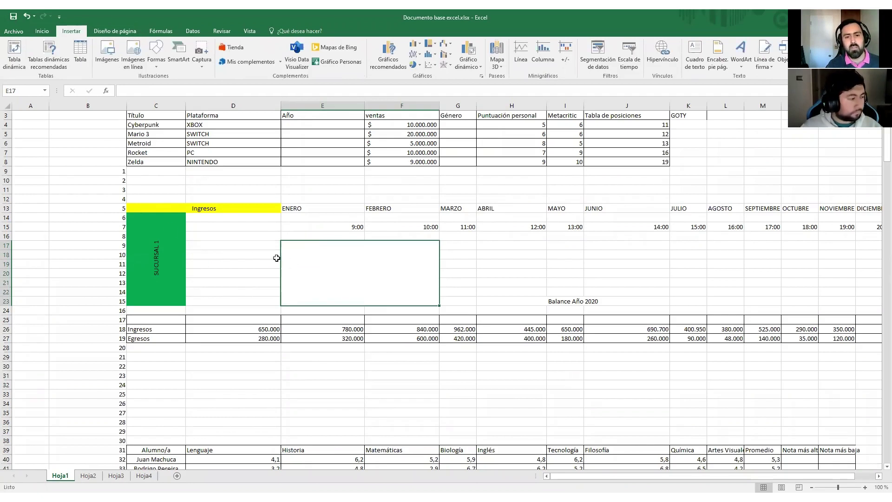
- Draw a five-point star about 2,22 cm high and 3,63 cm wide inside the merged cell E17:F23
{"action": "left_click", "coordinate": [223, 253]}
{"action": "left_click", "coordinate": [244, 236]}
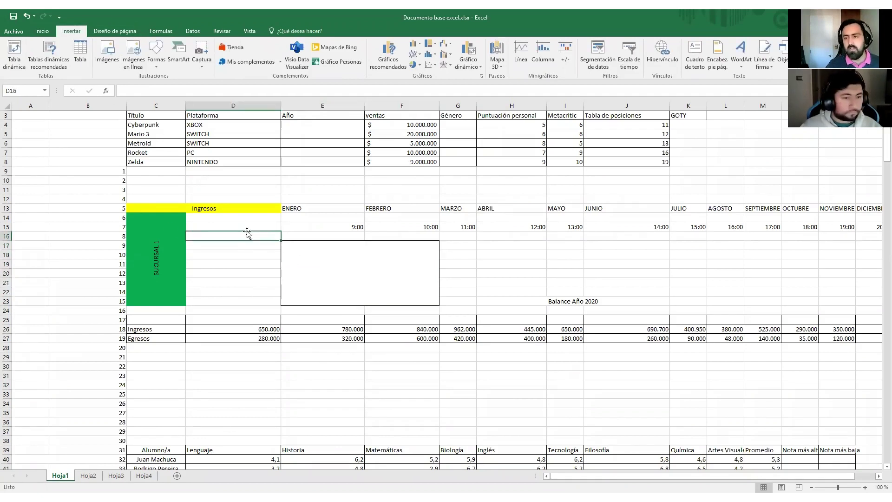
{"action": "left_click", "coordinate": [221, 288]}
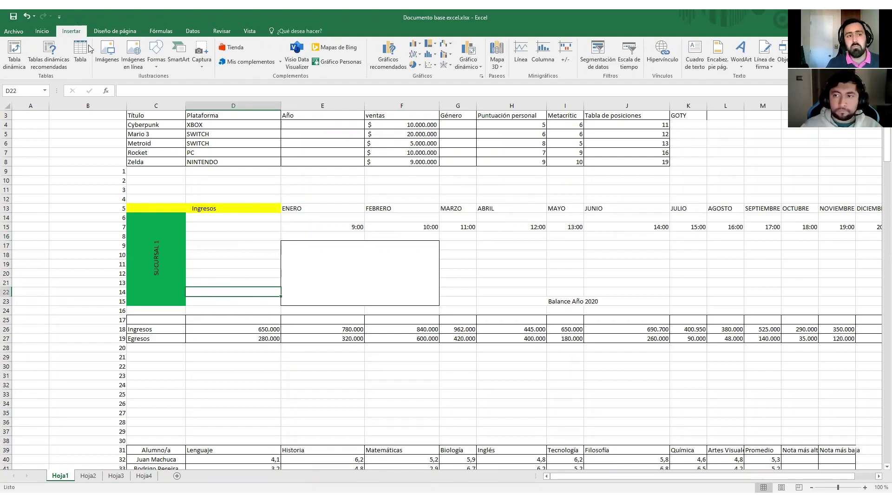
{"action": "left_click", "coordinate": [314, 284]}
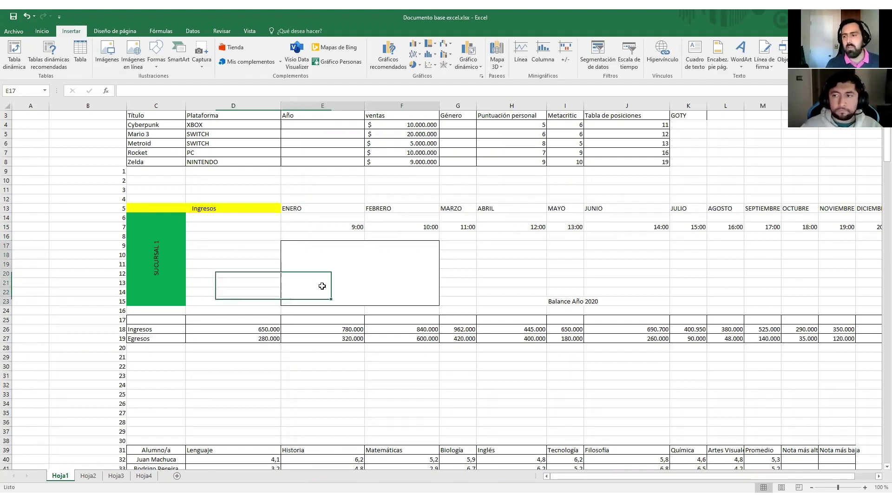
{"action": "left_click", "coordinate": [151, 58]}
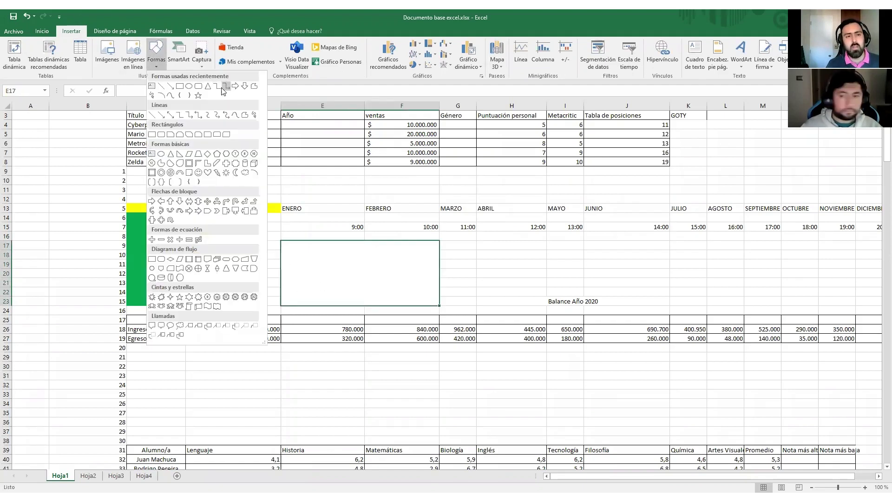
{"action": "left_click", "coordinate": [198, 95]}
{"action": "left_click_drag", "start_coordinate": [331, 251], "coordinate": [397, 292]}
{"action": "left_click", "coordinate": [522, 282]}
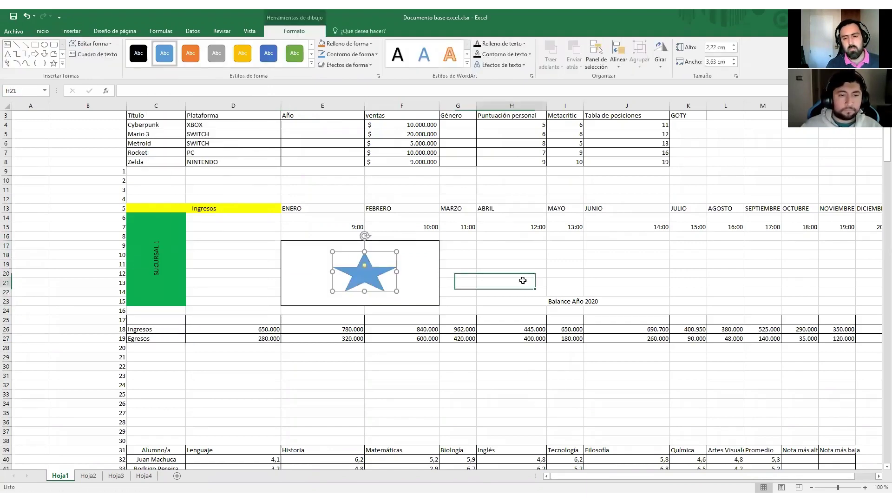
- Try the orange and green shape styles on the star, then delete the star
{"action": "left_click", "coordinate": [368, 286]}
{"action": "left_click", "coordinate": [192, 55]}
{"action": "left_click", "coordinate": [293, 54]}
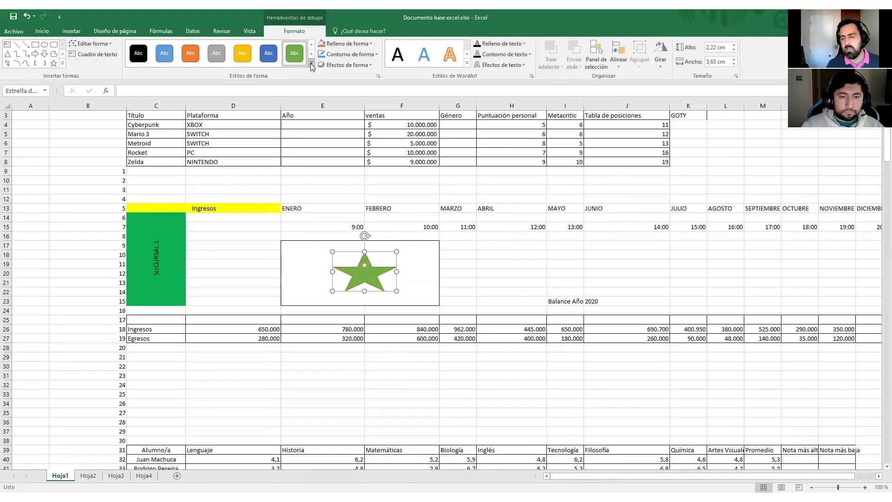
{"action": "key", "text": "Delete"}
{"action": "left_click", "coordinate": [352, 270]}
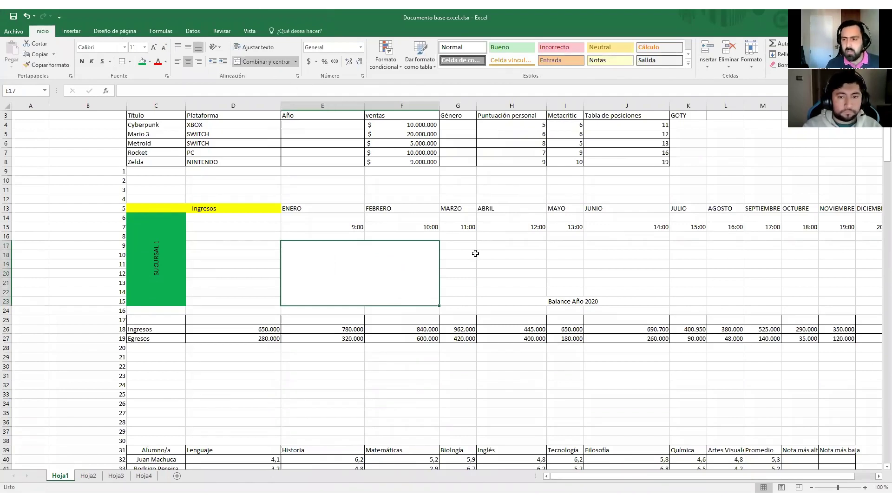
- Unmerge the cell E17:F23 back into individual cells
{"action": "left_click", "coordinate": [493, 290]}
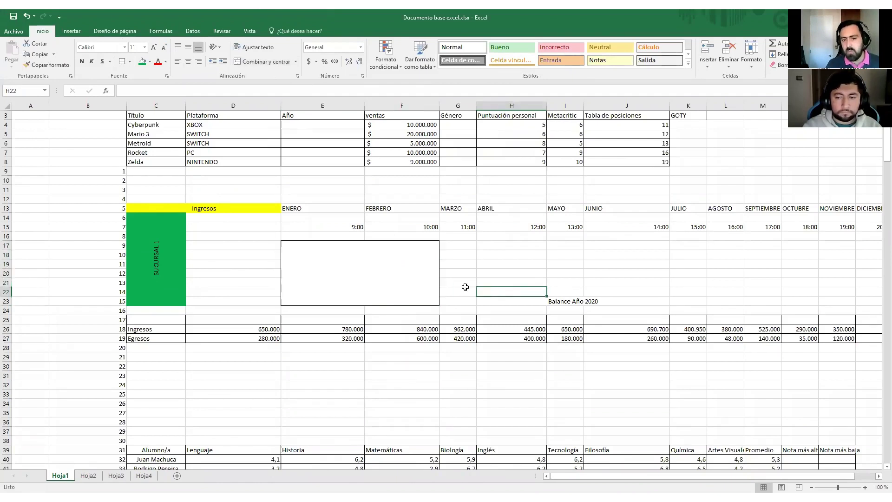
{"action": "left_click", "coordinate": [382, 283]}
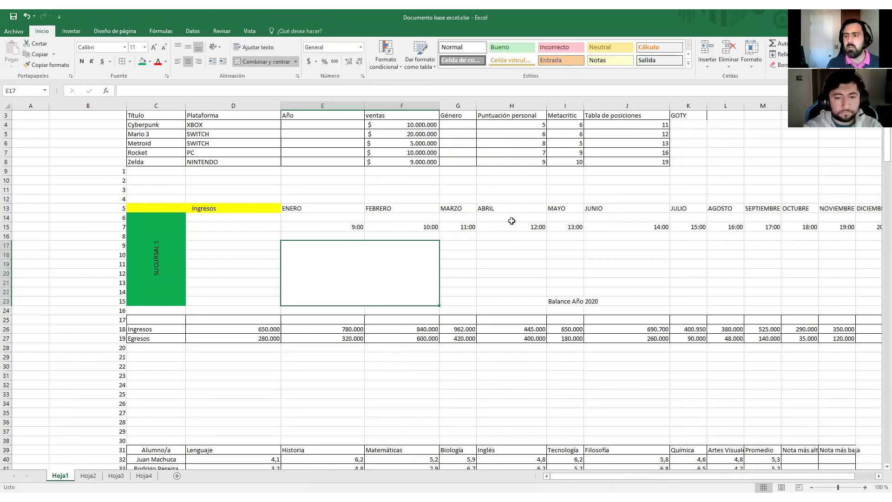
{"action": "left_click", "coordinate": [457, 258]}
{"action": "left_click", "coordinate": [392, 276]}
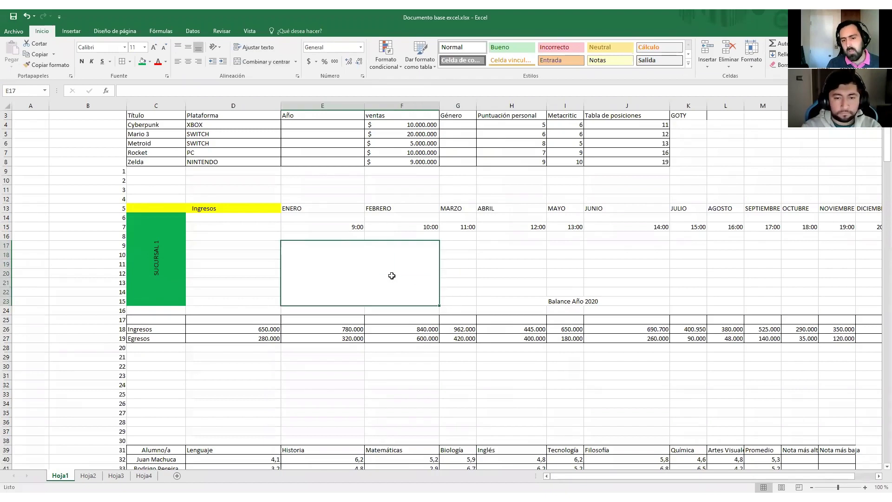
{"action": "left_click", "coordinate": [271, 64]}
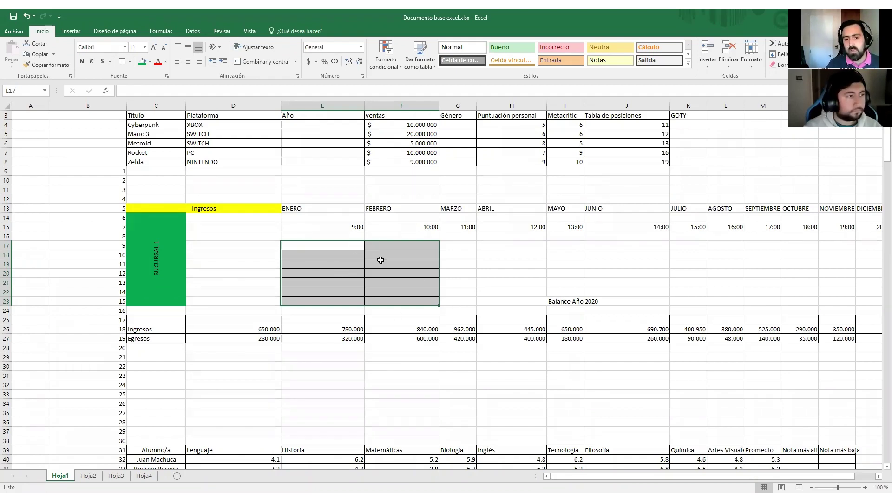
- Remove all borders from the range E17:F23
{"action": "left_click", "coordinate": [129, 62]}
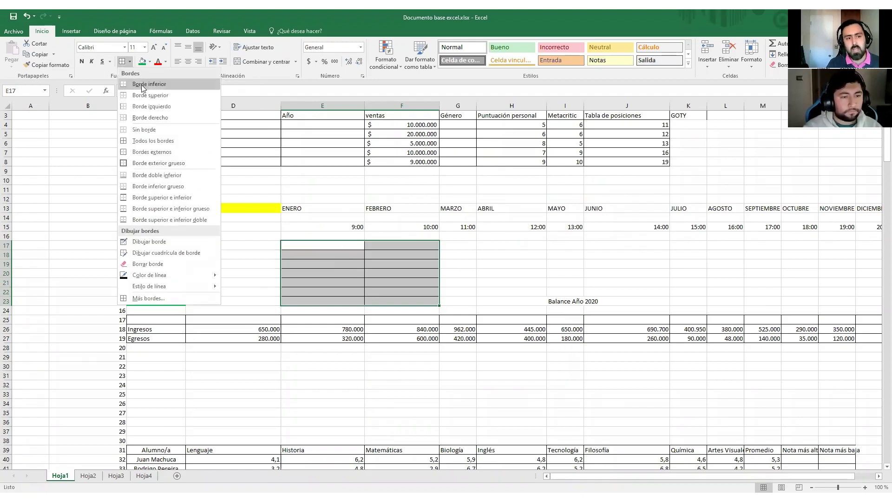
{"action": "left_click", "coordinate": [172, 129]}
{"action": "left_click", "coordinate": [509, 290]}
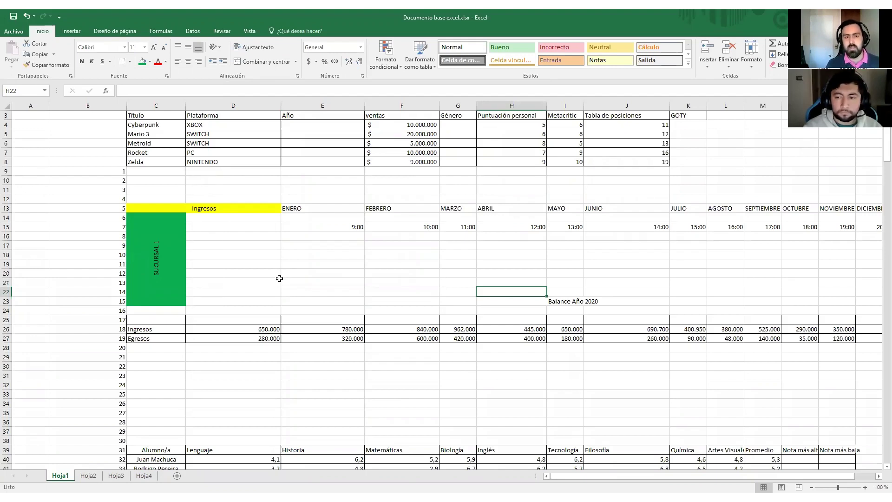
- Paste the copied title "Iniciándonos en Excel parte 1" into cell E19
{"action": "left_click", "coordinate": [310, 283]}
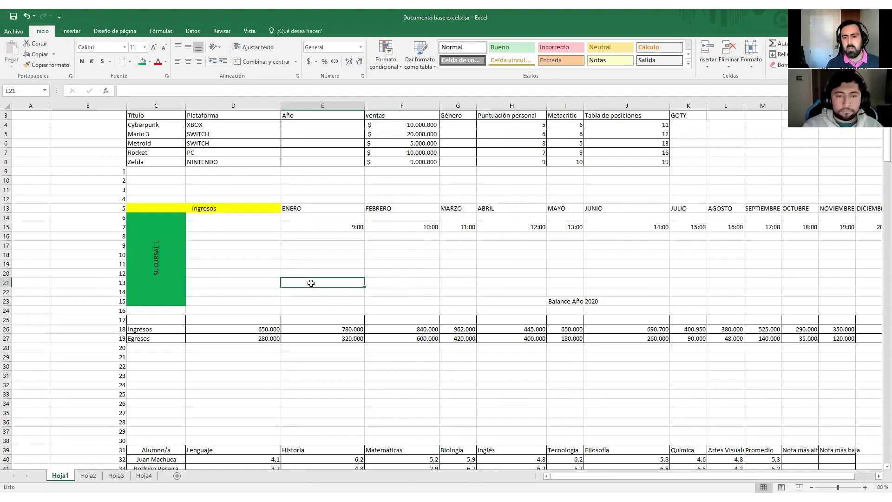
{"action": "left_click", "coordinate": [310, 264]}
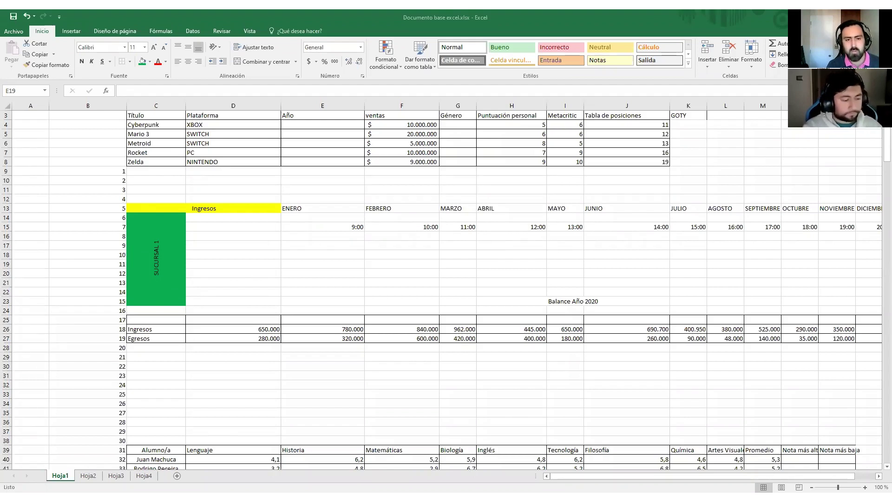
{"action": "right_click", "coordinate": [327, 266]}
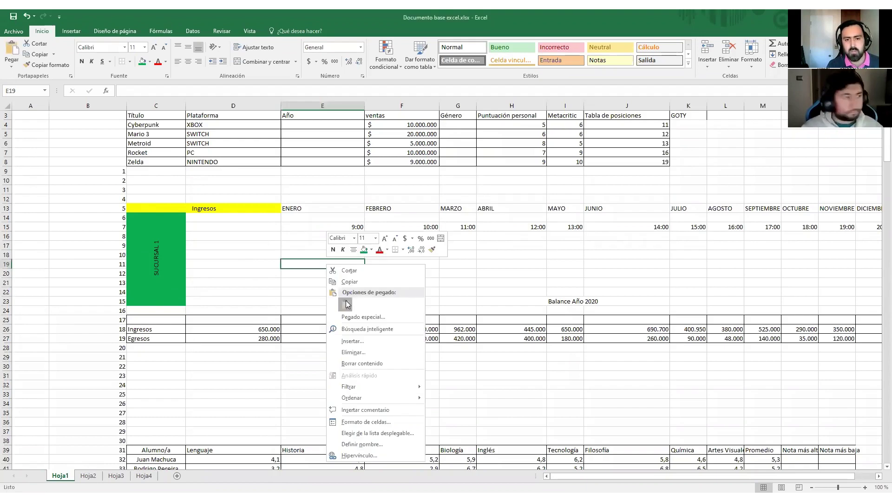
{"action": "left_click", "coordinate": [346, 305]}
{"action": "left_click", "coordinate": [309, 278]}
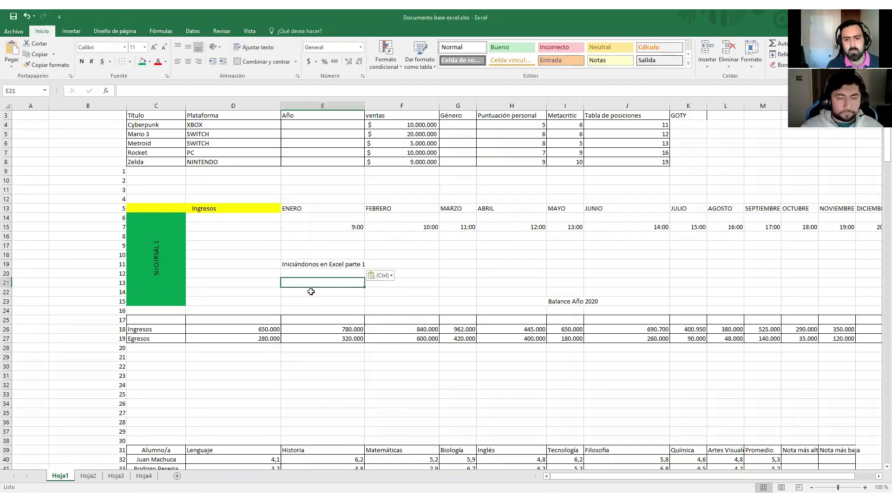
- Increase the font size of the title in E19 to 16
{"action": "left_click", "coordinate": [305, 265]}
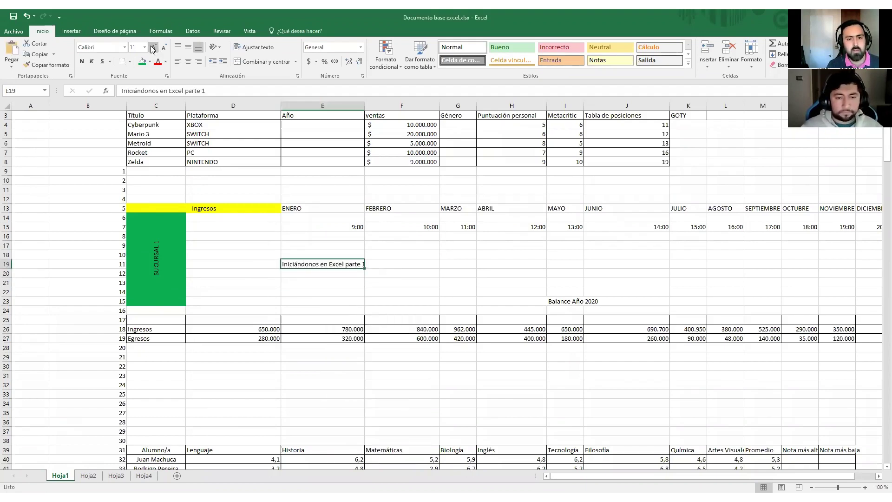
{"action": "left_click", "coordinate": [153, 48]}
{"action": "left_click", "coordinate": [154, 48]}
{"action": "left_click", "coordinate": [304, 285]}
{"action": "left_click", "coordinate": [299, 266]}
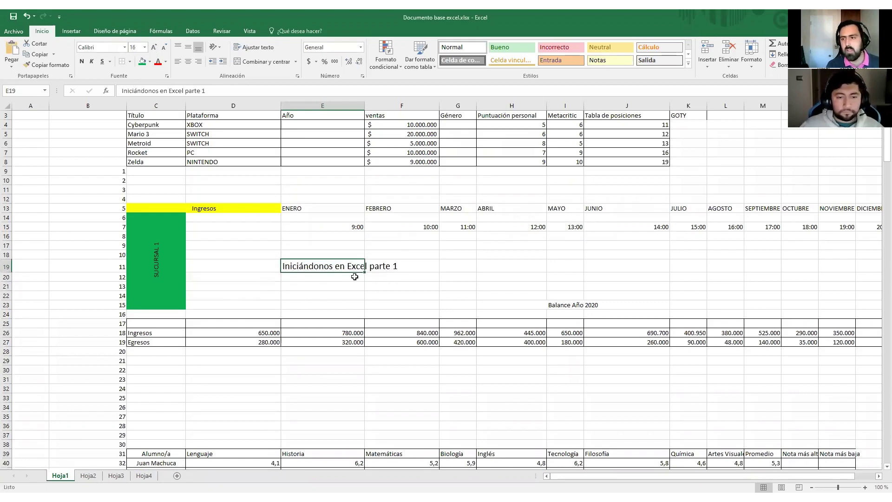
- Try wrapping the title text in E19, then undo the wrapping
{"action": "left_click", "coordinate": [306, 280]}
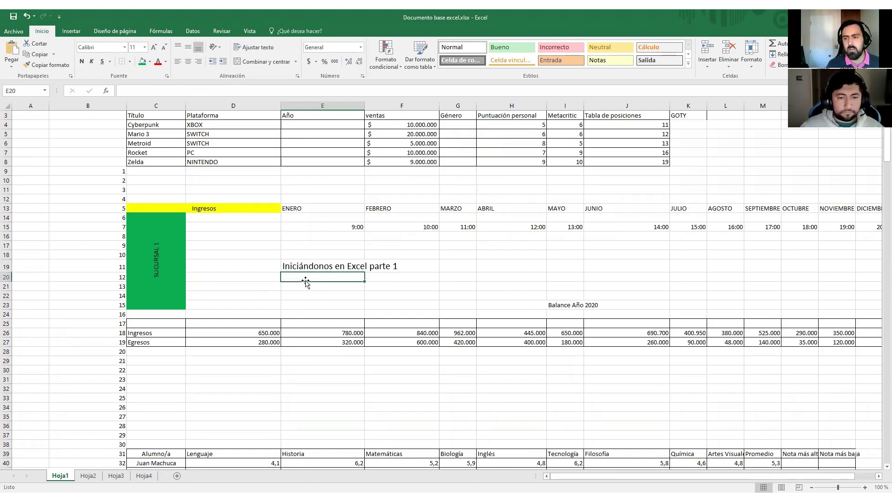
{"action": "left_click", "coordinate": [305, 268]}
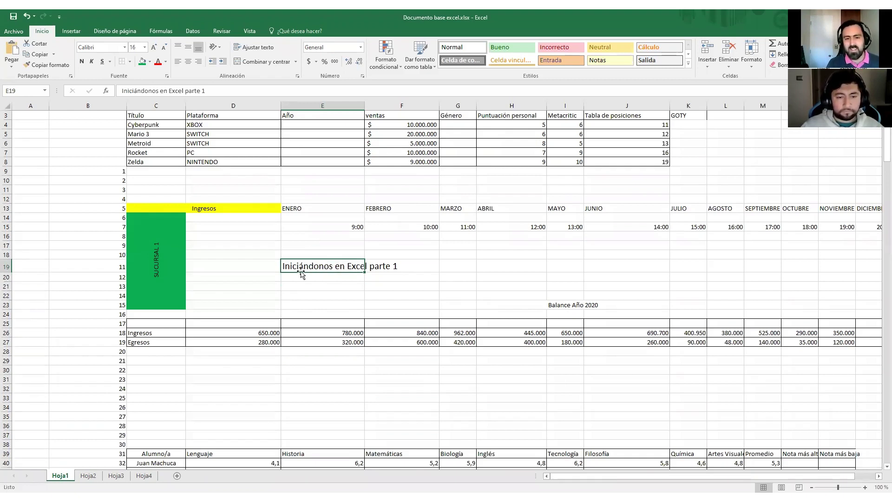
{"action": "left_click", "coordinate": [261, 47]}
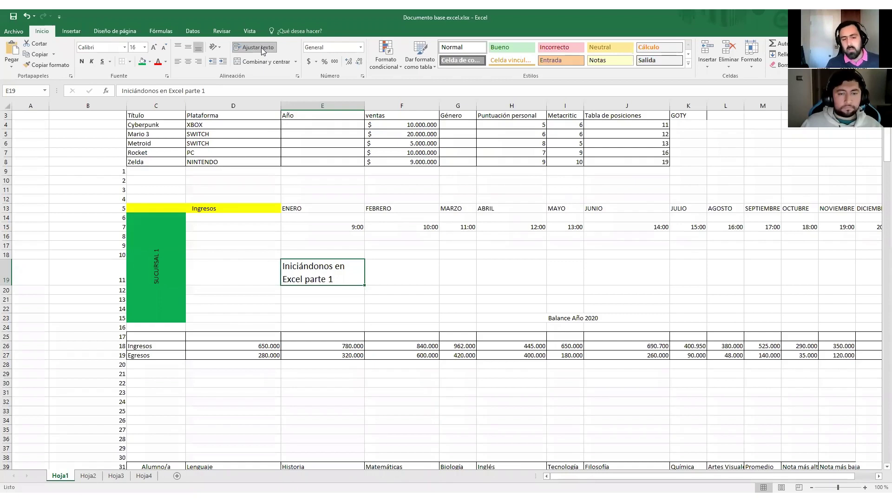
{"action": "left_click", "coordinate": [26, 17]}
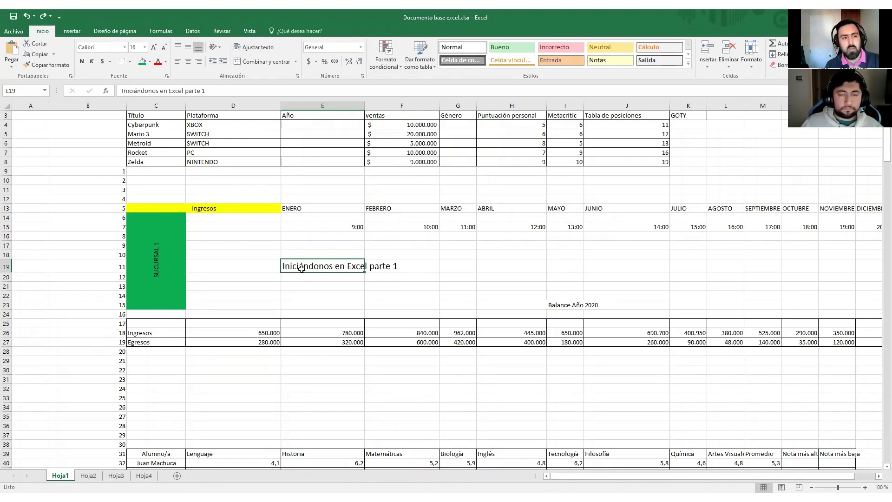
- Check the formula bar contents of F19 and E19 to see which cell holds the title
{"action": "left_click", "coordinate": [393, 265]}
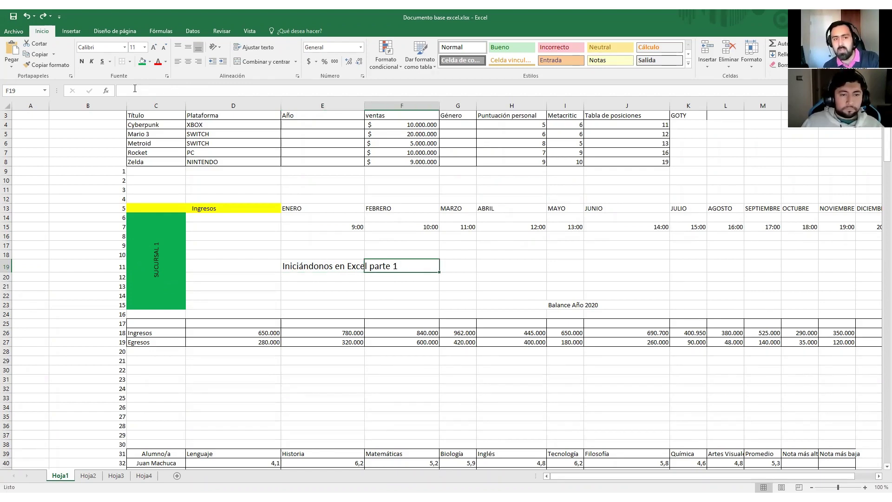
{"action": "left_click", "coordinate": [192, 87]}
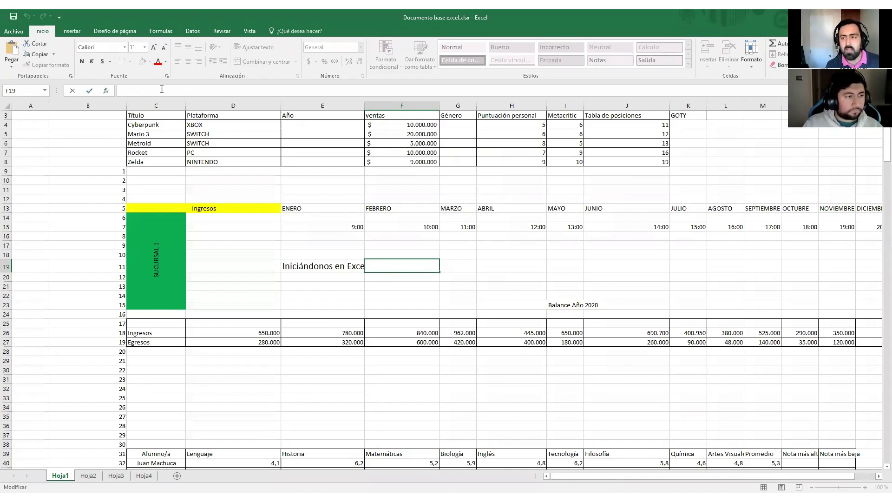
{"action": "left_click", "coordinate": [338, 270]}
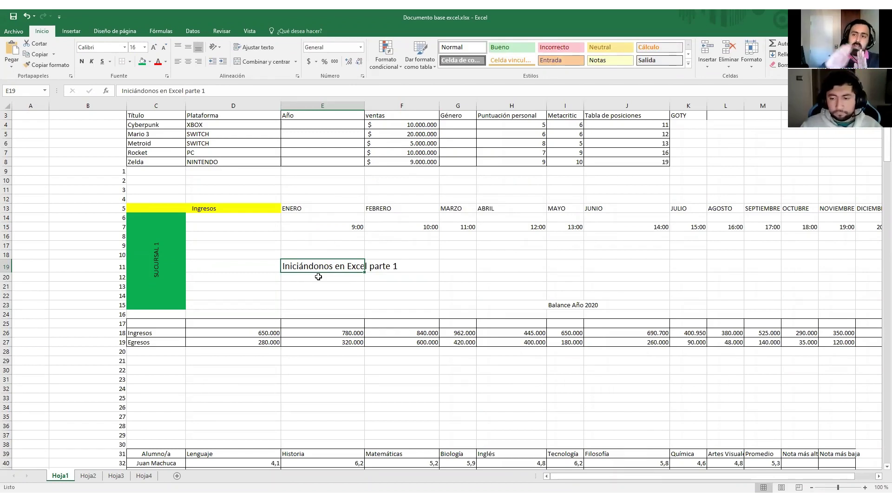
- Wrap the title text within cell E19 and inspect the height of row 19
{"action": "left_click", "coordinate": [262, 47]}
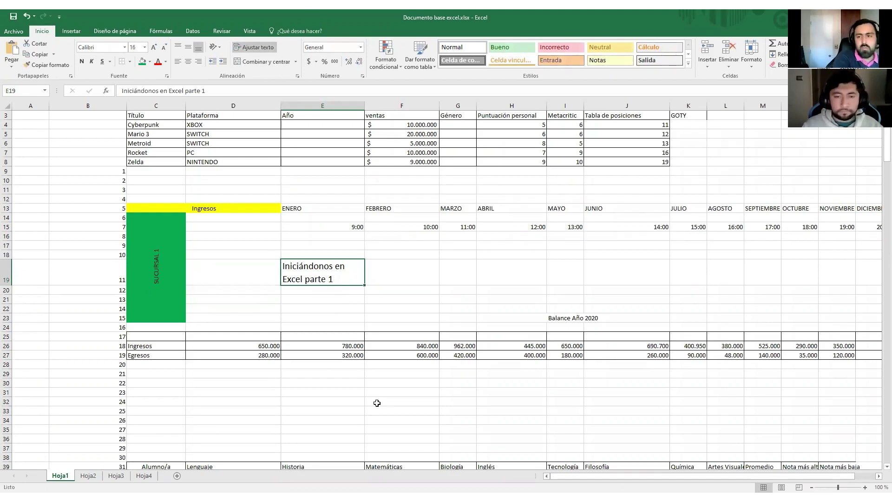
{"action": "left_click", "coordinate": [18, 273]}
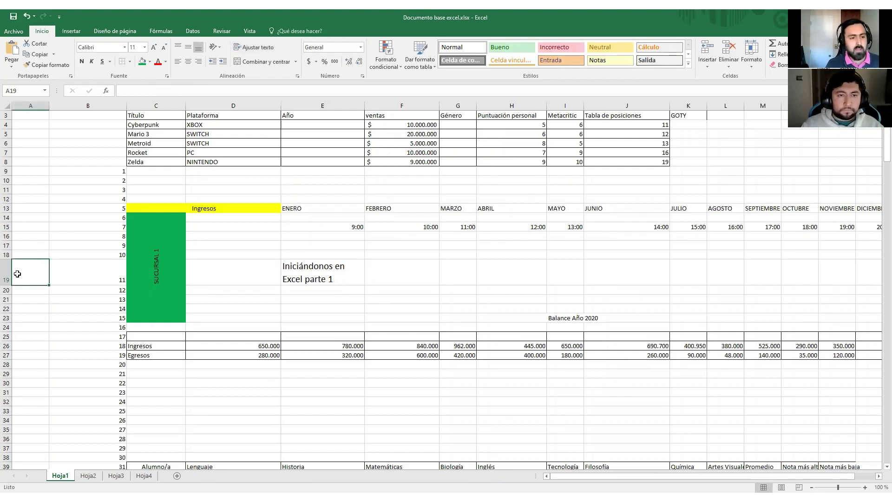
{"action": "left_click", "coordinate": [7, 278]}
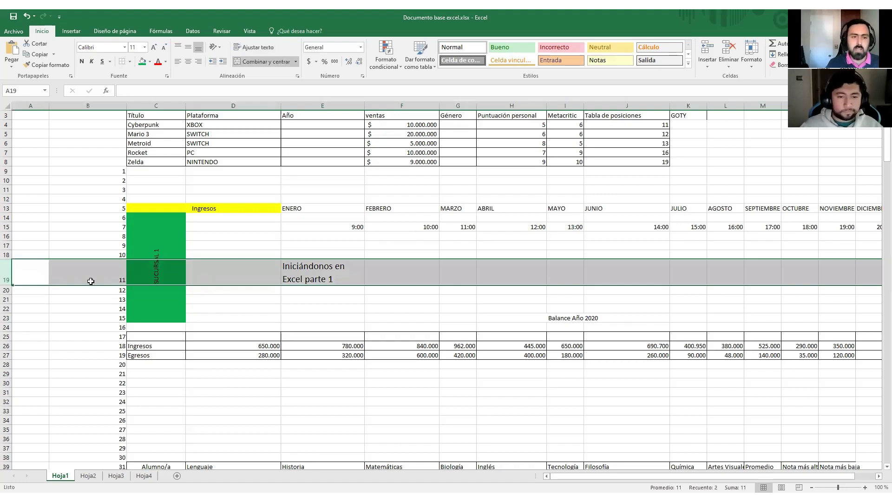
{"action": "left_click", "coordinate": [338, 287]}
{"action": "left_click", "coordinate": [332, 272]}
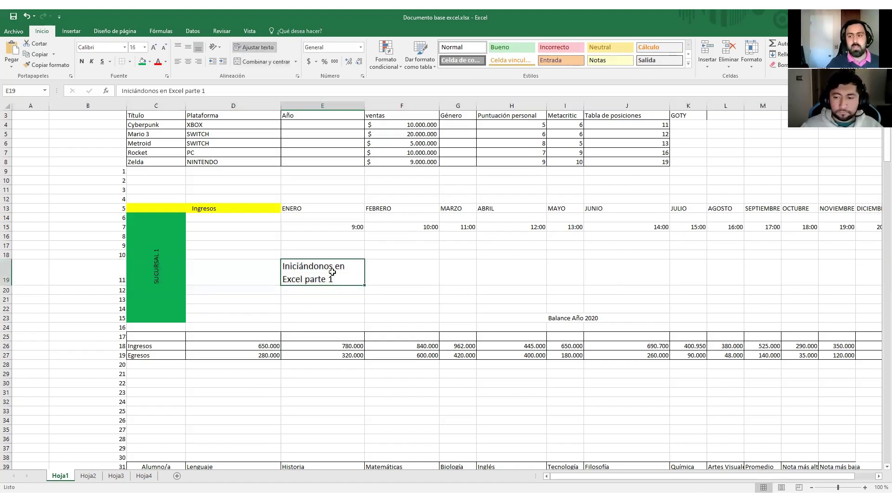
- Clear the title text in E19 and the month and hour series in E13:P15
{"action": "key", "text": "Delete"}
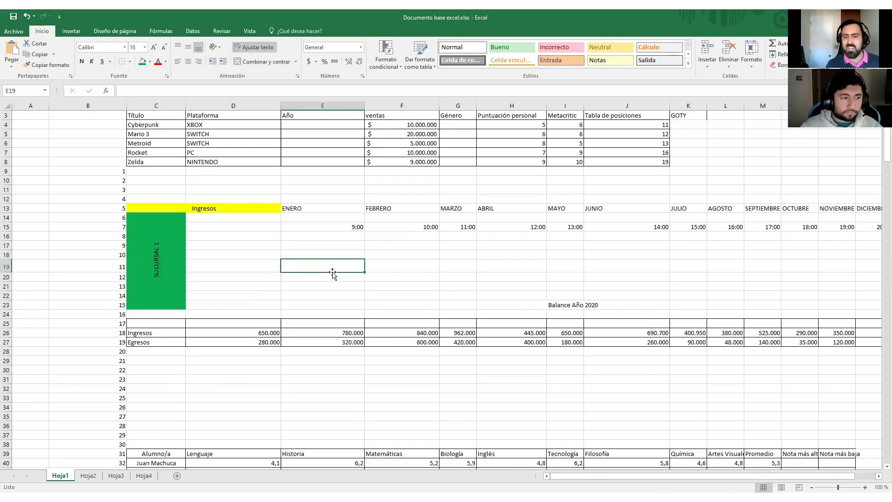
{"action": "scroll", "coordinate": [354, 274], "scroll_direction": "up", "scroll_amount": 1}
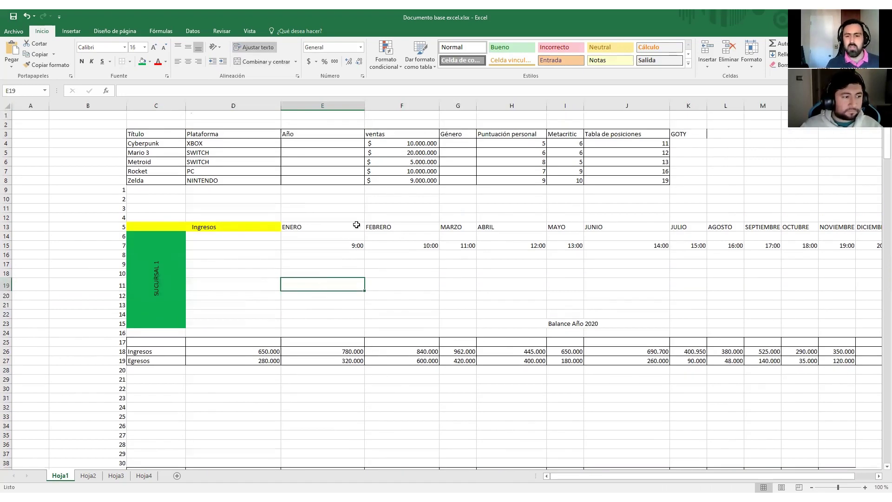
{"action": "left_click_drag", "start_coordinate": [335, 229], "coordinate": [766, 244]}
{"action": "key", "text": "Delete"}
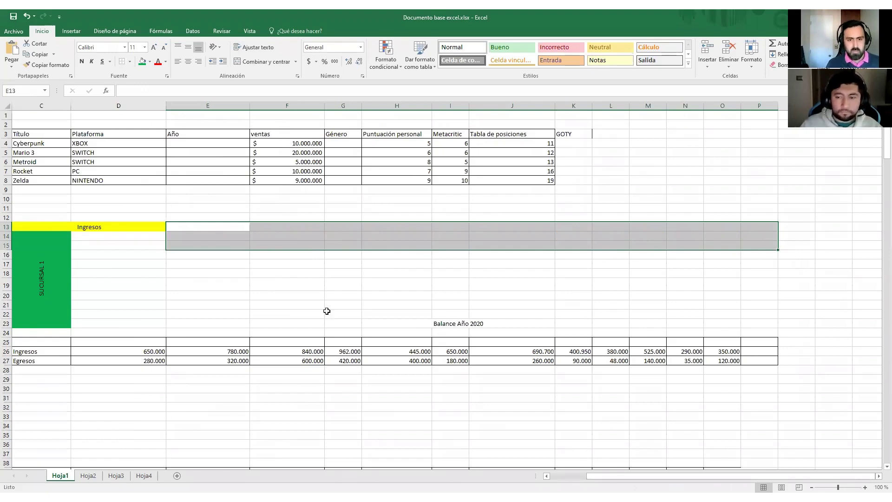
- Delete the whole consecutive number series in column B, starting at B9
{"action": "key", "text": "Left"}
{"action": "key", "text": "Left"}
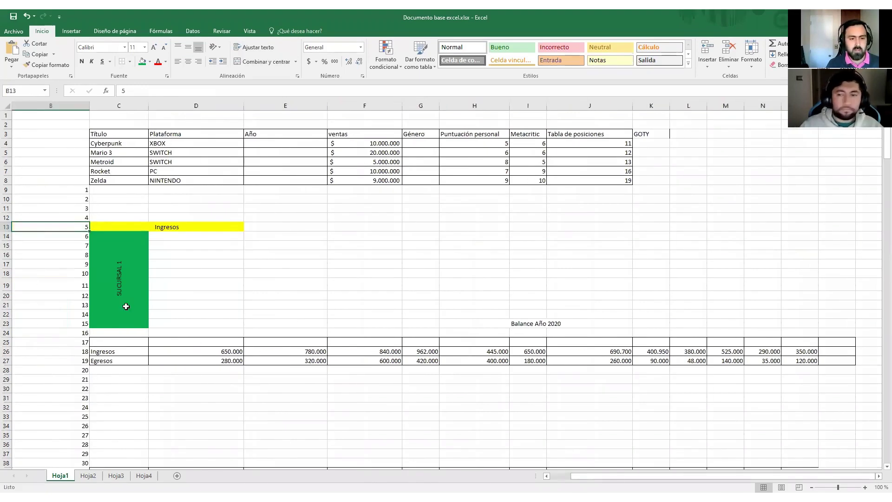
{"action": "scroll", "coordinate": [126, 307], "scroll_direction": "left", "scroll_amount": 1}
{"action": "left_click_drag", "start_coordinate": [115, 189], "coordinate": [115, 465]}
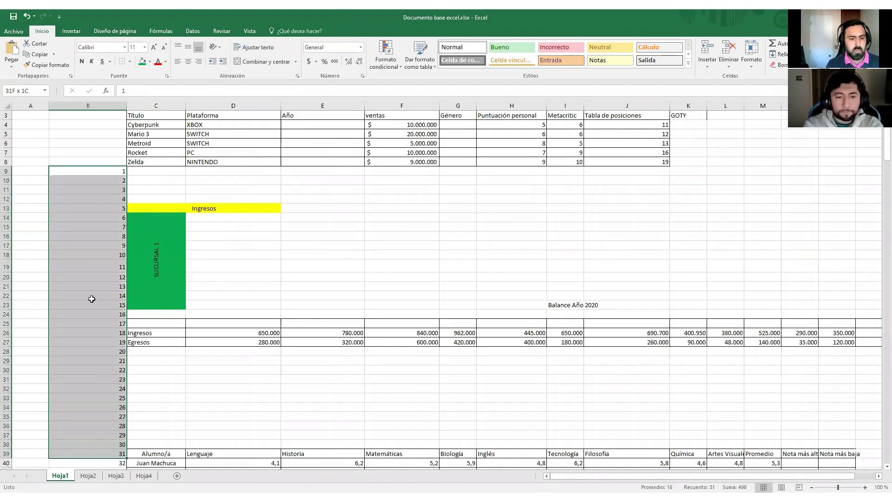
{"action": "key", "text": "ctrl+shift+Down"}
{"action": "key", "text": "Delete"}
- Delete the odd number series in column D from D54 down, leaving the grades table above it intact
{"action": "scroll", "coordinate": [278, 371], "scroll_direction": "down", "scroll_amount": 9}
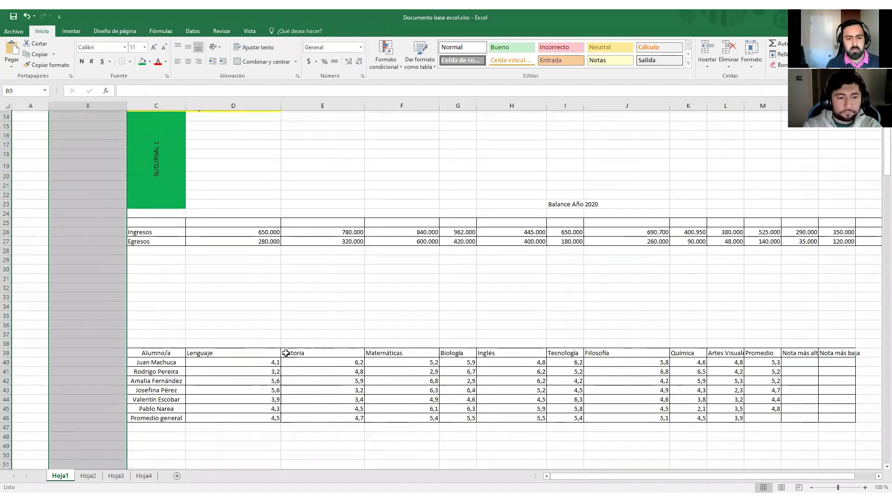
{"action": "left_click", "coordinate": [272, 357]}
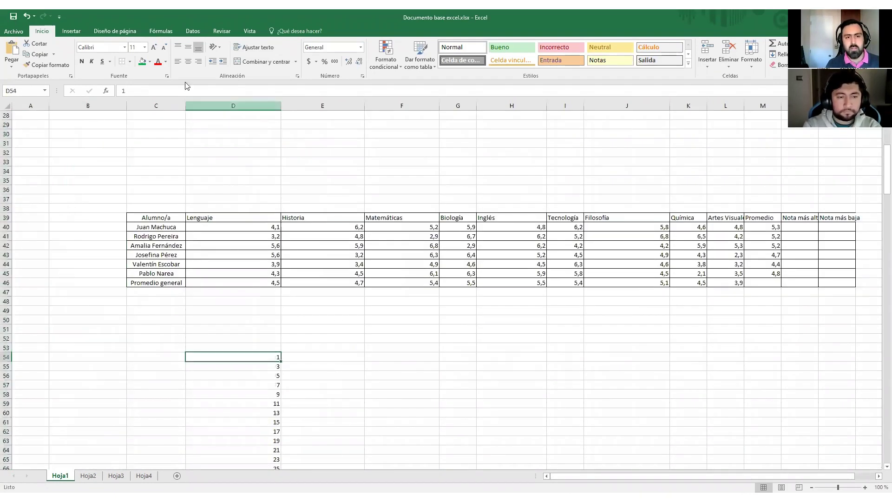
{"action": "left_click", "coordinate": [258, 103]}
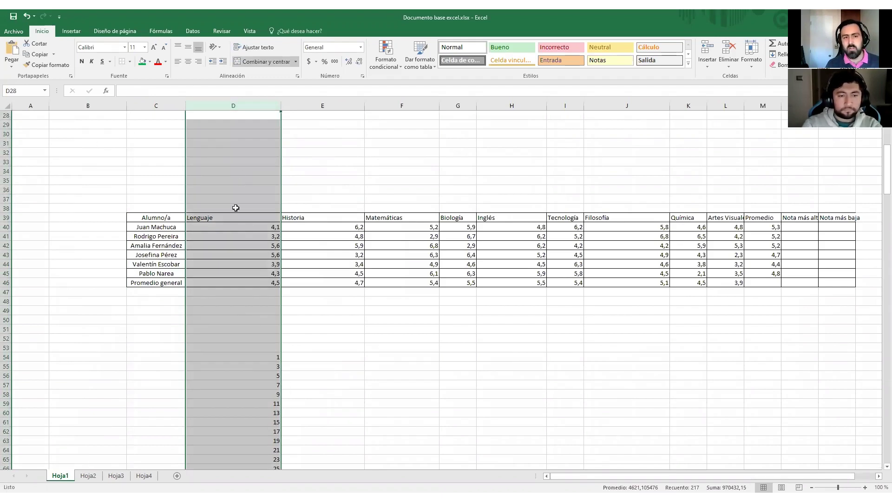
{"action": "left_click", "coordinate": [217, 293]}
{"action": "left_click_drag", "start_coordinate": [262, 357], "coordinate": [266, 448]}
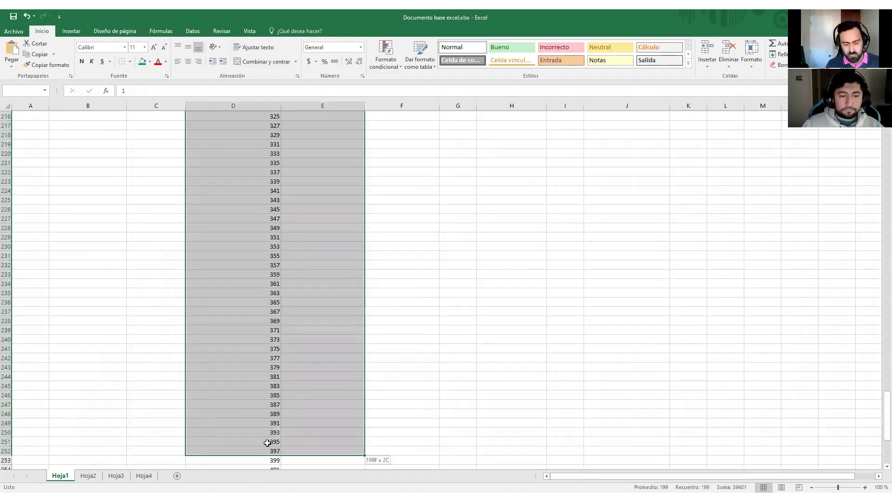
- Unmerge the yellow Ingresos cells C13:D13 and the green SUCURSAL 1 block C14:C23
{"action": "scroll", "coordinate": [299, 404], "scroll_direction": "up", "scroll_amount": 20}
{"action": "scroll", "coordinate": [290, 402], "scroll_direction": "up", "scroll_amount": 1}
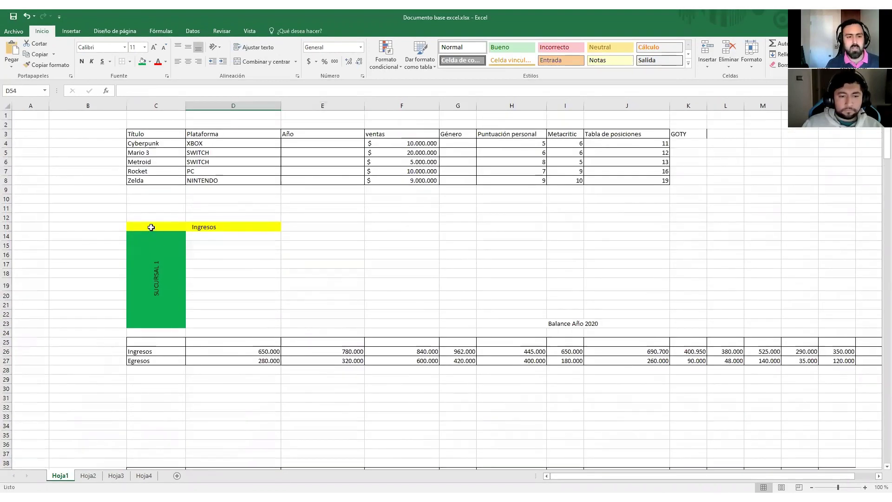
{"action": "left_click", "coordinate": [150, 227]}
{"action": "left_click", "coordinate": [273, 65]}
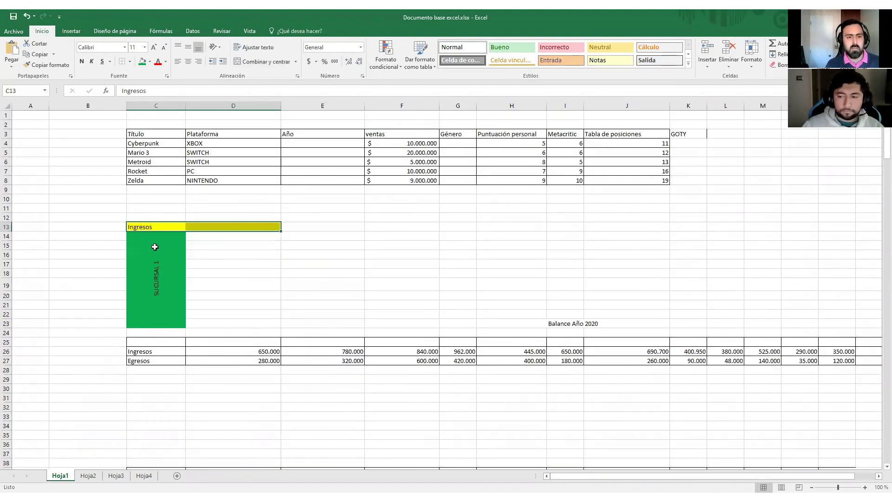
{"action": "left_click", "coordinate": [156, 246]}
{"action": "left_click", "coordinate": [267, 61]}
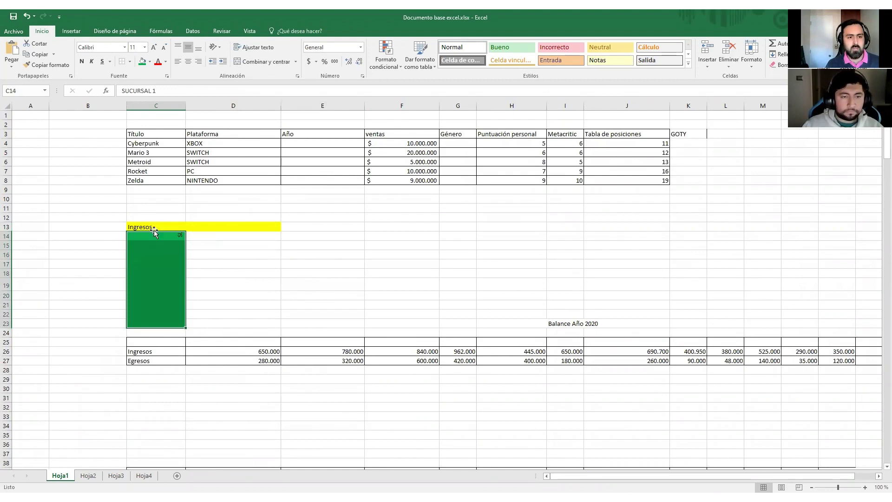
{"action": "left_click", "coordinate": [142, 227]}
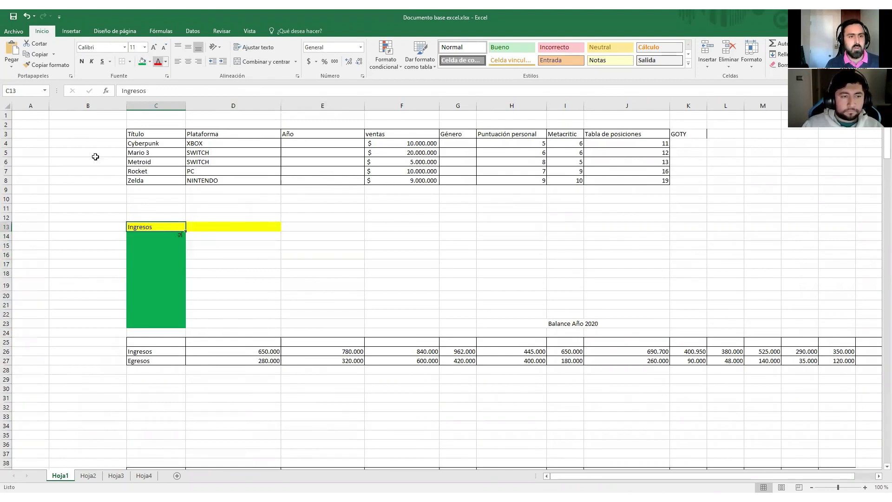
- Copy the plain format of blank cell K12 onto K13 with Copiar formato
{"action": "left_click", "coordinate": [90, 254]}
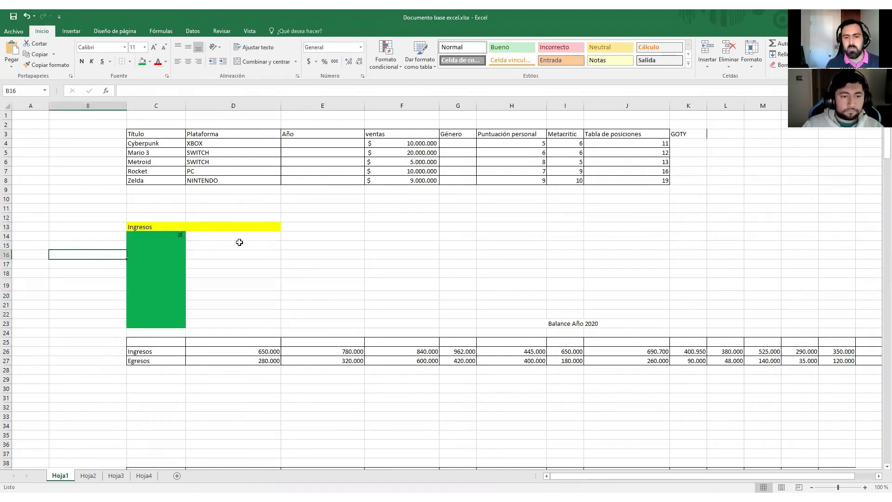
{"action": "left_click", "coordinate": [426, 282]}
{"action": "left_click", "coordinate": [520, 238]}
{"action": "left_click", "coordinate": [676, 235]}
{"action": "left_click", "coordinate": [684, 217]}
{"action": "left_click", "coordinate": [53, 65]}
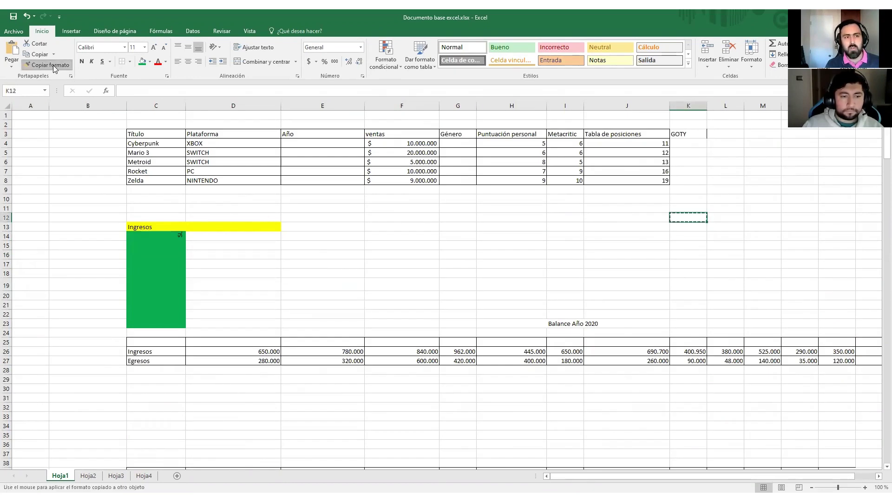
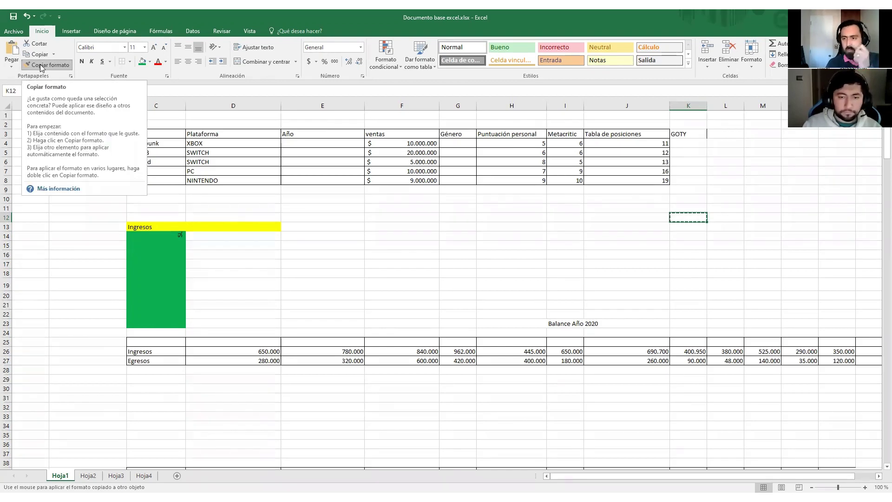
{"action": "left_click", "coordinate": [682, 230]}
{"action": "left_click", "coordinate": [686, 209]}
{"action": "left_click", "coordinate": [681, 218]}
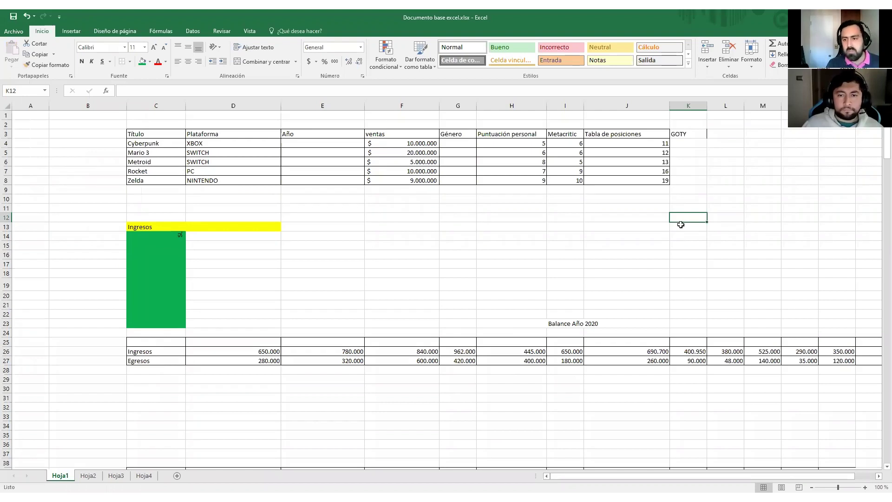
- Try copying the plain format of K13 onto the green cell C16, then undo it
{"action": "left_click", "coordinate": [679, 225]}
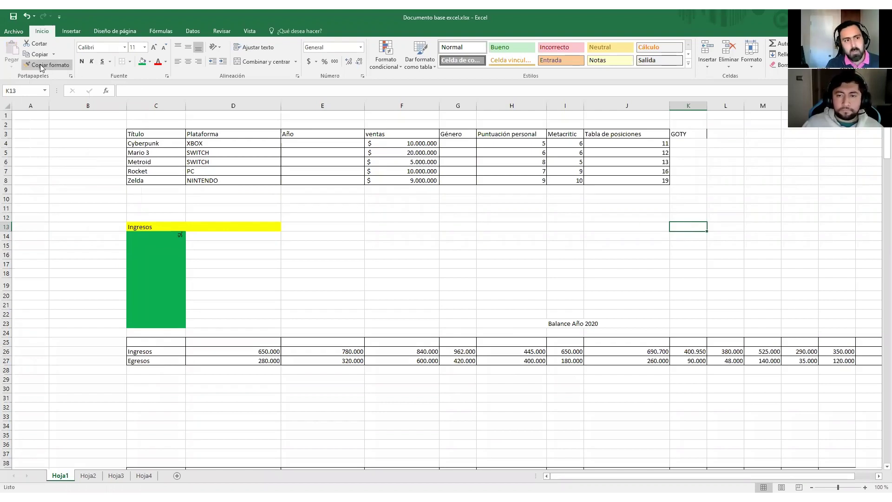
{"action": "left_click", "coordinate": [154, 256]}
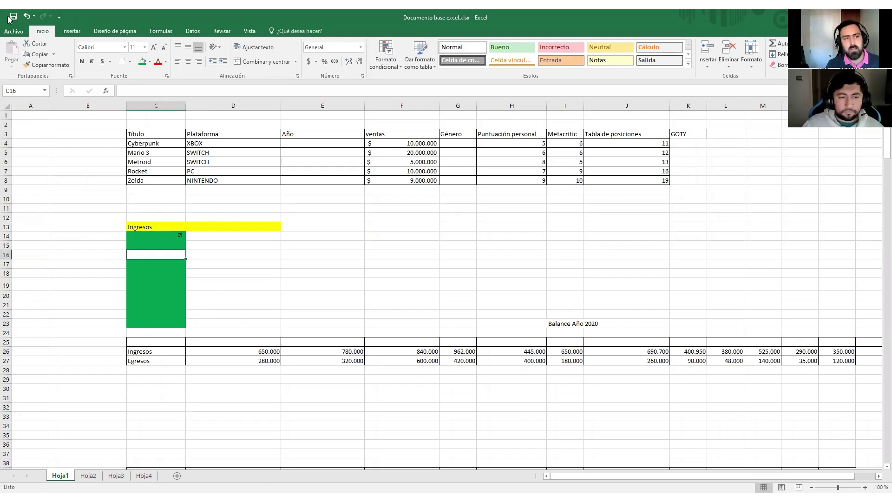
{"action": "left_click", "coordinate": [25, 17]}
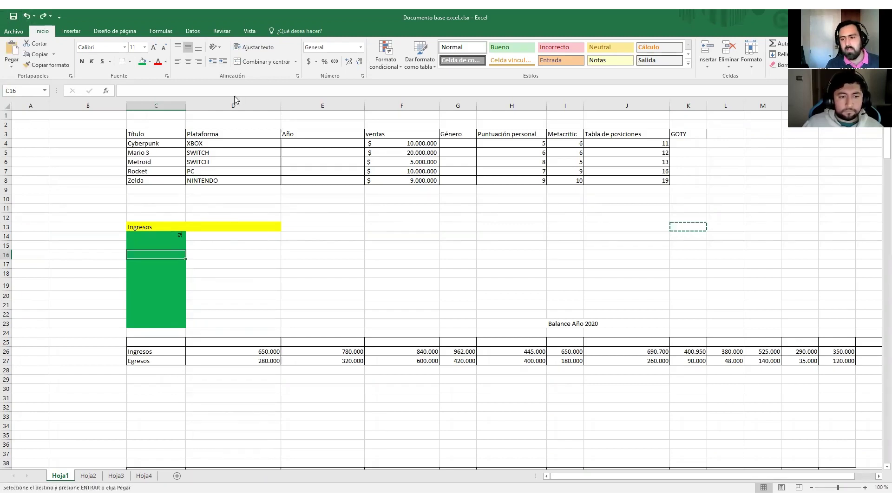
{"action": "key", "text": "Escape"}
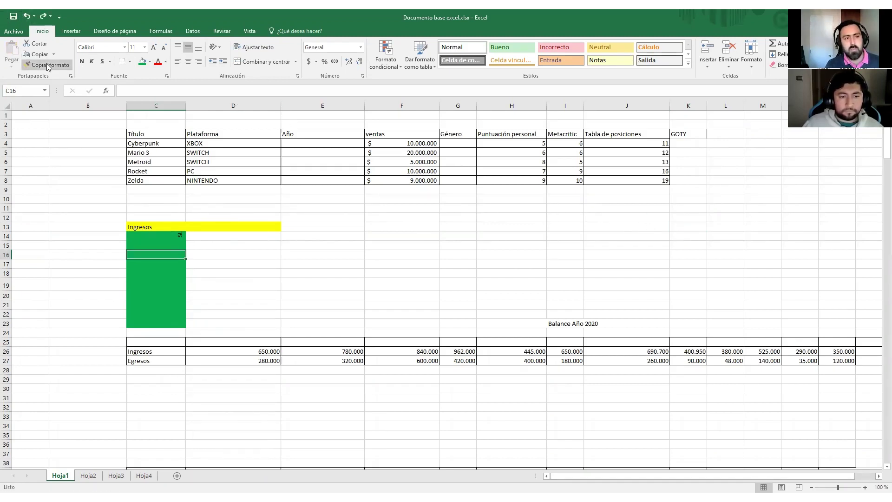
- Copy the plain format of blank cell K11 onto the whole green block C14:C23 with Copiar formato
{"action": "left_click", "coordinate": [609, 242]}
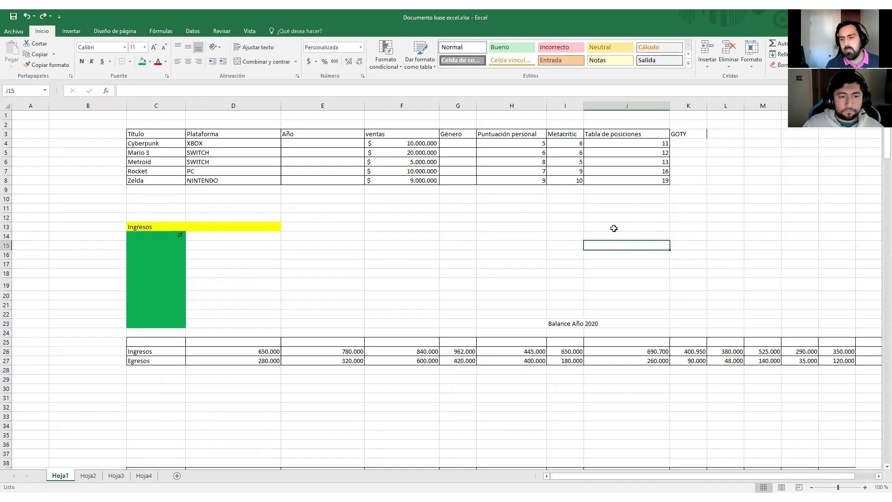
{"action": "left_click", "coordinate": [682, 209]}
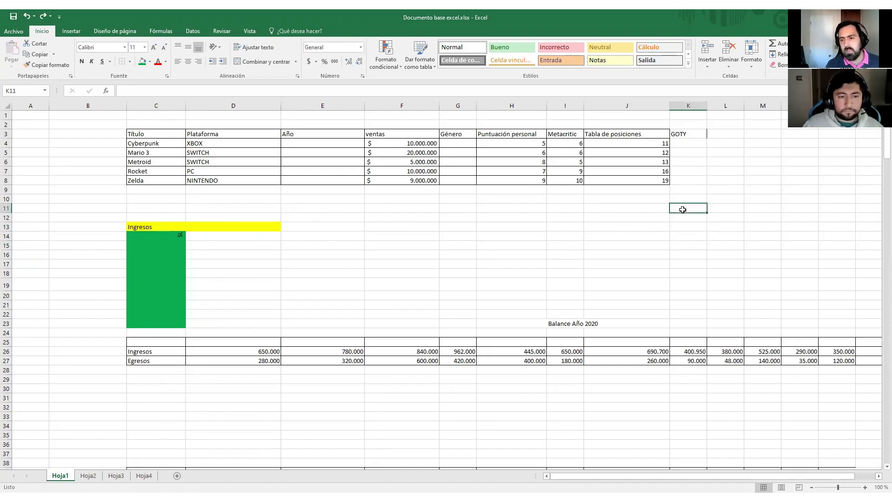
{"action": "left_click", "coordinate": [49, 67]}
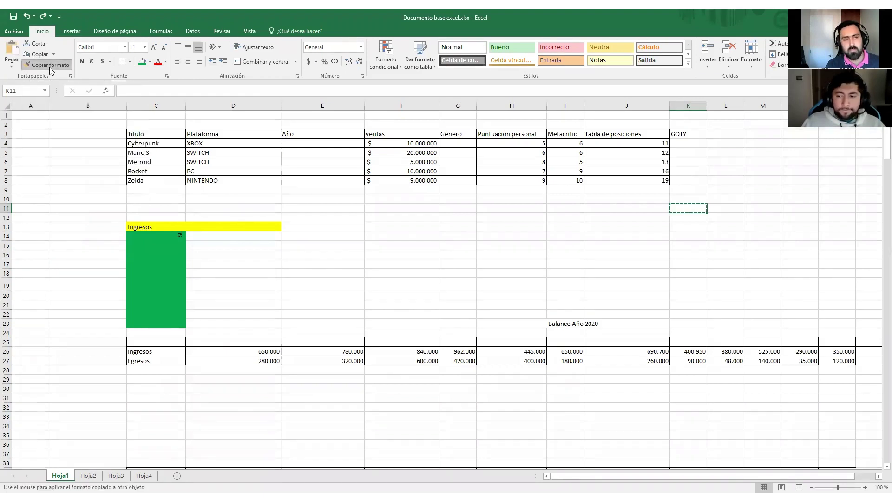
{"action": "left_click_drag", "start_coordinate": [165, 240], "coordinate": [166, 322]}
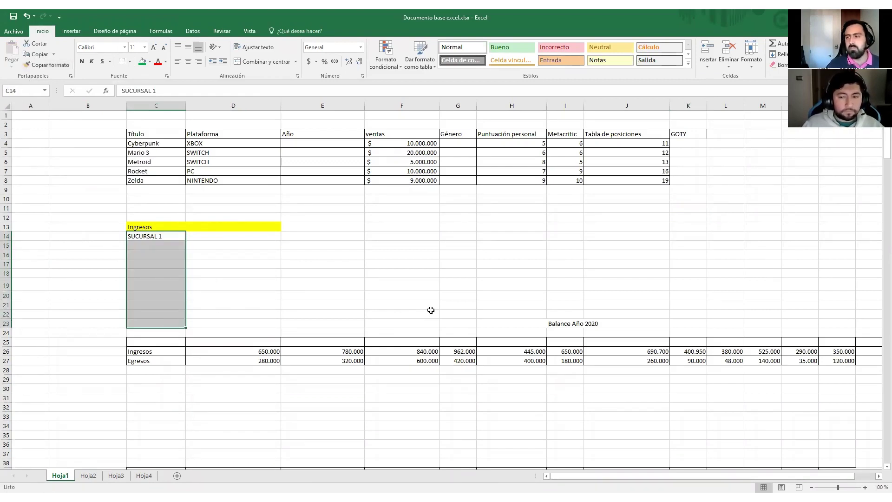
- Copy the plain format of a blank cell onto the yellow Ingresos cells C13:D13
{"action": "left_click", "coordinate": [674, 226]}
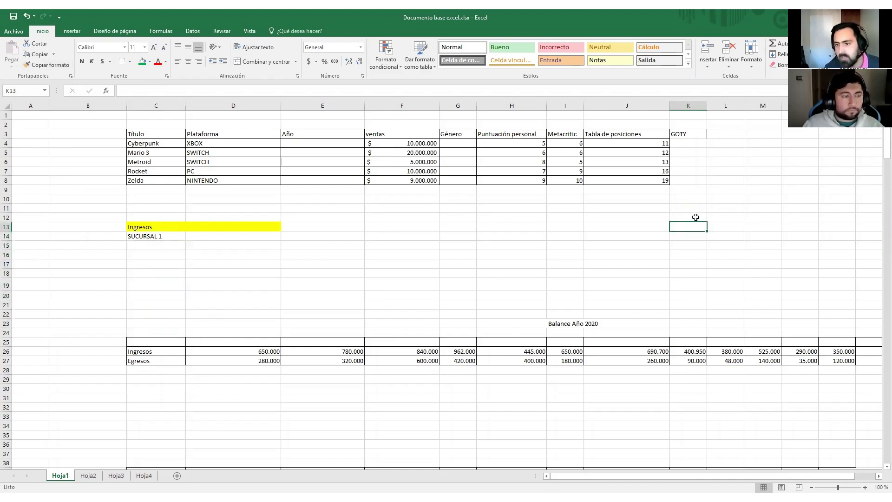
{"action": "left_click", "coordinate": [153, 217]}
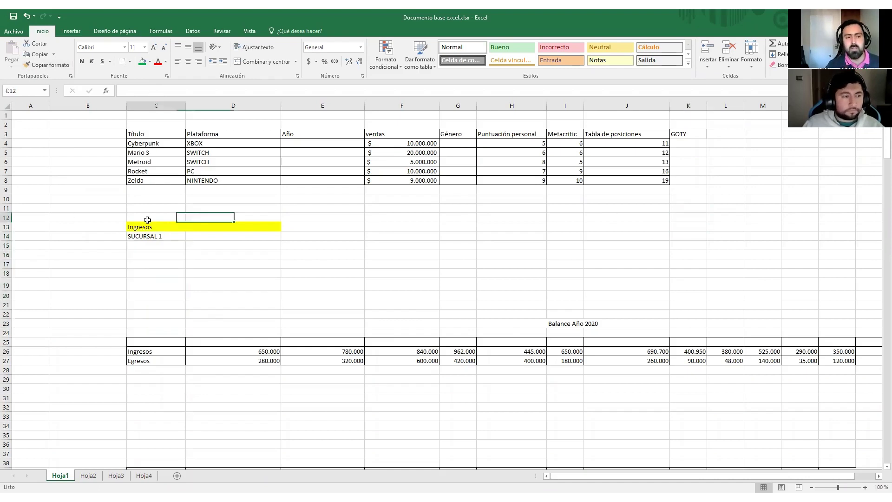
{"action": "left_click", "coordinate": [405, 266]}
{"action": "left_click", "coordinate": [46, 65]}
{"action": "left_click_drag", "start_coordinate": [141, 227], "coordinate": [246, 226]}
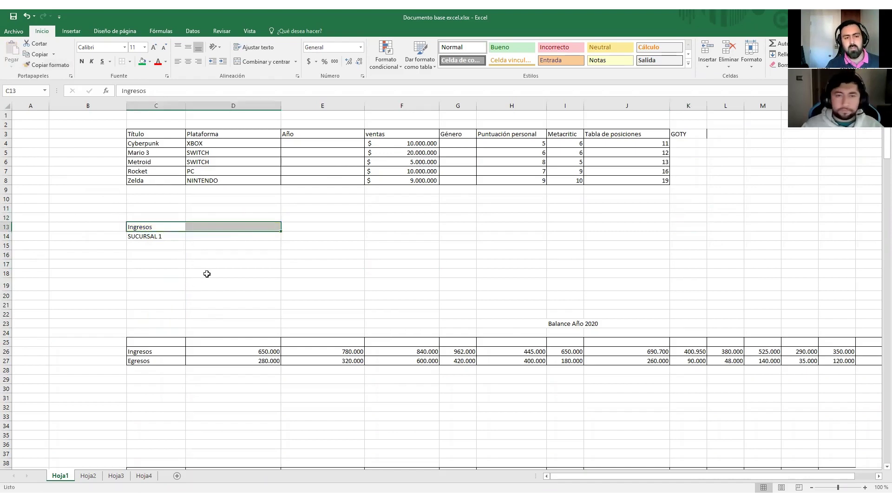
- Clear the Ingresos and SUCURSAL 1 texts from the range C13:C16
{"action": "left_click", "coordinate": [250, 289]}
{"action": "left_click_drag", "start_coordinate": [165, 229], "coordinate": [175, 249]}
{"action": "key", "text": "Delete"}
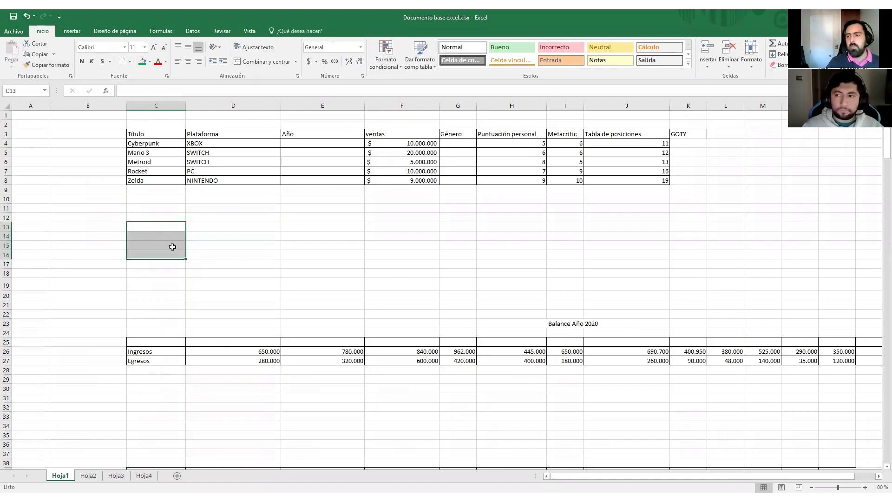
{"action": "left_click", "coordinate": [292, 253]}
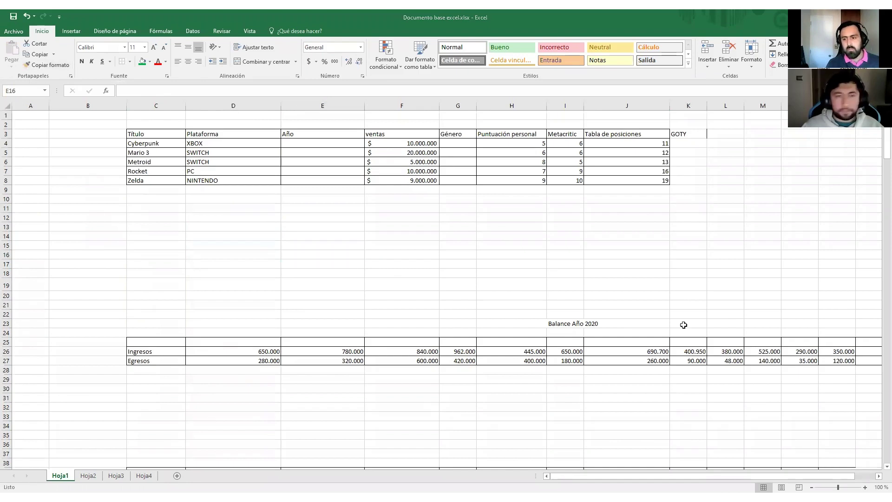
{"action": "left_click", "coordinate": [352, 280]}
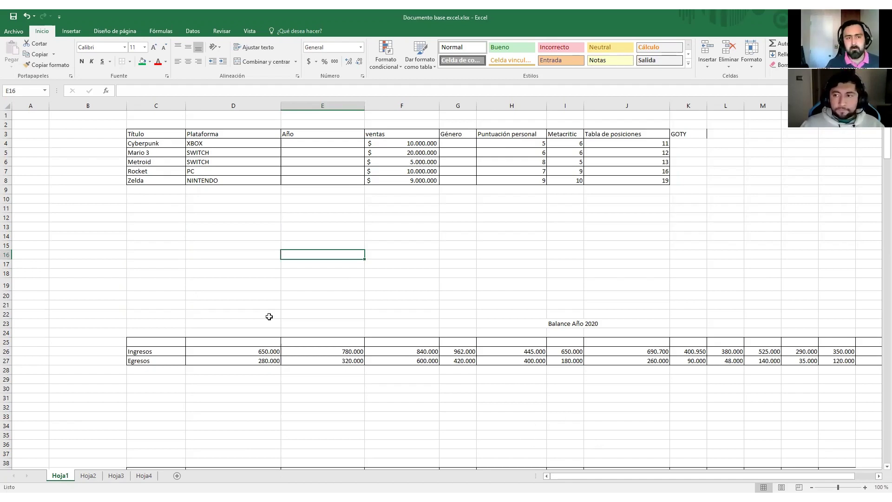
{"action": "left_click", "coordinate": [598, 225]}
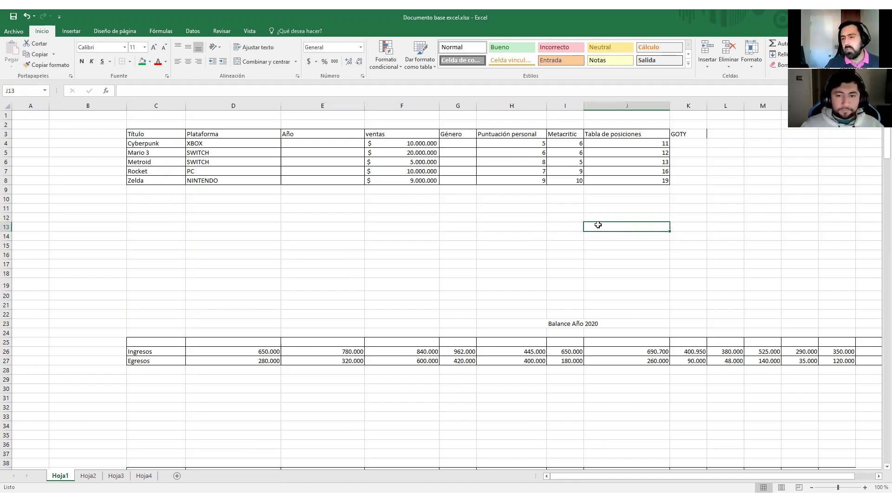
{"action": "left_click", "coordinate": [321, 246]}
{"action": "left_click", "coordinate": [201, 275]}
{"action": "left_click", "coordinate": [135, 246]}
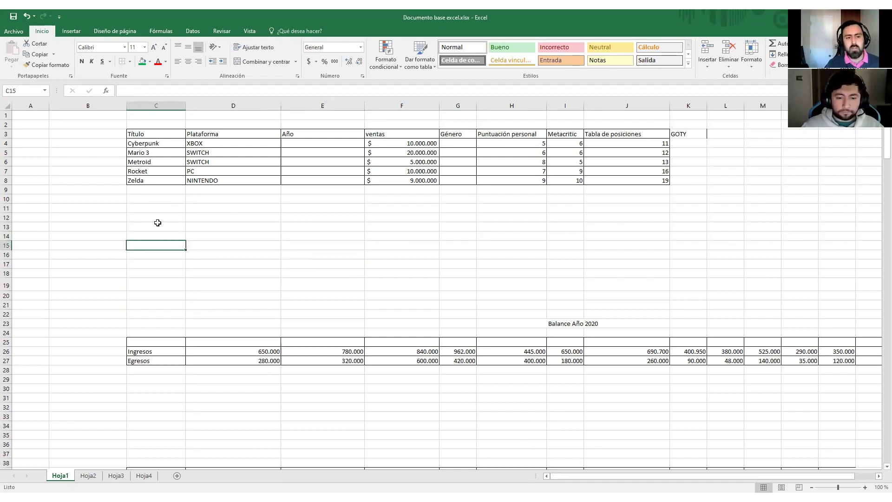
{"action": "left_click", "coordinate": [68, 217]}
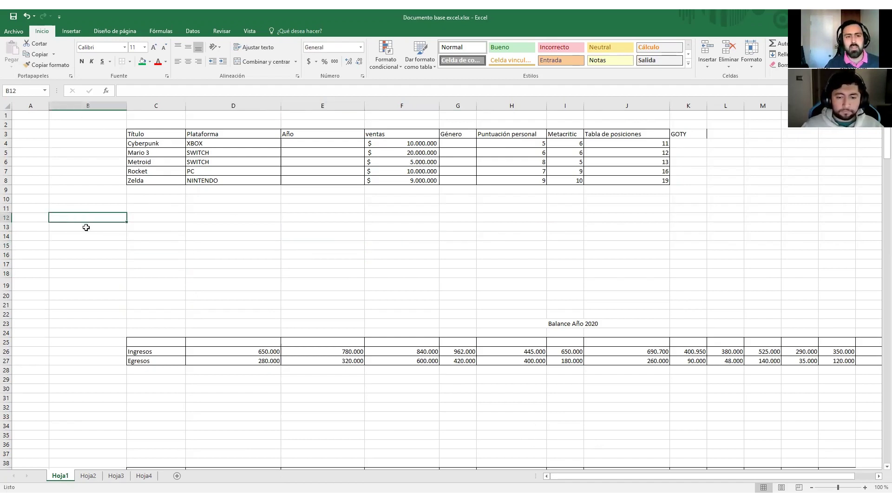
{"action": "left_click_drag", "start_coordinate": [78, 158], "coordinate": [87, 272]}
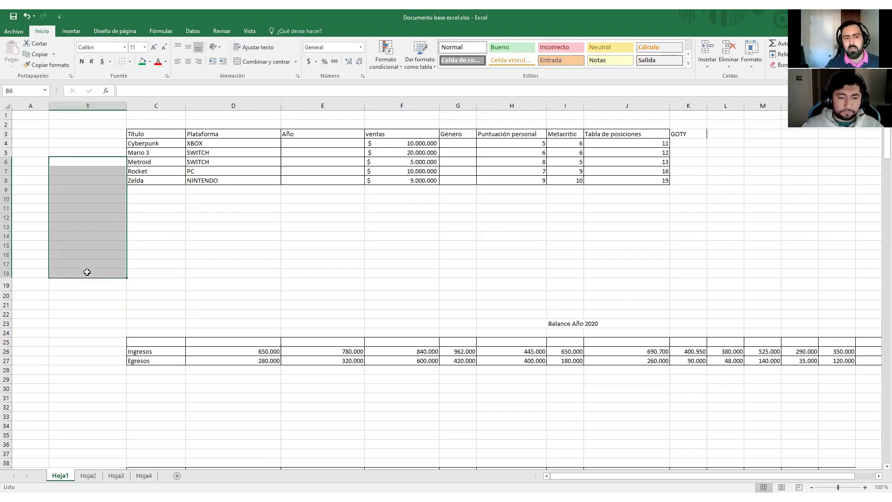
{"action": "left_click_drag", "start_coordinate": [377, 226], "coordinate": [428, 266]}
{"action": "left_click_drag", "start_coordinate": [604, 226], "coordinate": [659, 263]}
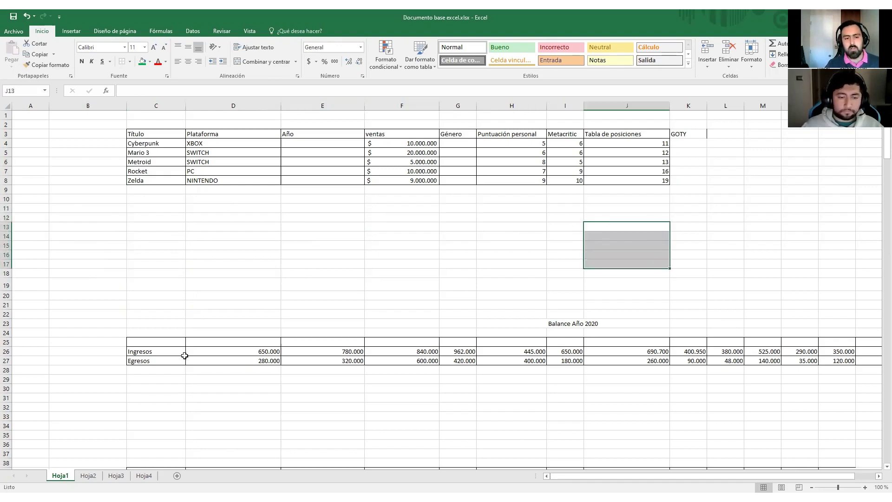
{"action": "left_click_drag", "start_coordinate": [83, 379], "coordinate": [633, 442]}
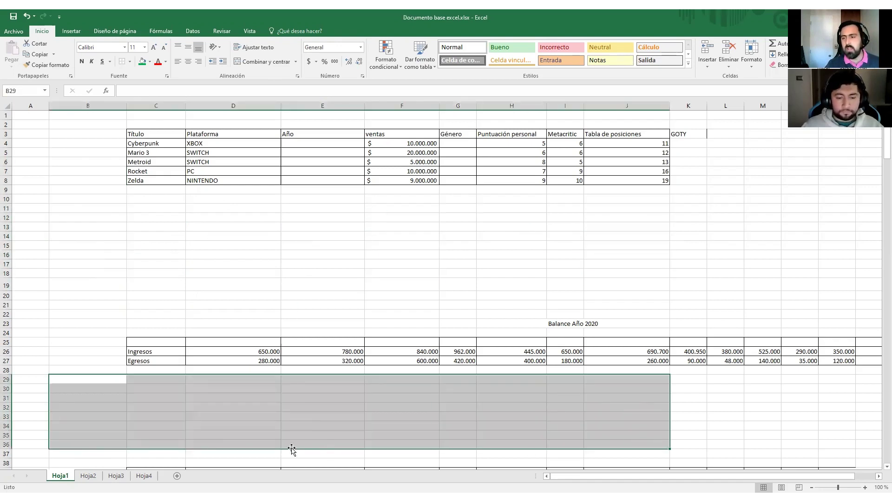
{"action": "left_click", "coordinate": [92, 190]}
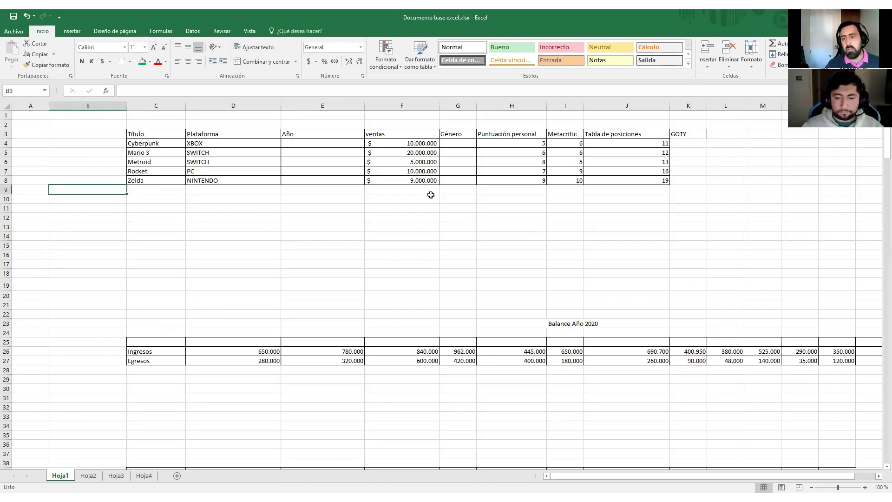
{"action": "left_click", "coordinate": [534, 254]}
{"action": "left_click", "coordinate": [633, 235]}
- Select the separate blank ranges B10:B37, C31:H37, D13:J19 and C11:C22 together, then clear the multiple selection
{"action": "left_click", "coordinate": [47, 64]}
{"action": "left_click_drag", "start_coordinate": [90, 199], "coordinate": [73, 454]}
{"action": "left_click_drag", "start_coordinate": [135, 396], "coordinate": [507, 455]}
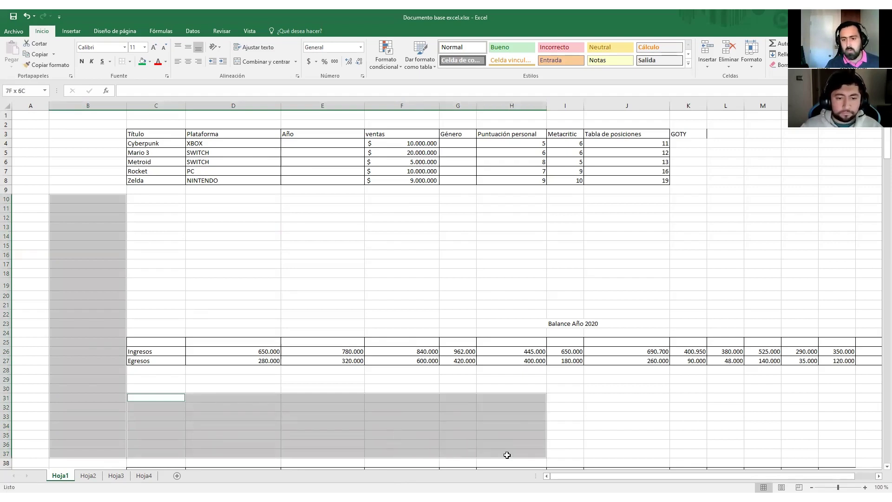
{"action": "left_click_drag", "start_coordinate": [273, 228], "coordinate": [666, 284]}
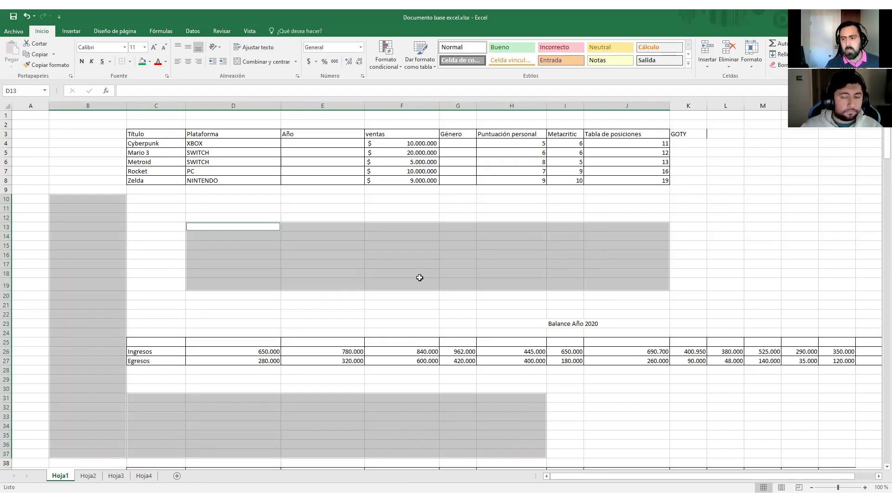
{"action": "left_click_drag", "start_coordinate": [137, 207], "coordinate": [168, 309]}
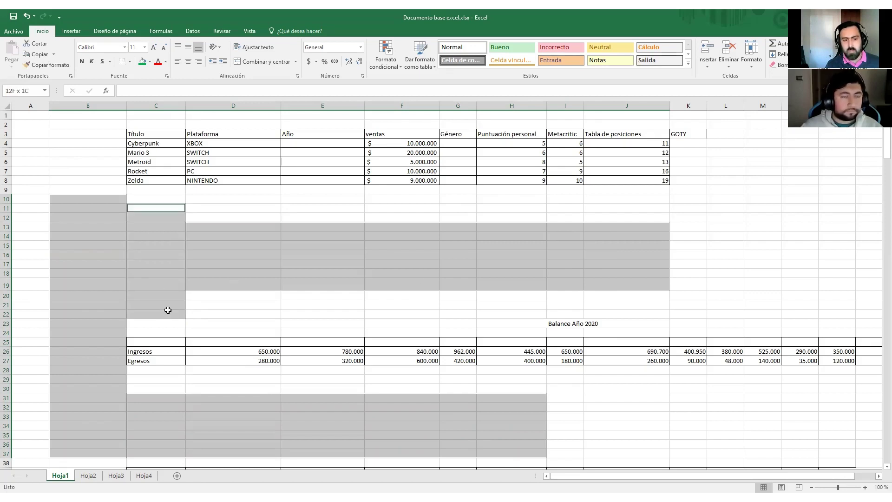
{"action": "left_click", "coordinate": [268, 298]}
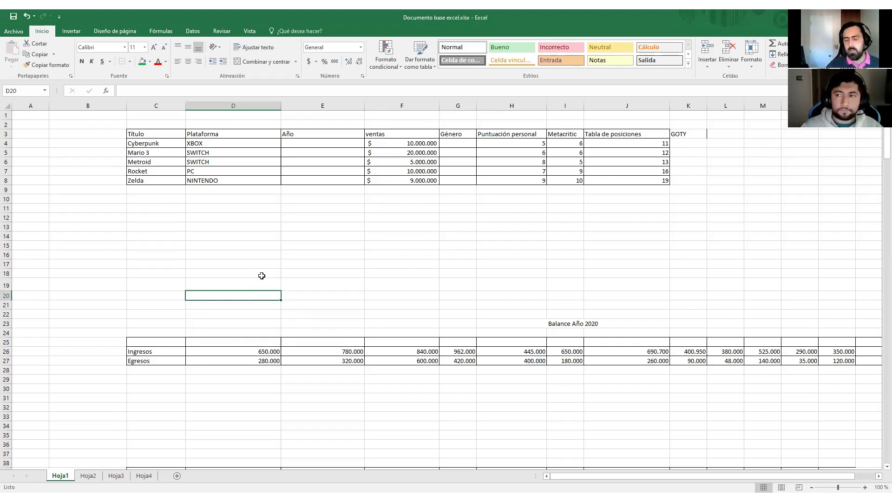
{"action": "left_click", "coordinate": [197, 255]}
{"action": "left_click", "coordinate": [119, 245]}
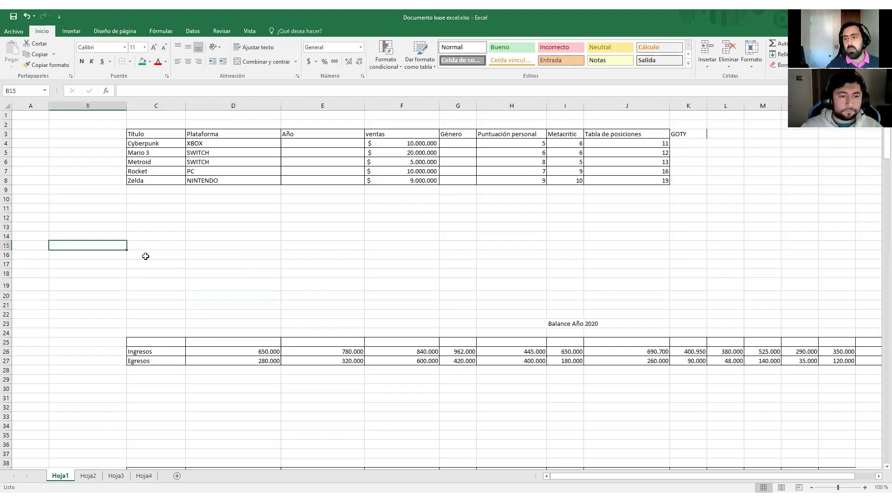
{"action": "left_click", "coordinate": [156, 246]}
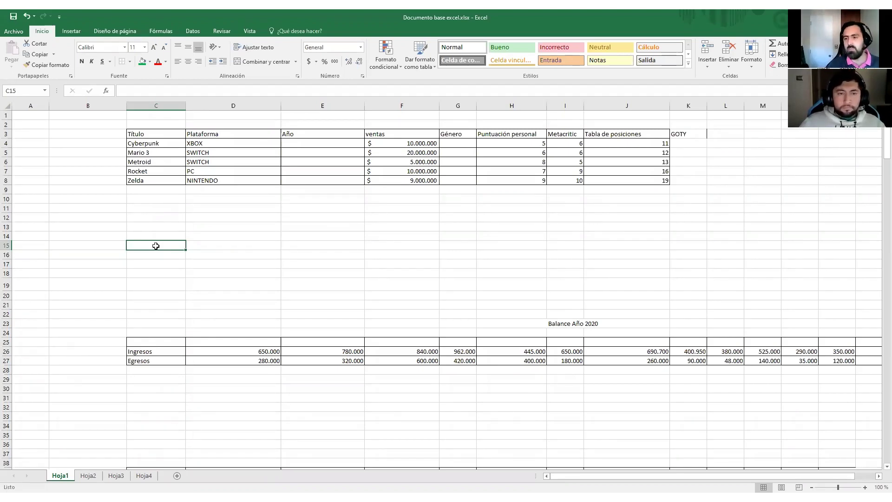
{"action": "left_click", "coordinate": [301, 183]}
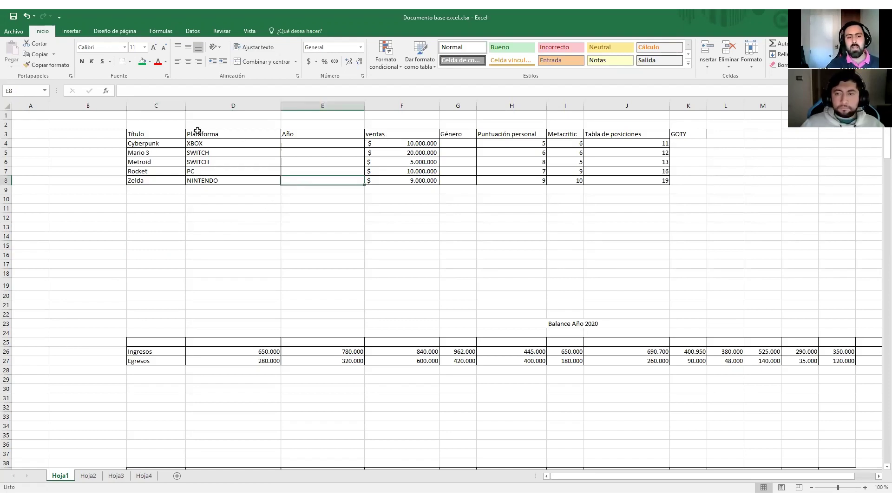
- Examine the video-game table C3:J8, going through its Título, Plataforma, Año and ventas columns
{"action": "left_click_drag", "start_coordinate": [147, 135], "coordinate": [656, 179]}
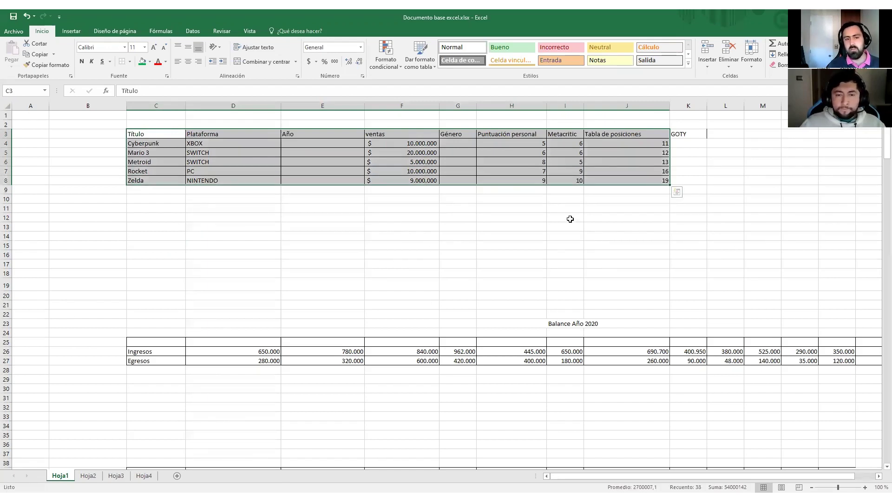
{"action": "left_click", "coordinate": [566, 218]}
{"action": "left_click", "coordinate": [140, 144]}
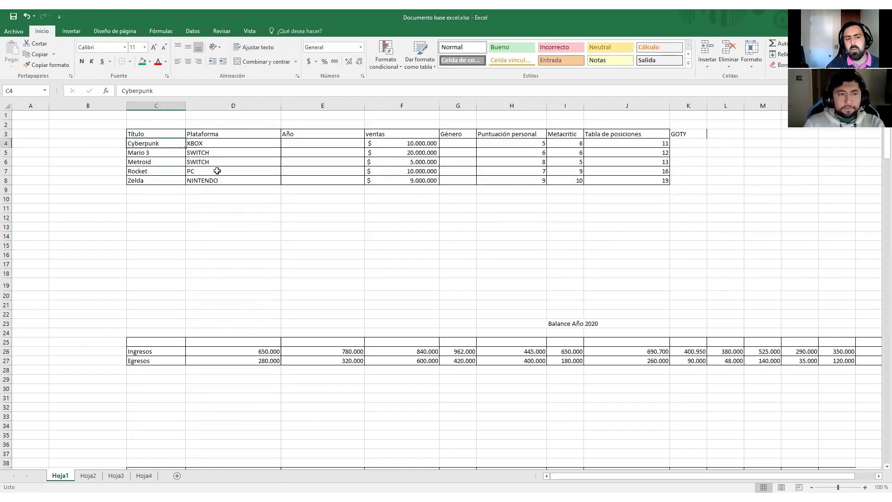
{"action": "left_click_drag", "start_coordinate": [145, 143], "coordinate": [149, 173]}
{"action": "left_click", "coordinate": [236, 135]}
{"action": "left_click_drag", "start_coordinate": [225, 141], "coordinate": [238, 179]}
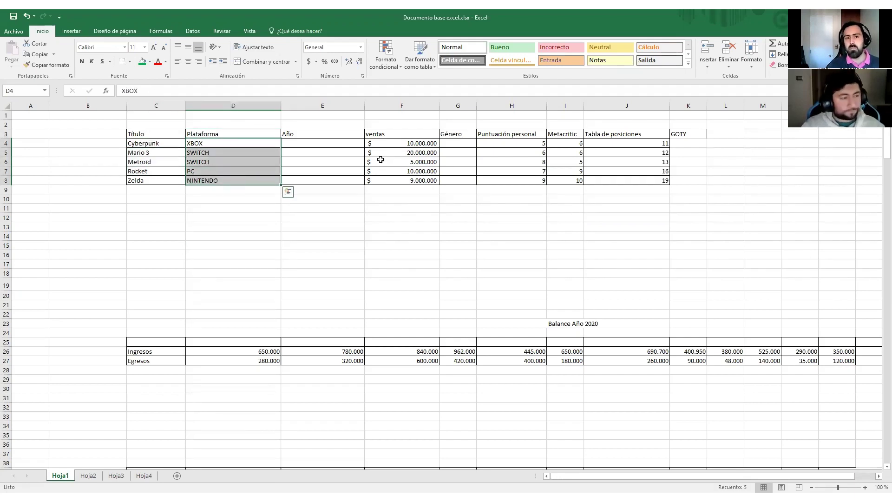
{"action": "left_click", "coordinate": [339, 144]}
{"action": "left_click", "coordinate": [338, 180]}
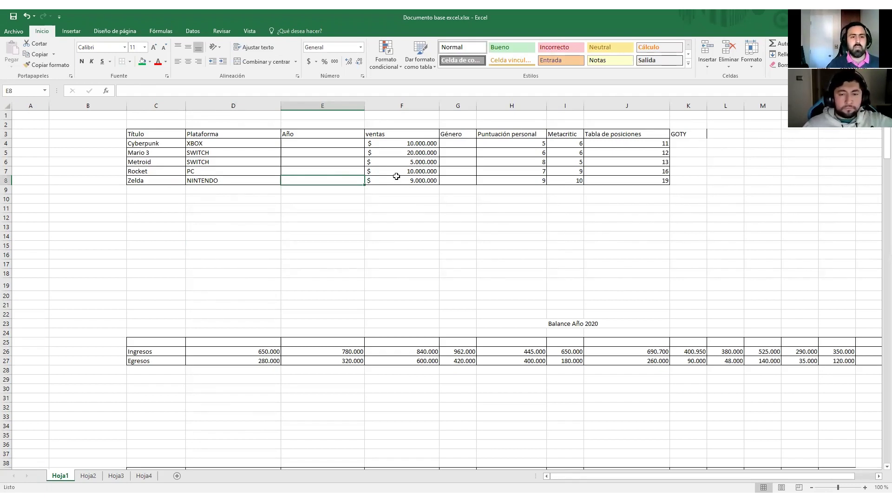
{"action": "left_click", "coordinate": [419, 142]}
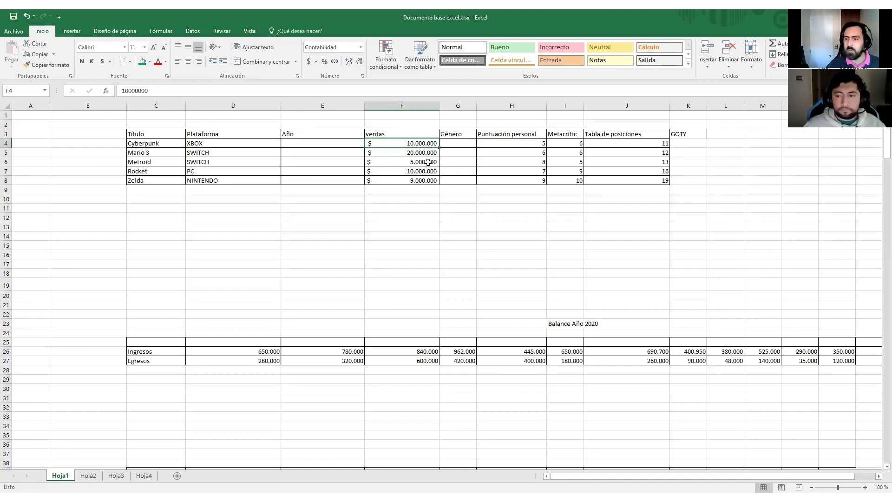
- Extend the Rocket title in cell C7 so that it reads Rocket LEAGUE
{"action": "left_click", "coordinate": [169, 173]}
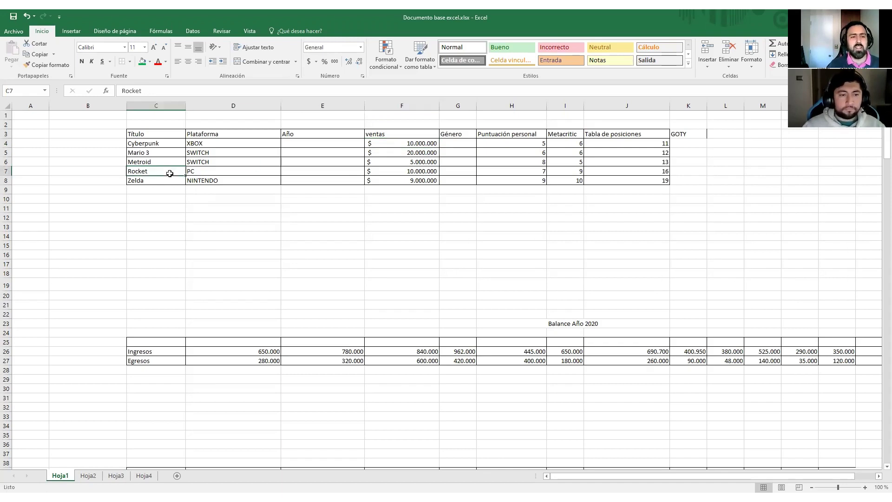
{"action": "left_click", "coordinate": [194, 91]}
{"action": "type", "text": "LEAGUE"}
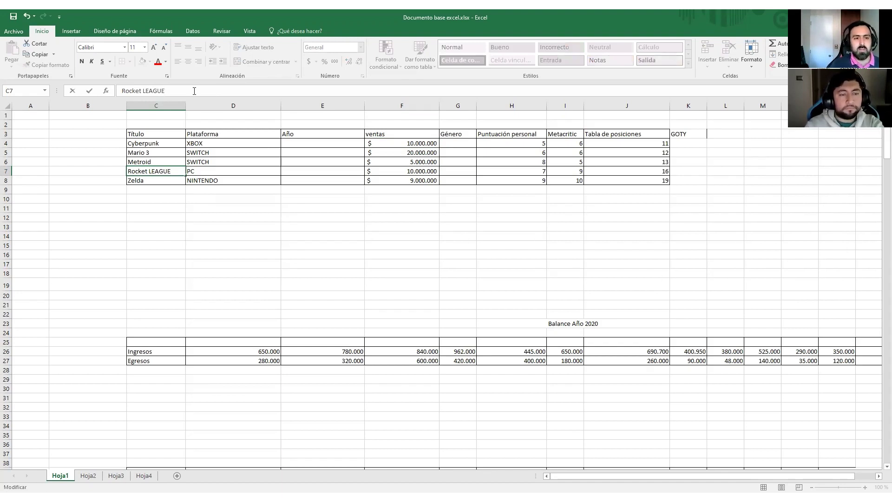
{"action": "left_click", "coordinate": [171, 182]}
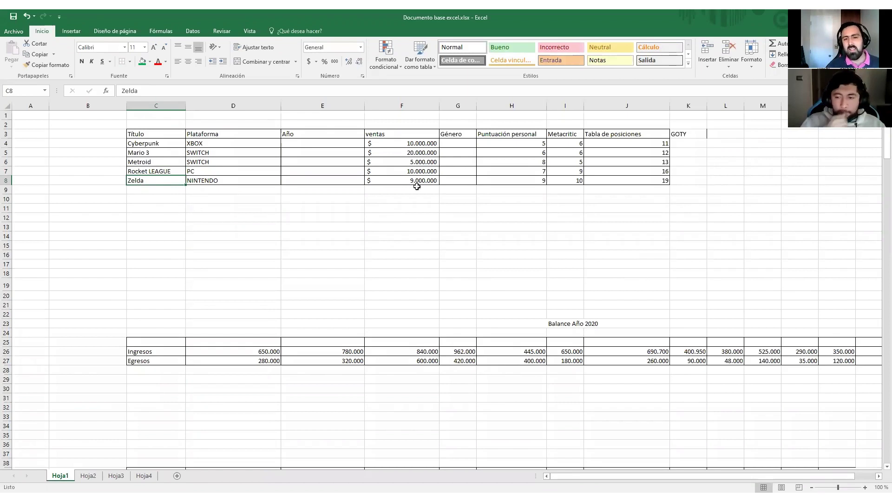
- Go through the Género cells G4:G8 to consider the genre of each game
{"action": "left_click_drag", "start_coordinate": [457, 140], "coordinate": [461, 179]}
{"action": "left_click", "coordinate": [461, 178]}
{"action": "left_click", "coordinate": [464, 145]}
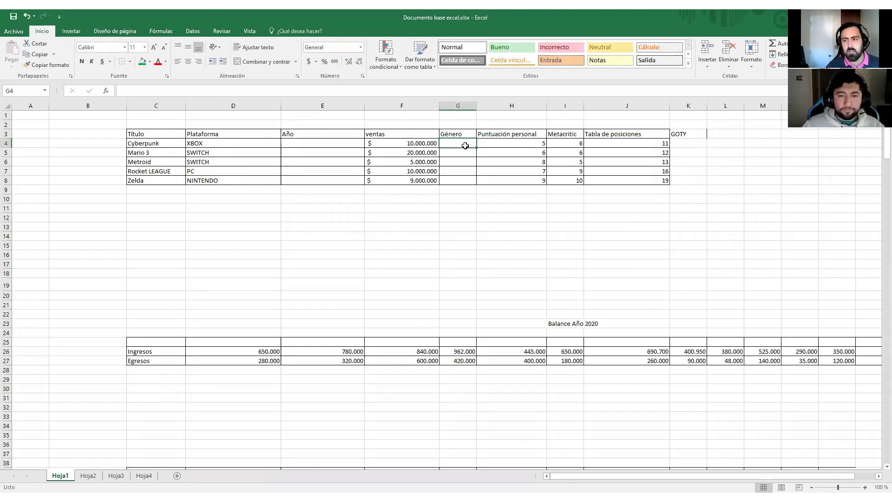
{"action": "left_click", "coordinate": [462, 155]}
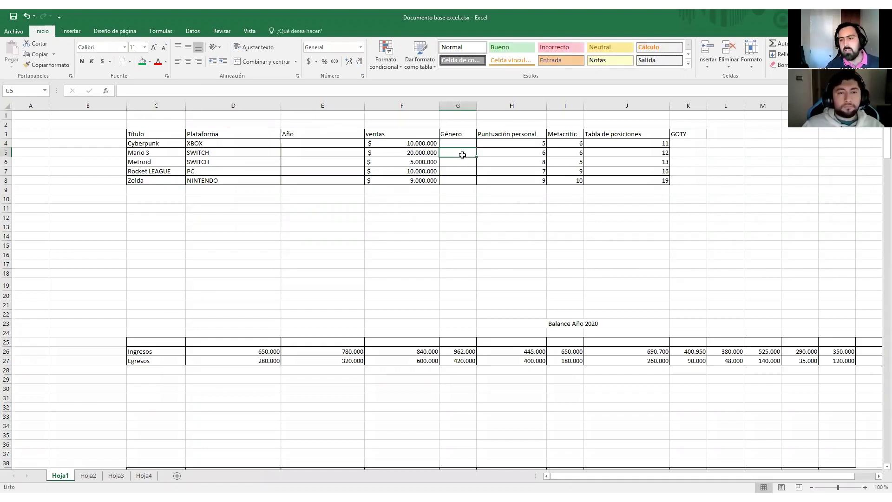
{"action": "left_click", "coordinate": [461, 163]}
{"action": "left_click", "coordinate": [455, 174]}
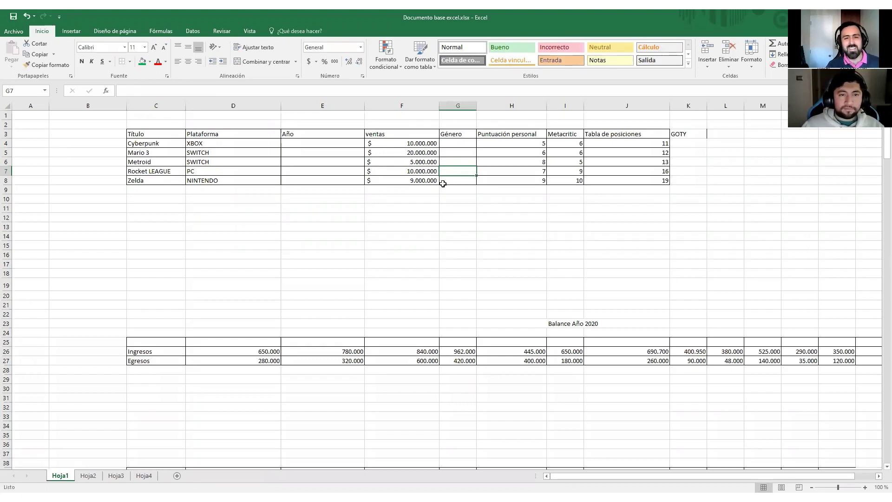
{"action": "left_click", "coordinate": [451, 187]}
{"action": "left_click", "coordinate": [454, 180]}
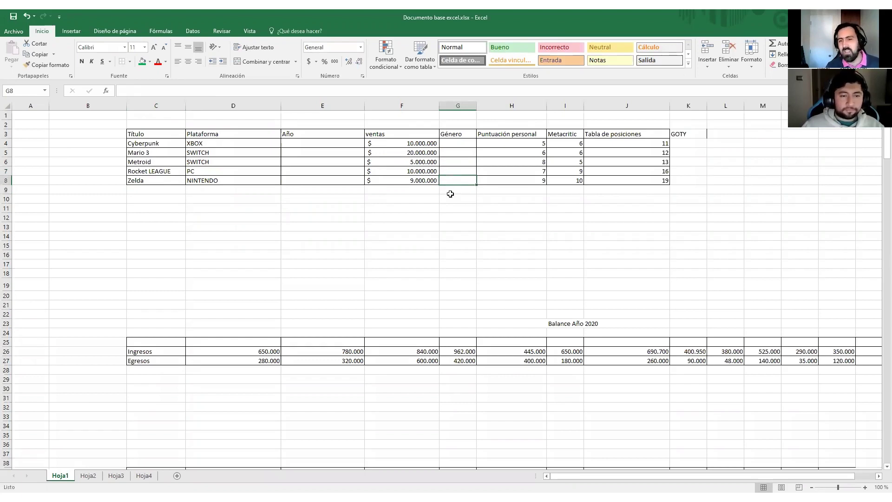
- Review the first Puntuación personal score and the Título, Plataforma and Año cells of the first games
{"action": "left_click", "coordinate": [541, 143]}
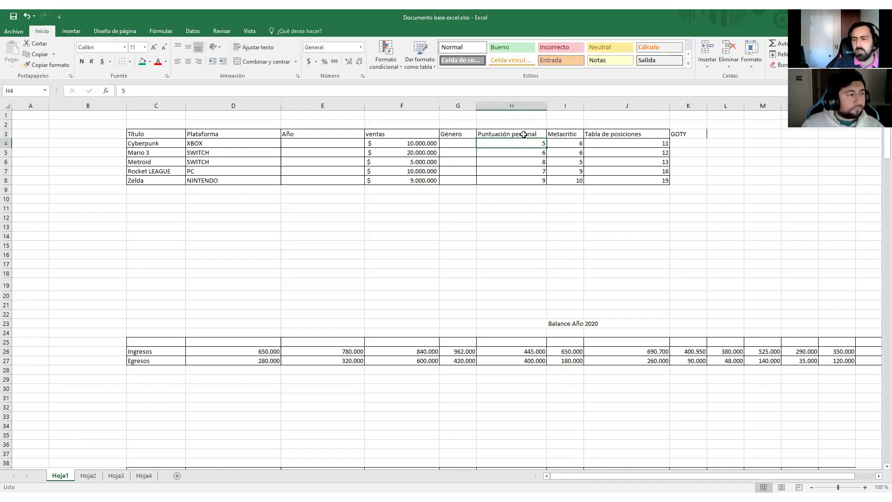
{"action": "left_click", "coordinate": [160, 149]}
{"action": "left_click", "coordinate": [166, 143]}
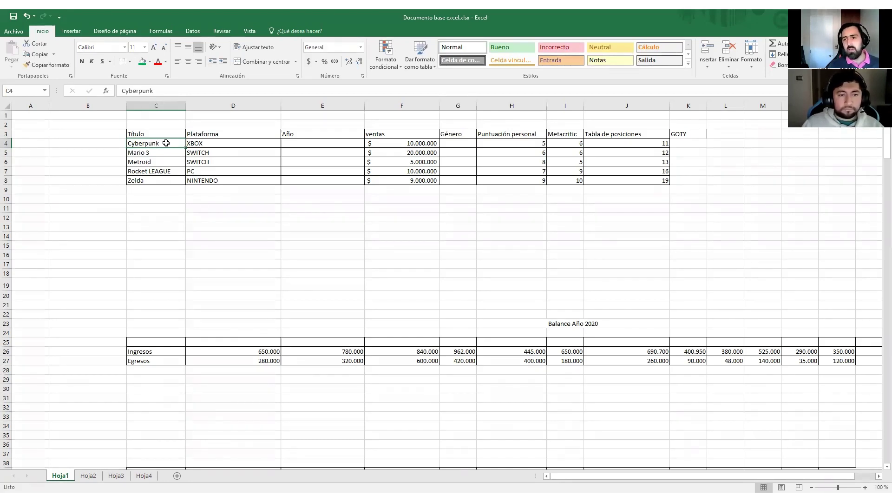
{"action": "left_click", "coordinate": [199, 145]}
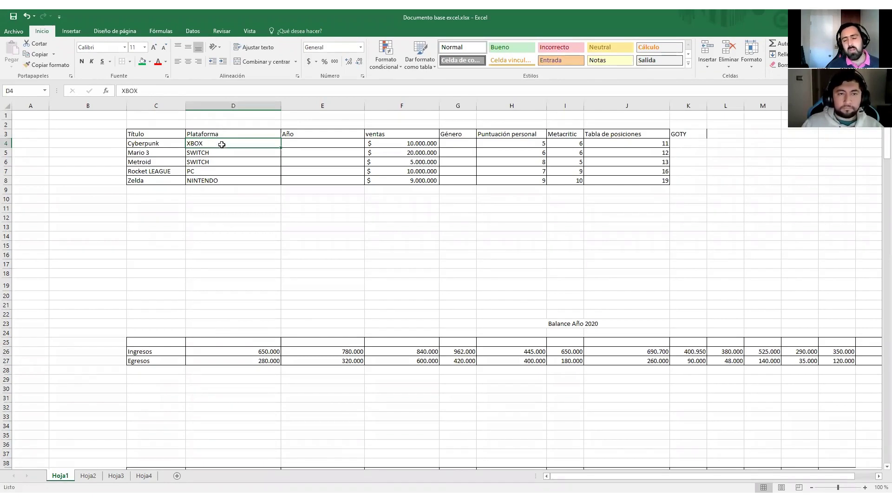
{"action": "left_click", "coordinate": [153, 153]}
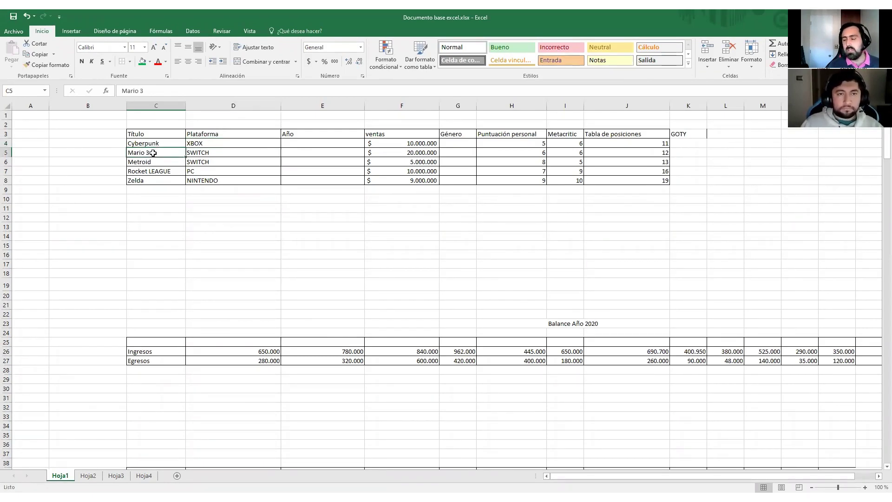
{"action": "left_click", "coordinate": [160, 161]}
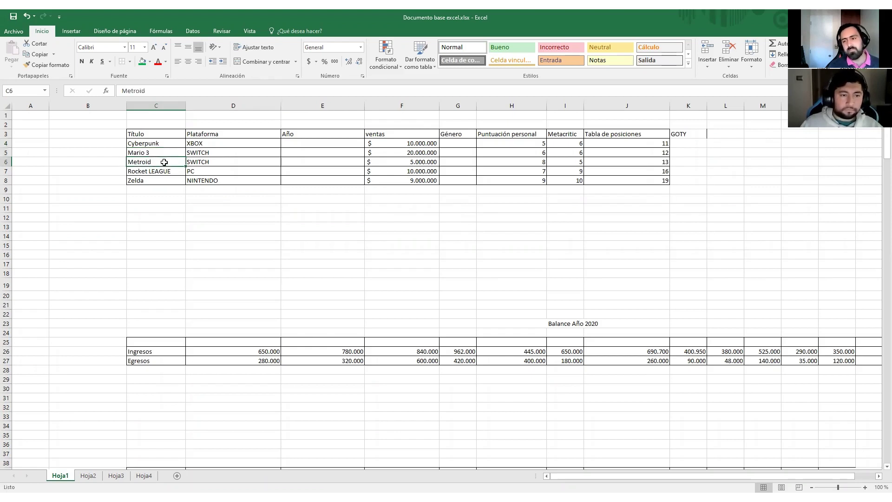
{"action": "left_click", "coordinate": [200, 152]}
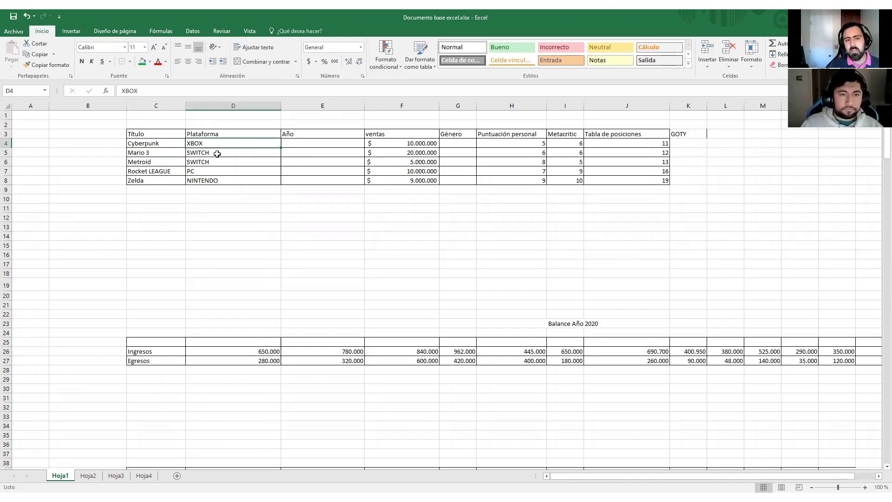
{"action": "left_click", "coordinate": [360, 150]}
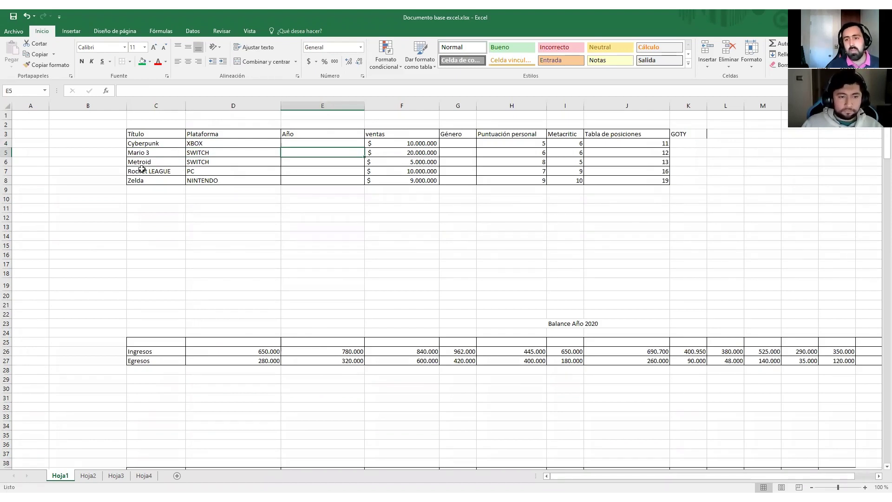
{"action": "left_click", "coordinate": [150, 144]}
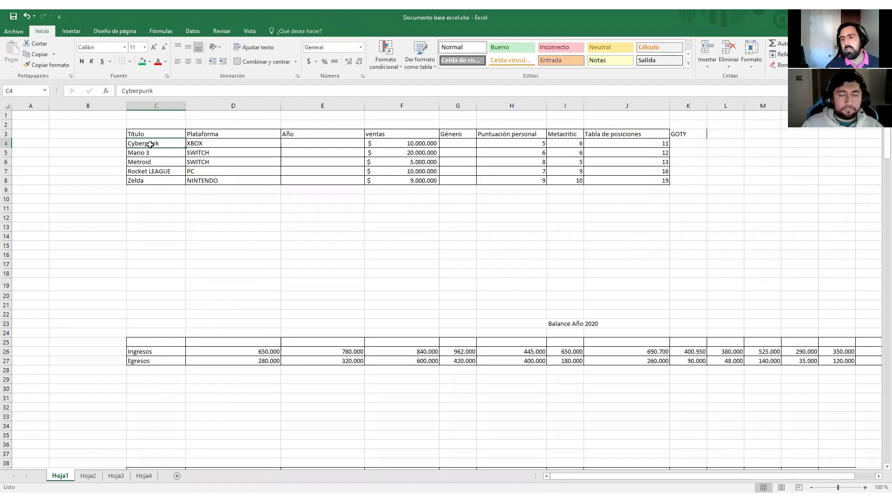
{"action": "left_click", "coordinate": [155, 152]}
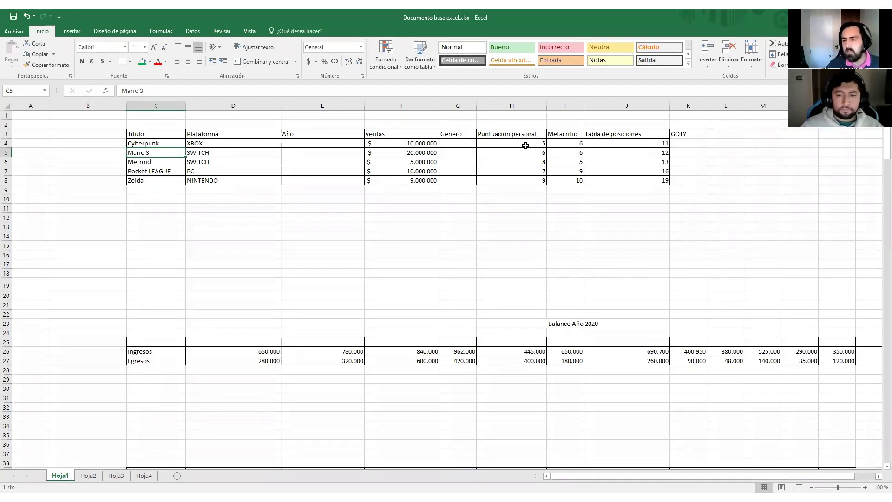
- Examine the Metacritic score in I4 and the SUMA formulas in the Tabla de posiciones cells J4:J6
{"action": "left_click", "coordinate": [569, 136]}
{"action": "left_click", "coordinate": [567, 147]}
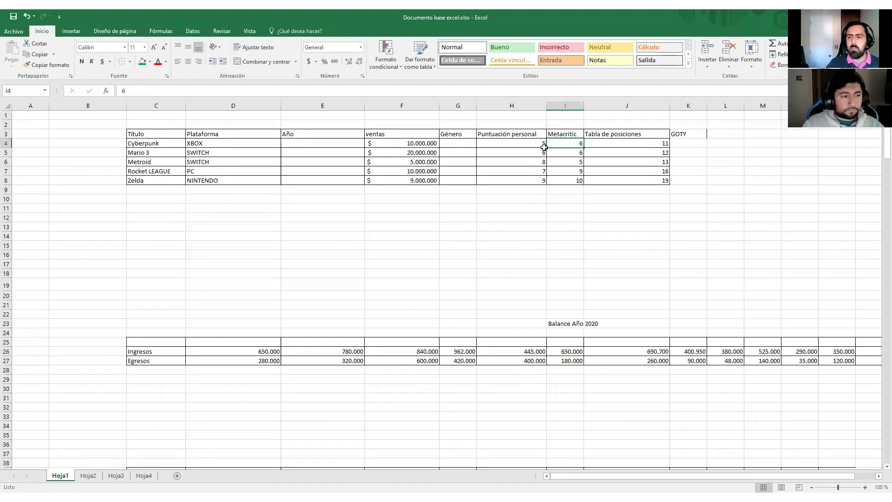
{"action": "left_click", "coordinate": [640, 143]}
{"action": "mouse_move", "coordinate": [640, 143]}
{"action": "left_mouse_down"}
{"action": "mouse_move", "coordinate": [647, 183]}
{"action": "mouse_move", "coordinate": [647, 141]}
{"action": "left_mouse_up"}
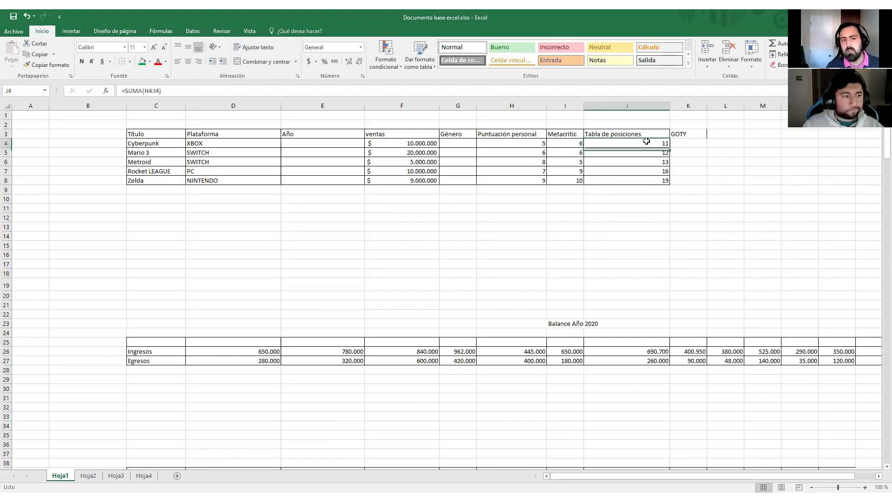
{"action": "left_click", "coordinate": [639, 152]}
{"action": "left_click", "coordinate": [634, 160]}
{"action": "left_click", "coordinate": [635, 150]}
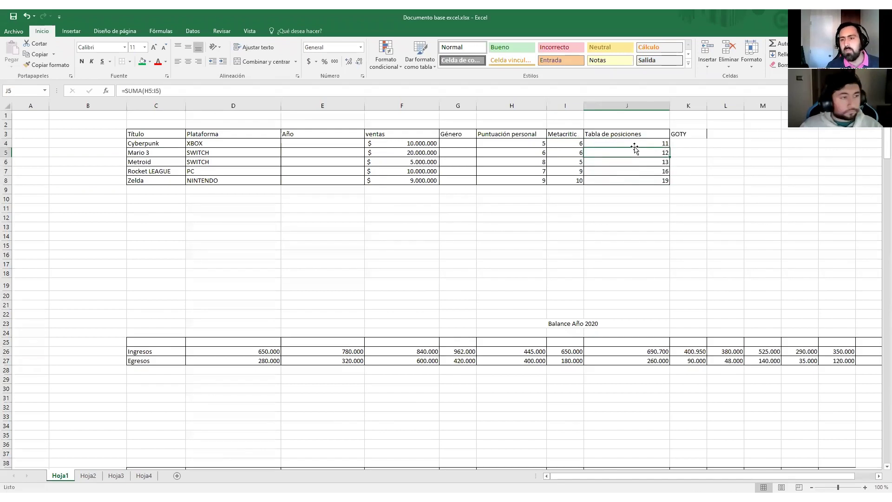
{"action": "left_click", "coordinate": [637, 143]}
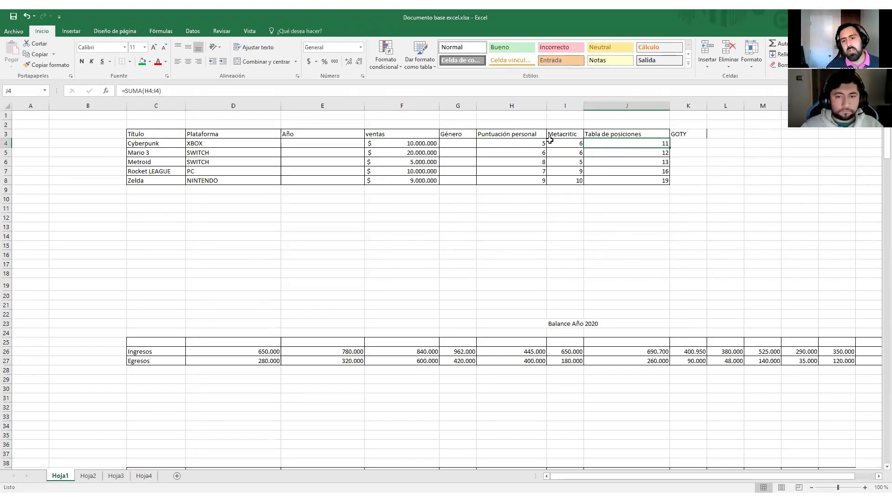
- Clear the SUMA formulas from the Tabla de posiciones cells J4:J8
{"action": "left_click", "coordinate": [564, 142]}
{"action": "left_click", "coordinate": [639, 140]}
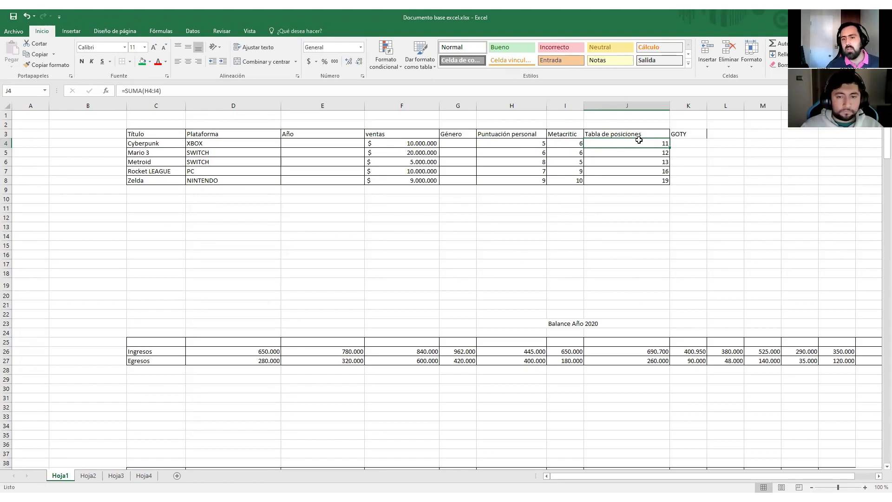
{"action": "left_click_drag", "start_coordinate": [639, 141], "coordinate": [653, 179]}
{"action": "key", "text": "Delete"}
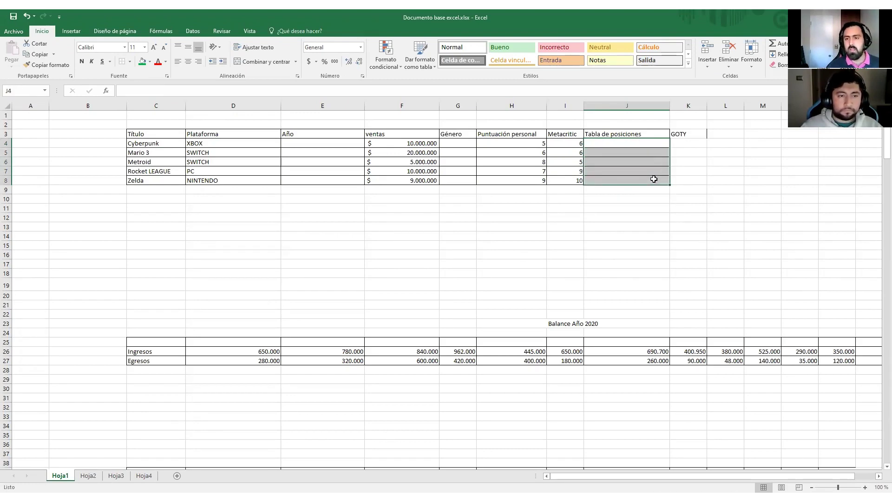
{"action": "left_click", "coordinate": [643, 140]}
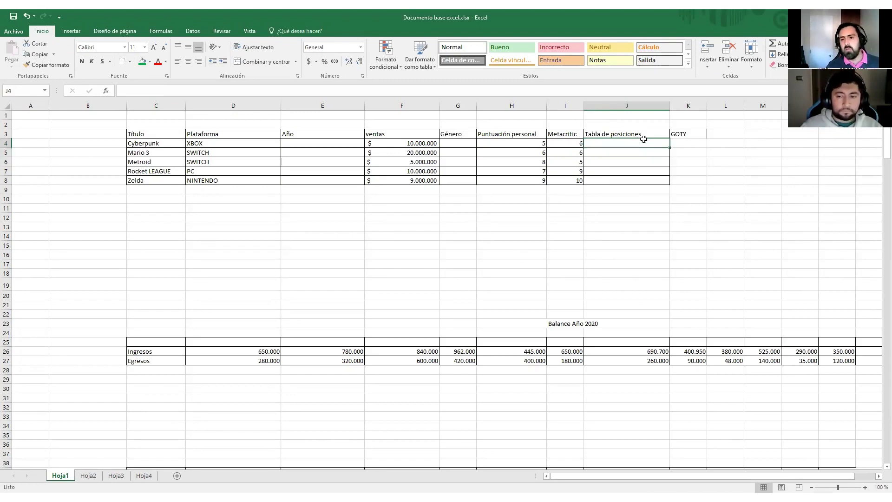
- Enter =SUMA(H4:I4) in J4 to add Cyberpunk's Puntuación personal and Metacritic scores
{"action": "left_click", "coordinate": [521, 147]}
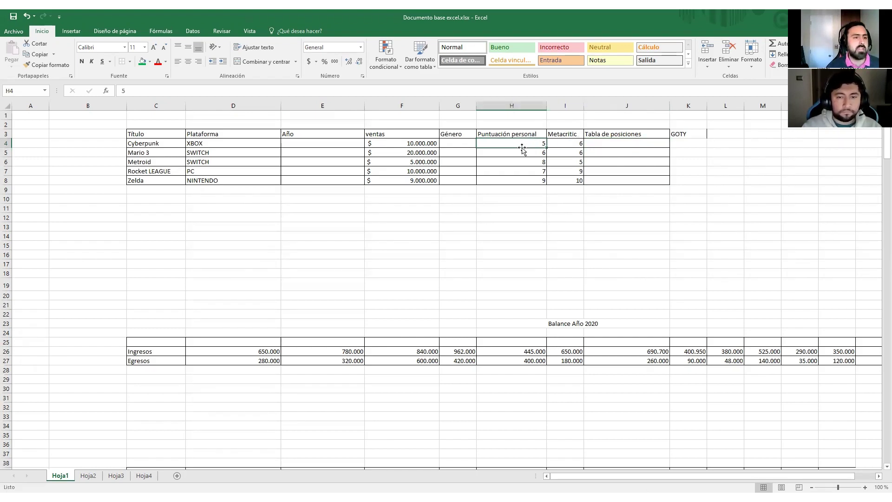
{"action": "left_click", "coordinate": [564, 146]}
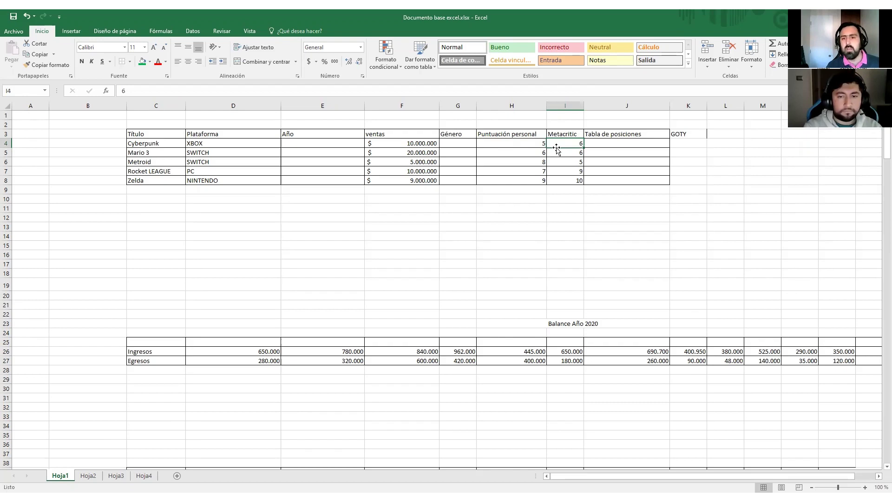
{"action": "left_click", "coordinate": [628, 142]}
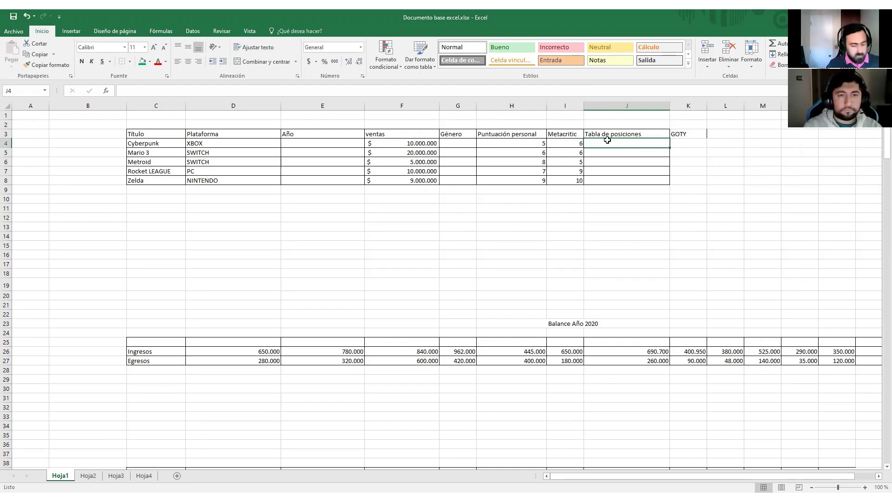
{"action": "type", "text": "="}
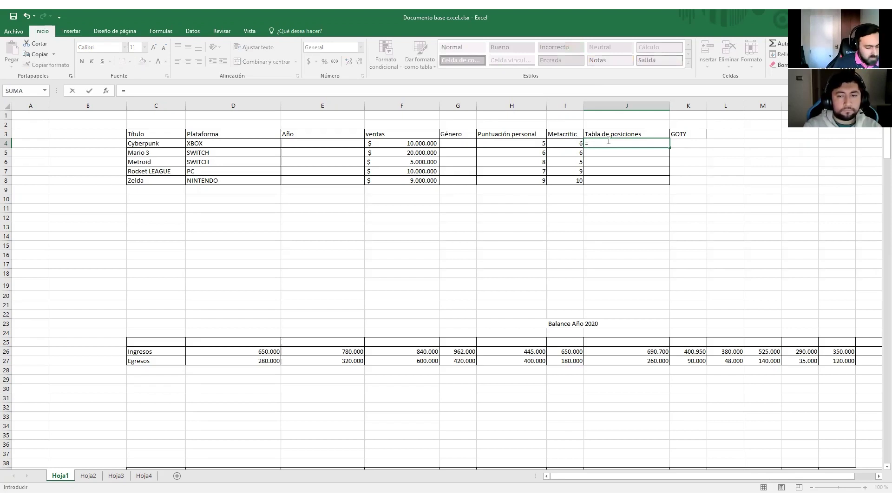
{"action": "type", "text": "suma"}
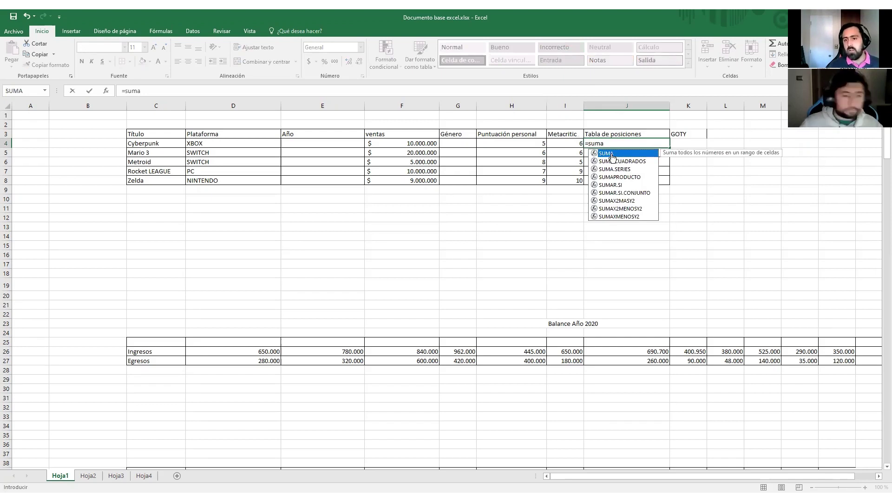
{"action": "double_click", "coordinate": [613, 156]}
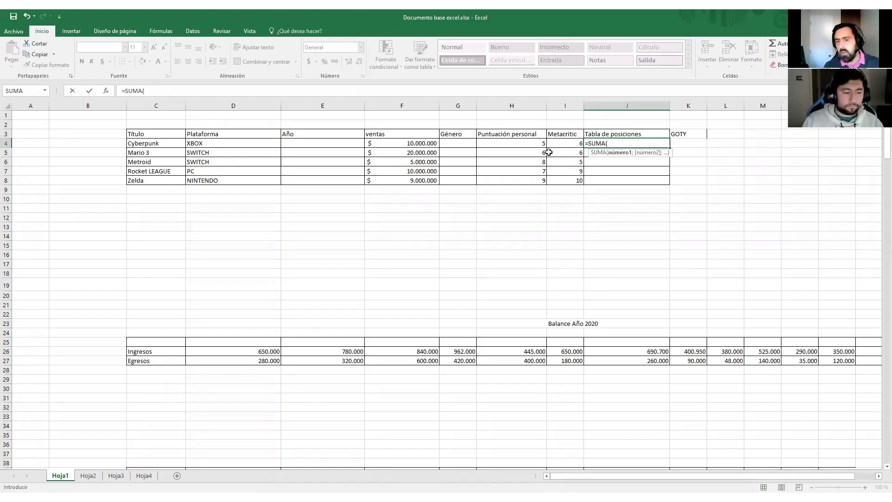
{"action": "left_click", "coordinate": [511, 144]}
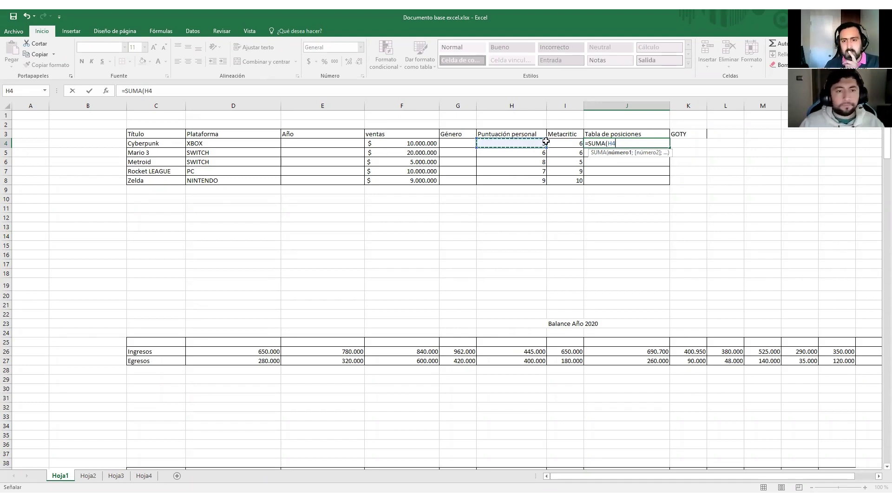
{"action": "left_click_drag", "start_coordinate": [545, 142], "coordinate": [560, 142]}
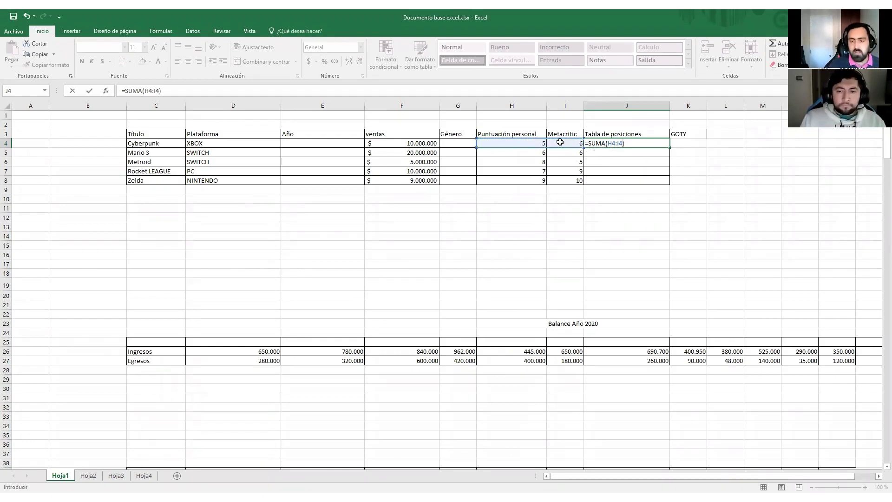
{"action": "key", "text": "Return"}
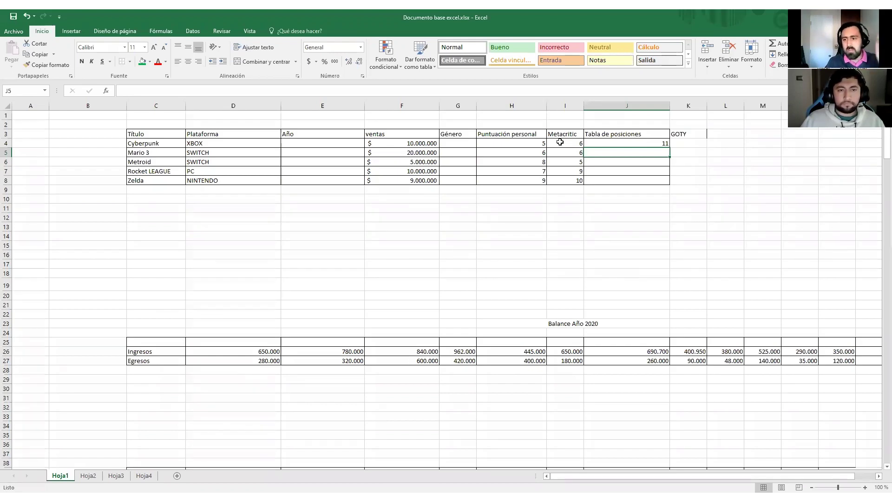
- Inspect the formula behind J4 in the Tabla de posiciones column and compare it with the empty cell J2
{"action": "left_click", "coordinate": [655, 143]}
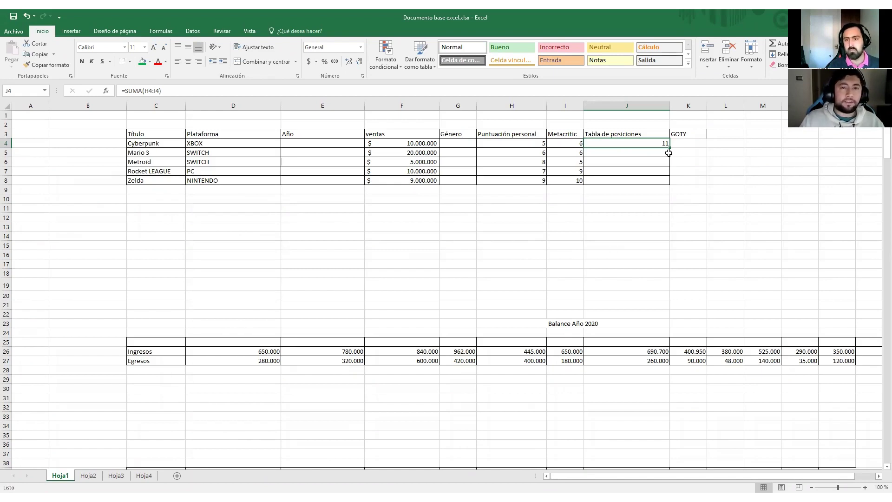
{"action": "left_click", "coordinate": [649, 134]}
{"action": "left_click", "coordinate": [651, 125]}
{"action": "left_click", "coordinate": [523, 90]}
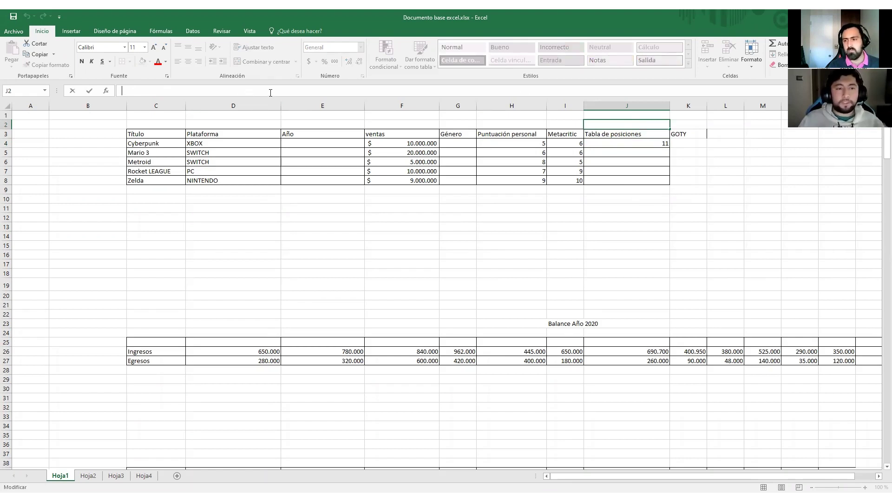
{"action": "left_click", "coordinate": [662, 144]}
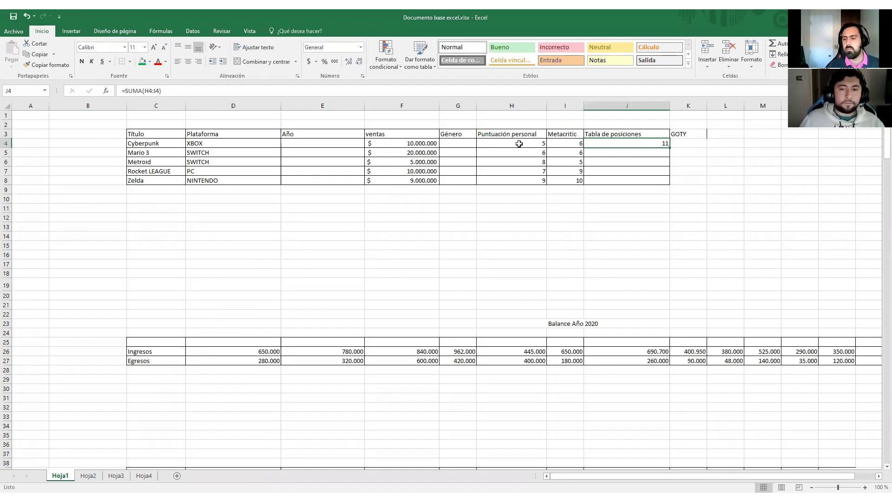
- Try replacing the J4 formula with =SUMA(H:J) over whole columns, and clear the cell
{"action": "double_click", "coordinate": [626, 144]}
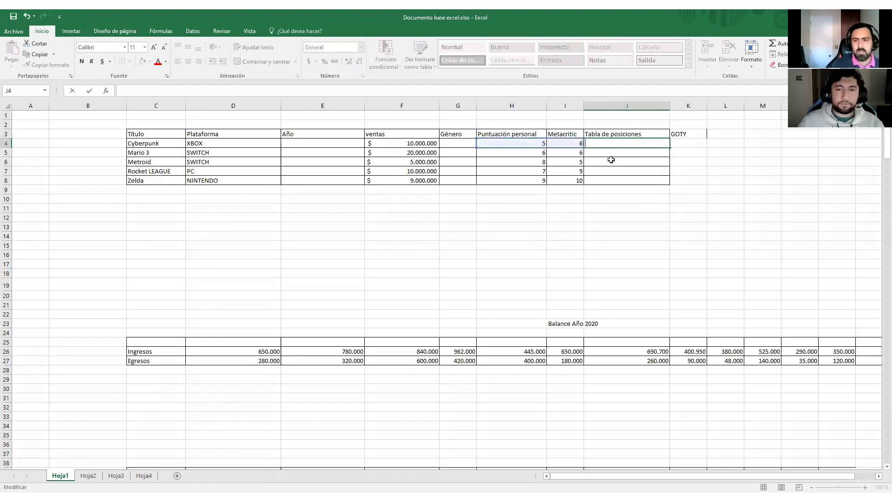
{"action": "left_click", "coordinate": [611, 159]}
{"action": "left_click", "coordinate": [621, 144]}
{"action": "type", "text": "="}
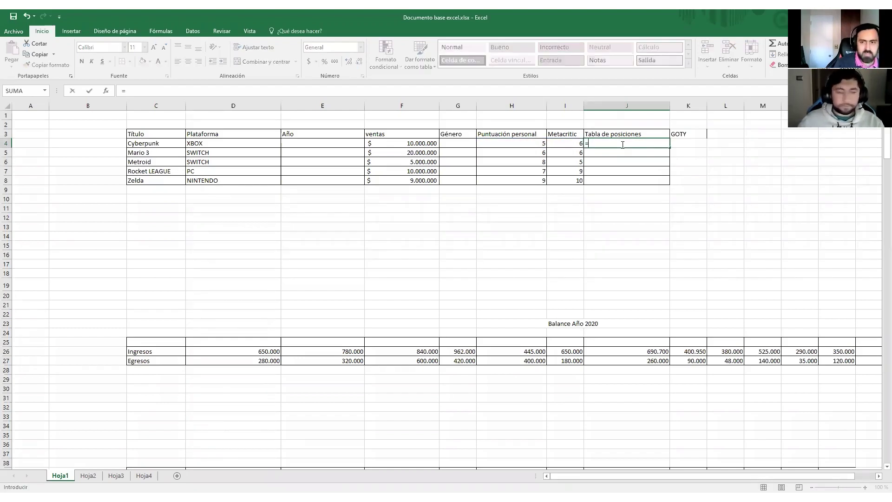
{"action": "type", "text": "suma"}
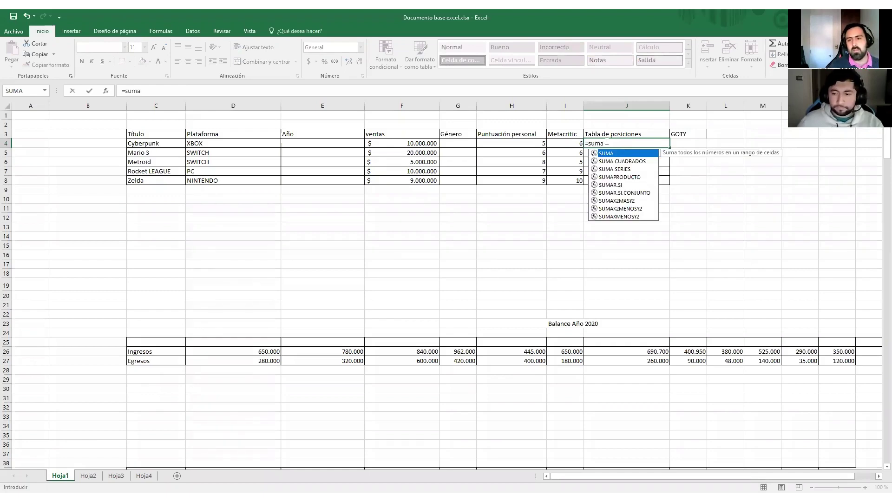
{"action": "double_click", "coordinate": [613, 155]}
{"action": "left_click", "coordinate": [535, 103]}
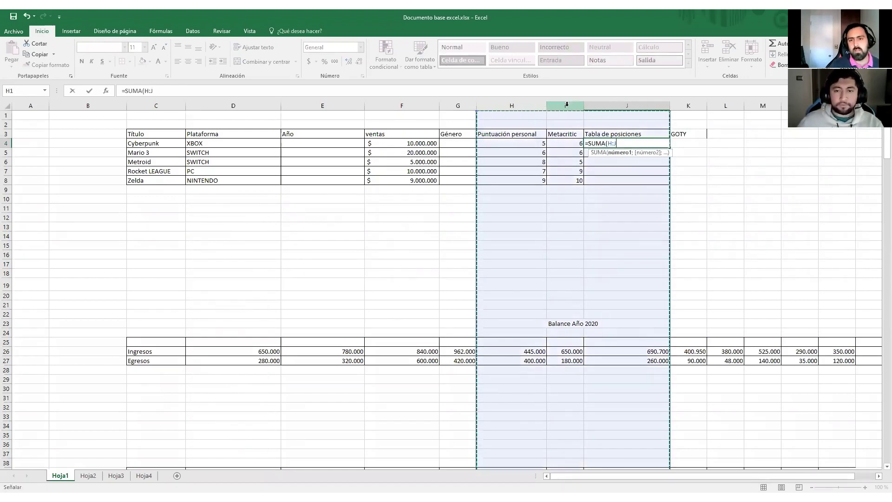
{"action": "type", "text": ")"}
{"action": "key", "text": "Return"}
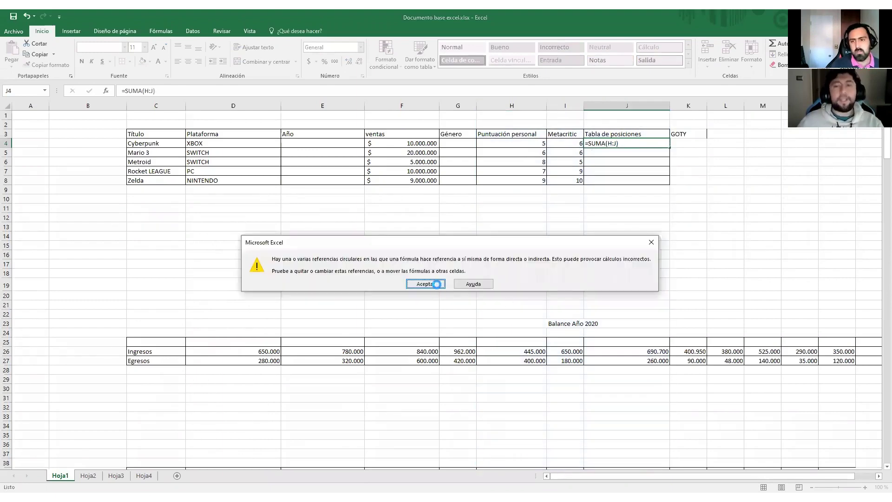
{"action": "left_click", "coordinate": [425, 284]}
{"action": "key", "text": "Delete"}
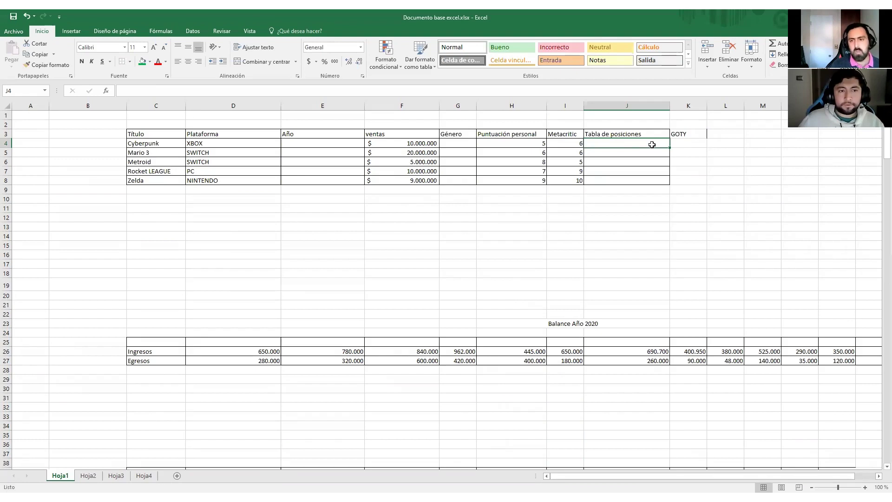
- Compare the whole Puntuación personal and Metacritic columns with Cyberpunk's individual score cells H4 and I4
{"action": "left_click", "coordinate": [509, 104]}
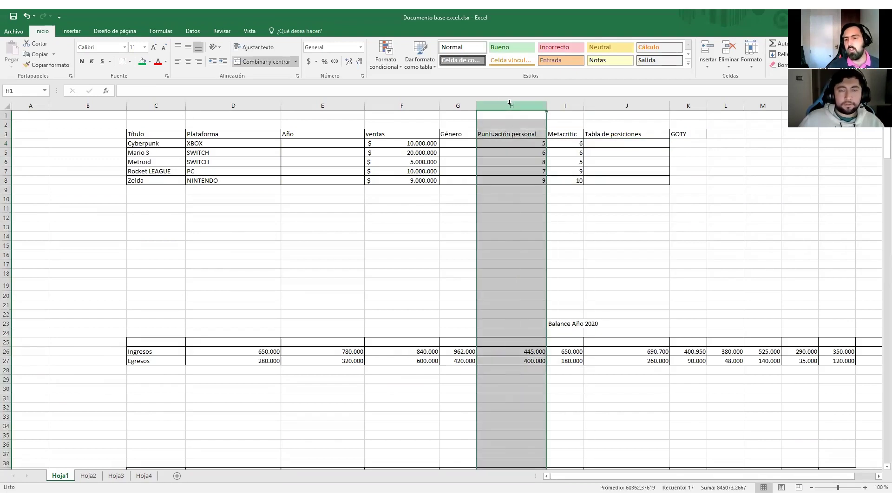
{"action": "left_click", "coordinate": [558, 104]}
{"action": "left_click", "coordinate": [511, 103]}
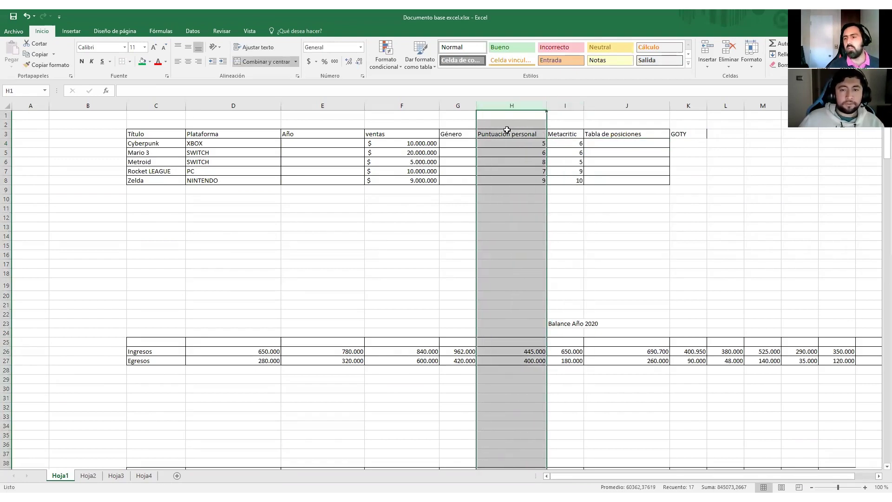
{"action": "left_click", "coordinate": [650, 142]}
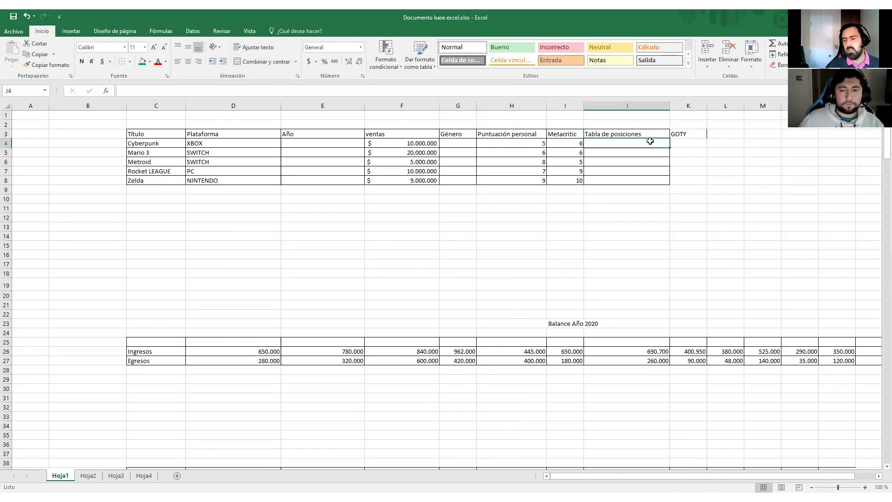
{"action": "left_click", "coordinate": [519, 144]}
{"action": "left_click", "coordinate": [572, 143]}
{"action": "left_click", "coordinate": [511, 143]}
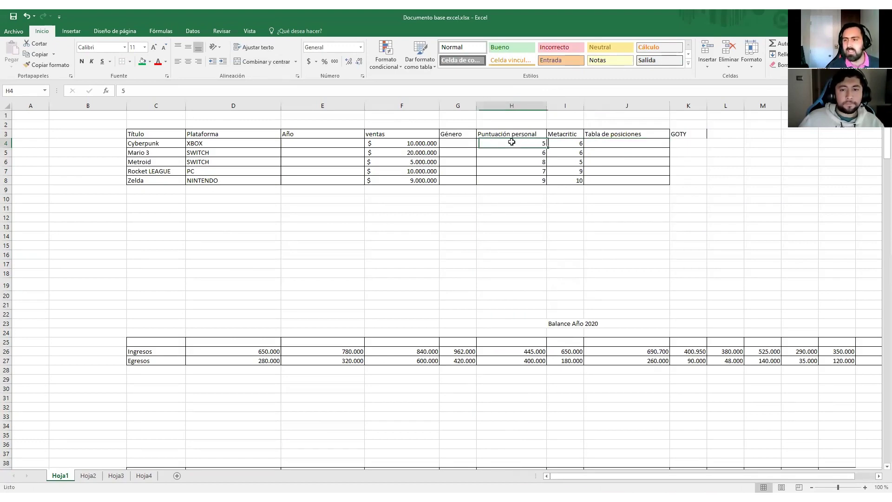
- Sum only Cyberpunk's two scores in the empty cell J4 with a SUMA formula over H4:I4
{"action": "left_click", "coordinate": [638, 142]}
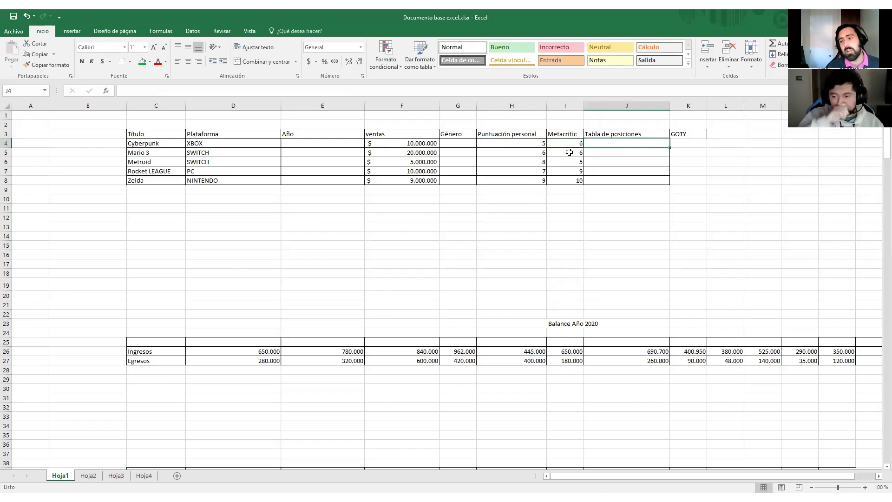
{"action": "type", "text": "="}
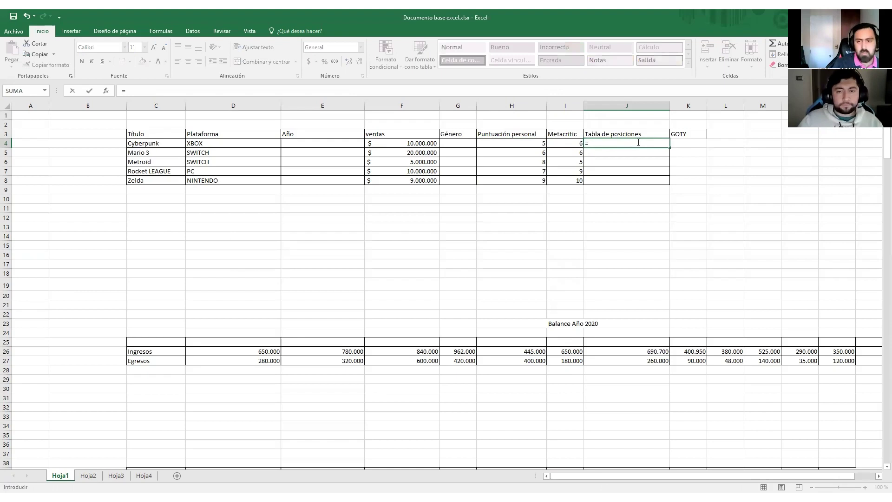
{"action": "type", "text": "suma"}
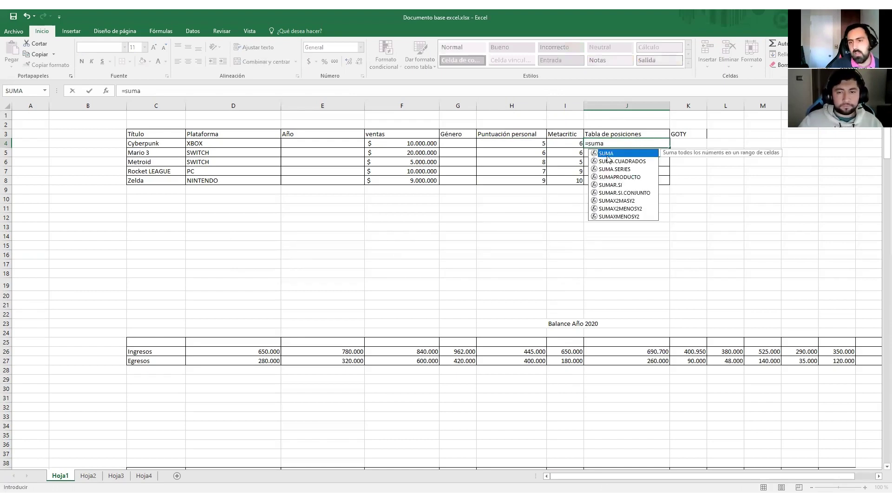
{"action": "key", "text": "Tab"}
{"action": "left_click", "coordinate": [535, 142]}
{"action": "left_click_drag", "start_coordinate": [536, 142], "coordinate": [564, 139]}
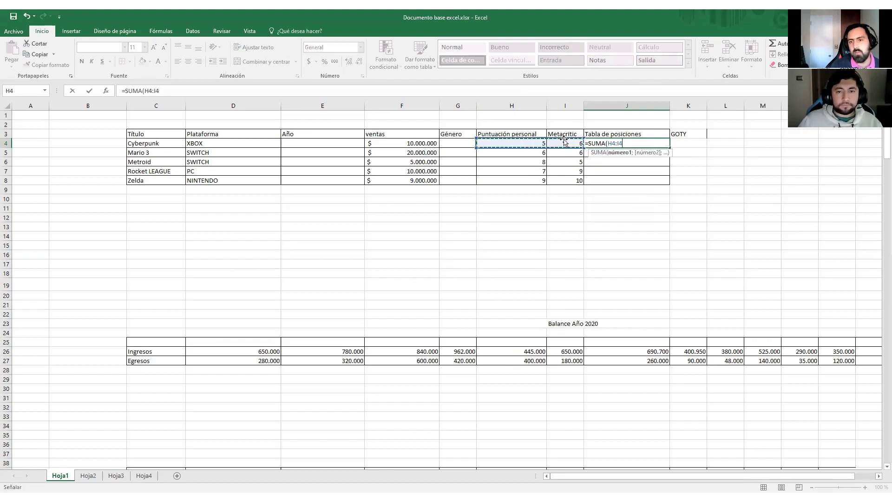
{"action": "key", "text": "Return"}
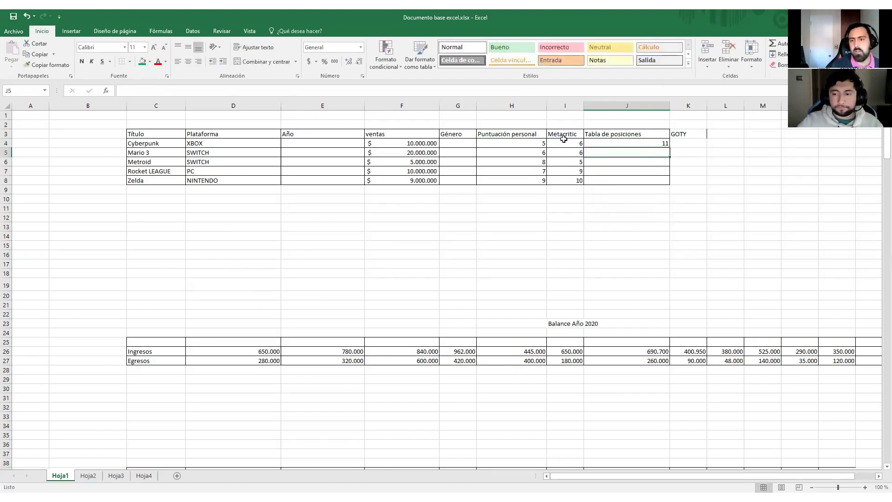
- Erase the formula in J4 and start a new one with =suma
{"action": "left_click", "coordinate": [602, 142]}
{"action": "key", "text": "BackSpace"}
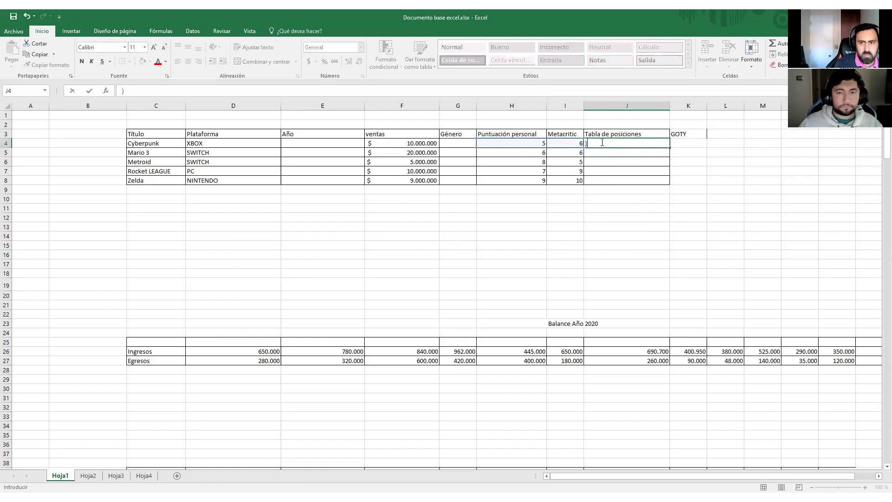
{"action": "type", "text": "="}
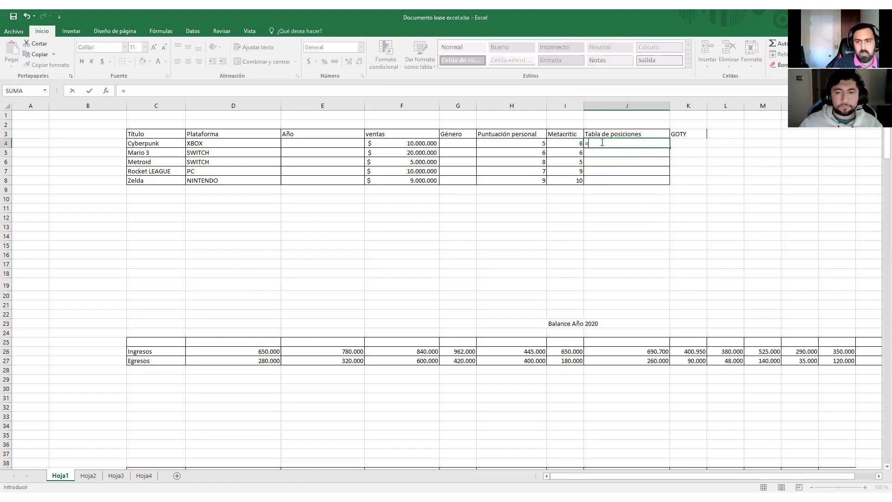
{"action": "type", "text": "suma"}
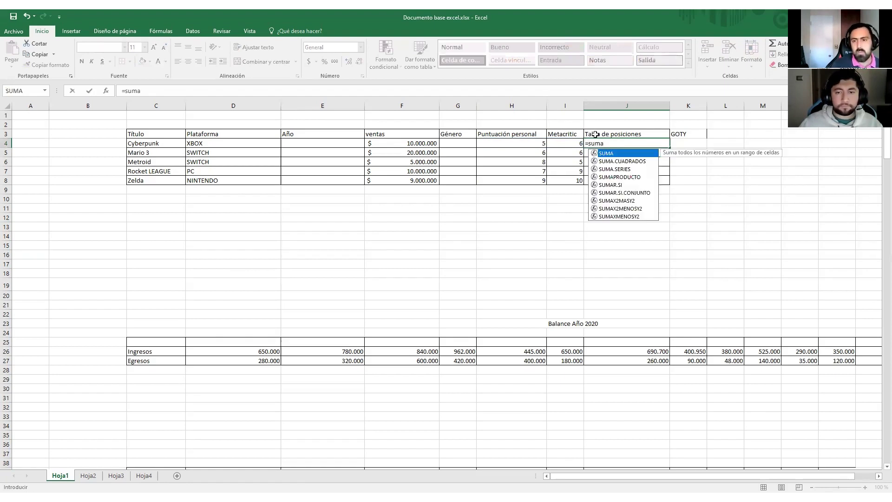
{"action": "double_click", "coordinate": [620, 158]}
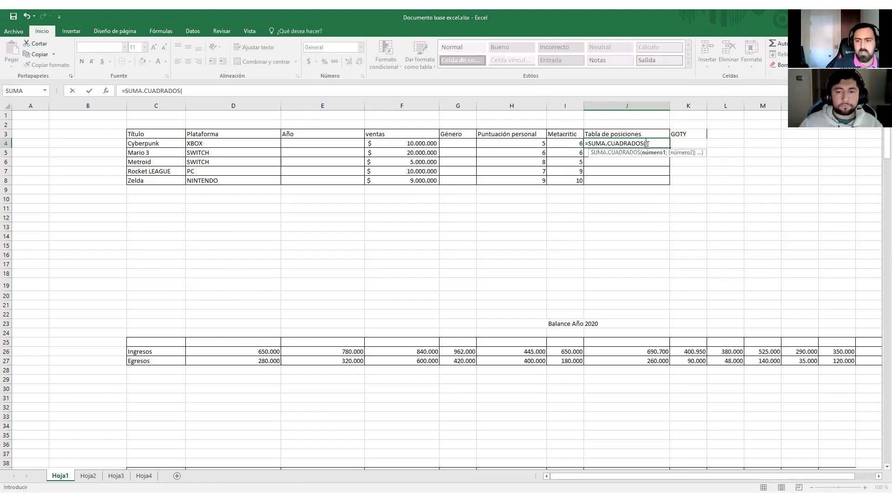
{"action": "key", "text": "BackSpace"}
{"action": "key", "text": "BackSpace"}
{"action": "key", "text": "BackSpace"}
{"action": "key", "text": "BackSpace"}
{"action": "key", "text": "BackSpace"}
{"action": "key", "text": "BackSpace"}
{"action": "key", "text": "BackSpace"}
{"action": "key", "text": "BackSpace"}
{"action": "key", "text": "BackSpace"}
{"action": "key", "text": "BackSpace"}
{"action": "key", "text": "BackSpace"}
{"action": "key", "text": "BackSpace"}
{"action": "key", "text": "BackSpace"}
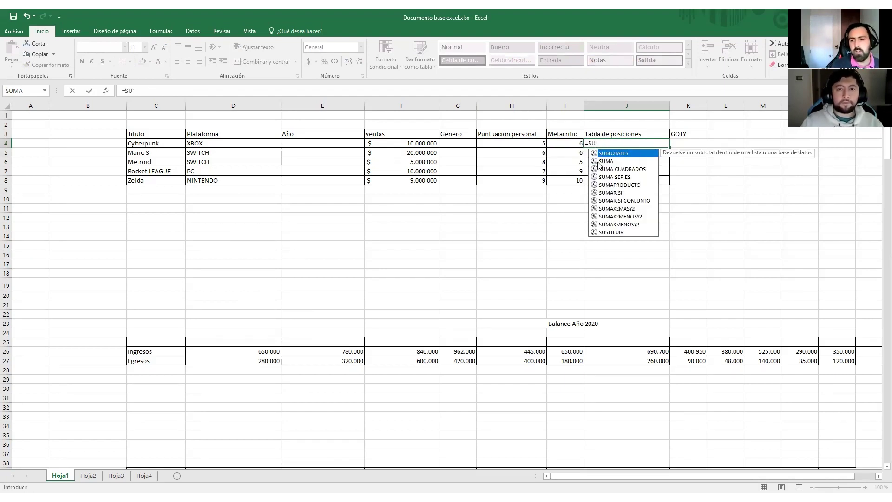
- Complete the J4 formula as a SUMA over all the scores in H4:I8
{"action": "left_click", "coordinate": [605, 161]}
{"action": "left_click_drag", "start_coordinate": [521, 144], "coordinate": [569, 183]}
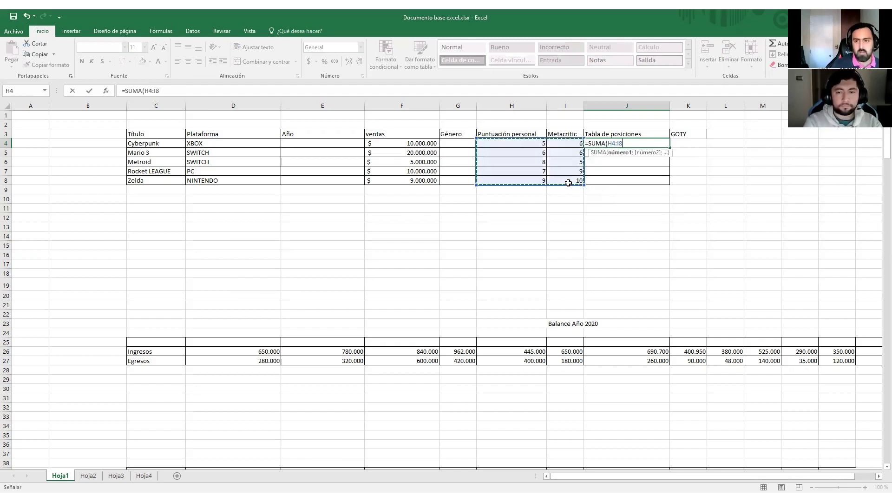
{"action": "key", "text": "Return"}
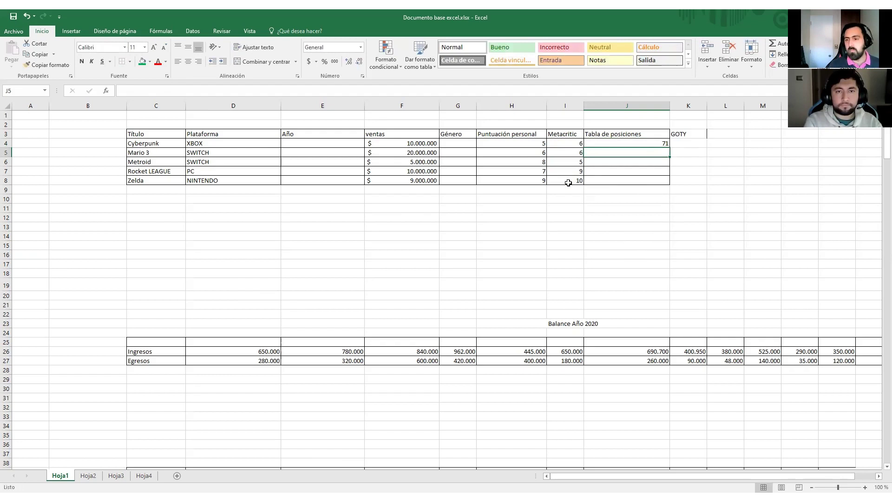
- Replace the Cyberpunk formula in J4 under Tabla de posiciones with =SUMA(H4:I4)
{"action": "left_click", "coordinate": [658, 141]}
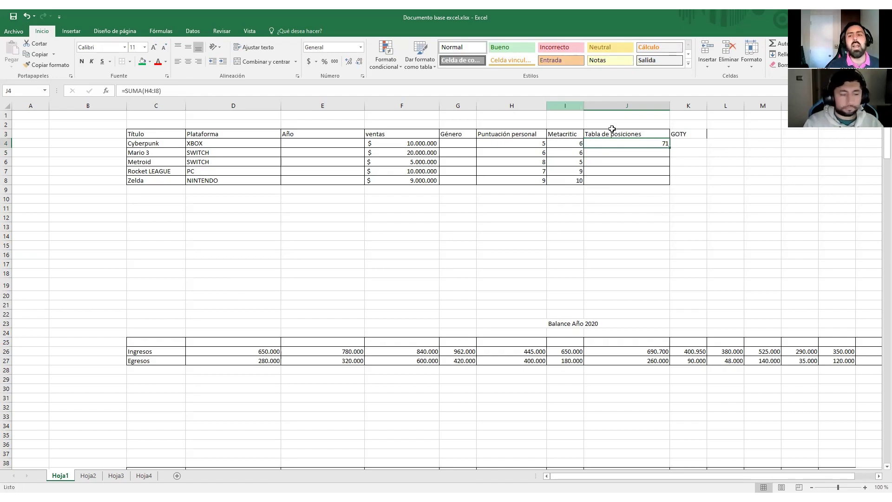
{"action": "key", "text": "Delete"}
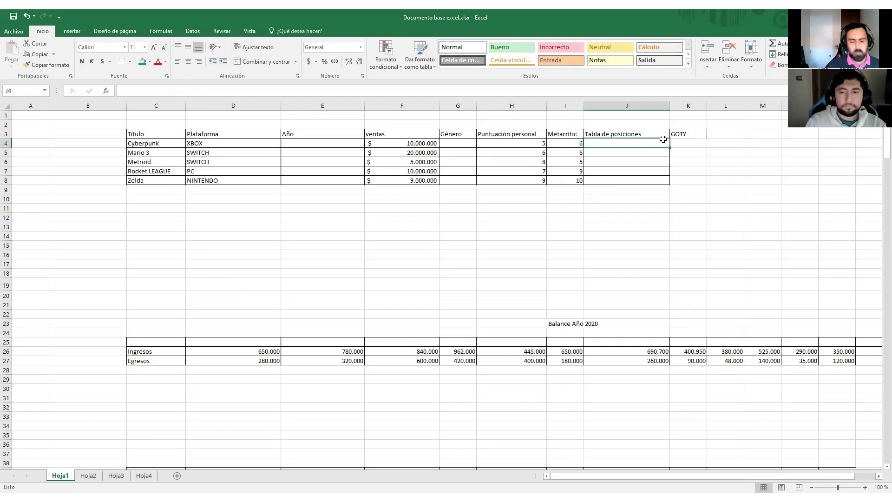
{"action": "type", "text": "="}
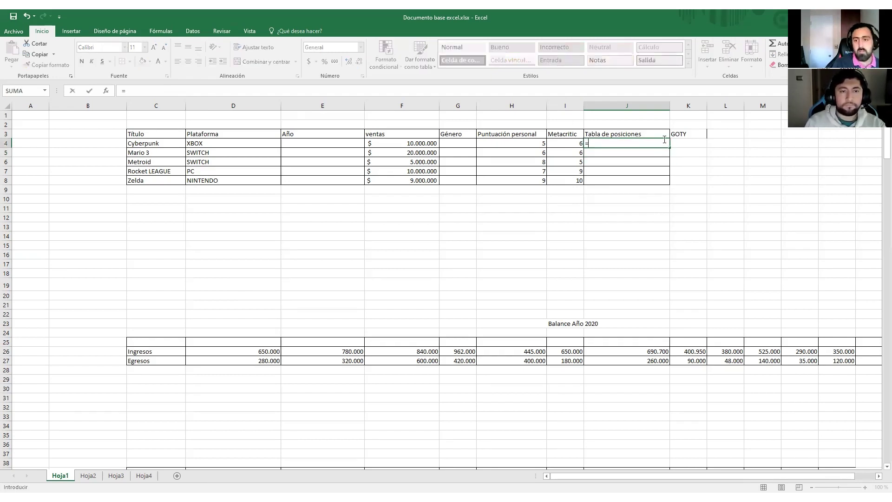
{"action": "type", "text": "suma"}
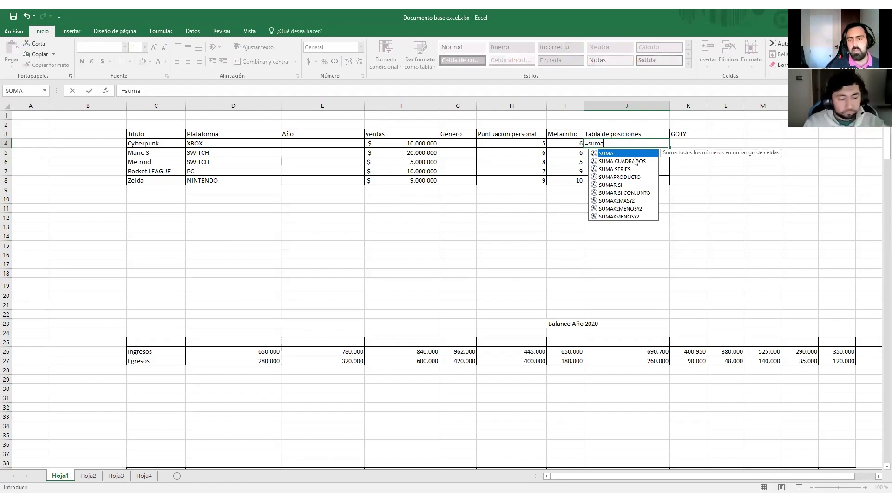
{"action": "key", "text": "Tab"}
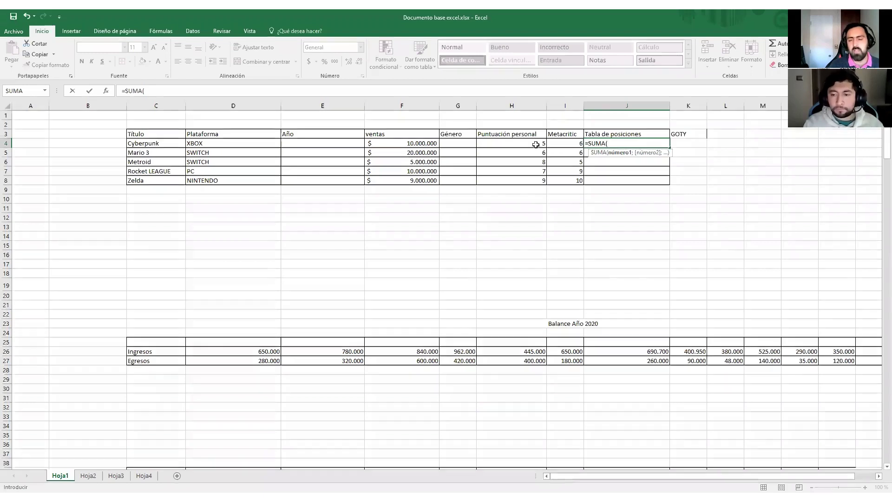
{"action": "left_click_drag", "start_coordinate": [526, 143], "coordinate": [570, 142]}
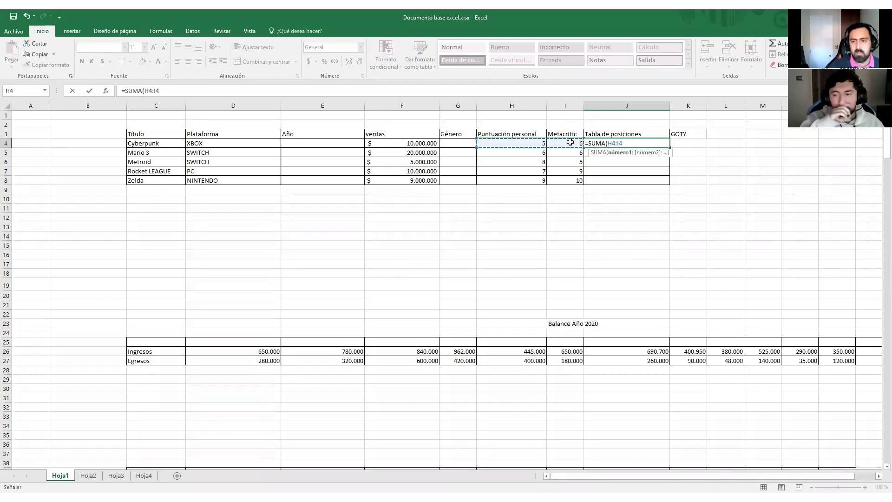
{"action": "key", "text": "Return"}
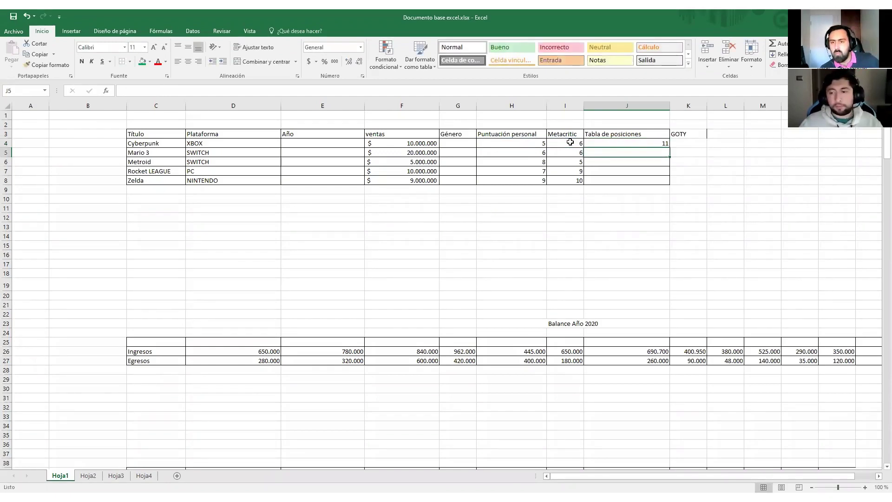
- Clear J4 and enter a fresh SUMA formula adding the Cyberpunk row's Puntuación personal and Metacritic scores, H4:I4
{"action": "left_click", "coordinate": [654, 144]}
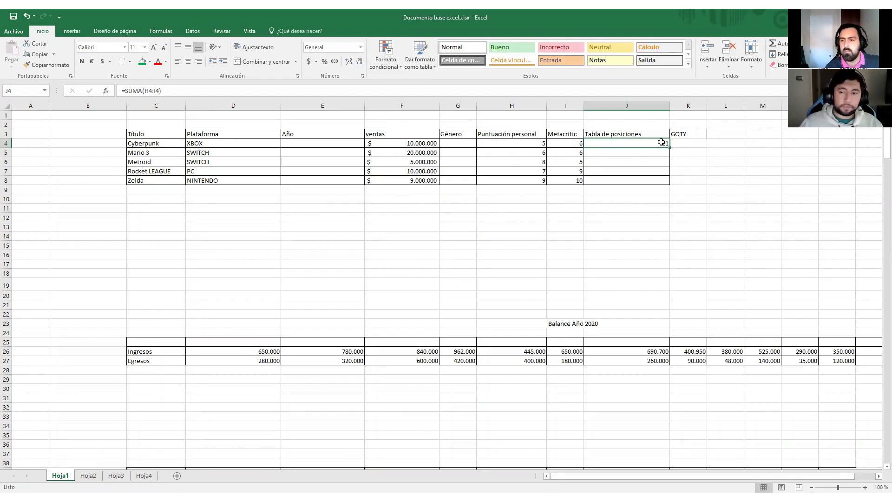
{"action": "key", "text": "Delete"}
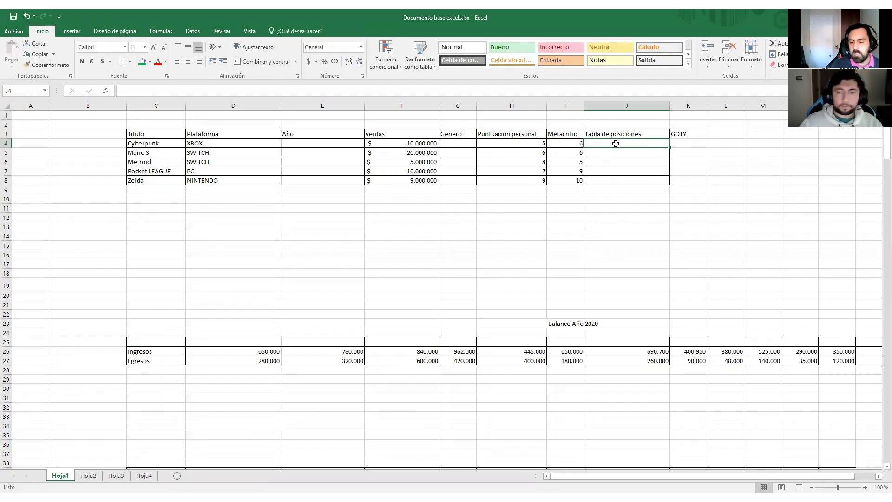
{"action": "type", "text": "="}
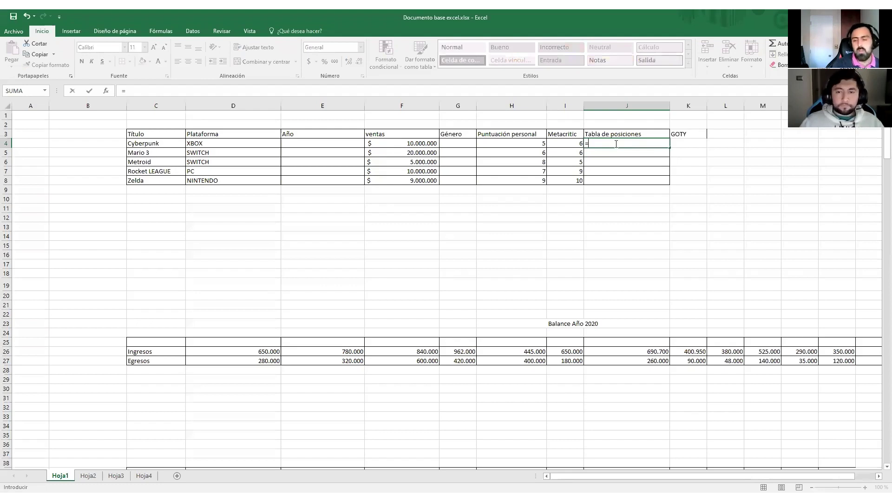
{"action": "type", "text": "suma"}
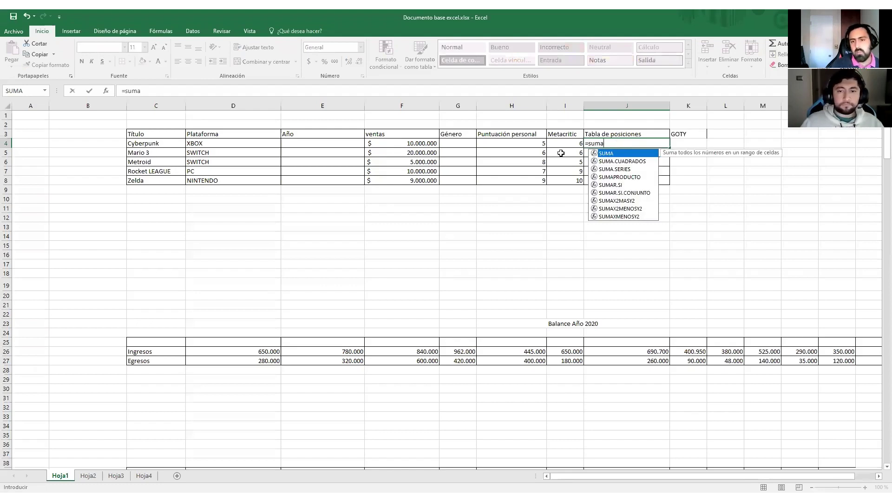
{"action": "key", "text": "Tab"}
{"action": "left_click", "coordinate": [518, 143]}
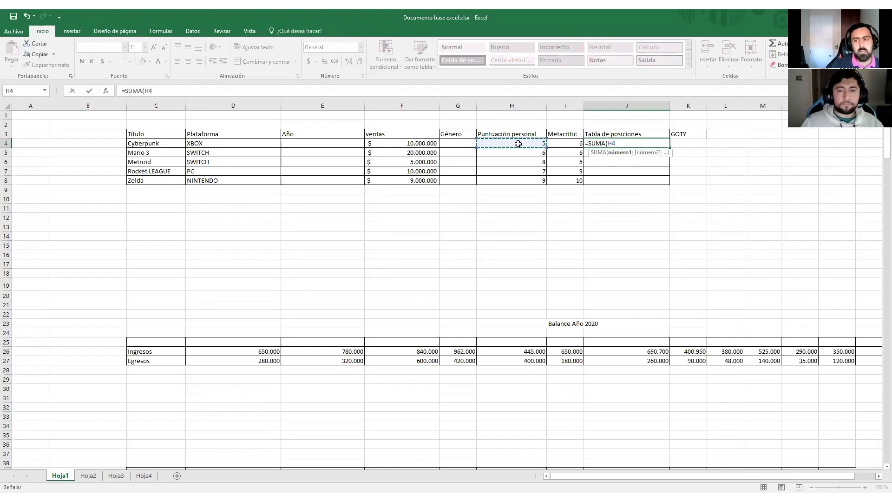
{"action": "mouse_move", "coordinate": [544, 145]}
{"action": "left_mouse_down"}
{"action": "mouse_move", "coordinate": [556, 144]}
{"action": "mouse_move", "coordinate": [534, 146]}
{"action": "mouse_move", "coordinate": [535, 155]}
{"action": "left_mouse_up"}
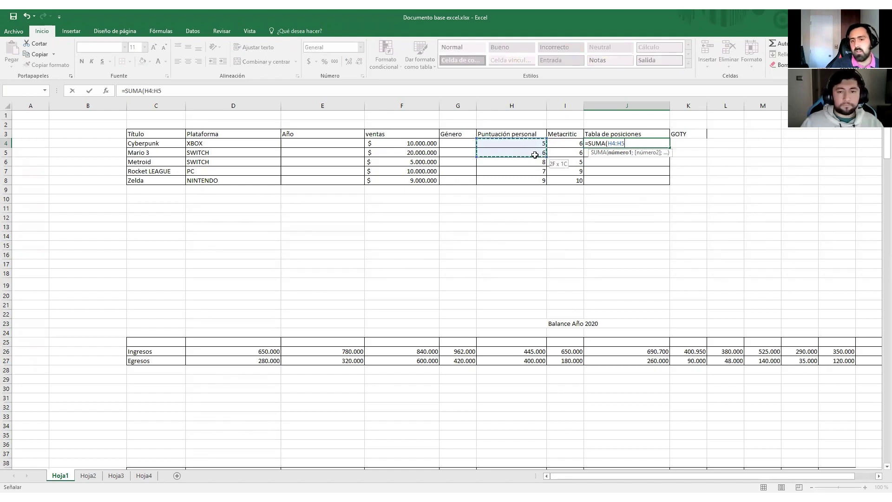
{"action": "left_click_drag", "start_coordinate": [537, 177], "coordinate": [567, 144]}
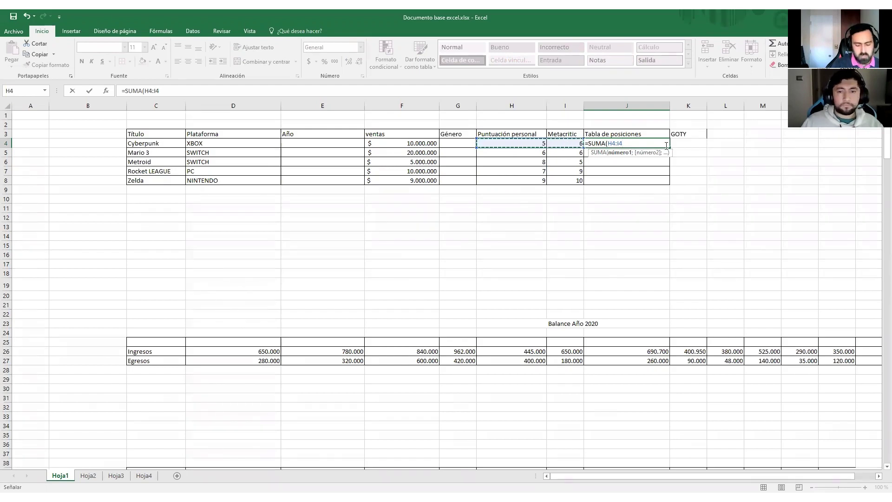
{"action": "key", "text": "Return"}
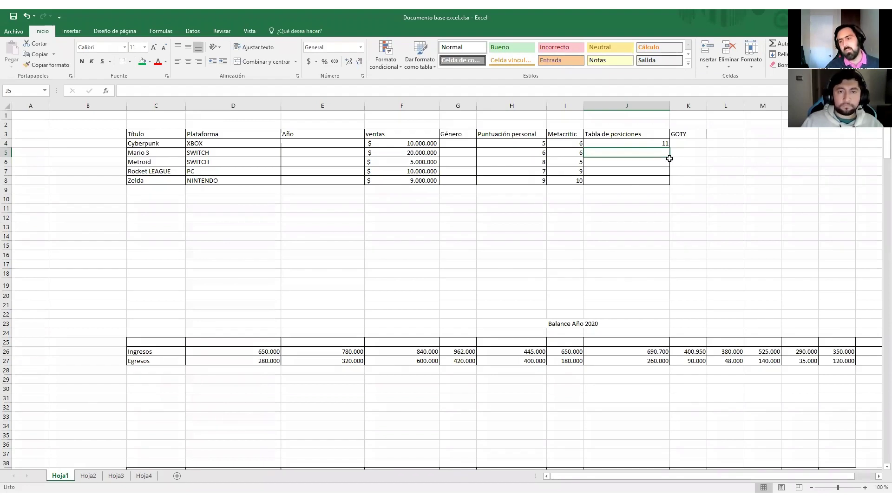
{"action": "left_click", "coordinate": [657, 145]}
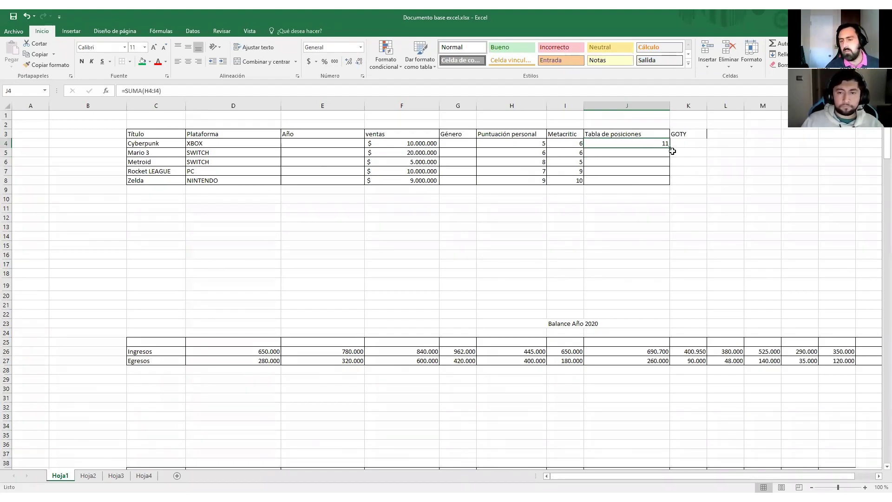
- Enter the sample numbers 1, 2 and 3 down column F in cells F12 to F14
{"action": "left_click", "coordinate": [405, 217]}
{"action": "type", "text": "1"}
{"action": "key", "text": "Return"}
{"action": "type", "text": "2"}
{"action": "key", "text": "Return"}
{"action": "type", "text": "3"}
{"action": "key", "text": "Return"}
{"action": "type", "text": "4"}
{"action": "key", "text": "ctrl+Return"}
{"action": "type", "text": "3"}
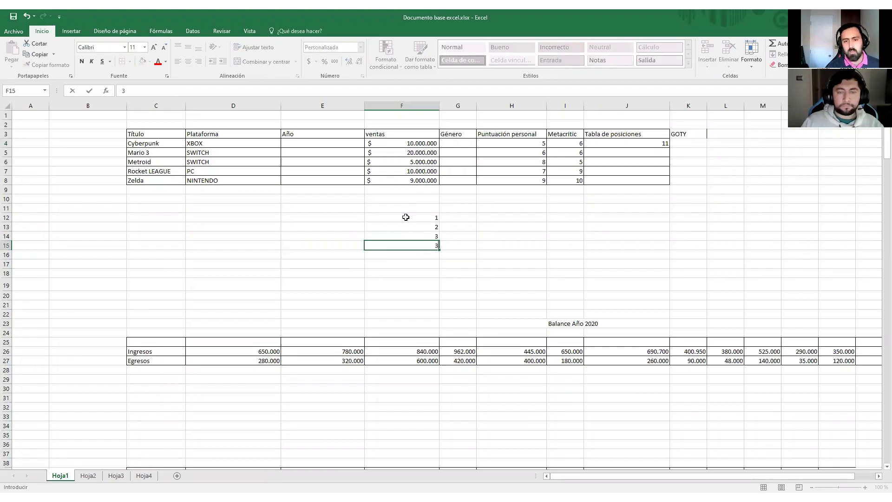
{"action": "key", "text": "BackSpace"}
{"action": "type", "text": "4"}
{"action": "key", "text": "Return"}
{"action": "key", "text": "Up"}
{"action": "key", "text": "F2"}
{"action": "key", "text": "BackSpace"}
{"action": "left_click", "coordinate": [433, 267]}
{"action": "left_click", "coordinate": [434, 245]}
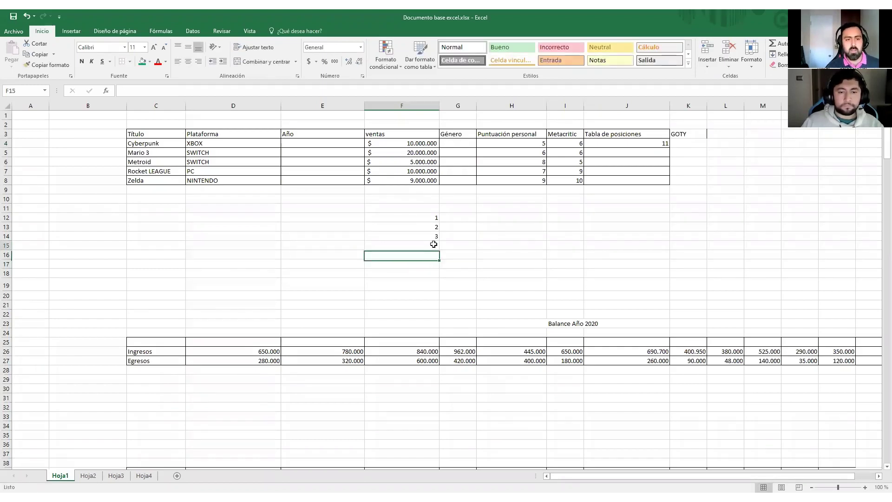
{"action": "left_click", "coordinate": [493, 247]}
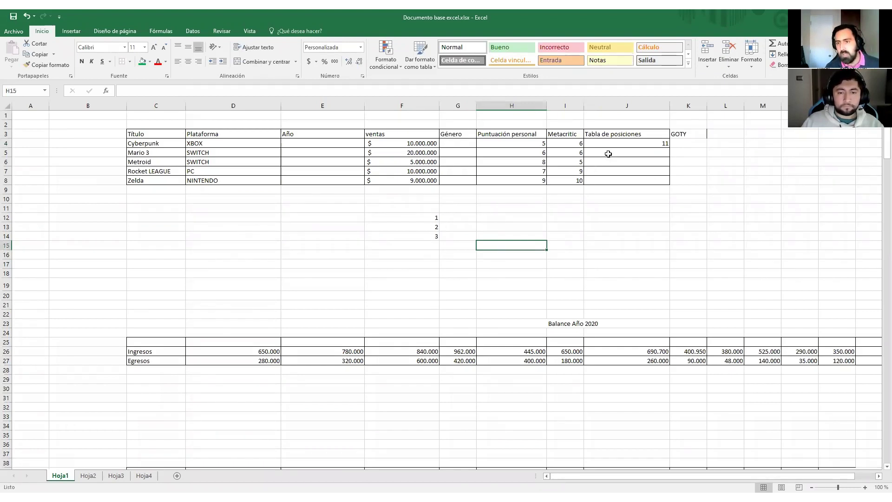
- Fill the SUMA formula in J4 down the Tabla de posiciones column to the Zelda row, J8
{"action": "left_click", "coordinate": [662, 142]}
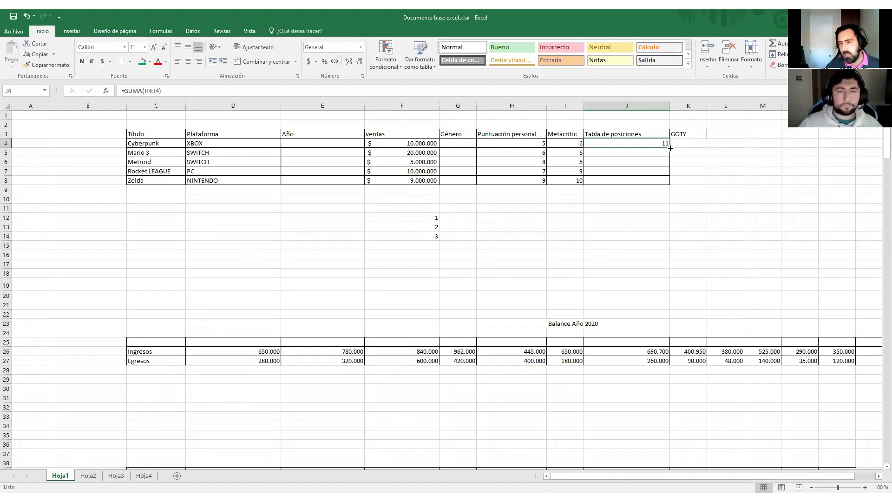
{"action": "left_click_drag", "start_coordinate": [670, 148], "coordinate": [670, 181]}
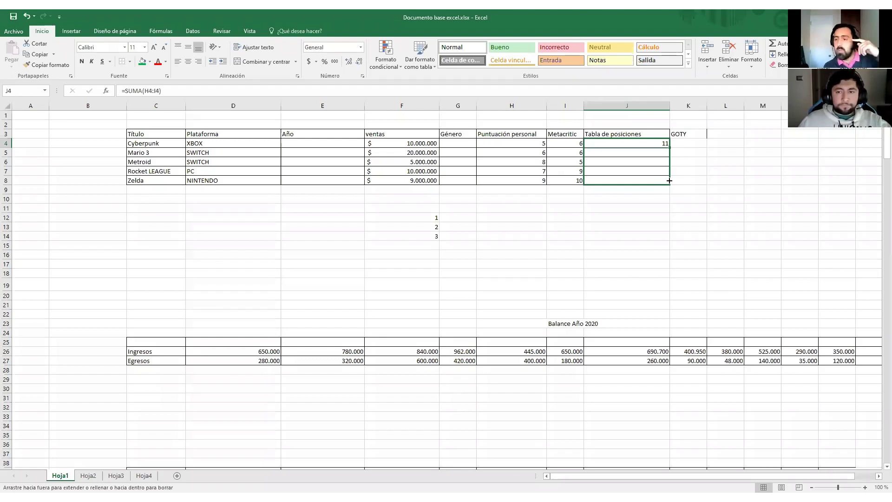
{"action": "left_click_drag", "start_coordinate": [669, 180], "coordinate": [663, 184]}
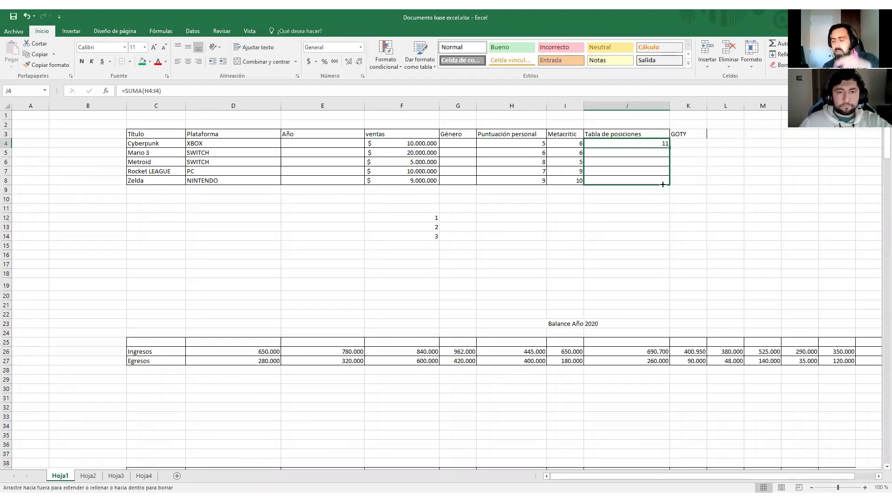
{"action": "left_click_drag", "start_coordinate": [662, 185], "coordinate": [666, 187]}
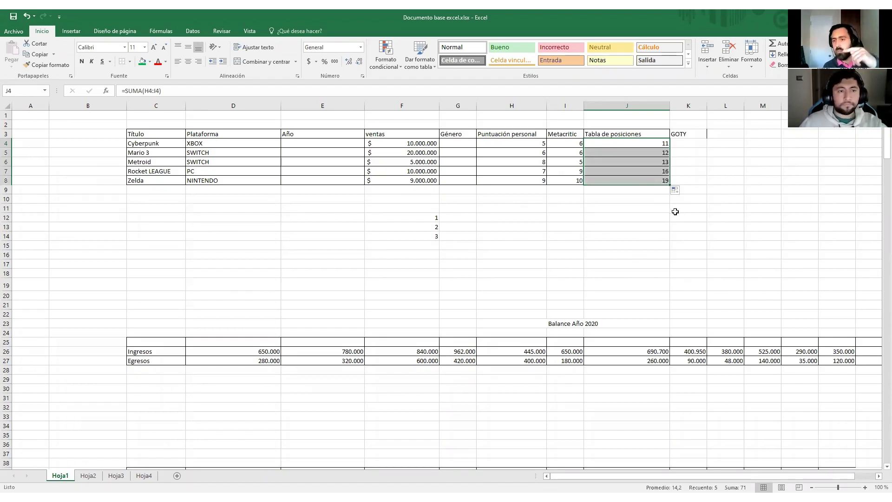
{"action": "left_click", "coordinate": [653, 225]}
- Check each game's Puntuación personal and Metacritic scores against its sum in the Tabla de posiciones column
{"action": "left_click", "coordinate": [525, 144]}
{"action": "left_click", "coordinate": [536, 153]}
{"action": "left_click", "coordinate": [575, 153]}
{"action": "left_click", "coordinate": [526, 160]}
{"action": "left_click", "coordinate": [568, 161]}
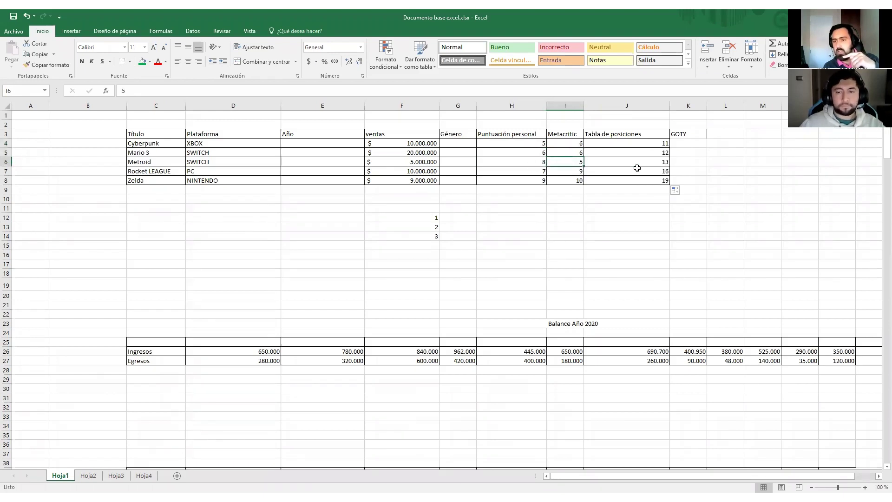
{"action": "left_click", "coordinate": [531, 175]}
{"action": "left_click", "coordinate": [568, 171]}
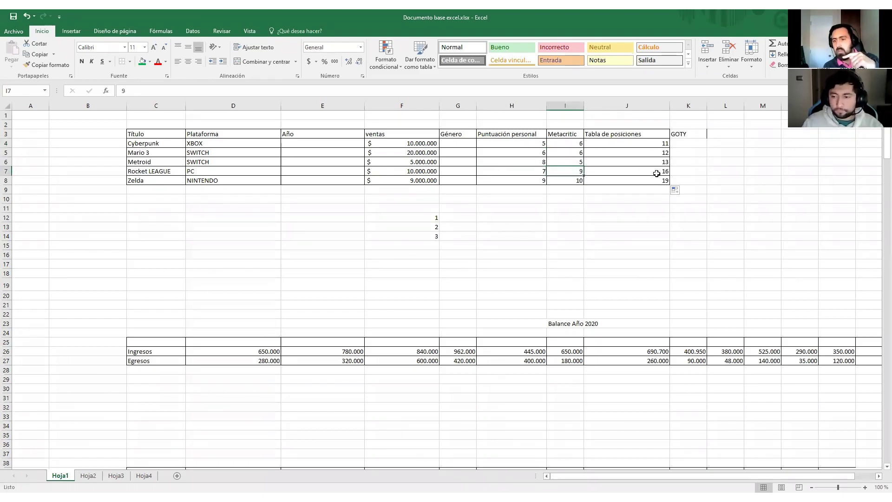
{"action": "left_click", "coordinate": [606, 175]}
{"action": "left_click", "coordinate": [534, 182]}
{"action": "left_click", "coordinate": [567, 180]}
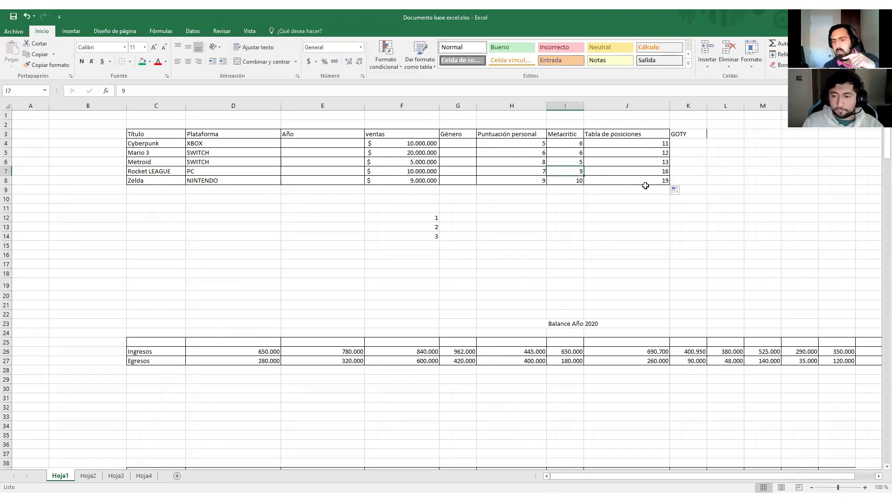
{"action": "left_click", "coordinate": [645, 182]}
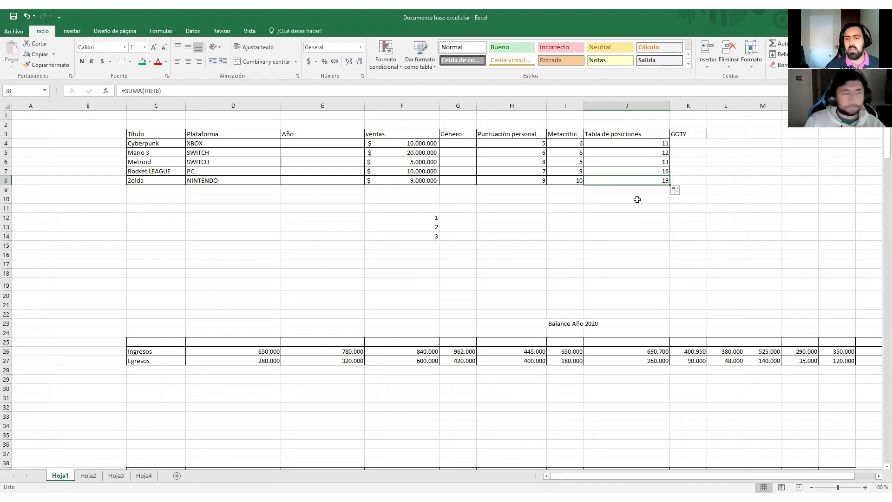
{"action": "left_click", "coordinate": [622, 199]}
{"action": "left_click", "coordinate": [639, 180]}
{"action": "left_click_drag", "start_coordinate": [649, 144], "coordinate": [657, 181]}
{"action": "left_click", "coordinate": [657, 181]}
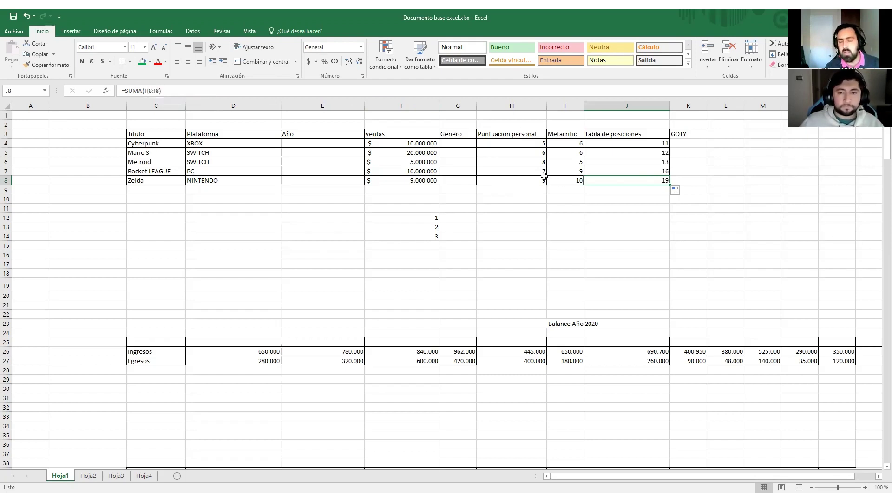
{"action": "left_click", "coordinate": [534, 144]}
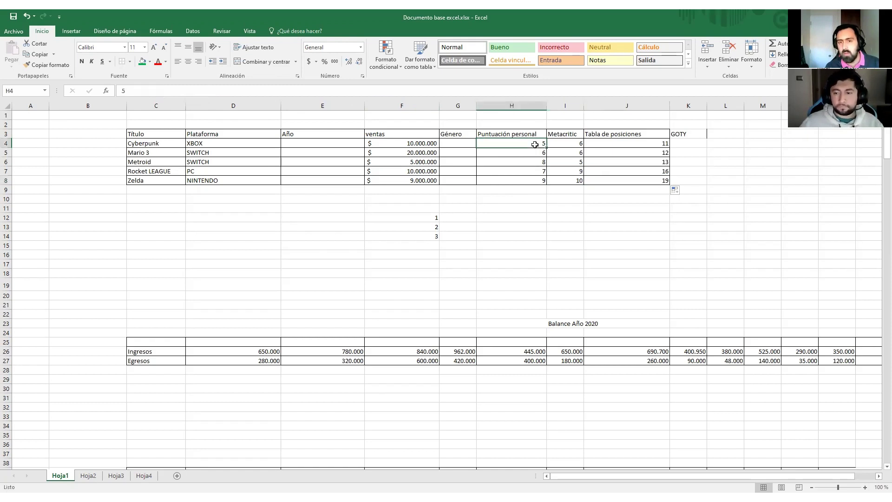
{"action": "left_click", "coordinate": [564, 142]}
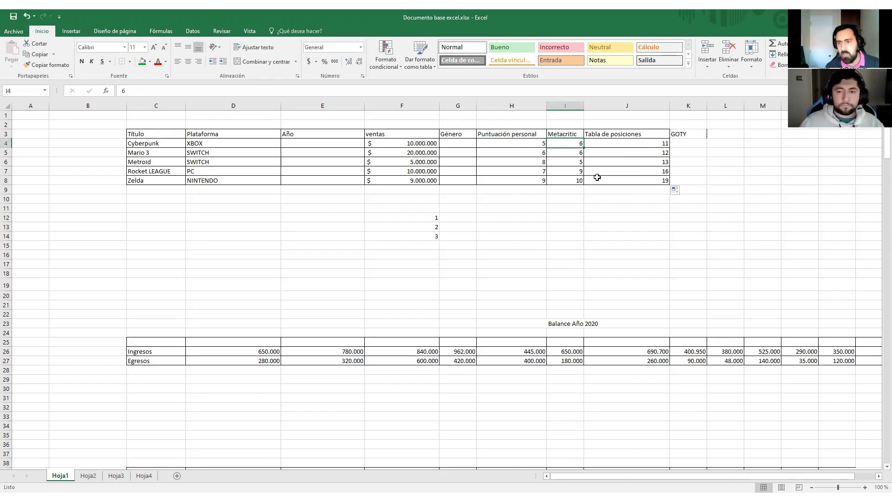
{"action": "left_click", "coordinate": [686, 136]}
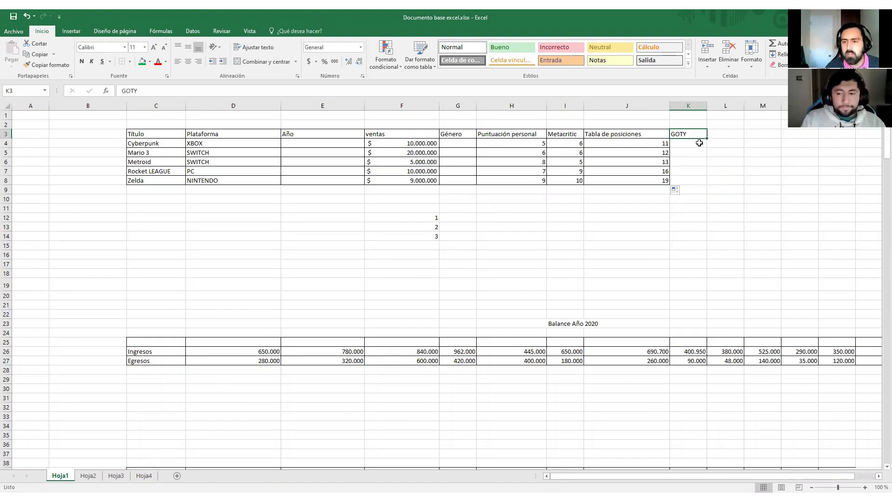
{"action": "left_click", "coordinate": [699, 143]}
{"action": "left_click", "coordinate": [696, 135]}
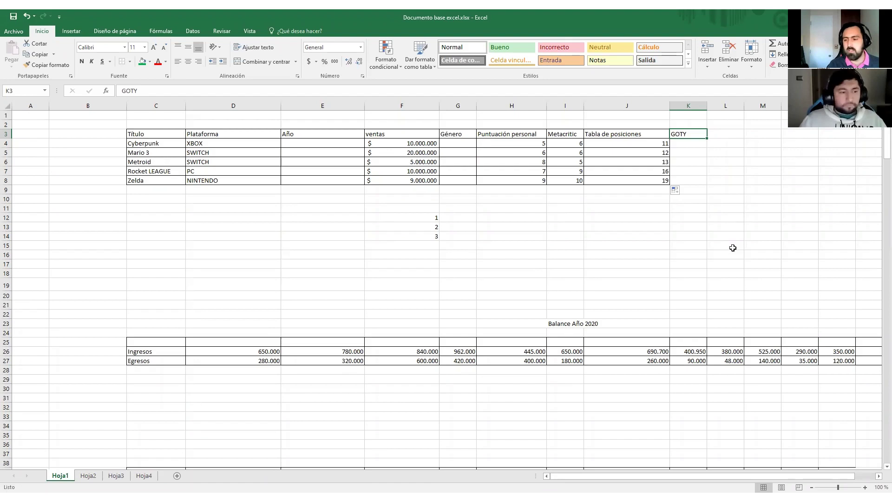
{"action": "key", "text": "alt+Tab"}
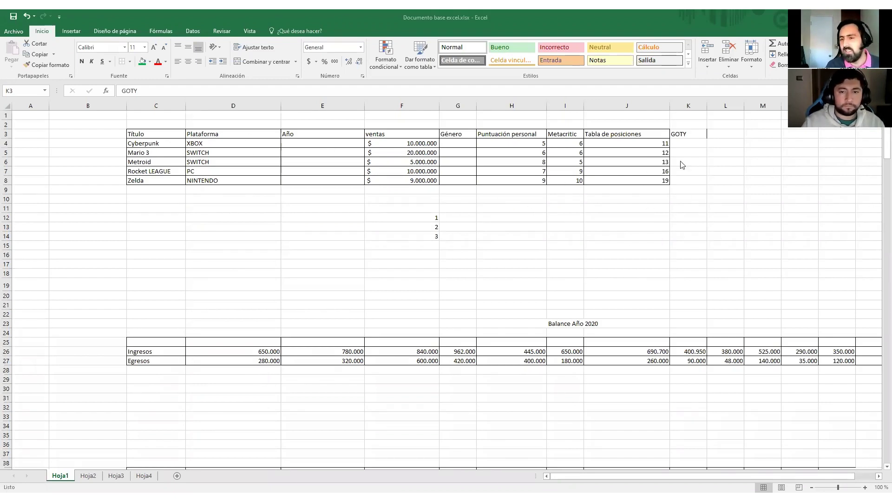
{"action": "left_click", "coordinate": [691, 145]}
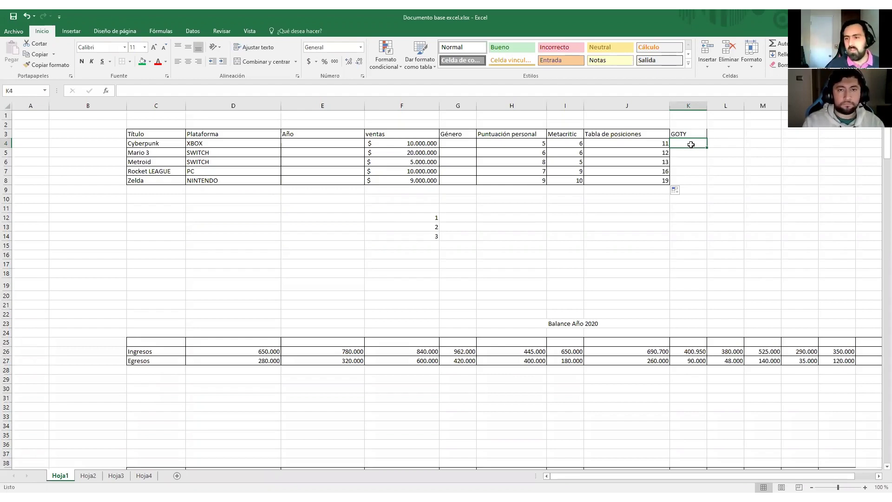
{"action": "left_click", "coordinate": [406, 144]}
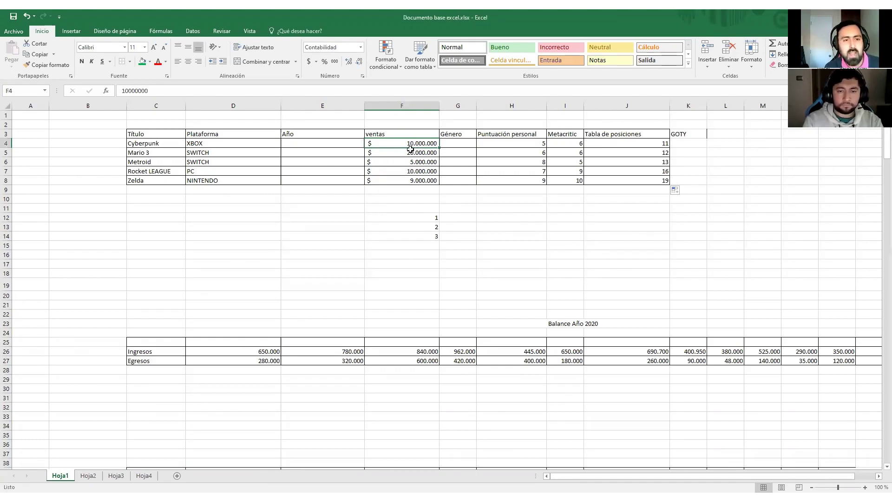
- Review the games' ventas, Puntuación personal and Metacritic values that serve as criteria for the GOTY column
{"action": "left_click", "coordinate": [391, 153]}
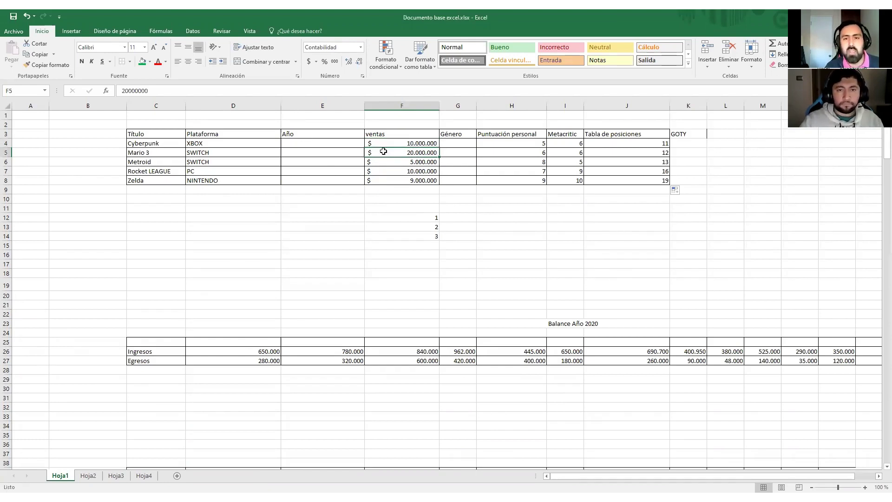
{"action": "left_click_drag", "start_coordinate": [162, 142], "coordinate": [424, 145]}
{"action": "left_click", "coordinate": [424, 145]}
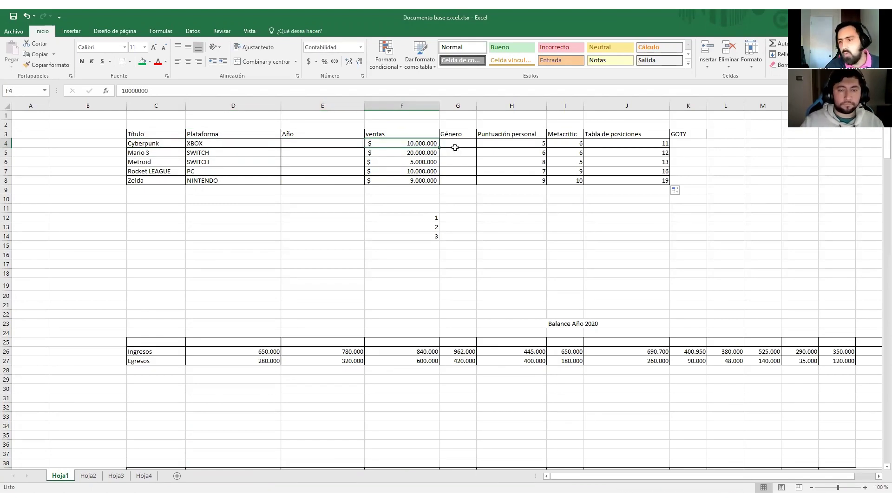
{"action": "left_click", "coordinate": [421, 152]}
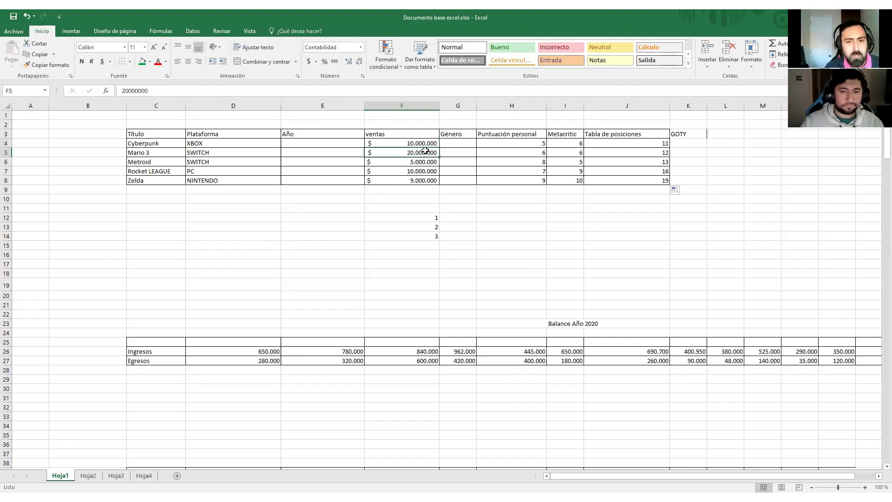
{"action": "left_click", "coordinate": [424, 164]}
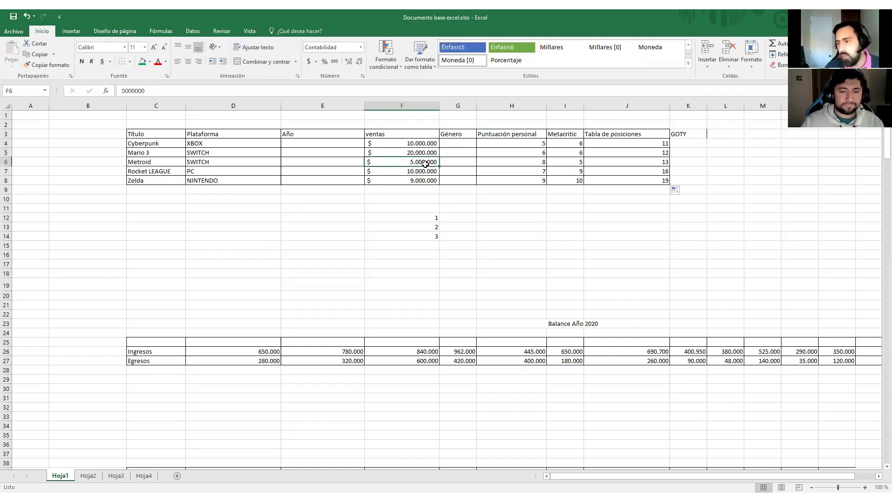
{"action": "left_click", "coordinate": [431, 181]}
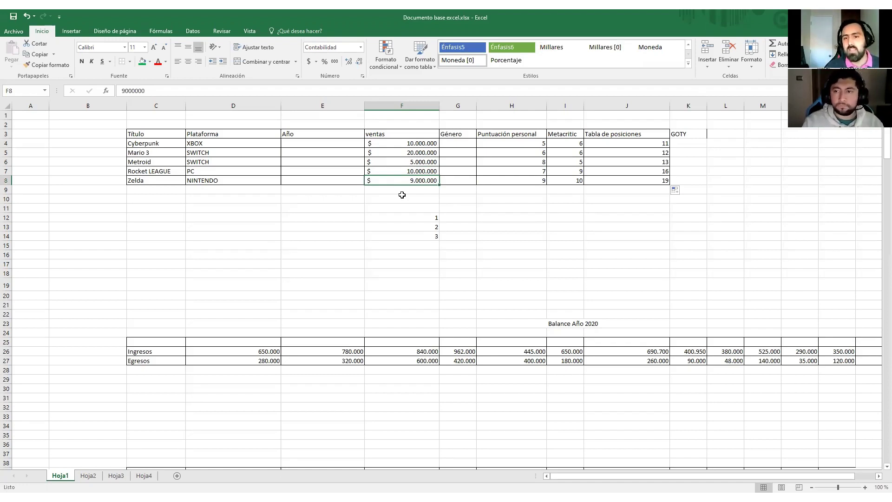
{"action": "left_click_drag", "start_coordinate": [534, 143], "coordinate": [538, 172]}
{"action": "left_click_drag", "start_coordinate": [433, 145], "coordinate": [435, 164]}
{"action": "left_click", "coordinate": [502, 161]}
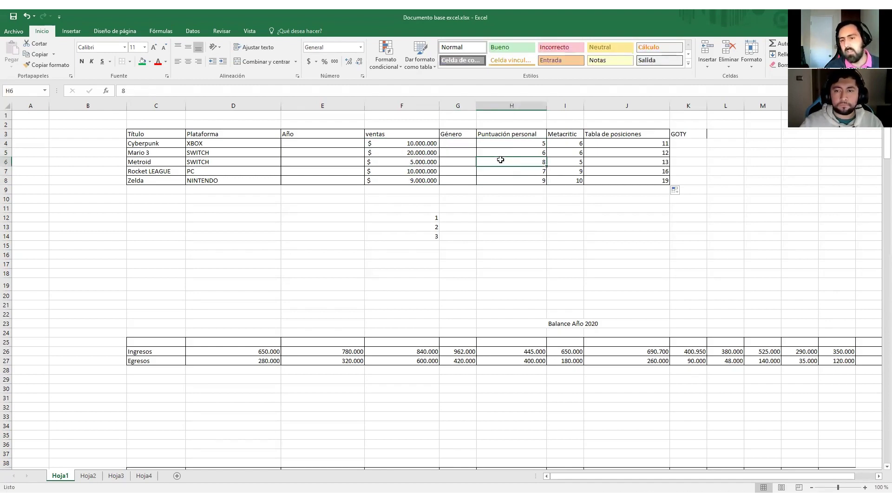
{"action": "left_click", "coordinate": [570, 145]}
{"action": "left_click_drag", "start_coordinate": [570, 144], "coordinate": [575, 169]}
{"action": "left_click", "coordinate": [575, 169]}
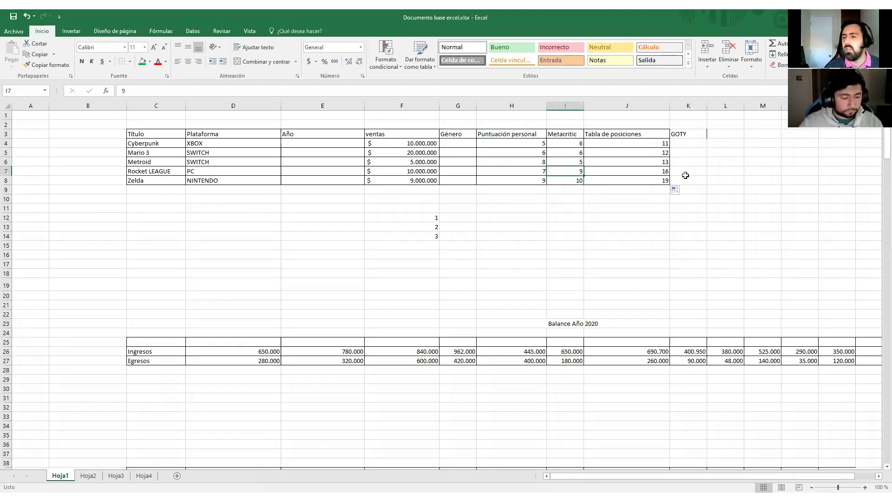
{"action": "left_click", "coordinate": [690, 146]}
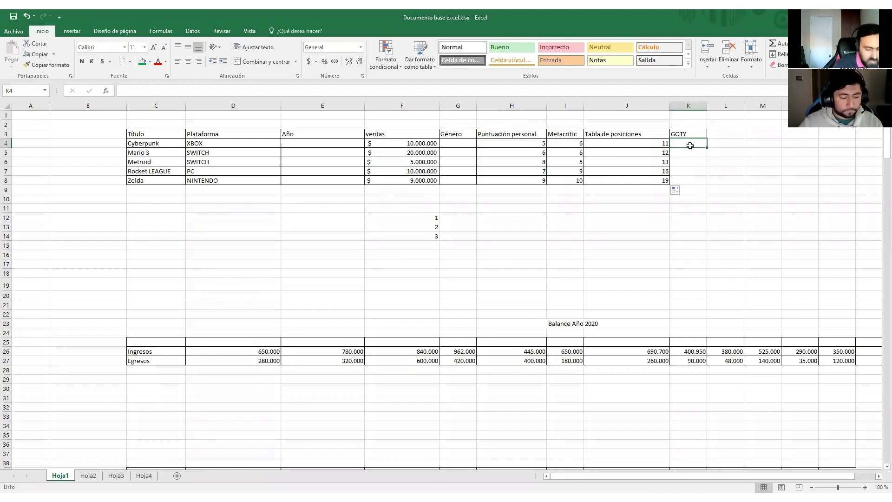
{"action": "type", "text": "="}
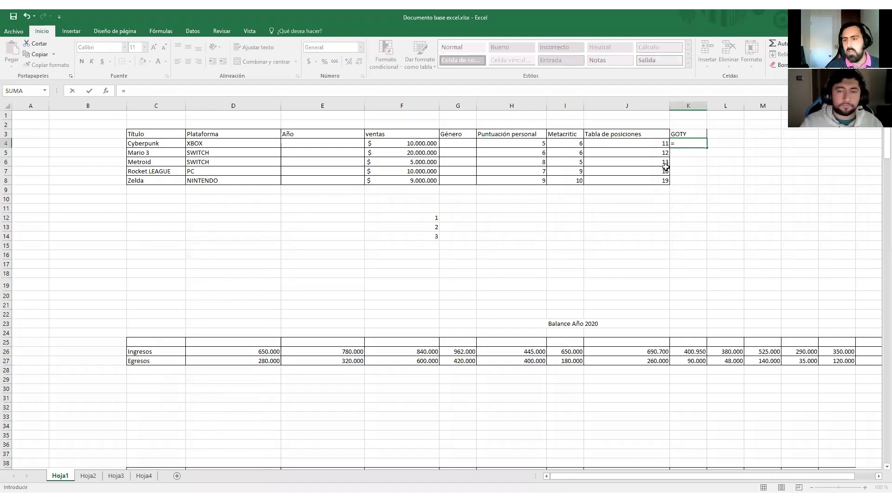
{"action": "key", "text": "F2"}
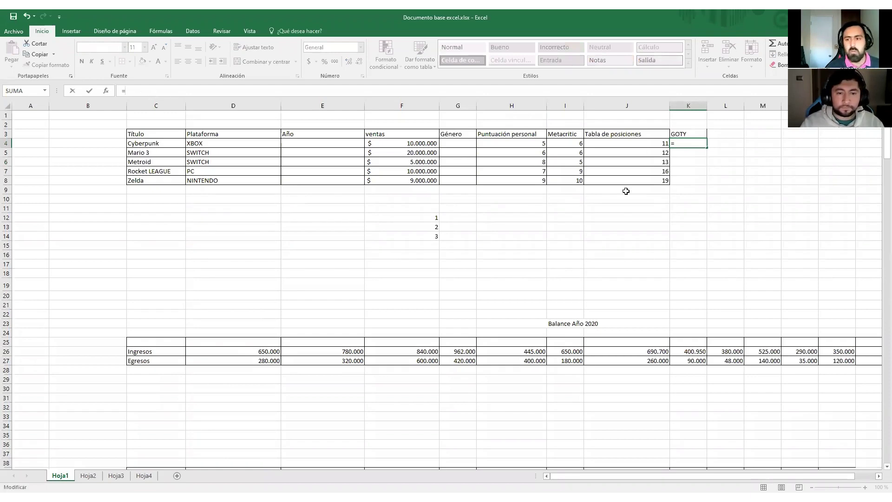
{"action": "left_click", "coordinate": [688, 152]}
{"action": "key", "text": "Escape"}
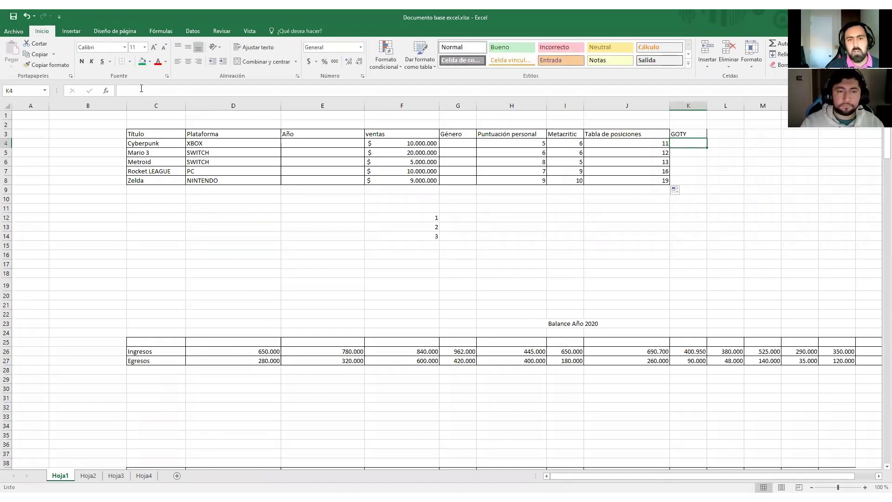
{"action": "double_click", "coordinate": [679, 140]}
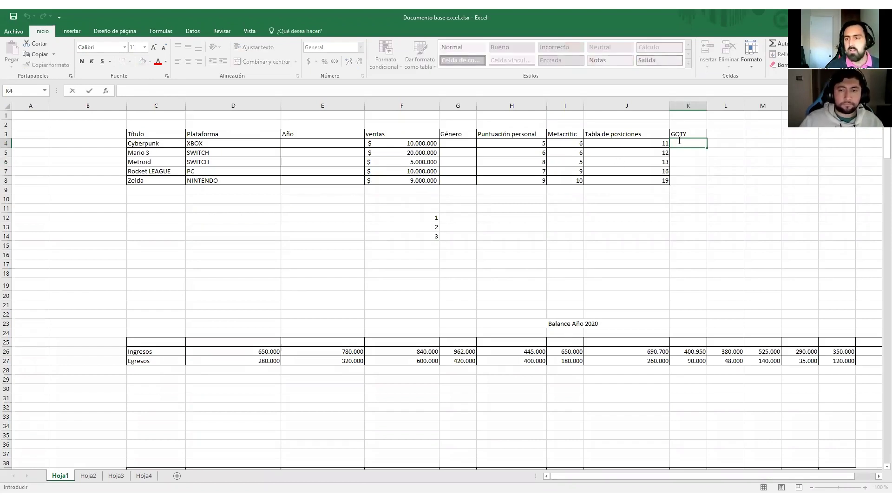
{"action": "key", "text": "Escape"}
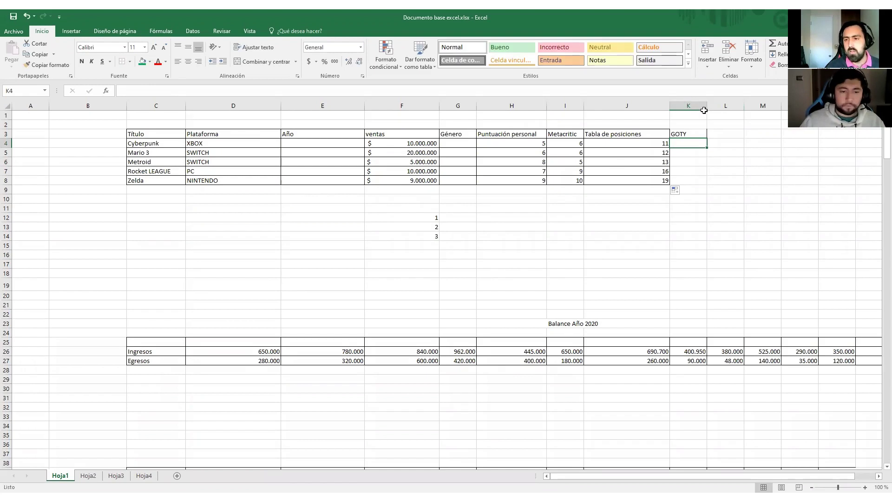
- Widen the GOTY column and start a SI formula with a nested Y function in K4
{"action": "left_click_drag", "start_coordinate": [704, 110], "coordinate": [756, 110]}
{"action": "double_click", "coordinate": [681, 144]}
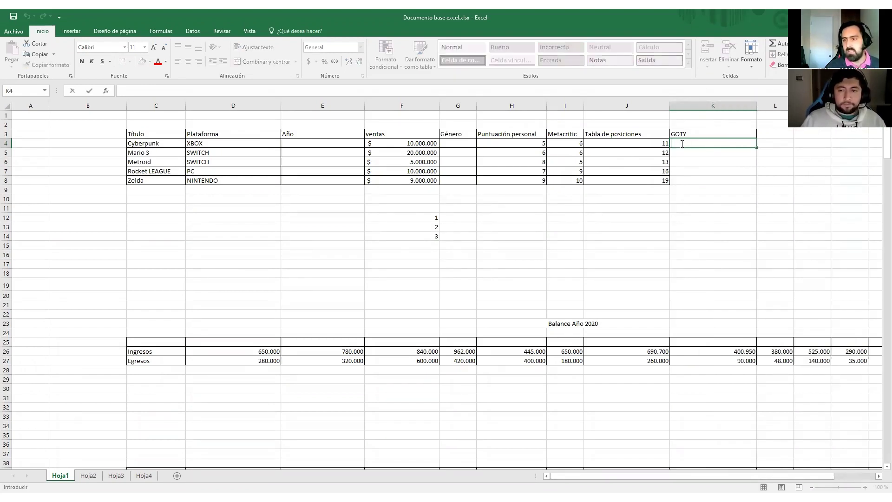
{"action": "type", "text": "="}
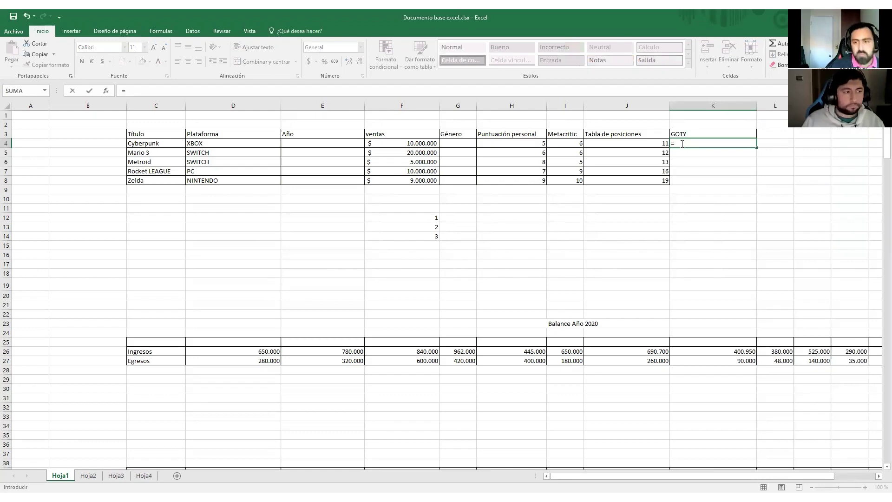
{"action": "type", "text": "SI"}
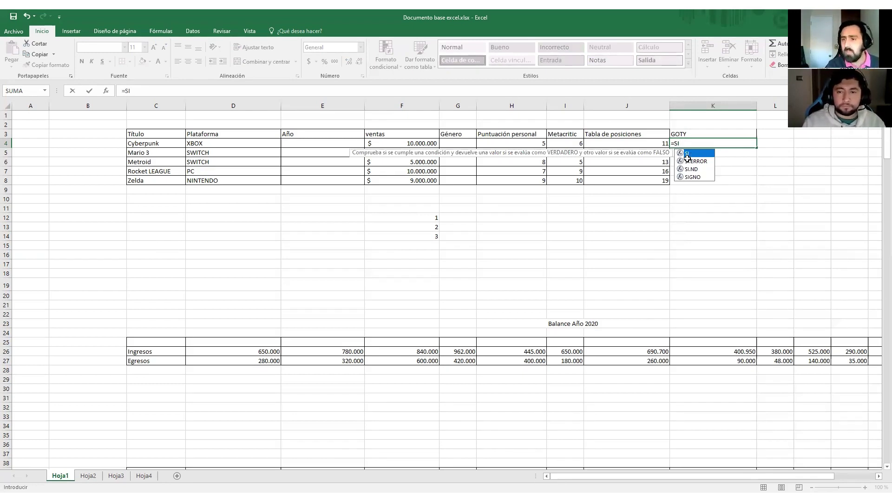
{"action": "double_click", "coordinate": [690, 154]}
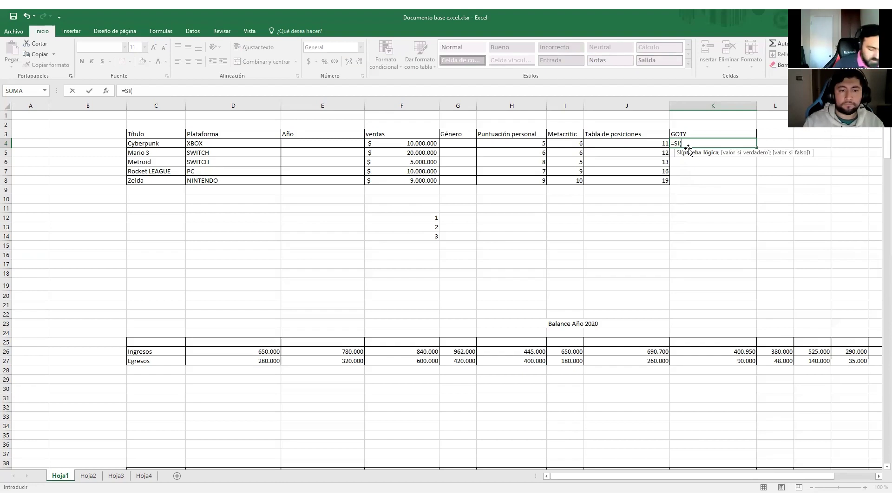
{"action": "type", "text": "Y"}
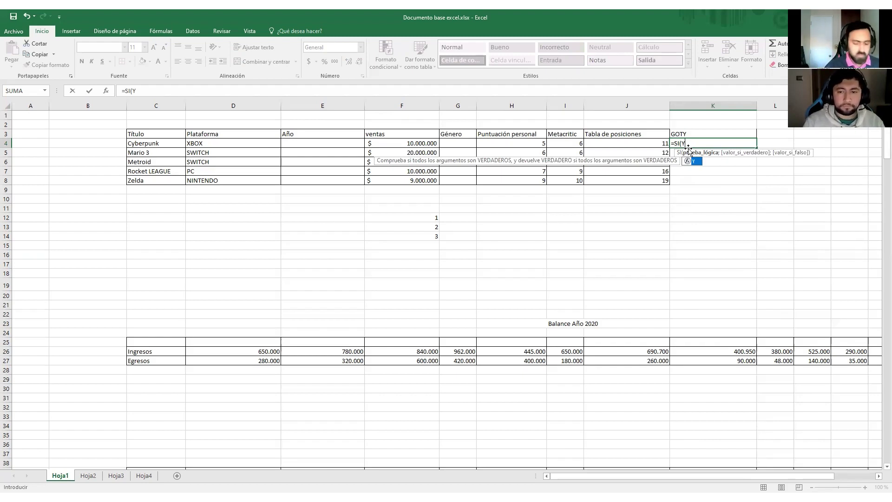
{"action": "type", "text": "("}
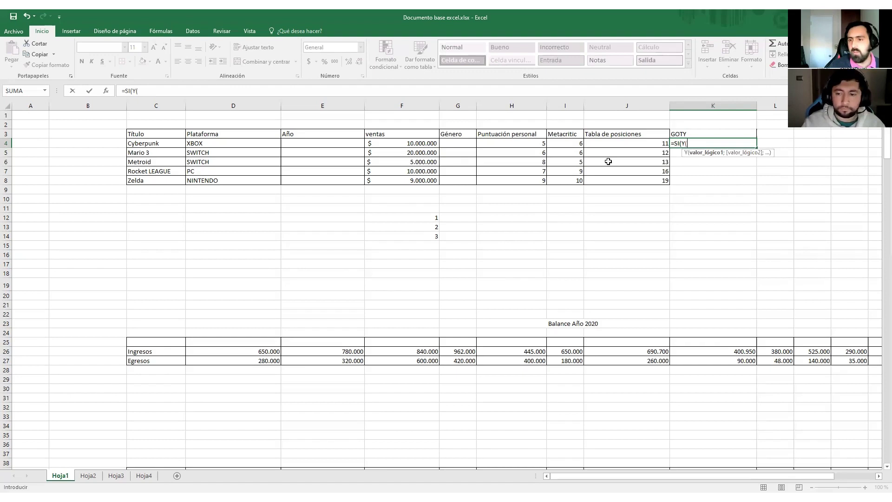
- Add the first Y condition to the K4 formula, requiring the Cyberpunk row's ventas to satisfy F4>=10000000
{"action": "left_click", "coordinate": [414, 143]}
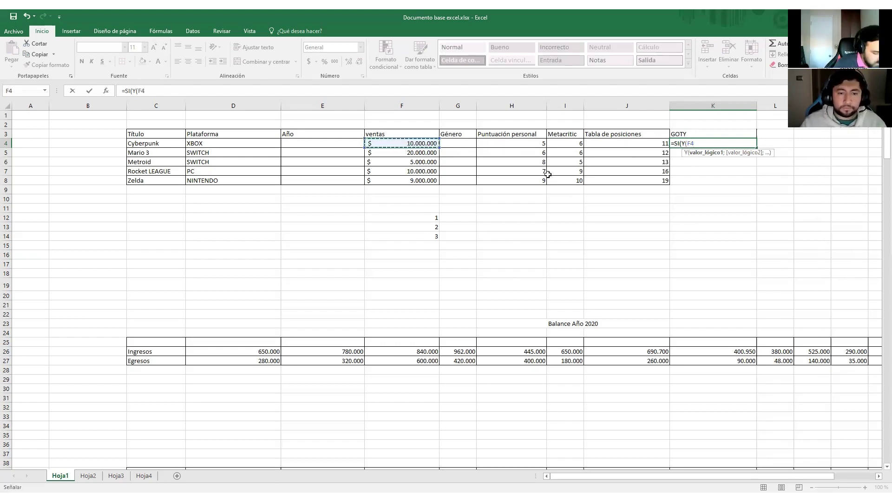
{"action": "type", "text": ">"}
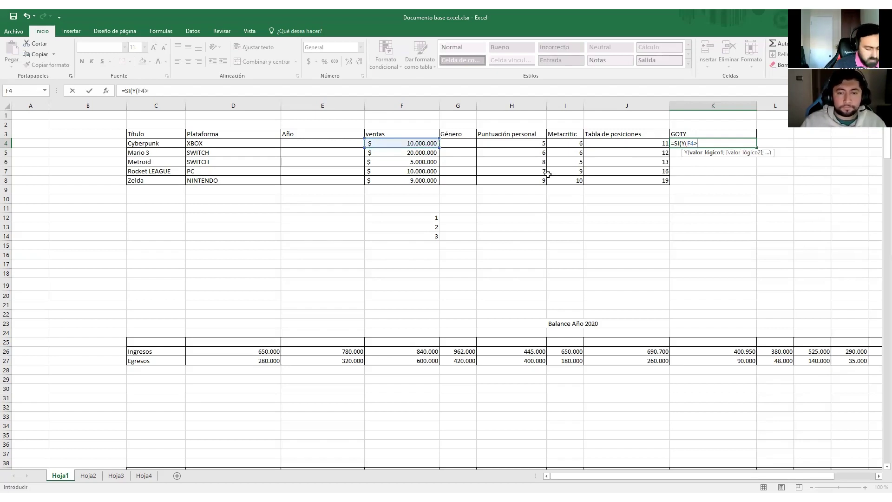
{"action": "type", "text": "="}
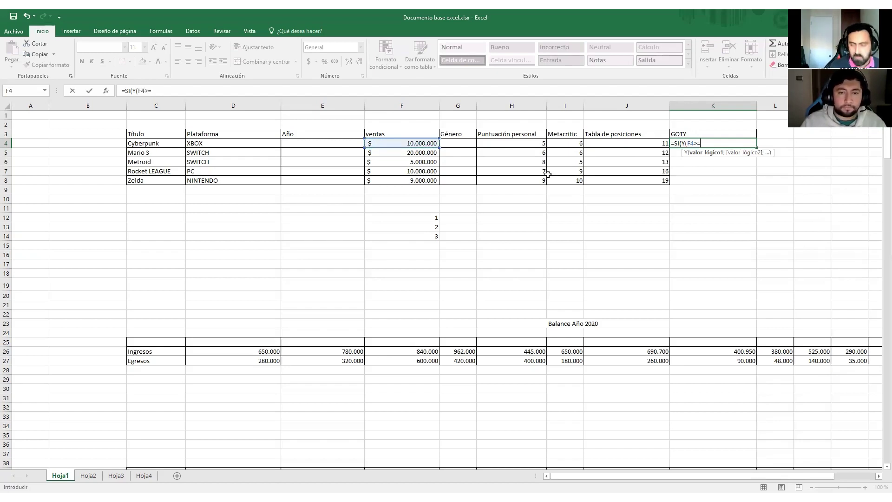
{"action": "type", "text": "1000"}
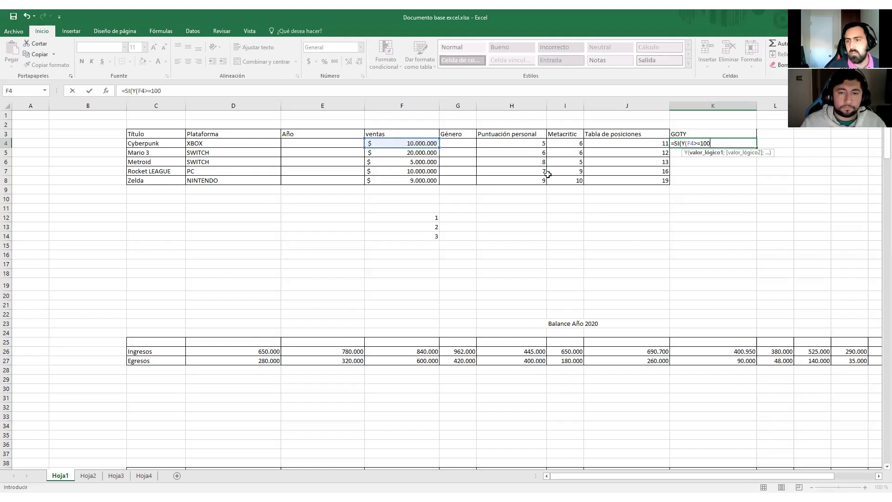
{"action": "key", "text": "BackSpace"}
{"action": "key", "text": "BackSpace"}
{"action": "key", "text": "BackSpace"}
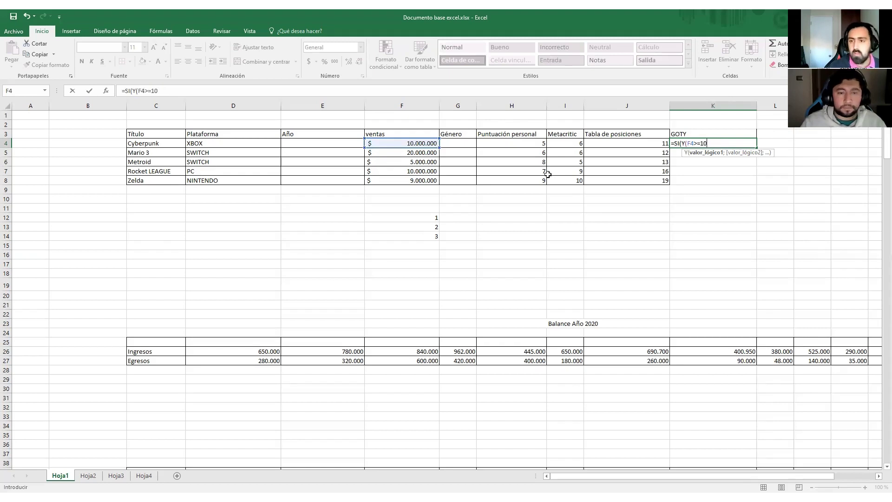
{"action": "type", "text": "00"}
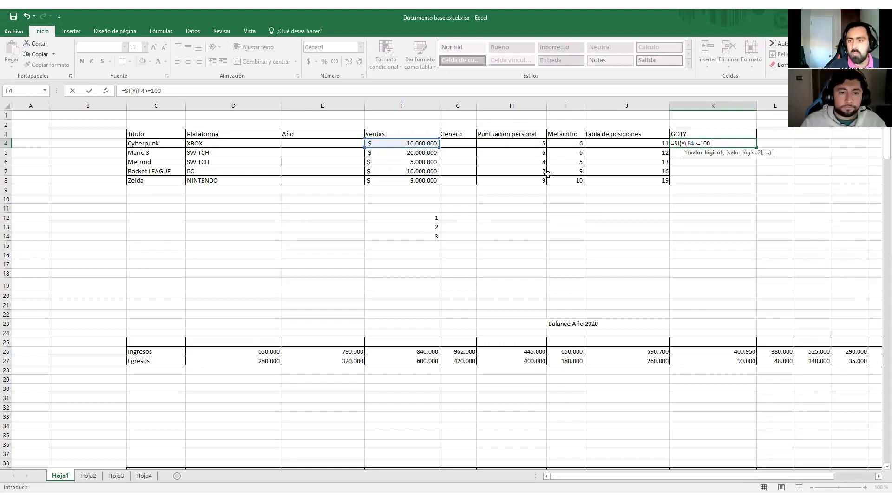
{"action": "type", "text": "00000"}
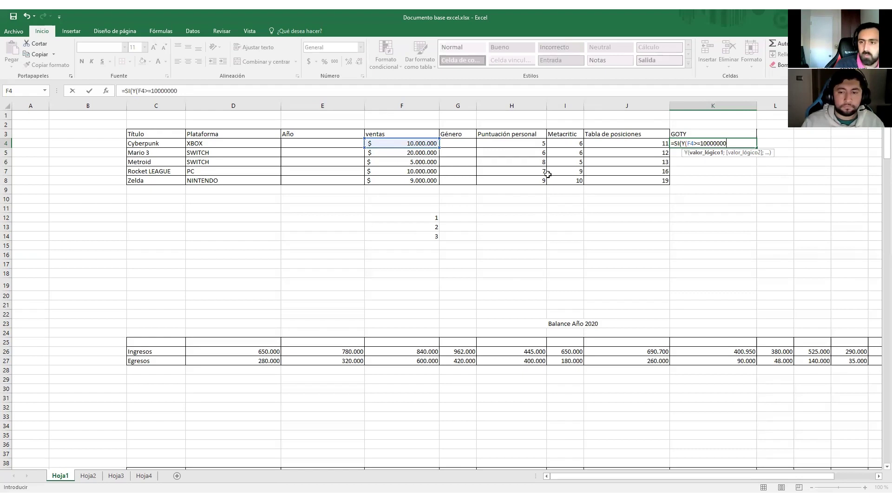
{"action": "type", "text": ";"}
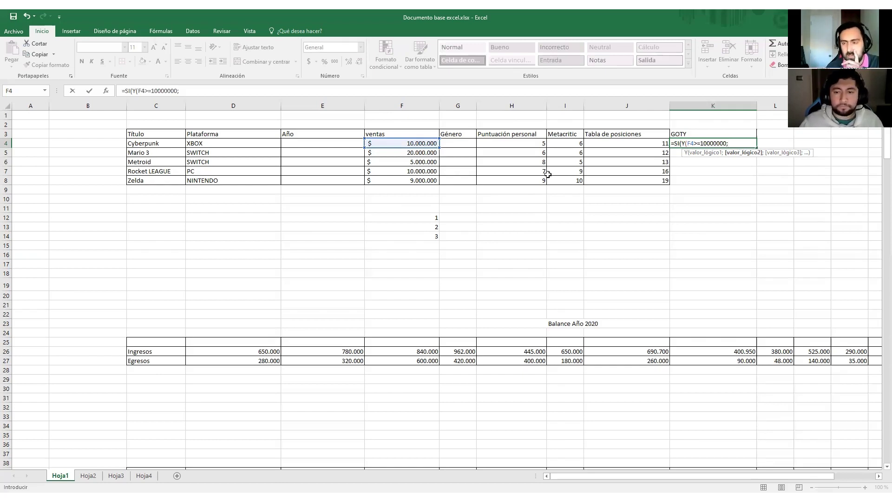
- Add the second Y condition H4>=7 for the Cyberpunk row's Puntuación personal
{"action": "left_click", "coordinate": [520, 144]}
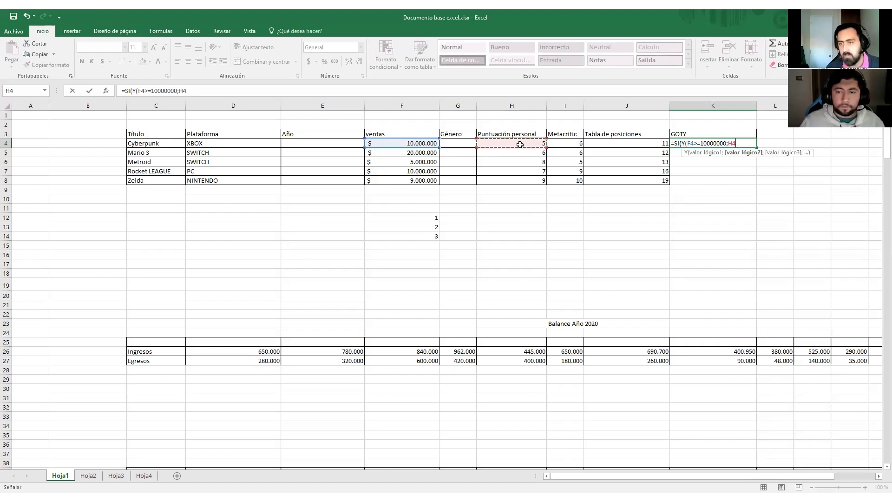
{"action": "type", "text": ">"}
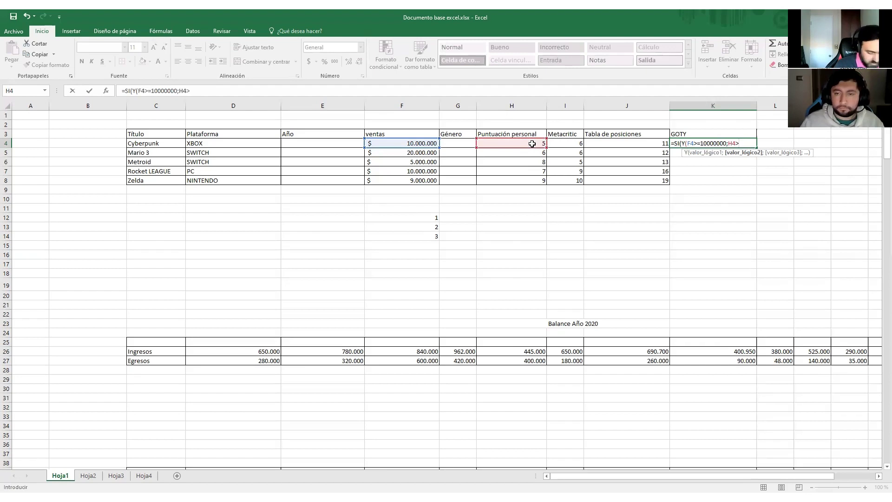
{"action": "type", "text": "=7"}
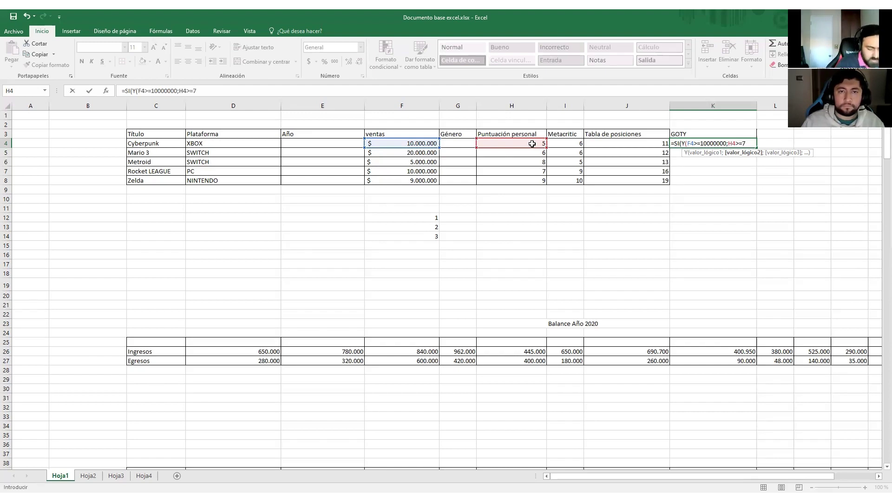
{"action": "type", "text": ";"}
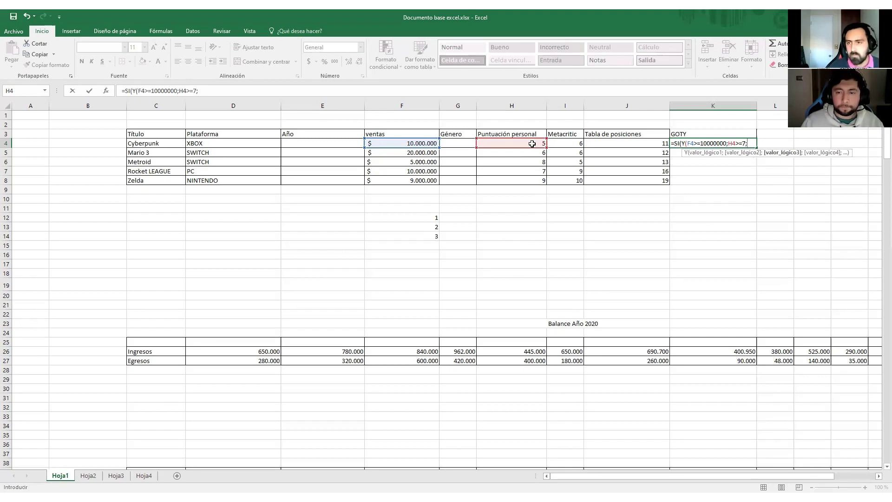
- Add the third Y condition I4>=8 for Metacritic and close the Y function, moving on to SI's true value
{"action": "left_click", "coordinate": [576, 144]}
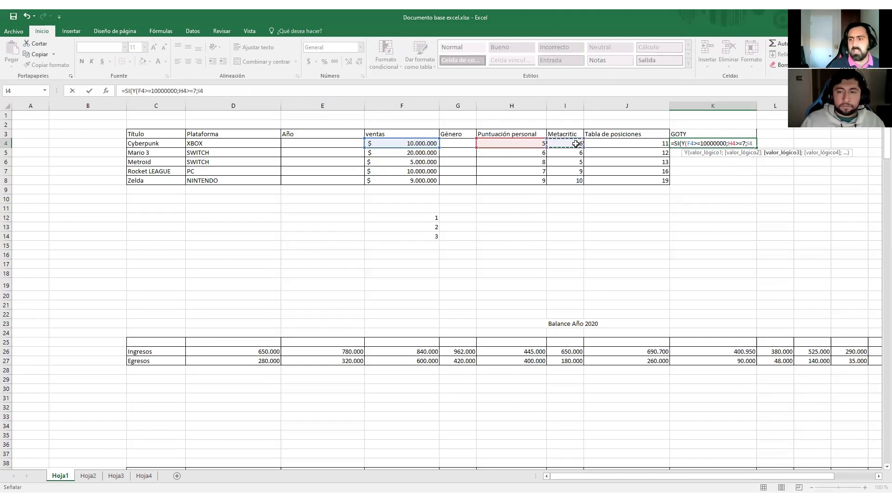
{"action": "type", "text": ">="}
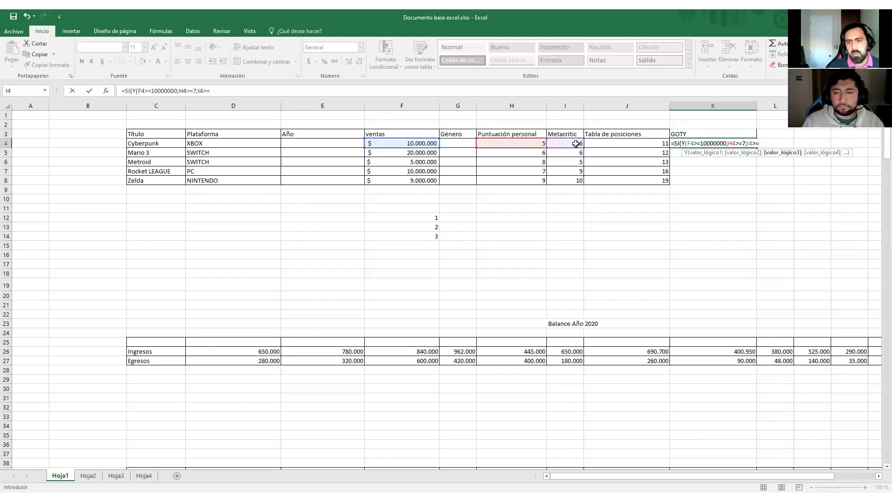
{"action": "type", "text": "8"}
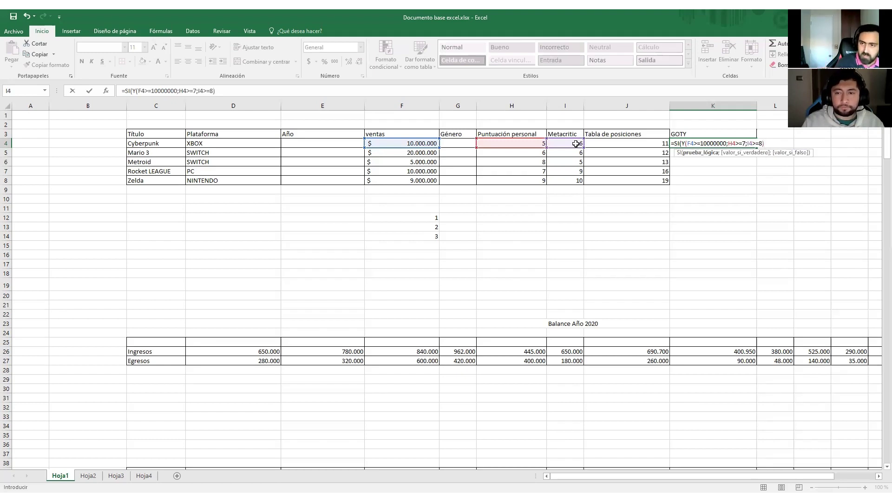
{"action": "type", "text": ";"}
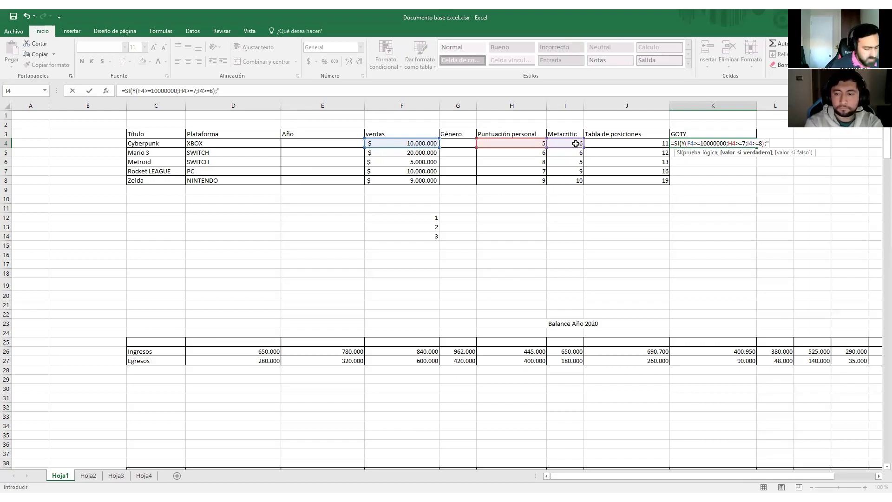
- Complete the K4 formula with "SI" as the true value and "NO" as the false value, and enter it
{"action": "type", "text": "si"}
{"action": "key", "text": "BackSpace"}
{"action": "key", "text": "BackSpace"}
{"action": "type", "text": "SI"}
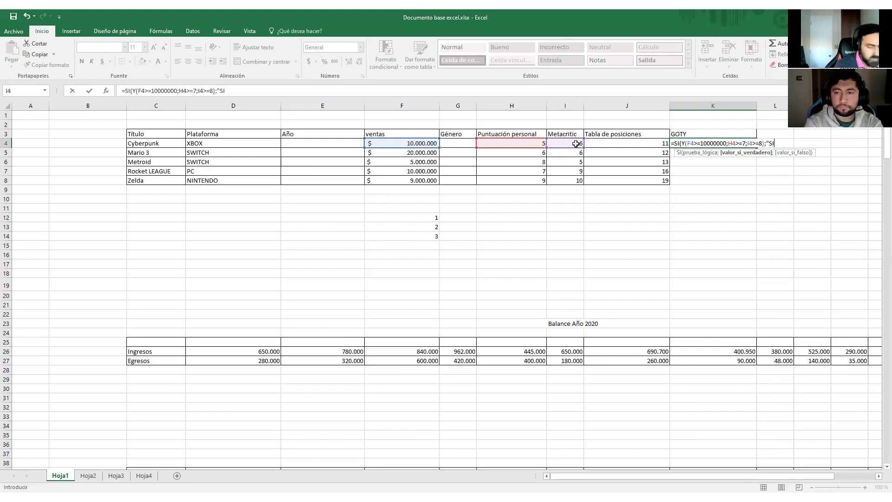
{"action": "type", "text": "!"}
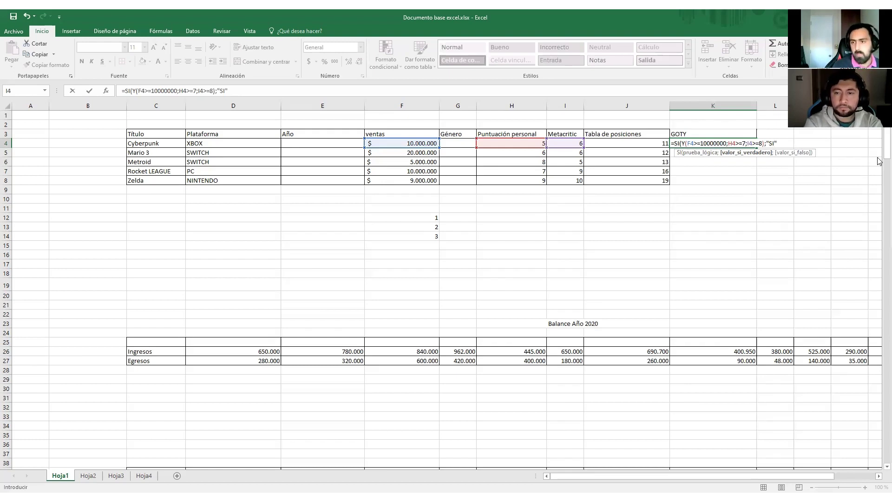
{"action": "type", "text": ";"}
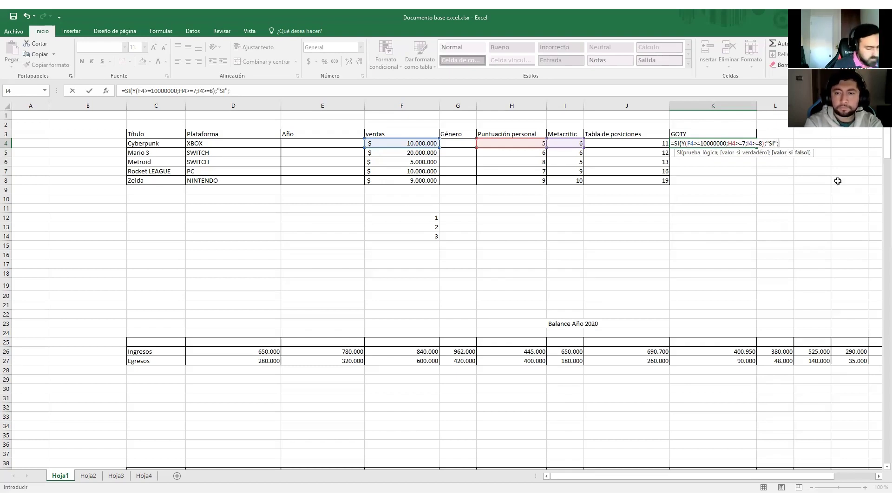
{"action": "type", "text": "\""}
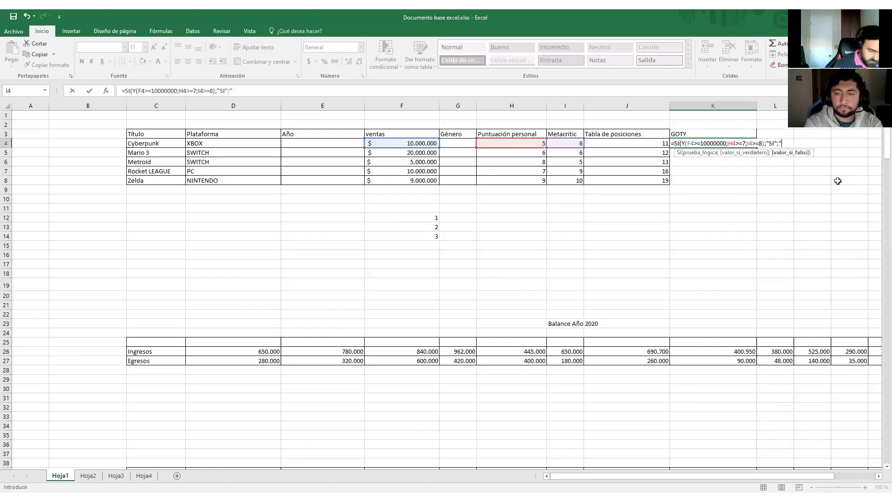
{"action": "type", "text": "NO"}
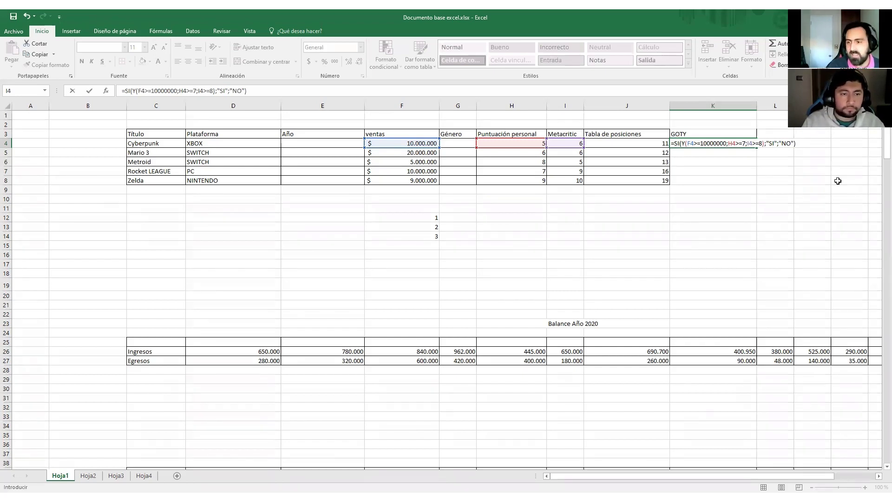
{"action": "key", "text": "Return"}
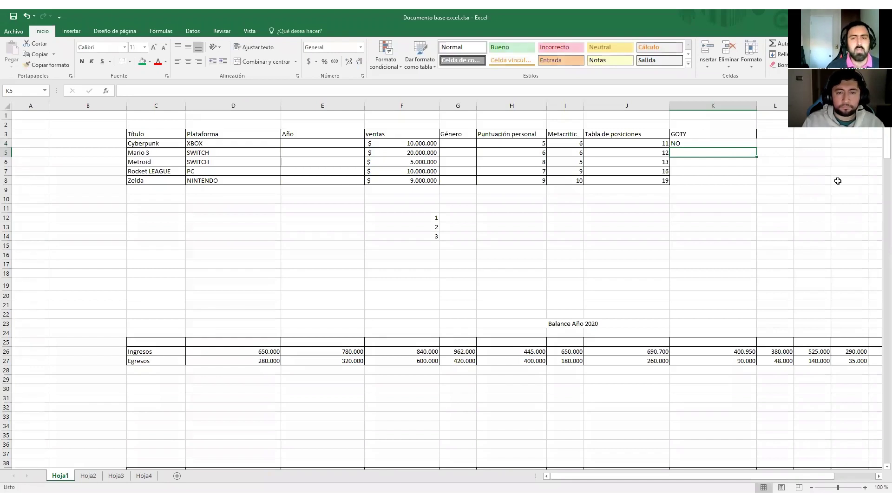
- Review the Cyberpunk row's GOTY formula against its Metacritic value and fill the formula from K4 down to K8
{"action": "left_click", "coordinate": [716, 142]}
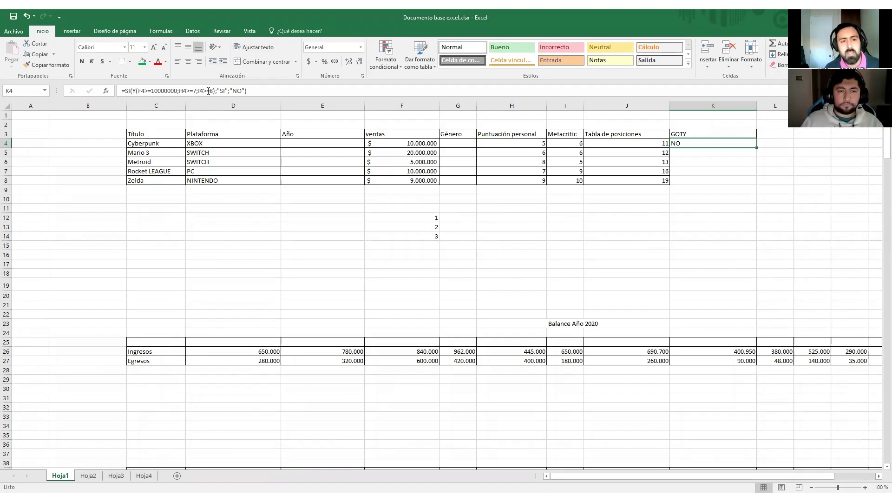
{"action": "left_click", "coordinate": [568, 146]}
{"action": "left_click", "coordinate": [675, 143]}
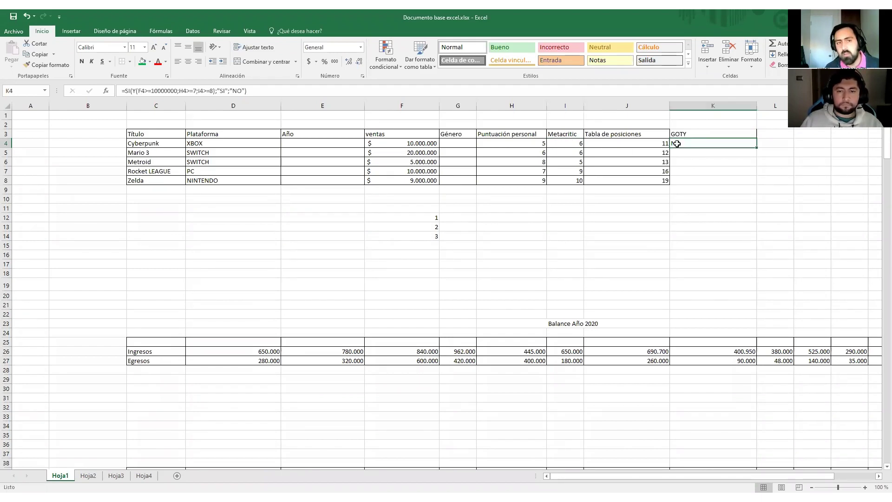
{"action": "left_click", "coordinate": [560, 142]}
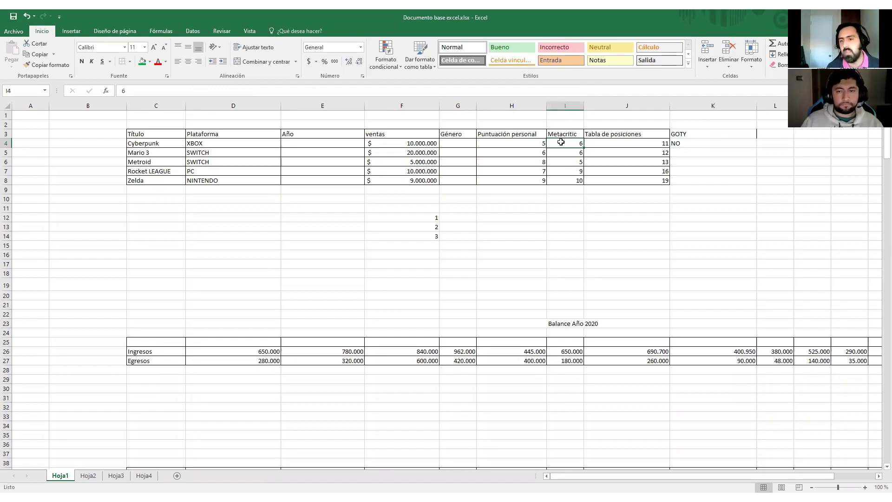
{"action": "left_click", "coordinate": [697, 142]}
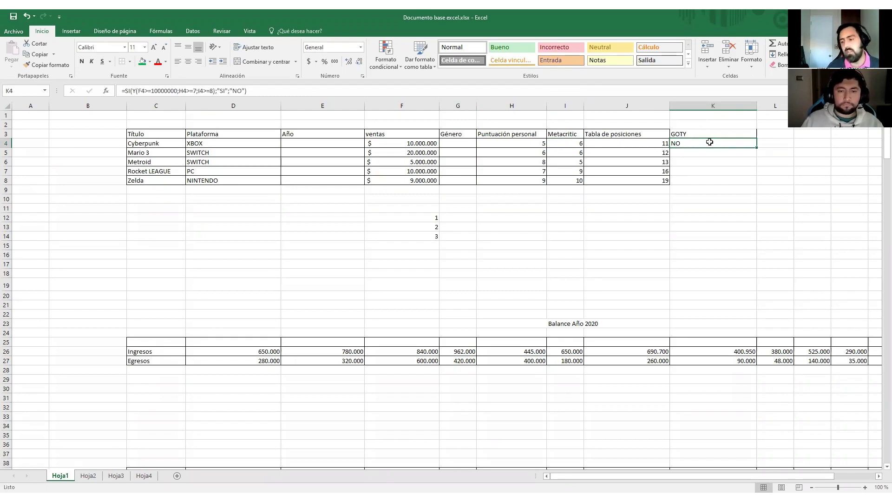
{"action": "scroll", "coordinate": [739, 151], "scroll_direction": "down", "scroll_amount": 1}
{"action": "scroll", "coordinate": [739, 151], "scroll_direction": "up", "scroll_amount": 1}
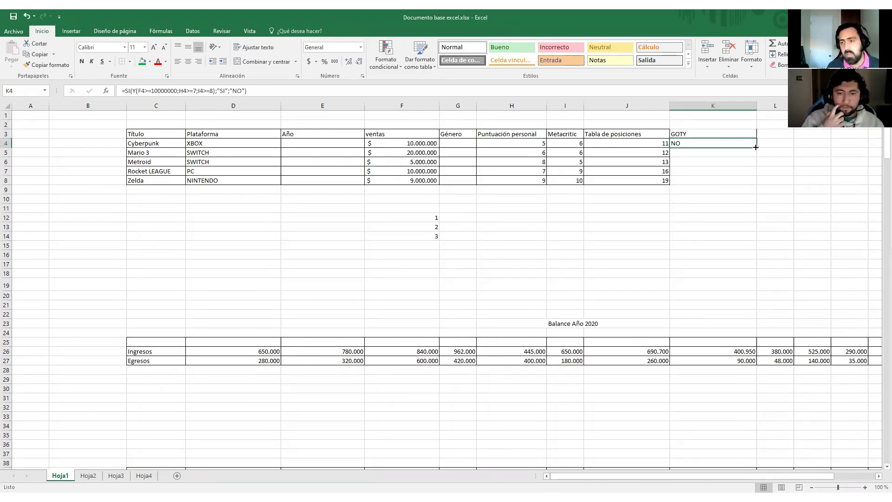
{"action": "left_click_drag", "start_coordinate": [756, 147], "coordinate": [757, 184]}
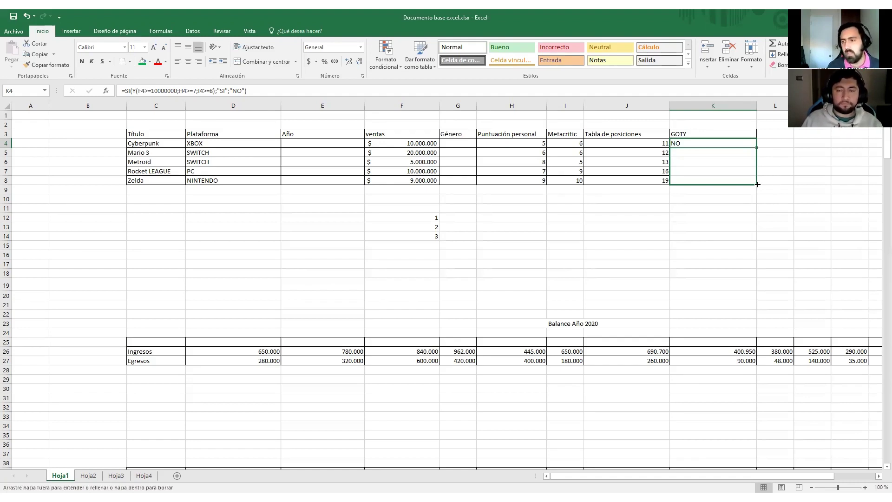
{"action": "left_click_drag", "start_coordinate": [757, 184], "coordinate": [757, 184]}
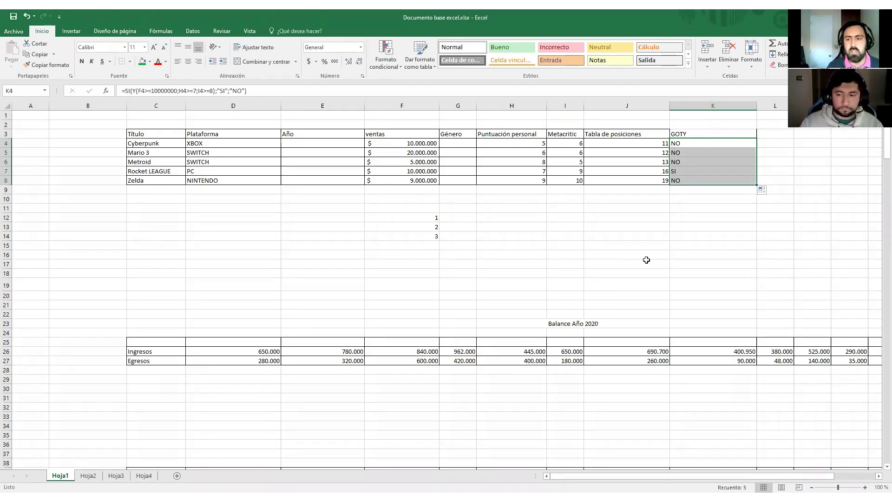
- Check the Rocket LEAGUE row's ventas, Puntuación personal and Metacritic values against its GOTY formula
{"action": "left_click", "coordinate": [422, 170]}
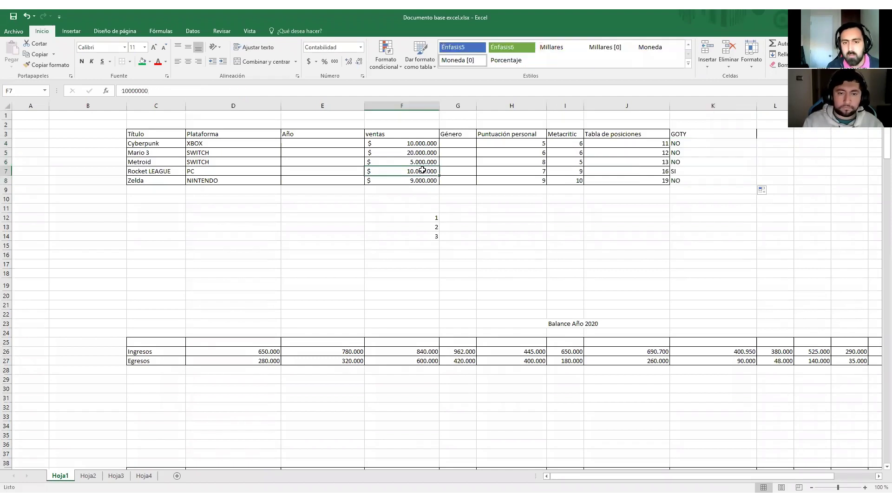
{"action": "left_click", "coordinate": [534, 172]}
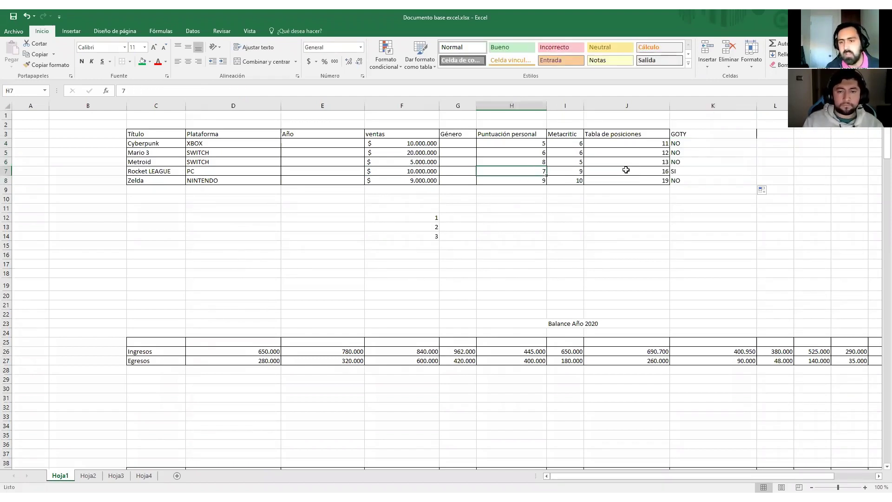
{"action": "left_click", "coordinate": [574, 171]}
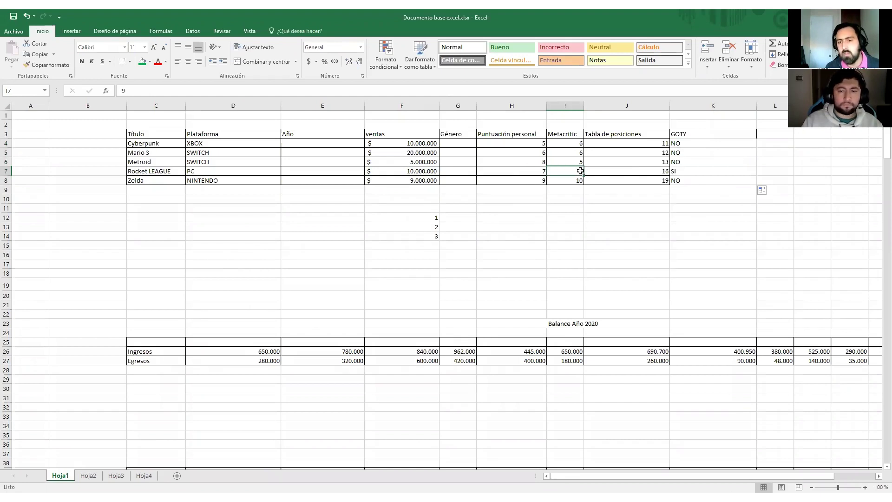
{"action": "left_click", "coordinate": [686, 170]}
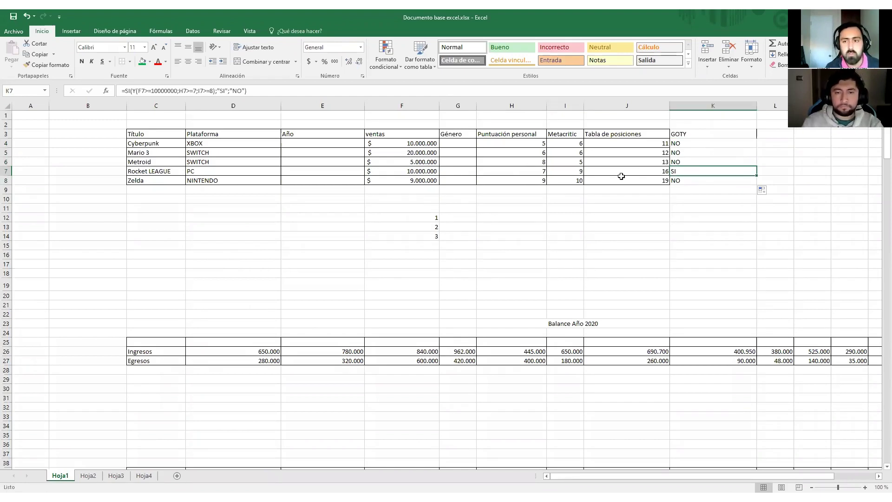
{"action": "left_click", "coordinate": [575, 173]}
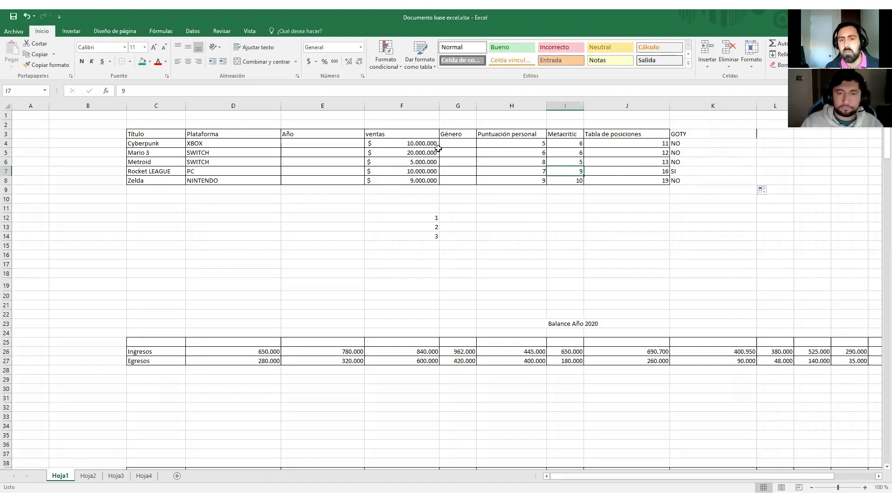
- Set the Cyberpunk row's Puntuación personal to 9 and its Metacritic to 9, and check its GOTY result
{"action": "left_click", "coordinate": [420, 143]}
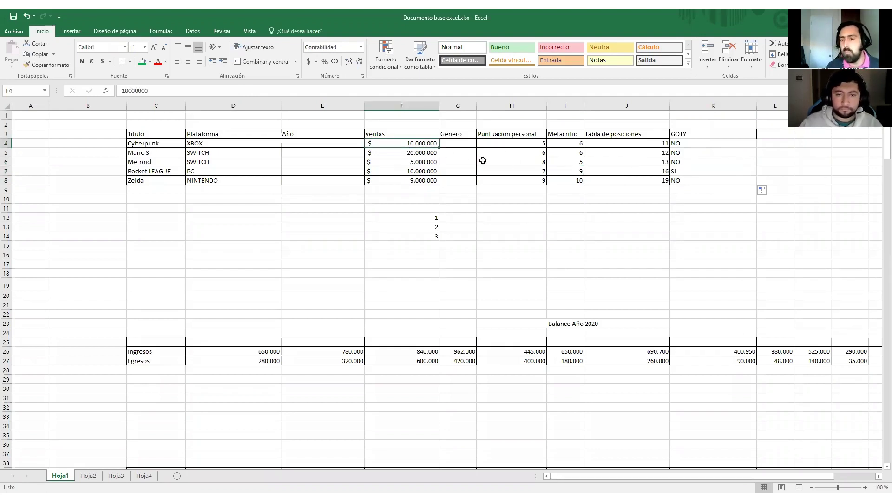
{"action": "left_click", "coordinate": [532, 143]}
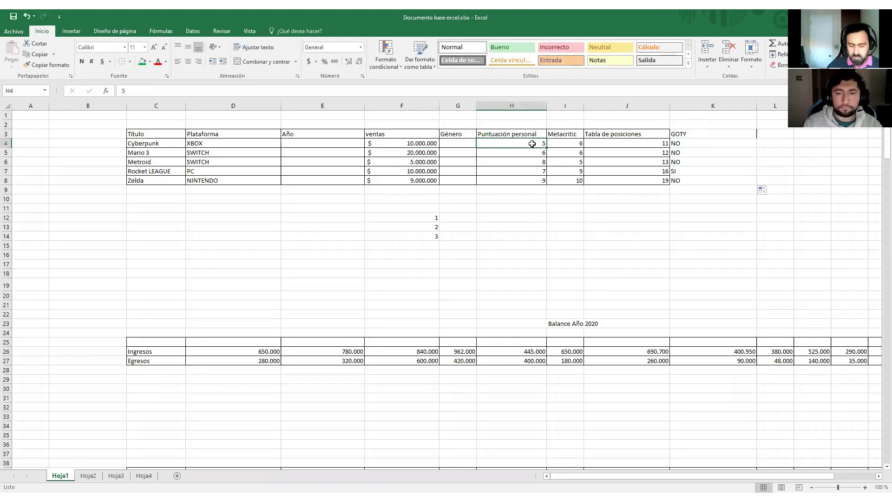
{"action": "type", "text": "9"}
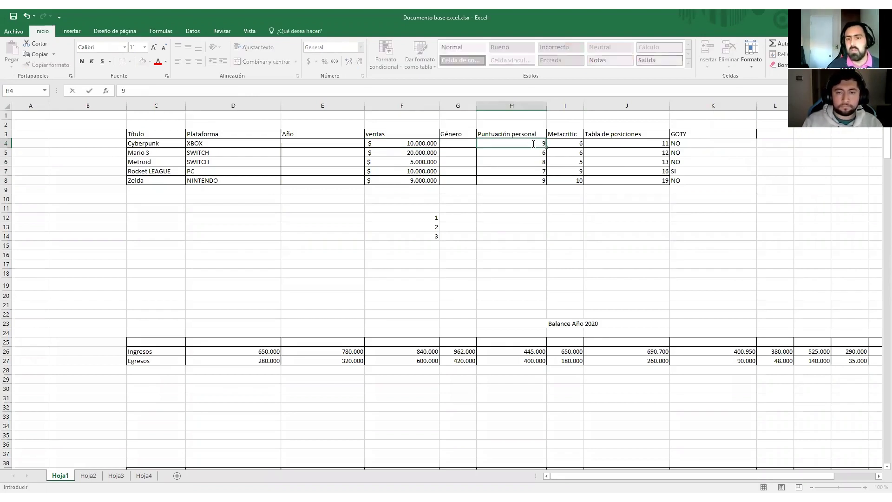
{"action": "key", "text": "Tab"}
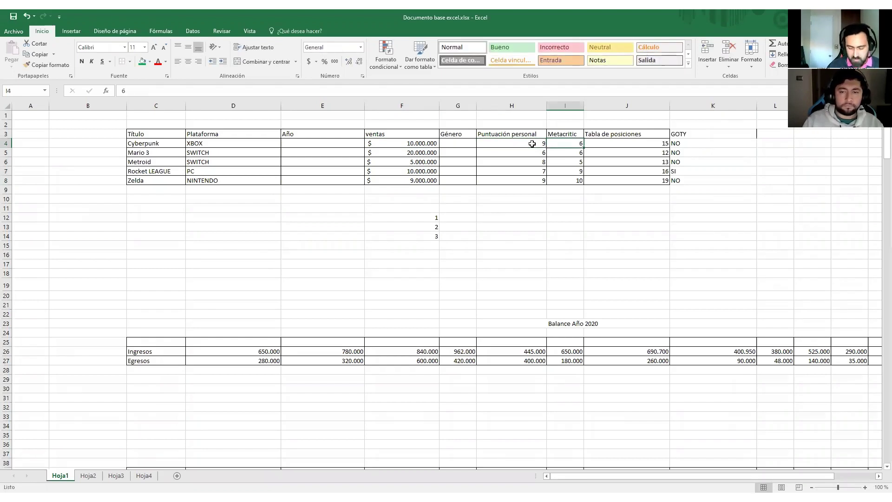
{"action": "type", "text": "9"}
{"action": "key", "text": "Return"}
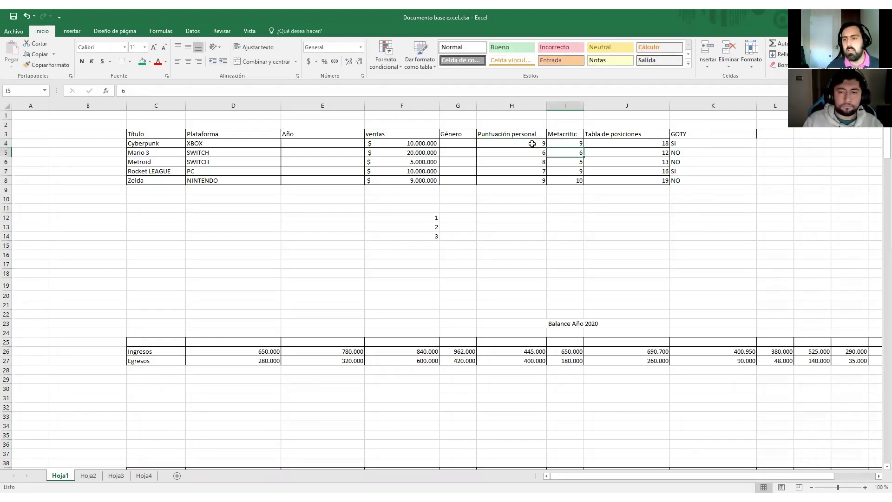
{"action": "left_click", "coordinate": [674, 144]}
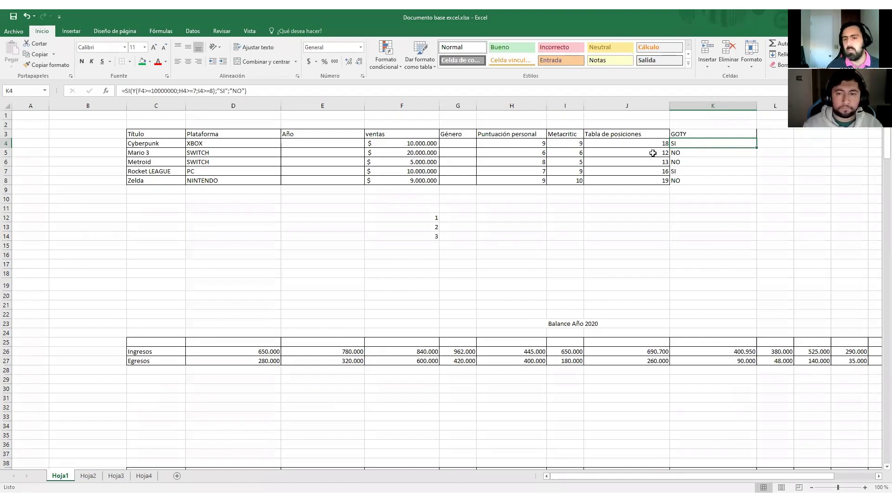
- Set the Cyberpunk row's Metacritic to 5 and check its GOTY result again
{"action": "left_click", "coordinate": [578, 141]}
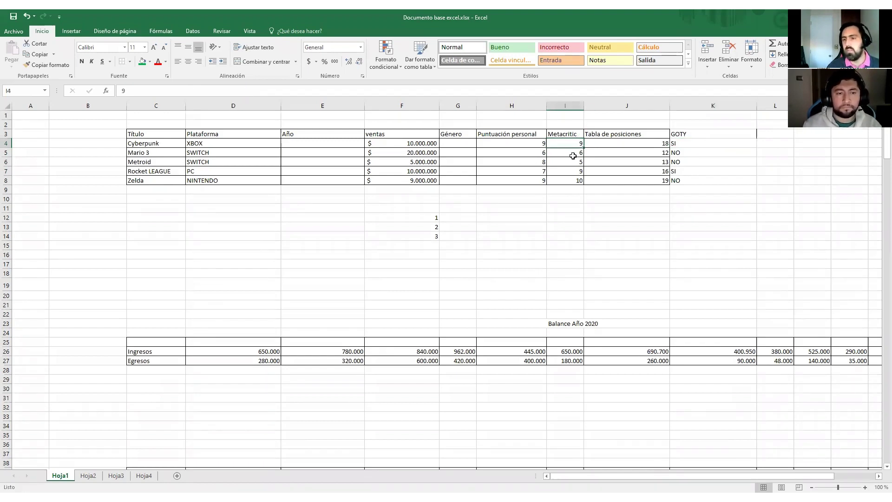
{"action": "type", "text": "5"}
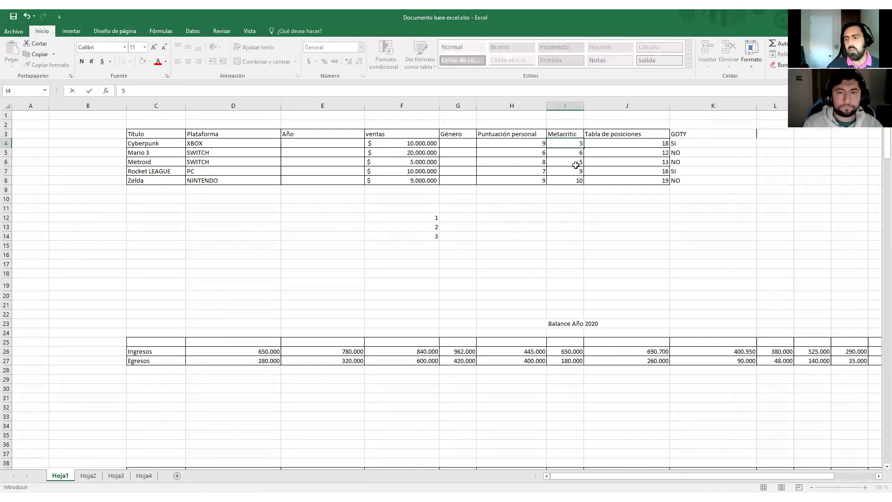
{"action": "key", "text": "Return"}
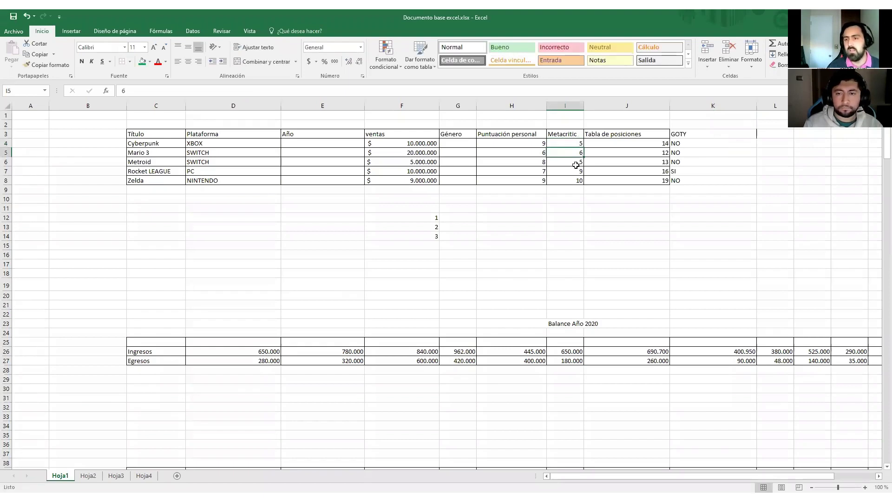
{"action": "left_click", "coordinate": [668, 146]}
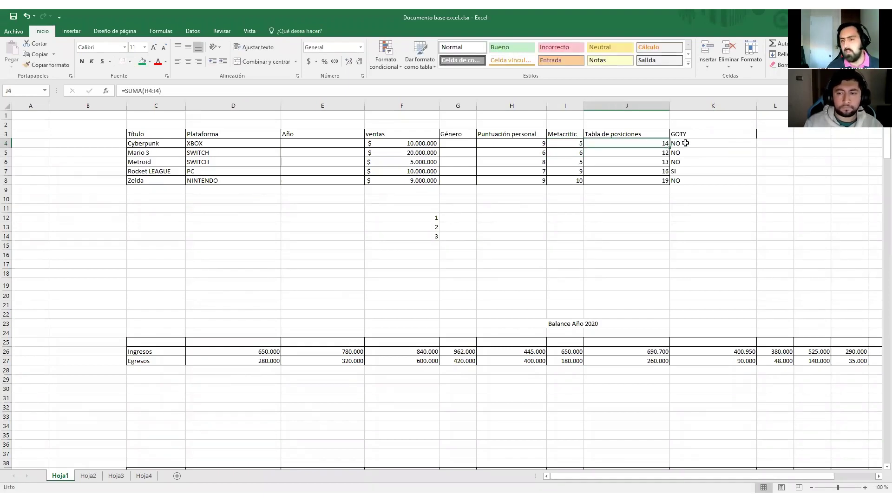
{"action": "left_click", "coordinate": [685, 143]}
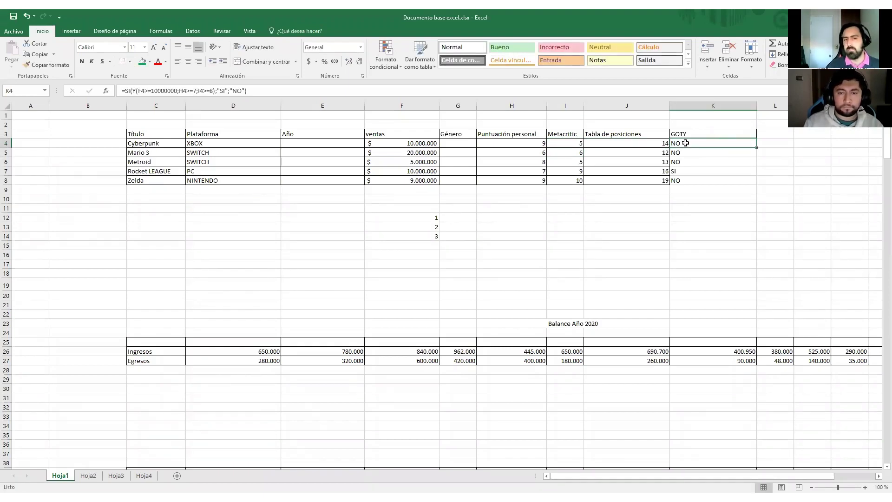
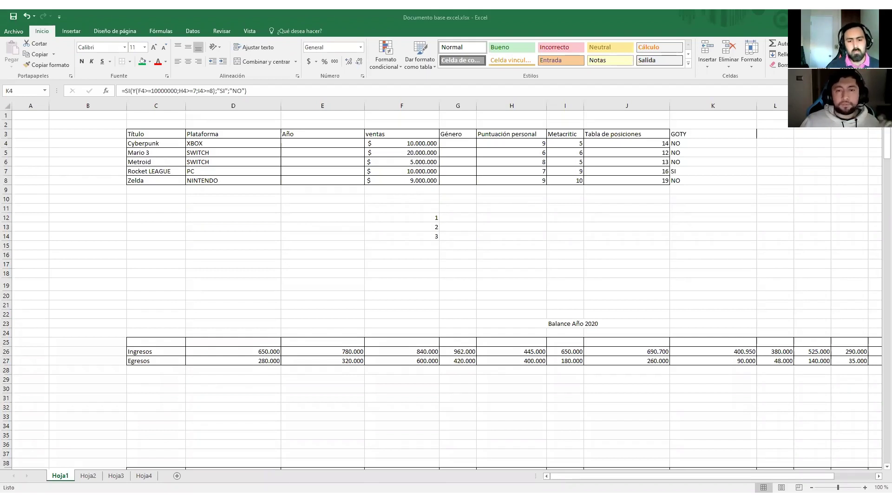
- Copy the entire GOTY formula text from K4 for use in another window, and return to the cell in the worksheet
{"action": "left_click", "coordinate": [424, 258]}
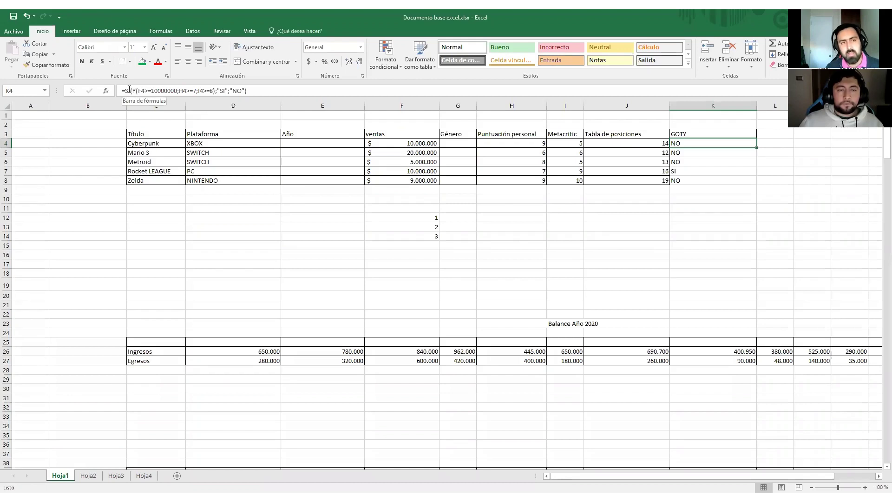
{"action": "left_click_drag", "start_coordinate": [270, 95], "coordinate": [122, 91]}
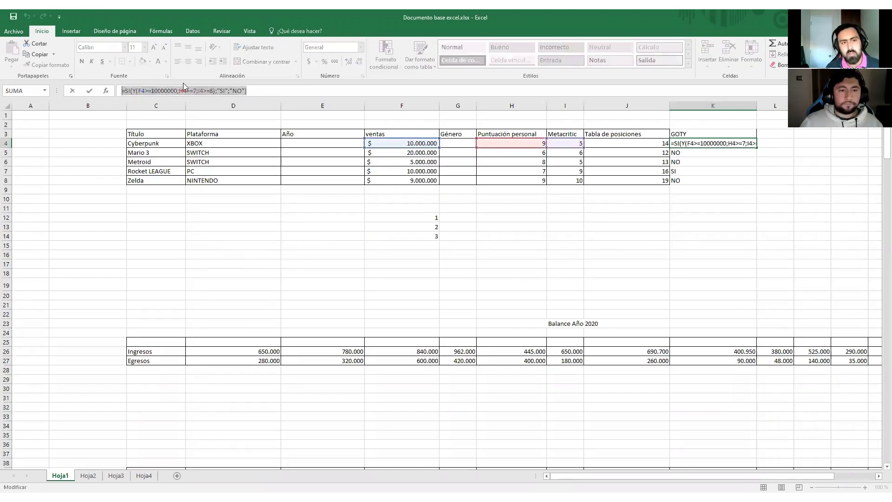
{"action": "right_click", "coordinate": [206, 90]}
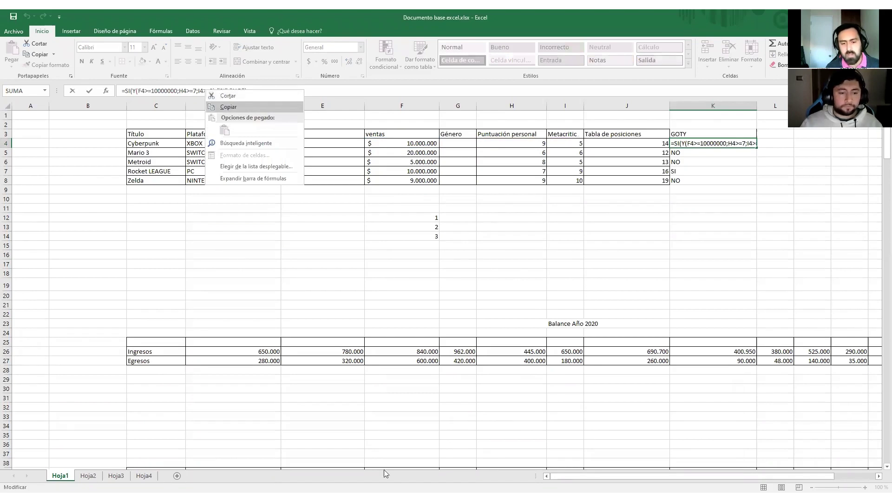
{"action": "left_click", "coordinate": [228, 106]}
{"action": "key", "text": "alt+Tab"}
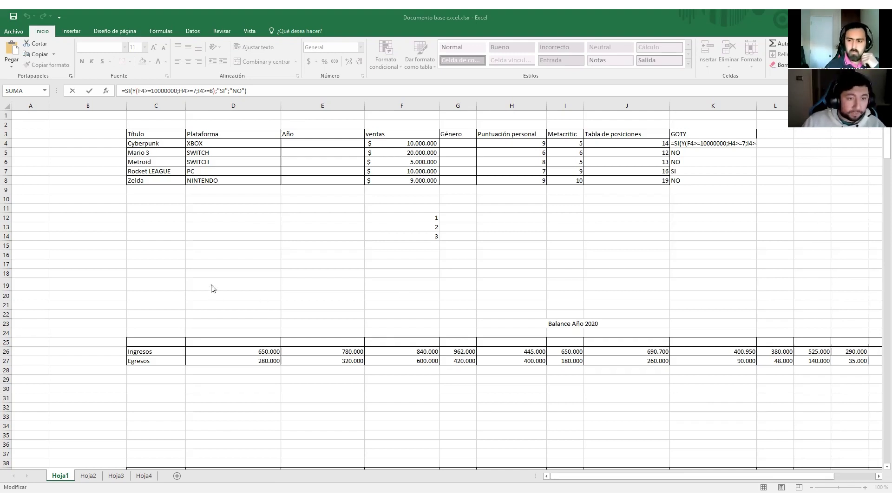
{"action": "left_click", "coordinate": [684, 145]}
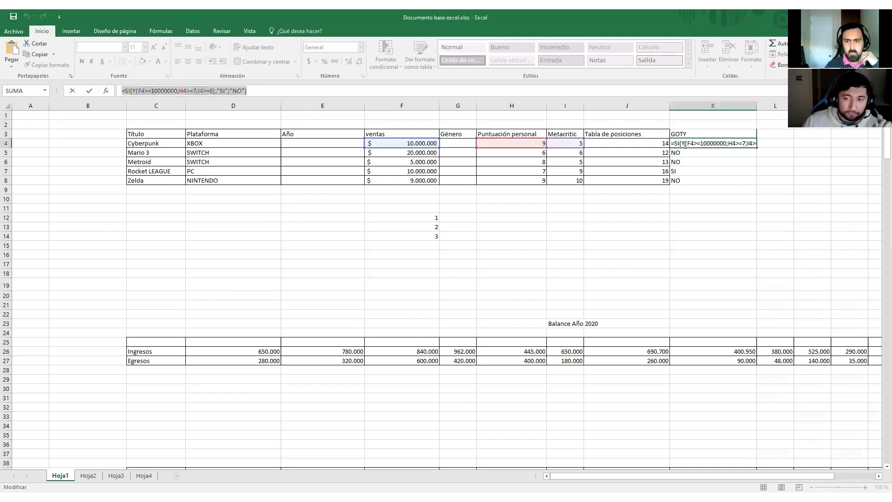
- Replace the Y function with O in K4's GOTY formula for Cyberpunk, keeping its conditions, and check the result
{"action": "left_click", "coordinate": [136, 87]}
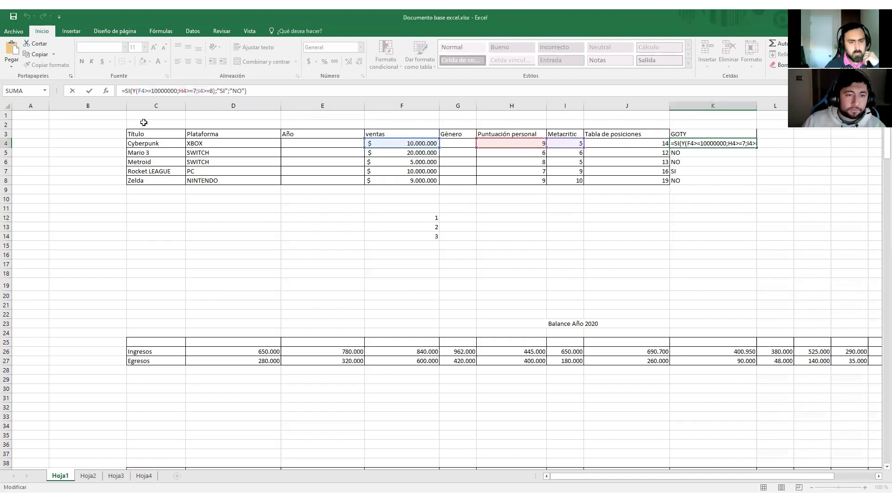
{"action": "key", "text": "BackSpace"}
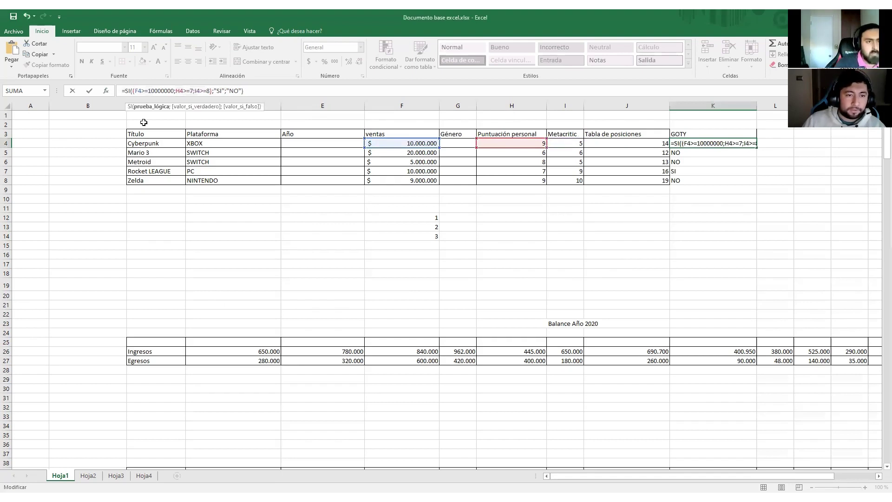
{"action": "type", "text": "O"}
{"action": "key", "text": "BackSpace"}
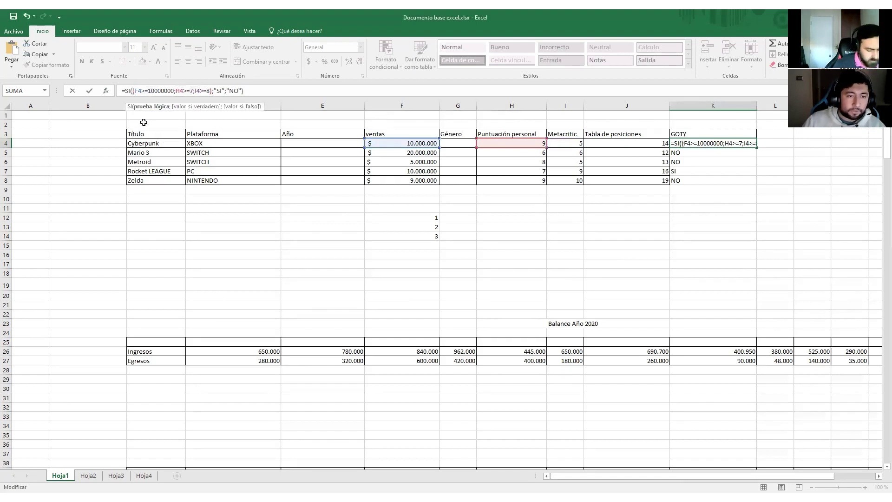
{"action": "type", "text": "O"}
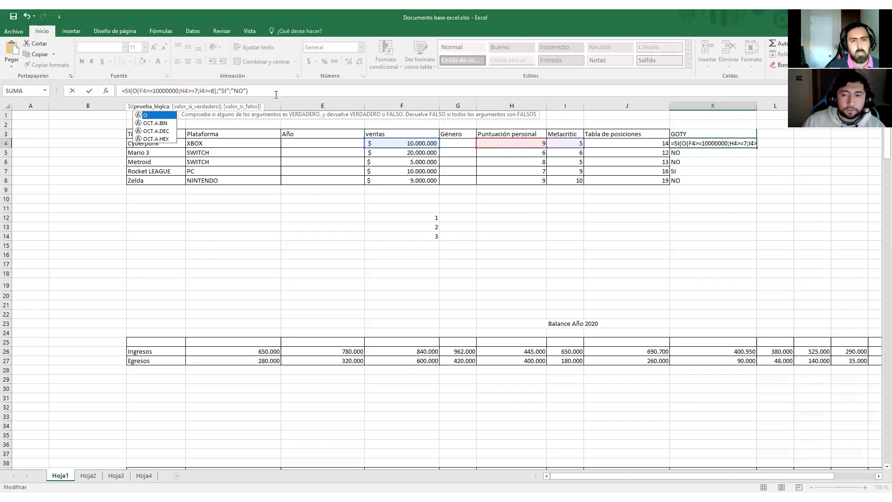
{"action": "key", "text": "Escape"}
{"action": "key", "text": "Return"}
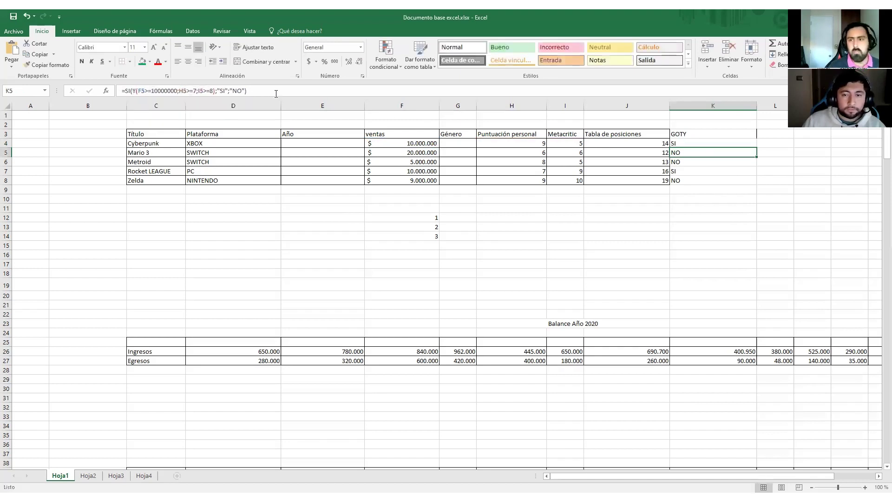
{"action": "left_click", "coordinate": [709, 143]}
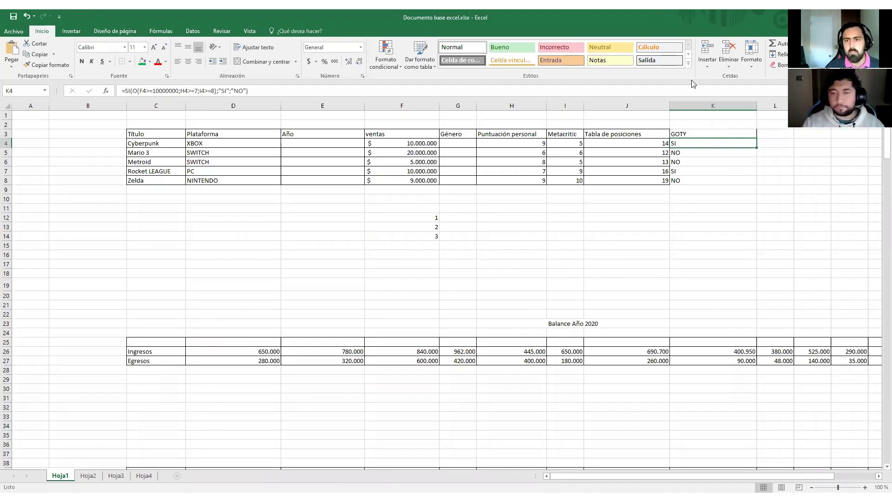
- Examine the Balance Año 2020 table and its Ingresos and Egresos rows
{"action": "left_click", "coordinate": [168, 303]}
{"action": "left_click", "coordinate": [165, 276]}
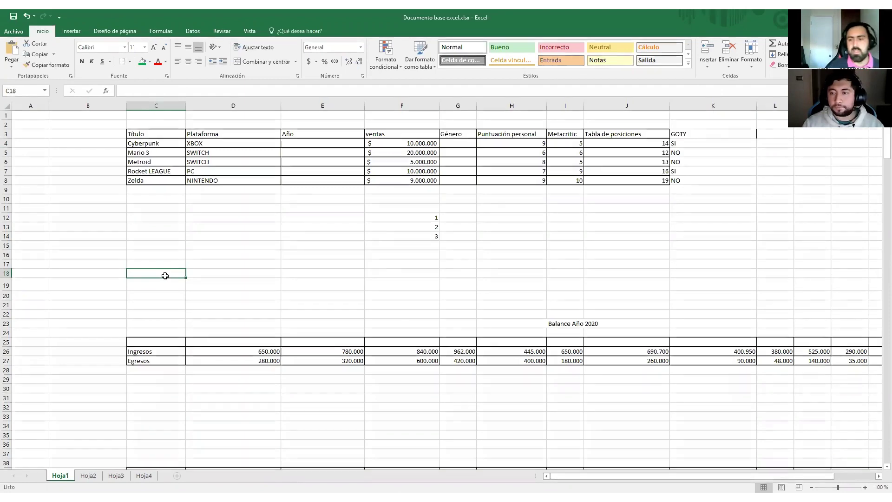
{"action": "left_click", "coordinate": [155, 370]}
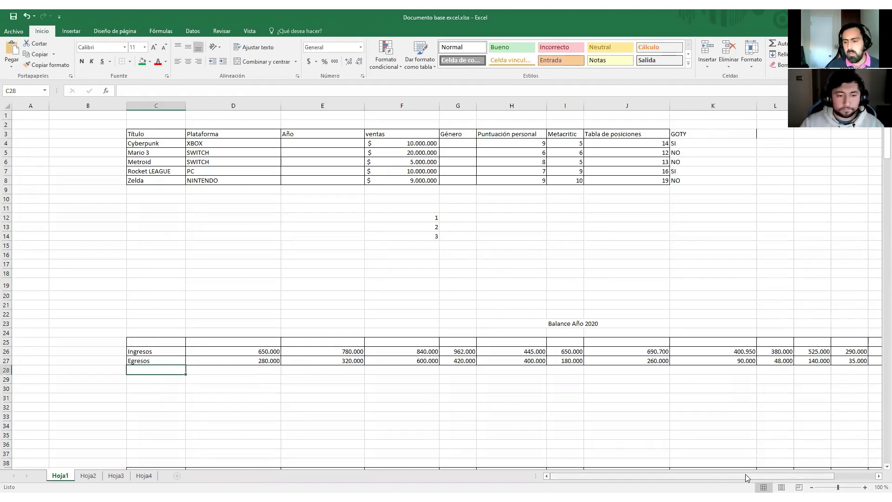
{"action": "left_click", "coordinate": [154, 391]}
{"action": "left_click", "coordinate": [154, 395]}
{"action": "left_click", "coordinate": [158, 382]}
{"action": "left_click", "coordinate": [157, 391]}
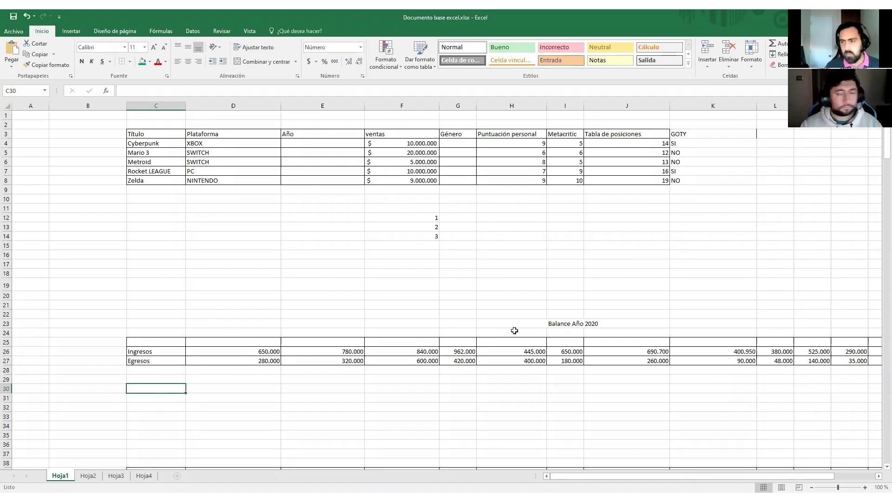
{"action": "mouse_move", "coordinate": [655, 480]}
{"action": "left_mouse_down"}
{"action": "mouse_move", "coordinate": [763, 481]}
{"action": "mouse_move", "coordinate": [661, 477]}
{"action": "left_mouse_up"}
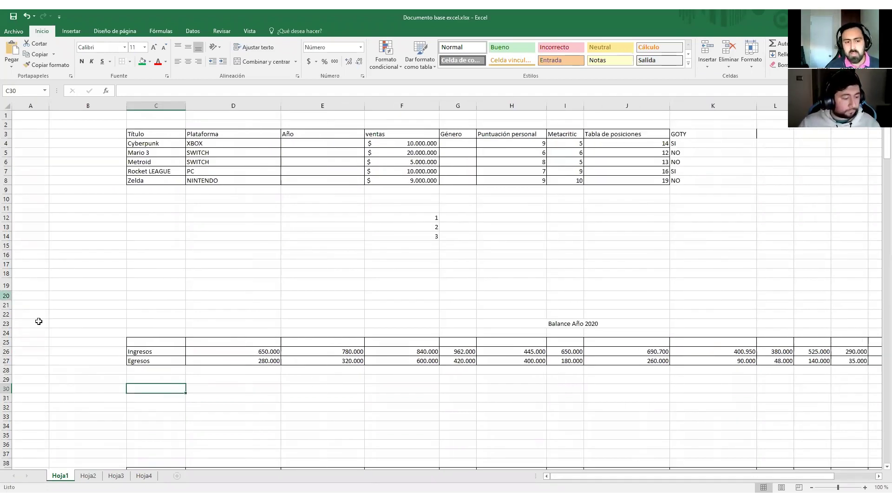
{"action": "left_click", "coordinate": [156, 351]}
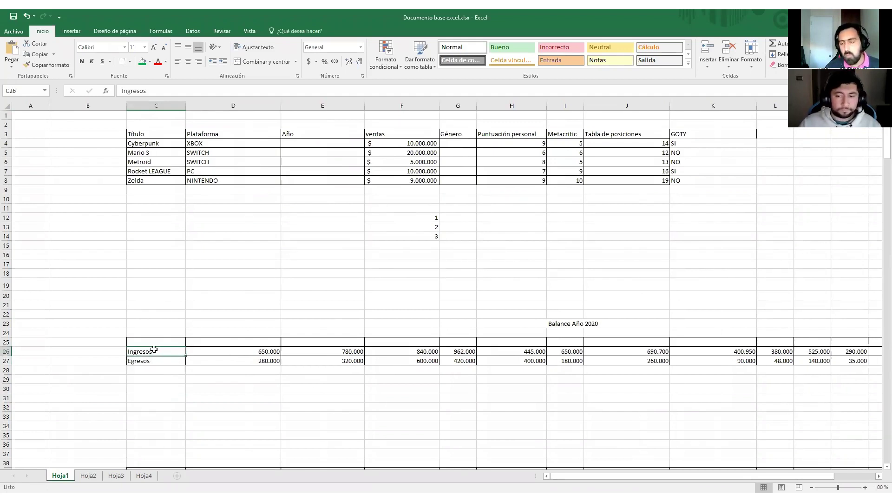
{"action": "left_click", "coordinate": [136, 359]}
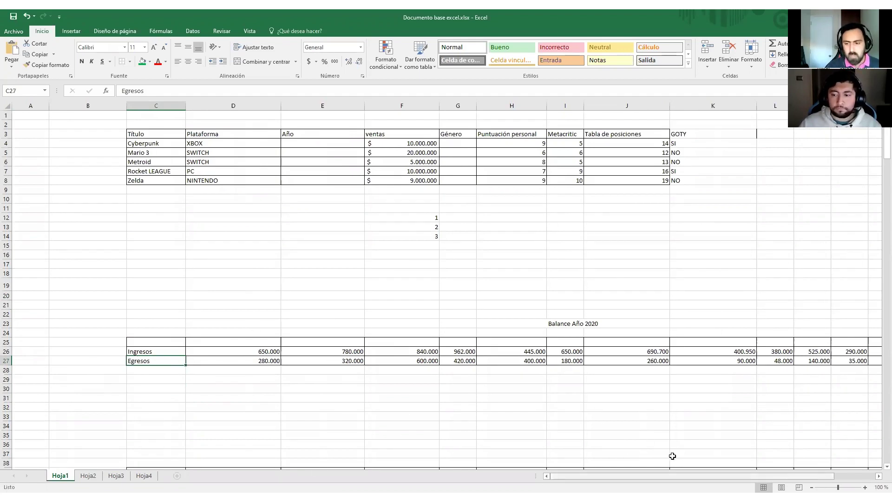
- Enter enero in D25 and fill the balance table's header row with the months through diciembre in O25
{"action": "left_click", "coordinate": [231, 344]}
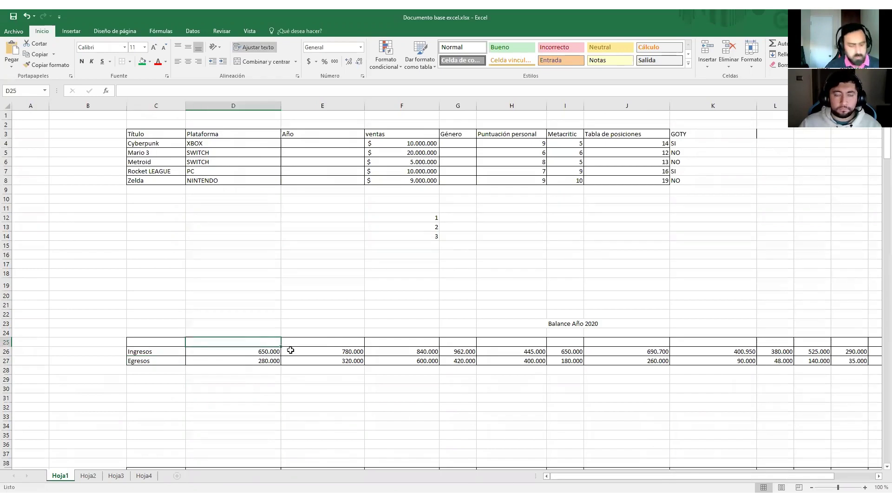
{"action": "type", "text": "enero"}
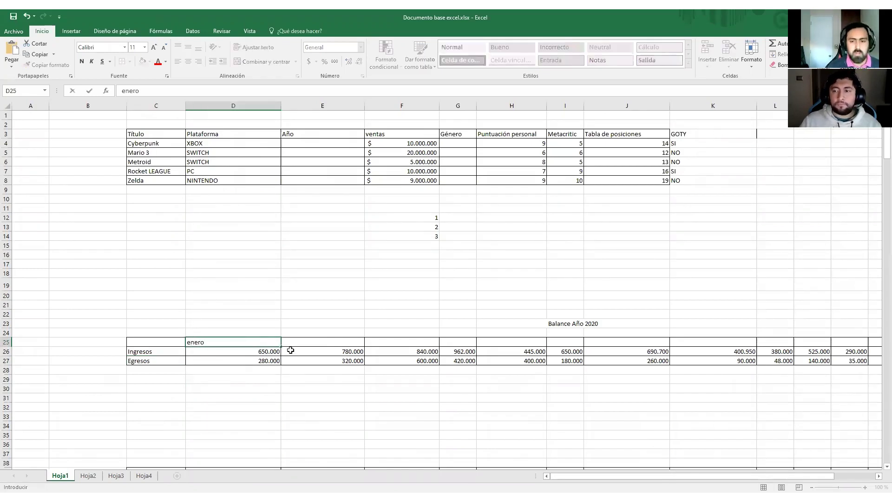
{"action": "left_click", "coordinate": [290, 350]}
{"action": "left_click", "coordinate": [249, 342]}
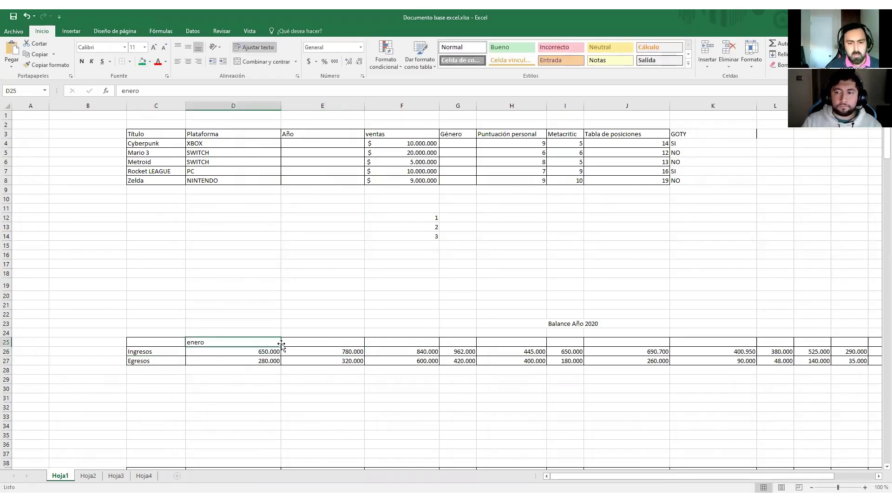
{"action": "left_click_drag", "start_coordinate": [280, 346], "coordinate": [292, 346]}
{"action": "left_click_drag", "start_coordinate": [881, 365], "coordinate": [776, 344]}
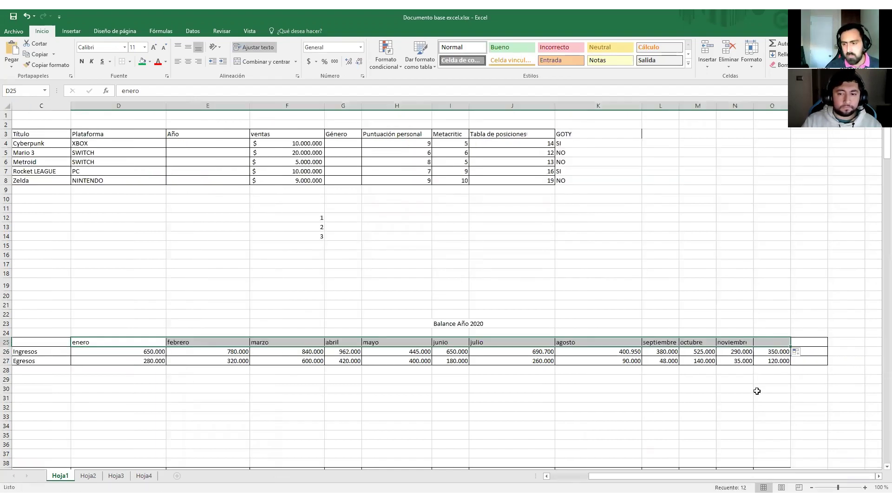
{"action": "left_click", "coordinate": [709, 390]}
- Add the header TOTALES in P25, after diciembre in the balance table
{"action": "left_click", "coordinate": [817, 341]}
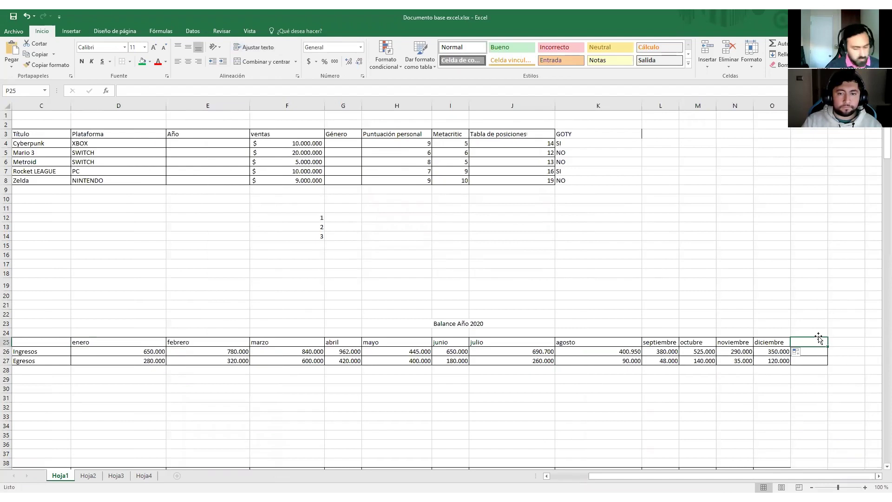
{"action": "type", "text": "TOTALES"}
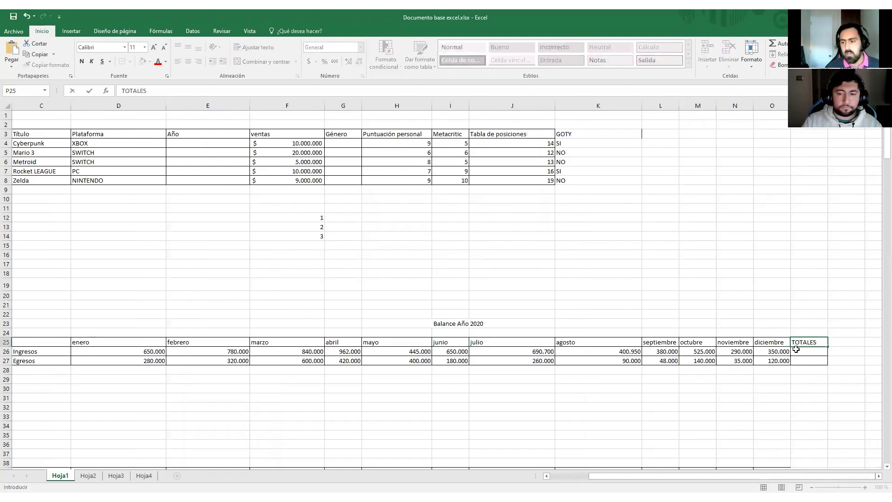
{"action": "key", "text": "Return"}
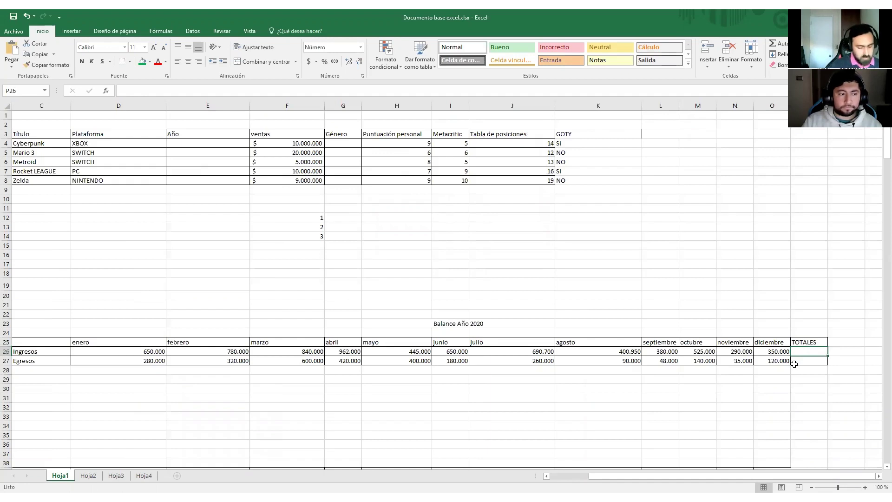
- Total the Ingresos row in P26 with a SUMA formula over D26:O26
{"action": "type", "text": "="}
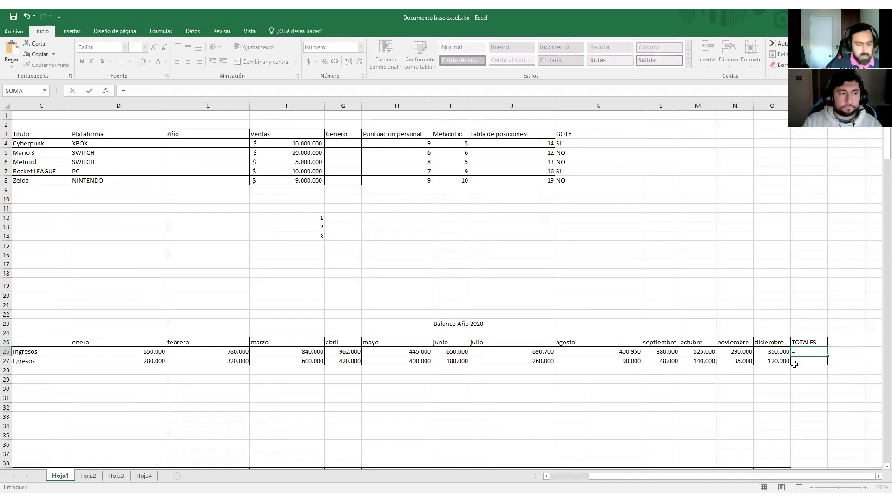
{"action": "type", "text": "SUMA"}
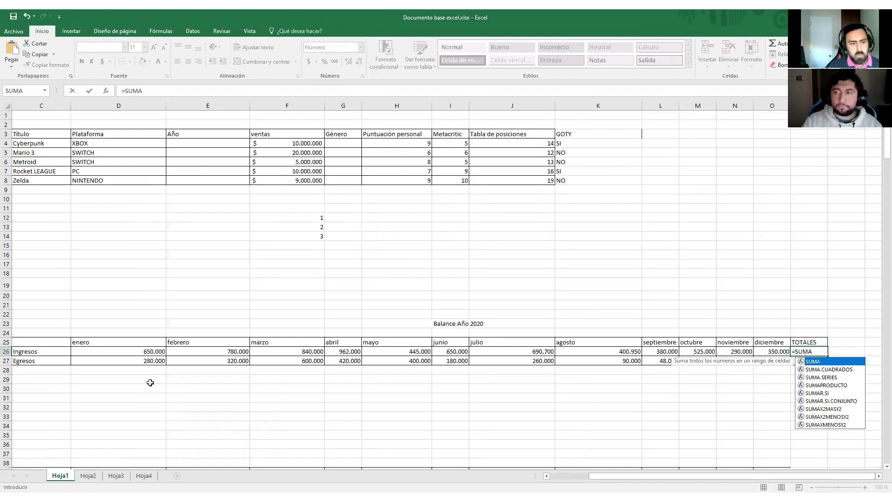
{"action": "type", "text": "("}
{"action": "left_click", "coordinate": [101, 352]}
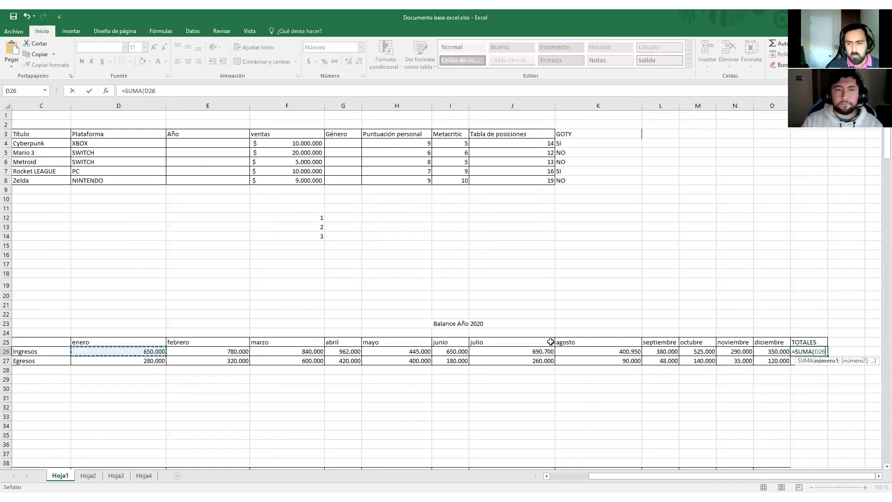
{"action": "left_click", "coordinate": [770, 351], "text": "shift"}
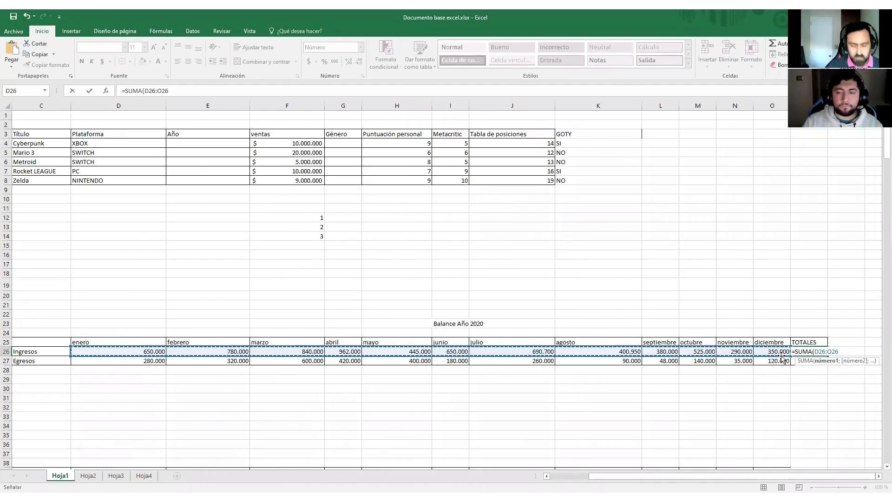
{"action": "key", "text": "Return"}
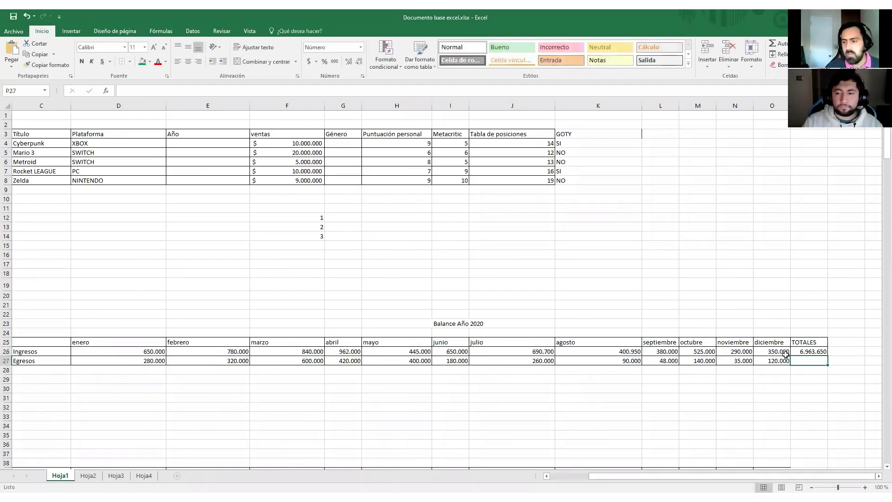
- Copy the Ingresos total formula down to the Egresos row in P27 and check both formulas
{"action": "left_click", "coordinate": [812, 352]}
{"action": "left_click", "coordinate": [814, 361]}
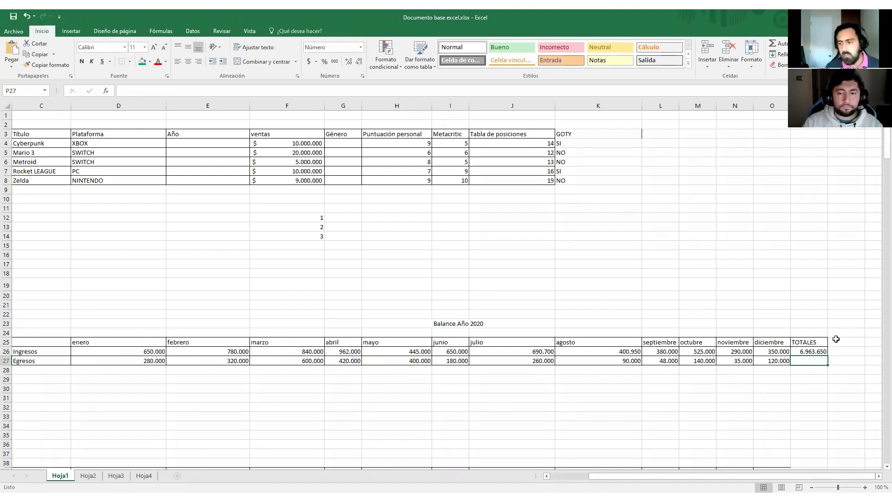
{"action": "left_click", "coordinate": [814, 352]}
{"action": "left_click_drag", "start_coordinate": [827, 355], "coordinate": [826, 364]}
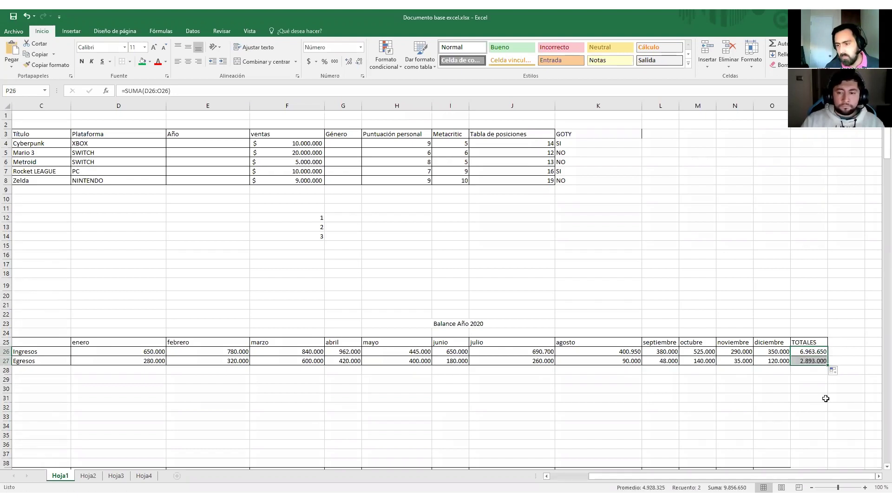
{"action": "left_click", "coordinate": [810, 370]}
{"action": "left_click", "coordinate": [810, 361]}
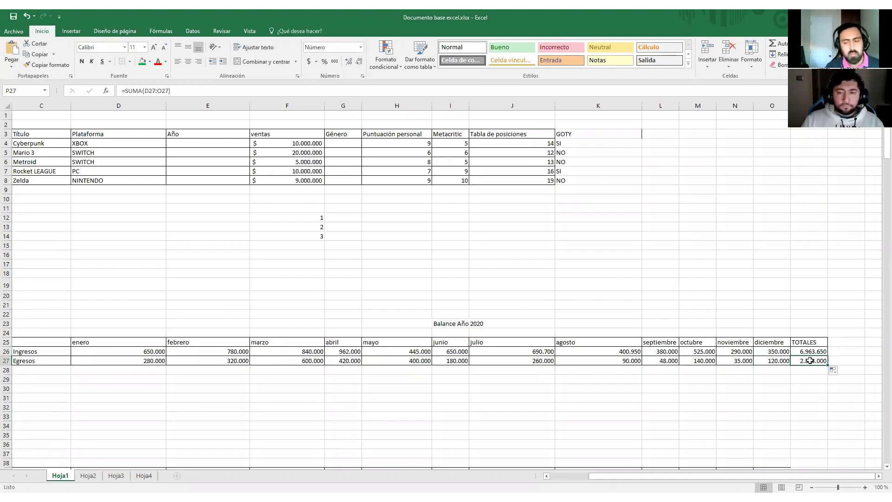
{"action": "left_click", "coordinate": [804, 352]}
{"action": "left_click", "coordinate": [812, 362]}
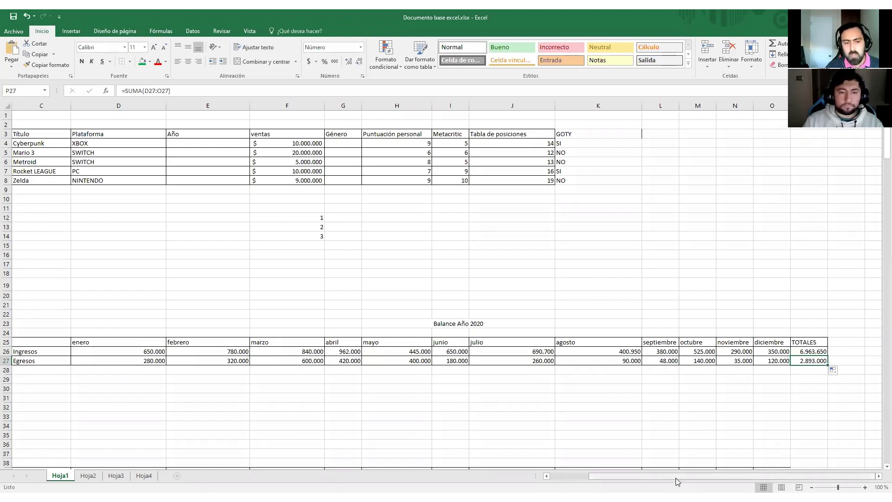
- Select the Ingresos values from enero to diciembre, D26:O26, to review the monthly range
{"action": "left_click_drag", "start_coordinate": [678, 480], "coordinate": [524, 434]}
{"action": "left_click", "coordinate": [192, 398]}
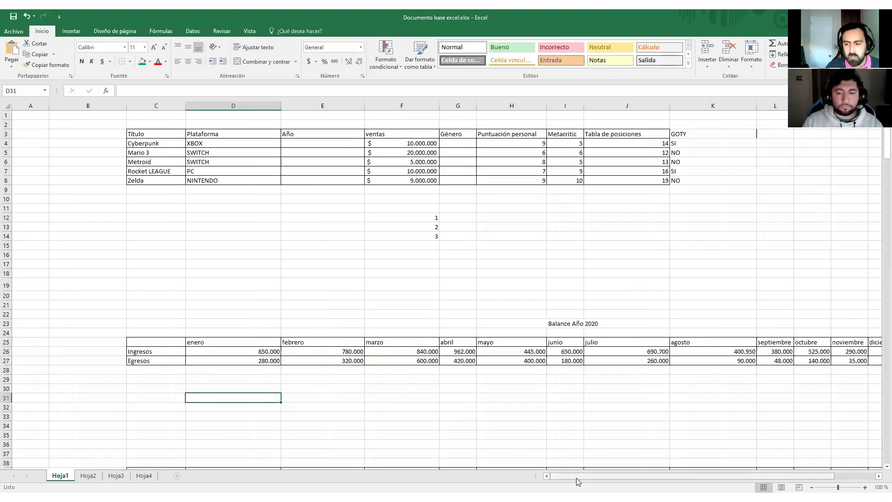
{"action": "left_click_drag", "start_coordinate": [576, 478], "coordinate": [558, 476]}
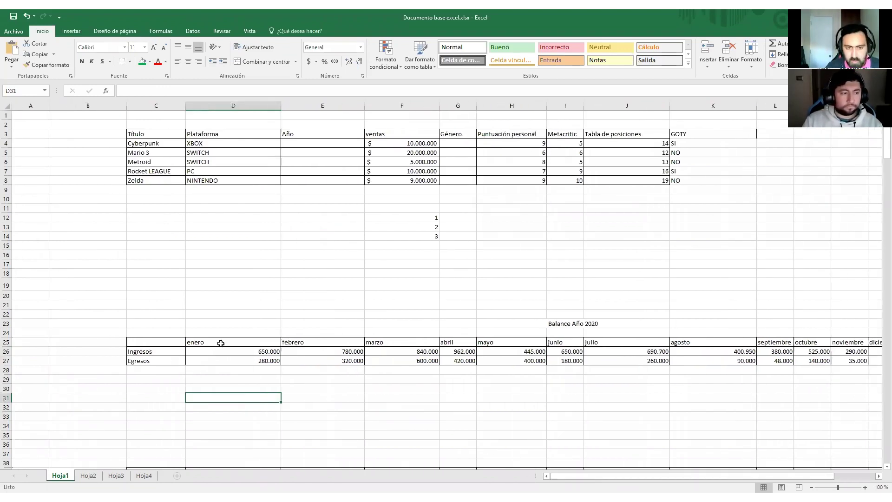
{"action": "left_click_drag", "start_coordinate": [207, 349], "coordinate": [779, 350]}
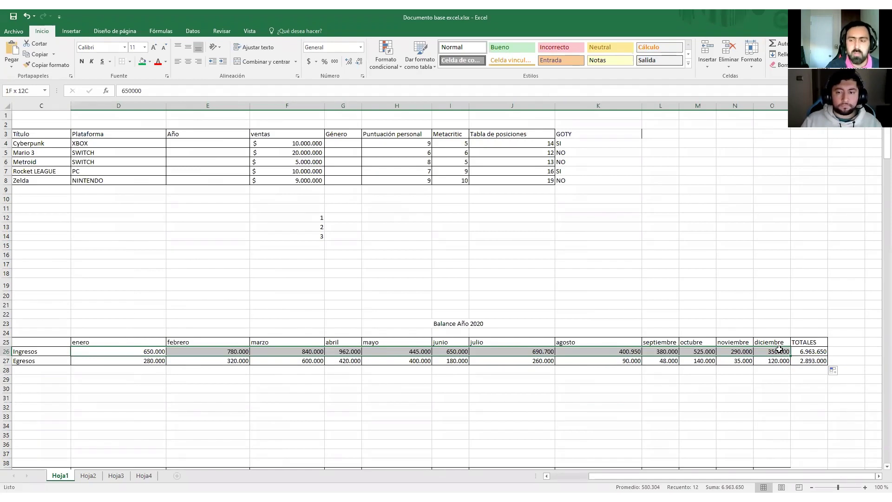
{"action": "left_click_drag", "start_coordinate": [779, 349], "coordinate": [779, 349]}
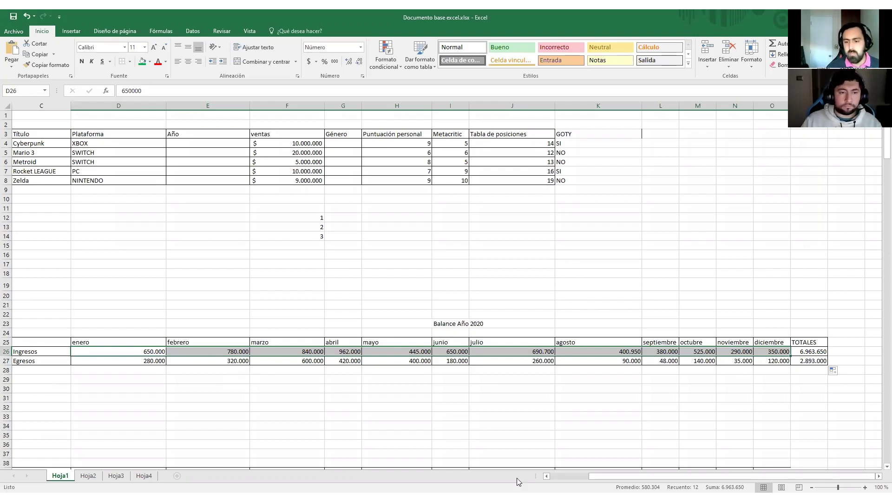
- Start a SUMAR.SI formula in D30 with the Ingresos months D26:O26 as its range
{"action": "left_click_drag", "start_coordinate": [623, 477], "coordinate": [614, 478]}
{"action": "left_click", "coordinate": [232, 388]}
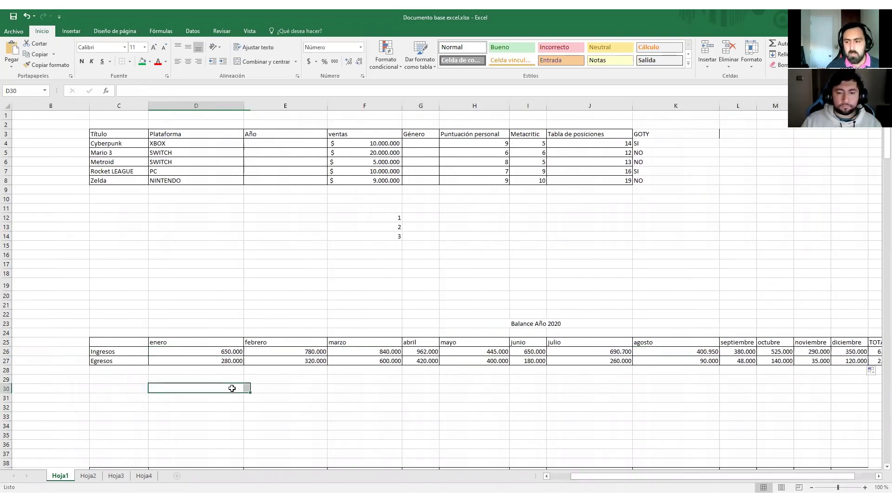
{"action": "double_click", "coordinate": [171, 385]}
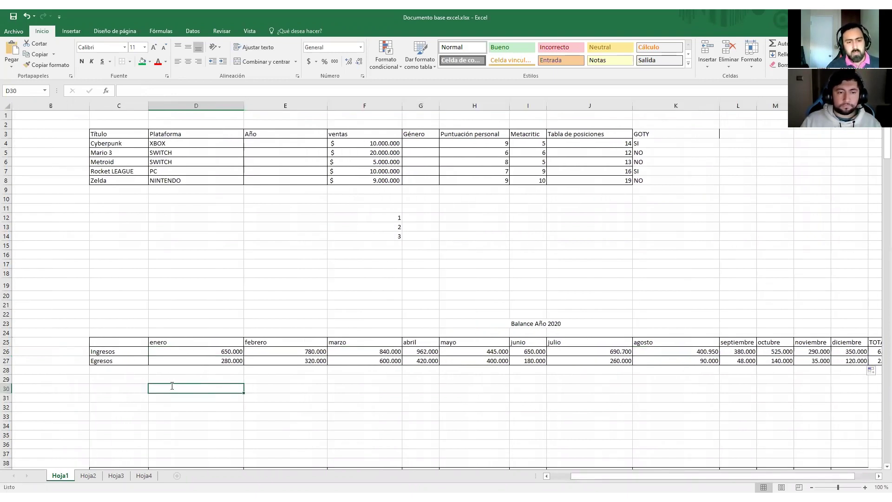
{"action": "type", "text": "="}
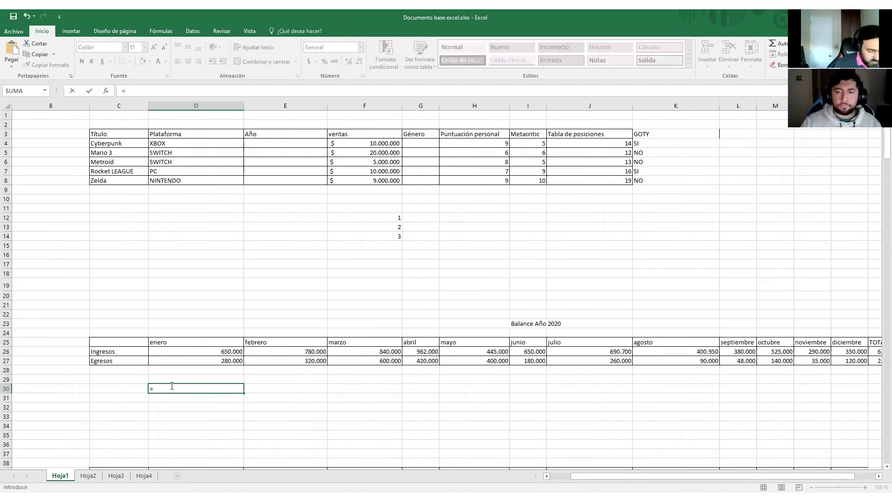
{"action": "type", "text": "SUMAR."}
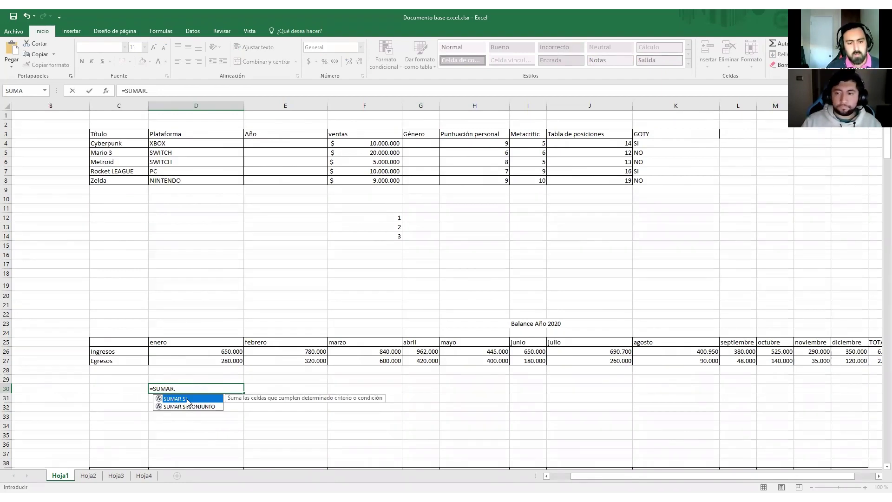
{"action": "key", "text": "Tab"}
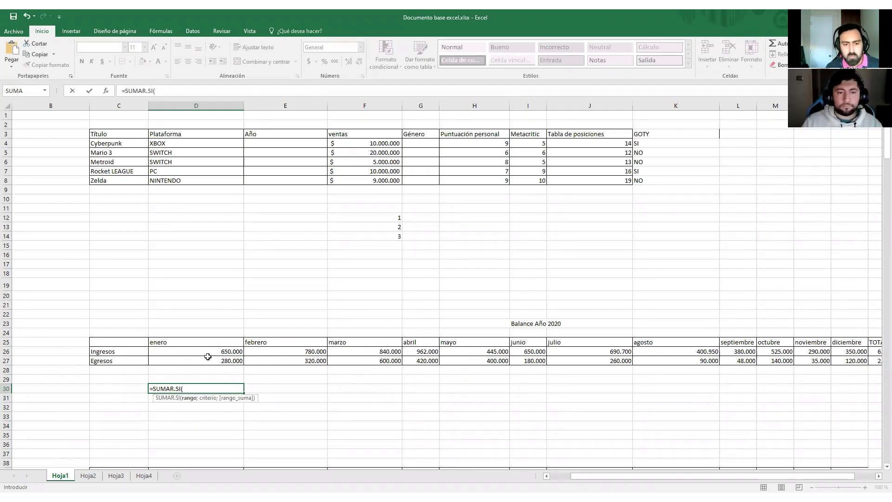
{"action": "left_click_drag", "start_coordinate": [214, 350], "coordinate": [340, 355]}
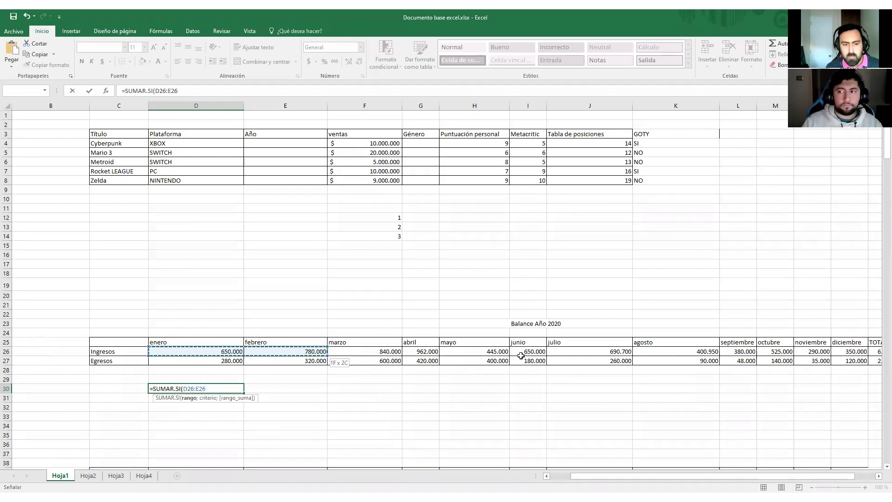
{"action": "left_click_drag", "start_coordinate": [625, 346], "coordinate": [844, 353]}
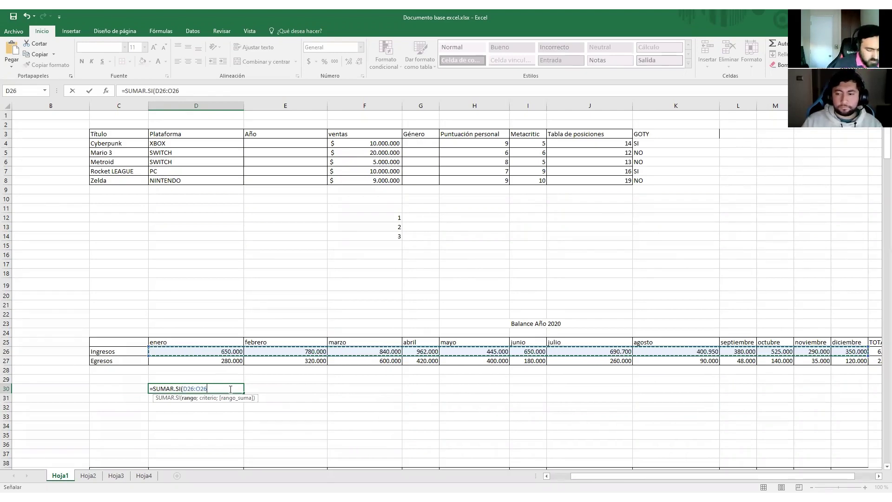
- Add >500.000 as the criterion of the SUMAR.SI formula in D30 and close its parenthesis
{"action": "type", "text": ";"}
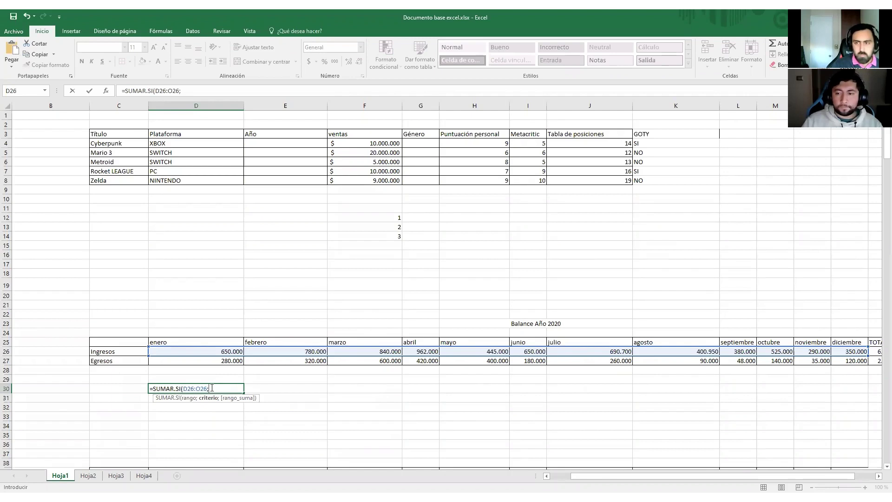
{"action": "type", "text": ">"}
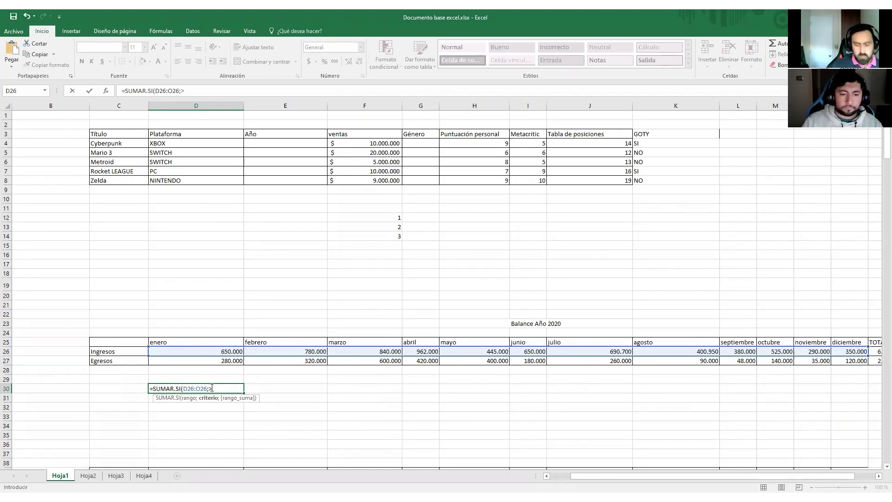
{"action": "type", "text": "500"}
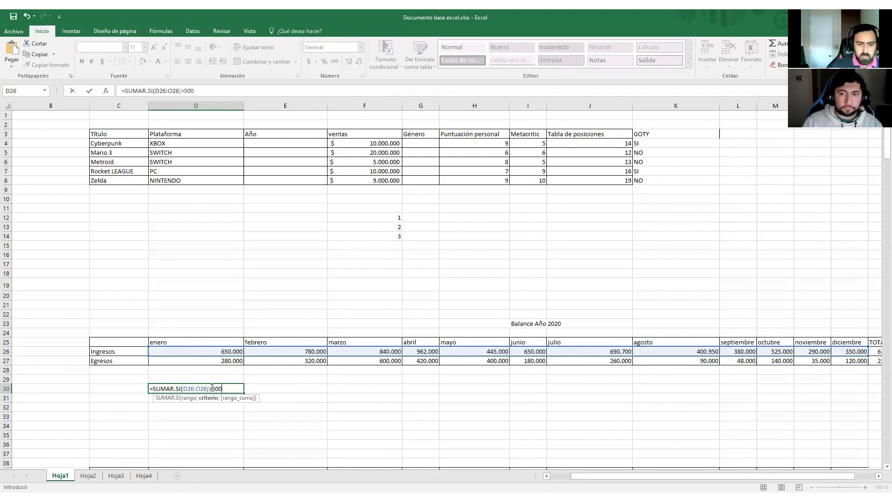
{"action": "type", "text": ",0"}
{"action": "key", "text": "BackSpace"}
{"action": "key", "text": "BackSpace"}
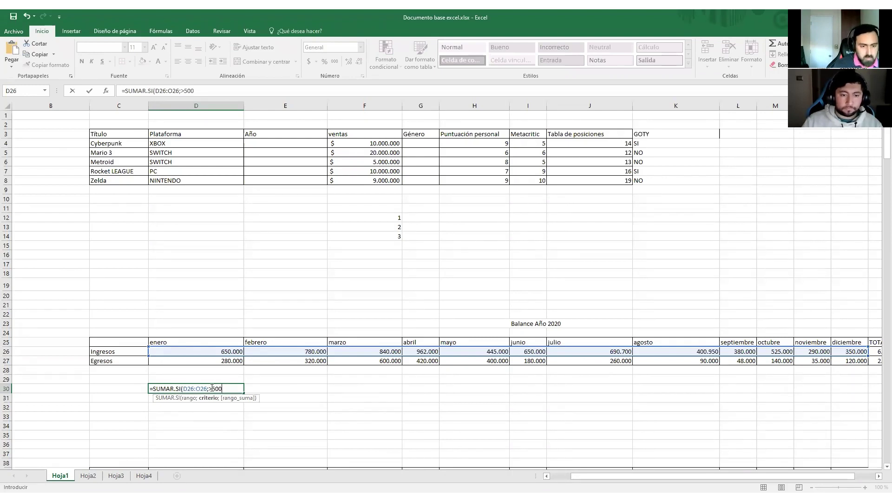
{"action": "type", "text": ".000"}
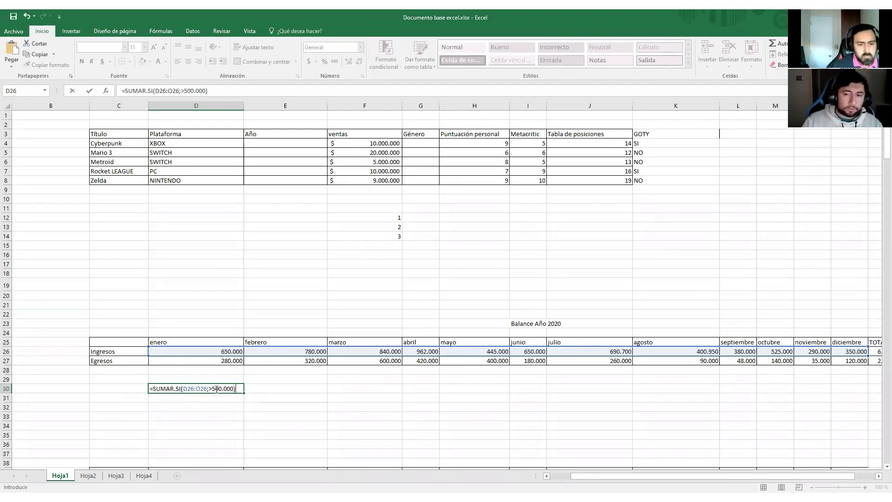
- Enclose the >500.000 criterion in double quotation marks, enter the D30 formula and reselect its cell
{"action": "left_click", "coordinate": [220, 389]}
{"action": "left_click", "coordinate": [208, 388]}
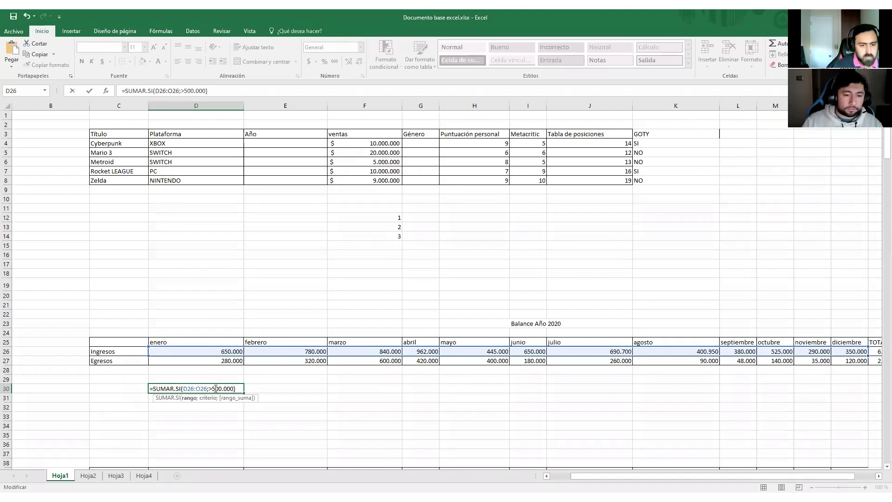
{"action": "type", "text": "\""}
{"action": "key", "text": "Right"}
{"action": "key", "text": "Right"}
{"action": "key", "text": "Right"}
{"action": "type", "text": "\""}
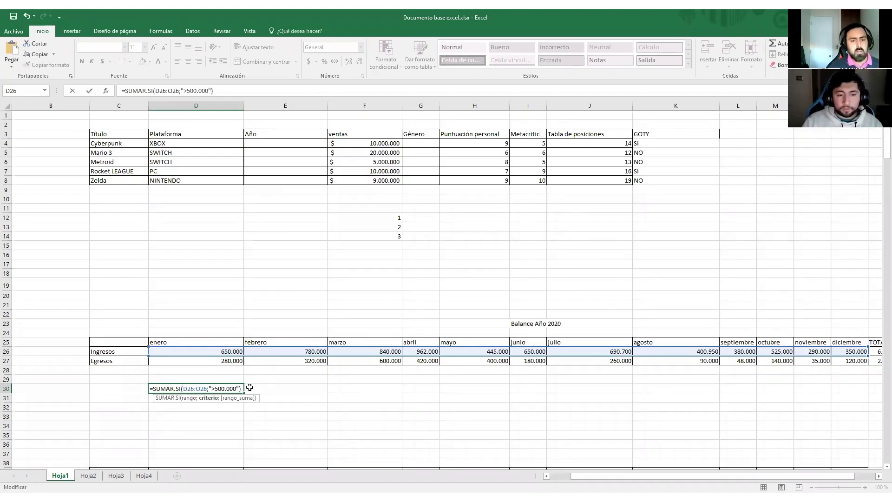
{"action": "key", "text": "Return"}
{"action": "left_click", "coordinate": [195, 390]}
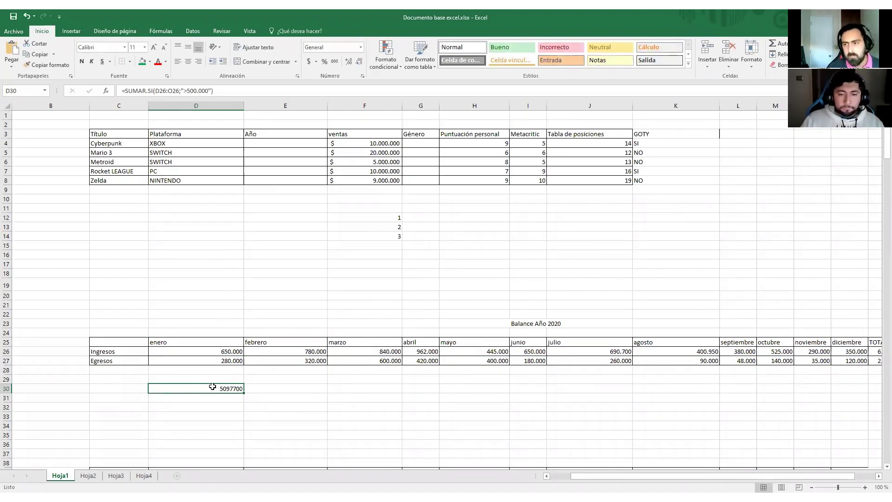
- Go through the Ingresos values from enero to octubre and compare them with the SUMAR.SI formula in D30
{"action": "left_click", "coordinate": [224, 354]}
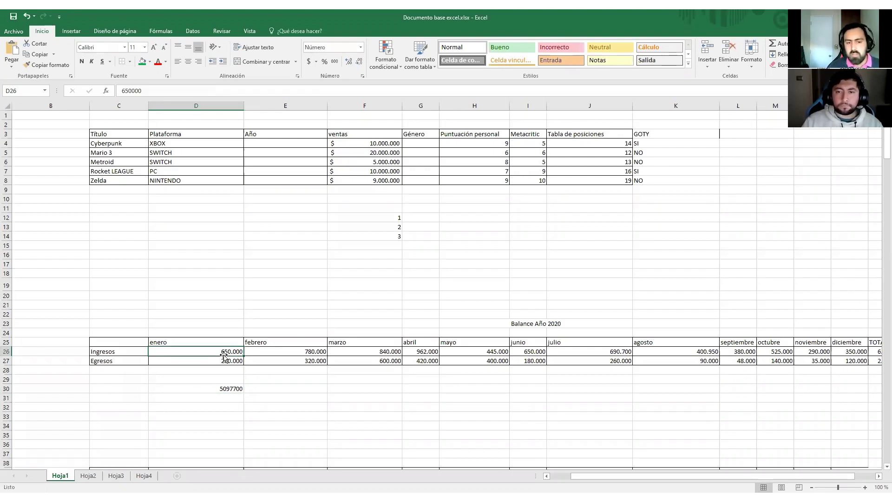
{"action": "left_click", "coordinate": [253, 354]}
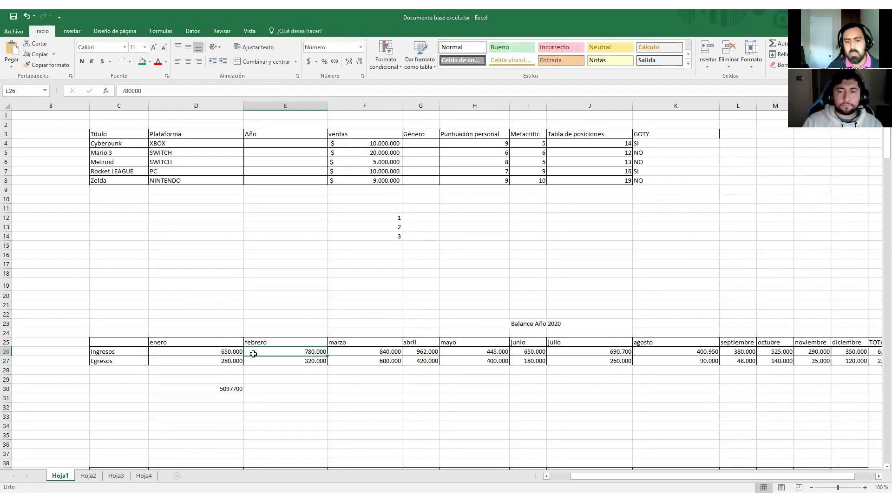
{"action": "key", "text": "Right"}
{"action": "key", "text": "Right"}
{"action": "key", "text": "Right"}
{"action": "key", "text": "Right"}
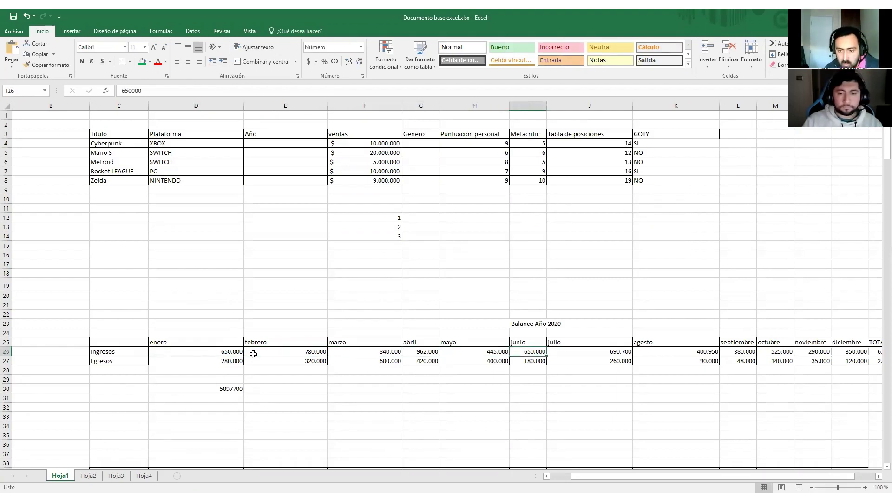
{"action": "key", "text": "Right"}
{"action": "key", "text": "Right"}
{"action": "key", "text": "Right"}
{"action": "key", "text": "Right"}
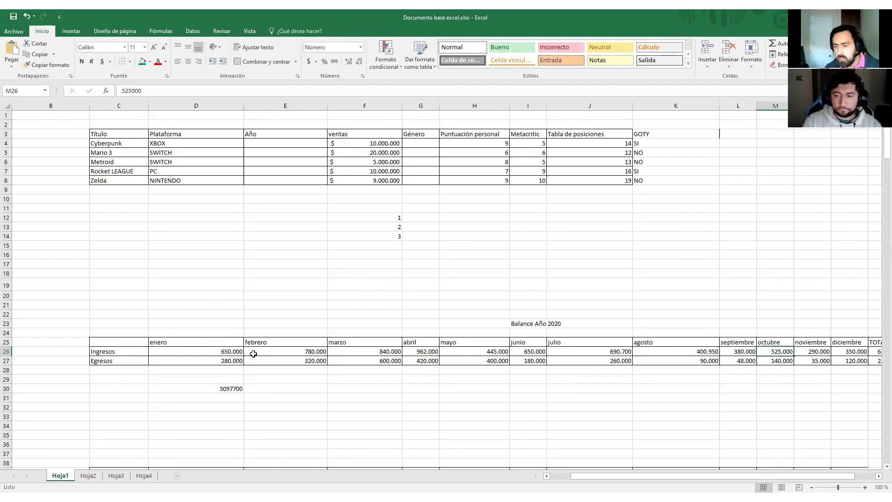
{"action": "left_click", "coordinate": [224, 387]}
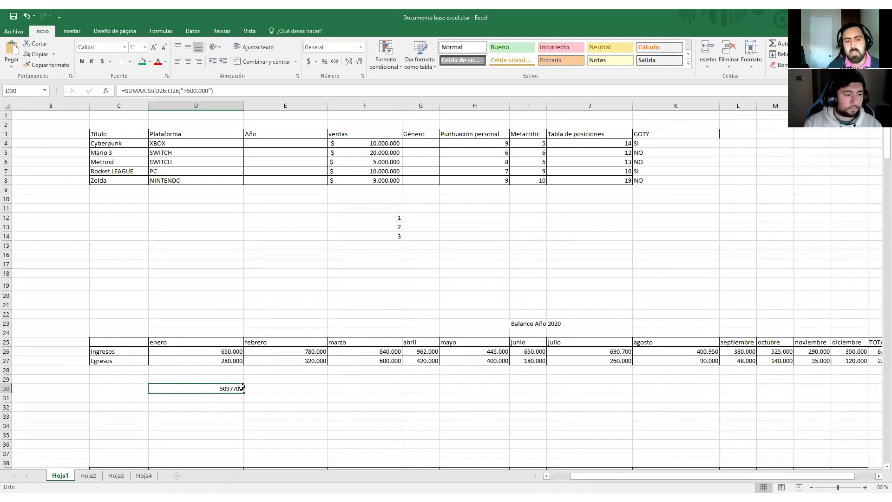
{"action": "left_click", "coordinate": [210, 397]}
{"action": "left_click", "coordinate": [212, 388]}
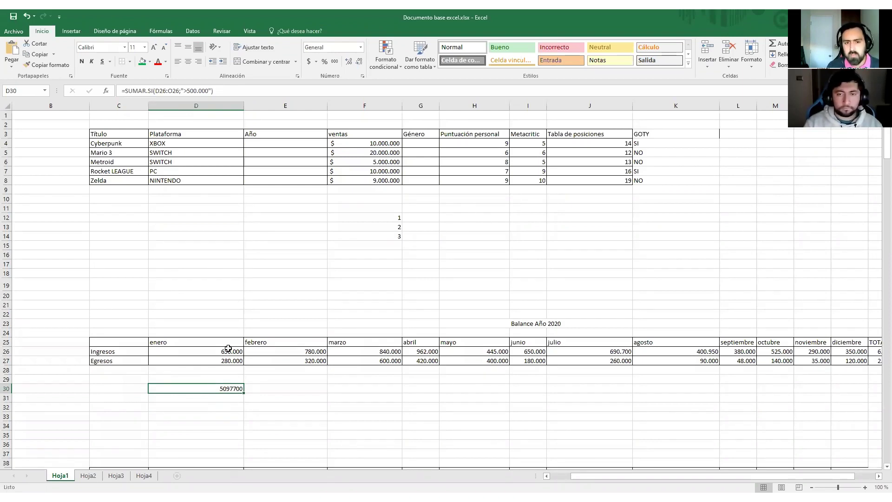
- List the function names SUMA, SI and SUMAR.SI in cells F19, F20 and F21 above the balance table
{"action": "left_click", "coordinate": [329, 285]}
{"action": "left_click", "coordinate": [318, 265]}
{"action": "left_click", "coordinate": [355, 273]}
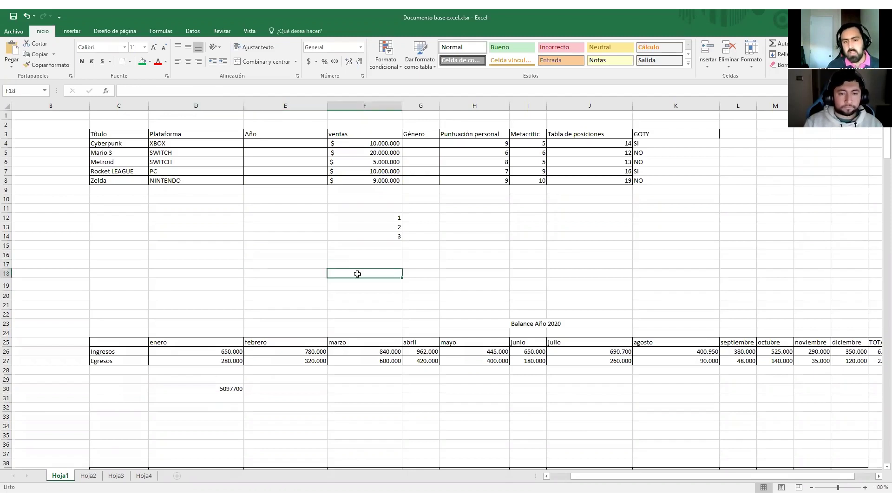
{"action": "left_click", "coordinate": [358, 280]}
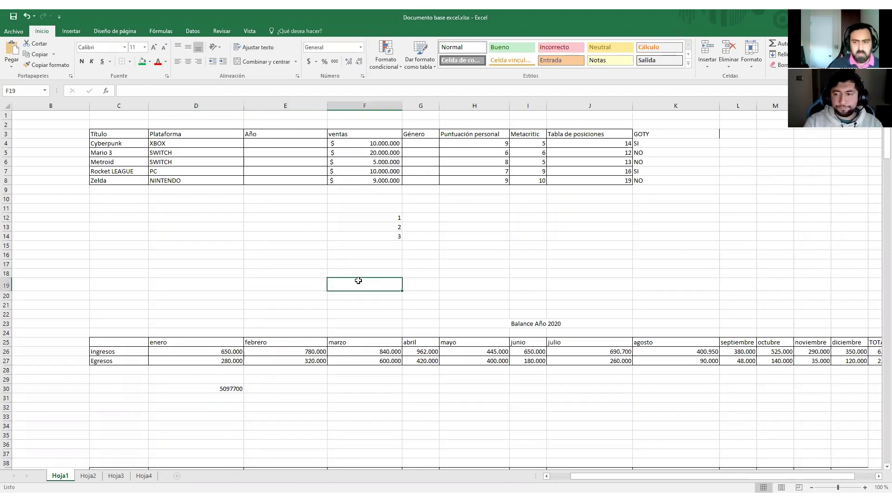
{"action": "type", "text": "suma"}
{"action": "key", "text": "BackSpace"}
{"action": "key", "text": "BackSpace"}
{"action": "key", "text": "BackSpace"}
{"action": "key", "text": "BackSpace"}
{"action": "type", "text": "SUMA"}
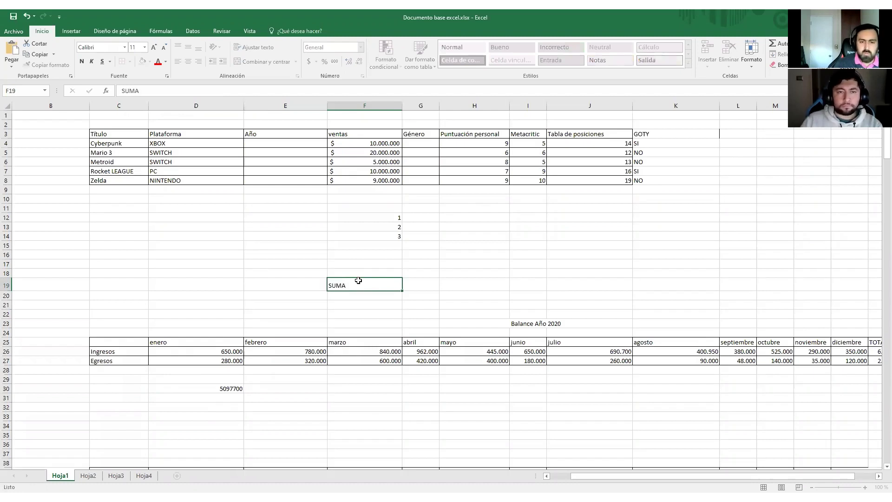
{"action": "key", "text": "Return"}
{"action": "type", "text": "SI"}
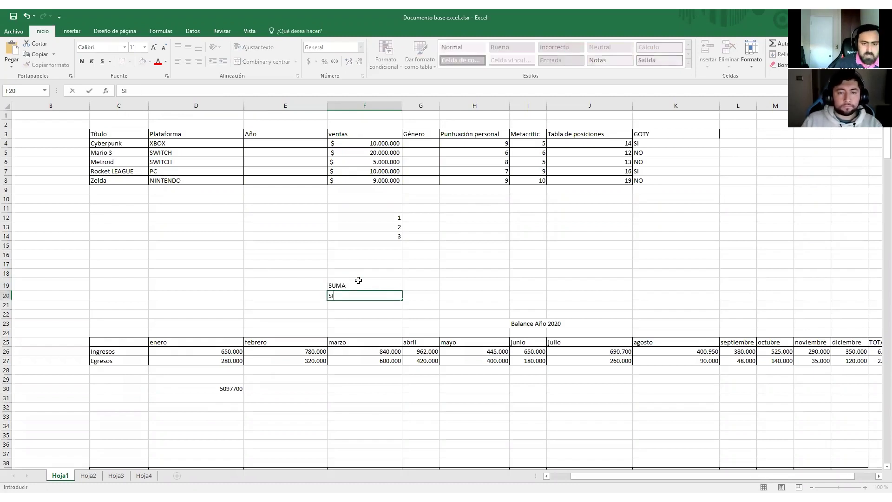
{"action": "key", "text": "Return"}
{"action": "type", "text": "SUMAR.SI"}
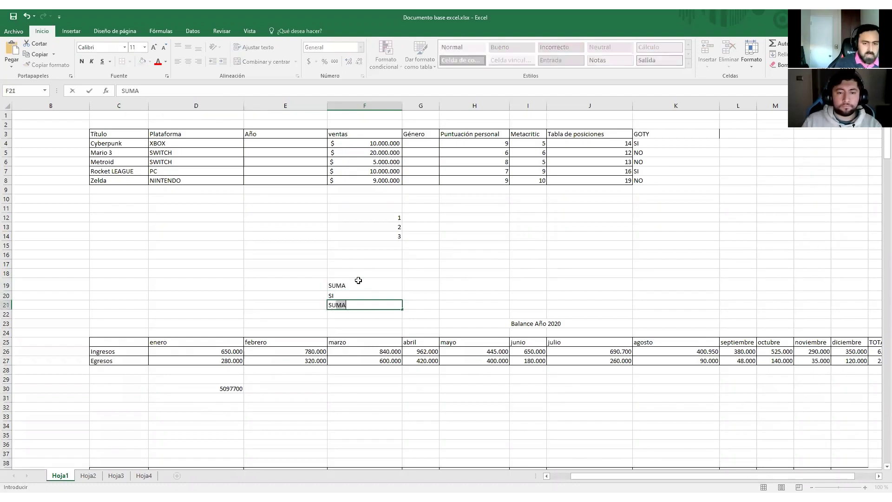
- Enlarge the font of the function names in F19:F21 to size 22
{"action": "left_click_drag", "start_coordinate": [346, 285], "coordinate": [348, 305]}
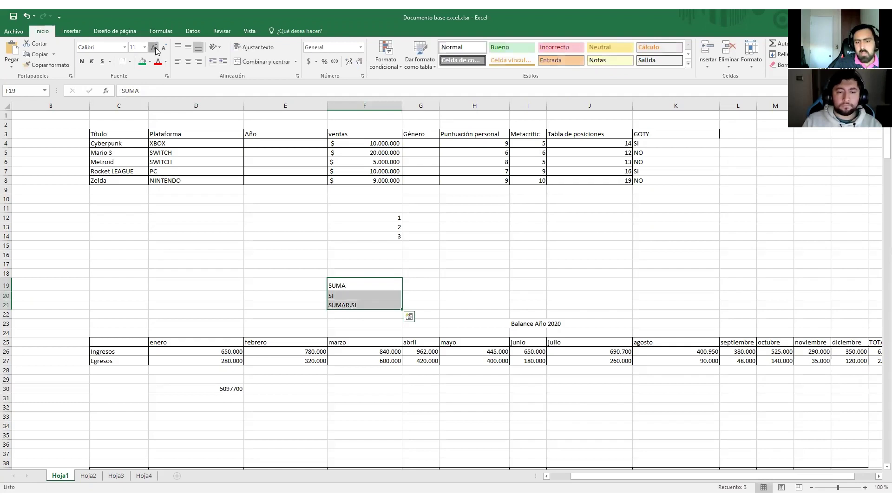
{"action": "left_click", "coordinate": [155, 47]}
{"action": "left_click", "coordinate": [155, 48]}
{"action": "left_click", "coordinate": [155, 47]}
{"action": "left_click", "coordinate": [155, 48]}
{"action": "left_click", "coordinate": [155, 47]}
{"action": "left_click", "coordinate": [155, 47]}
{"action": "left_click", "coordinate": [448, 289]}
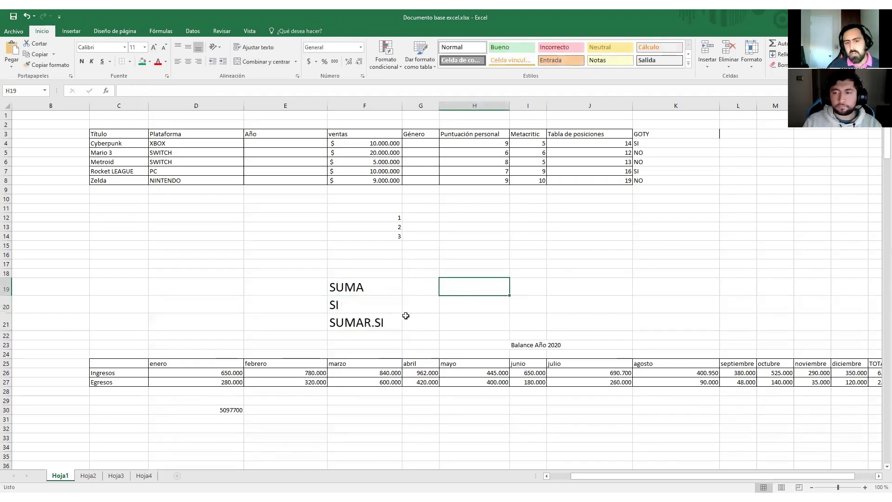
- Review the SUMA, SI and SUMAR.SI labels in F19:F21 one by one
{"action": "left_click", "coordinate": [389, 288]}
{"action": "left_click", "coordinate": [388, 308]}
{"action": "left_click", "coordinate": [386, 326]}
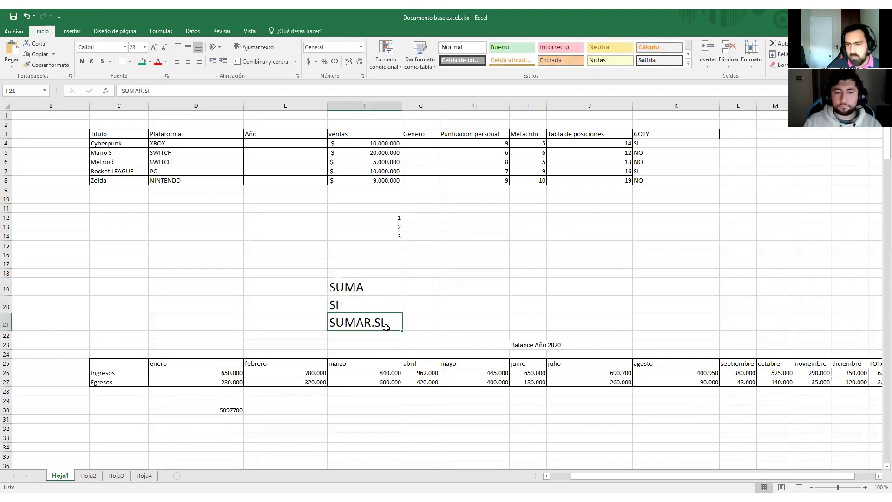
{"action": "left_click", "coordinate": [358, 300]}
{"action": "left_click", "coordinate": [366, 321]}
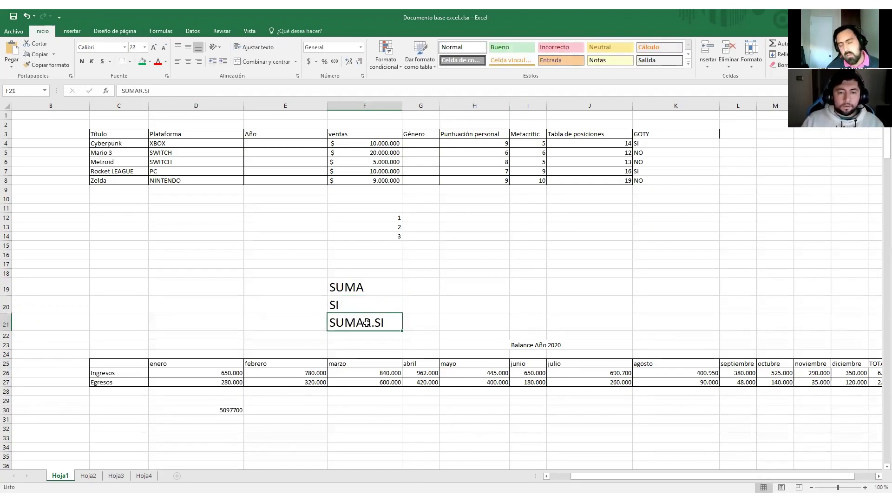
{"action": "left_click", "coordinate": [365, 304]}
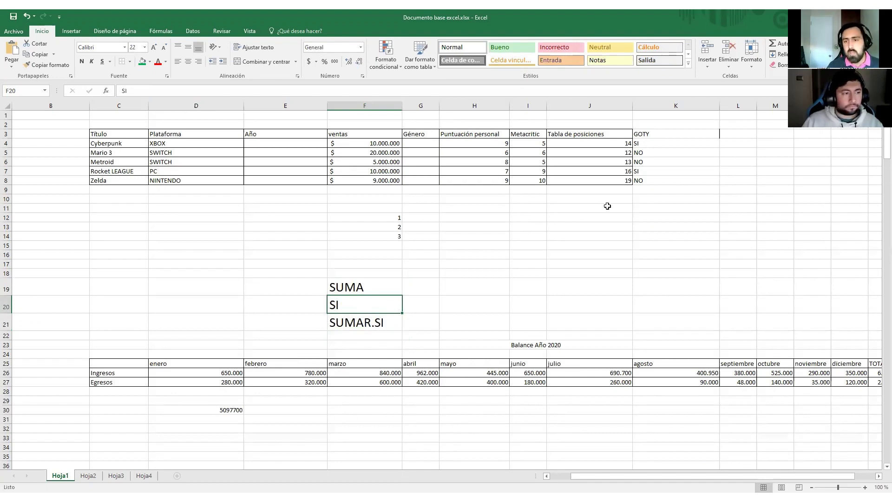
- In the GOTY formula of K4, delete the >=10000000 comparison that follows F4 inside the O conditions
{"action": "left_click", "coordinate": [654, 145]}
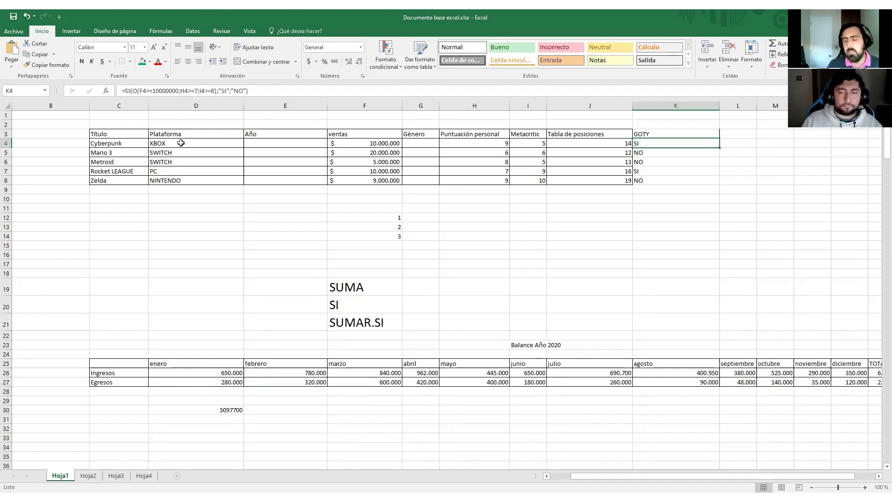
{"action": "left_click", "coordinate": [177, 90]}
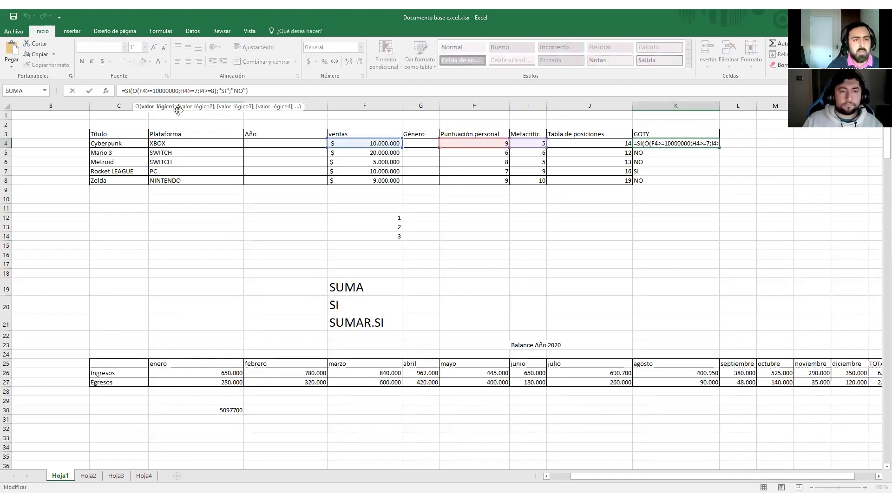
{"action": "key", "text": "BackSpace"}
{"action": "key", "text": "BackSpace"}
{"action": "key", "text": "BackSpace"}
{"action": "key", "text": "BackSpace"}
{"action": "key", "text": "BackSpace"}
{"action": "key", "text": "BackSpace"}
{"action": "key", "text": "BackSpace"}
{"action": "key", "text": "BackSpace"}
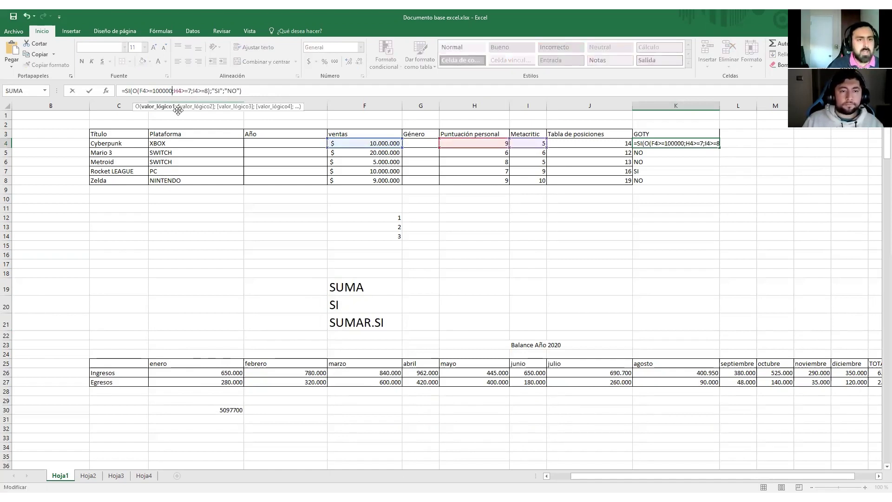
{"action": "key", "text": "BackSpace"}
{"action": "key", "text": "BackSpace"}
{"action": "key", "text": "Right"}
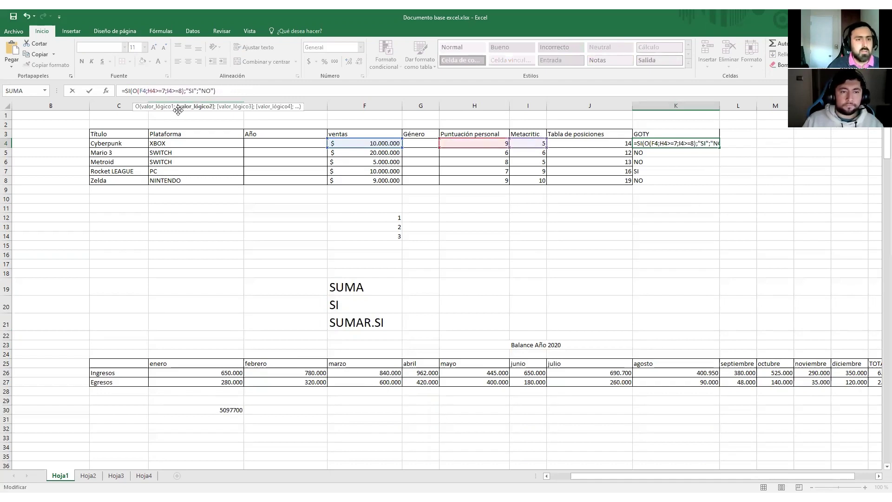
- Remove the H4>=7 condition and the leftover F4 argument from K4's formula, keeping only I4>=8 inside O
{"action": "key", "text": "Right"}
{"action": "key", "text": "Right"}
{"action": "key", "text": "Right"}
{"action": "key", "text": "Right"}
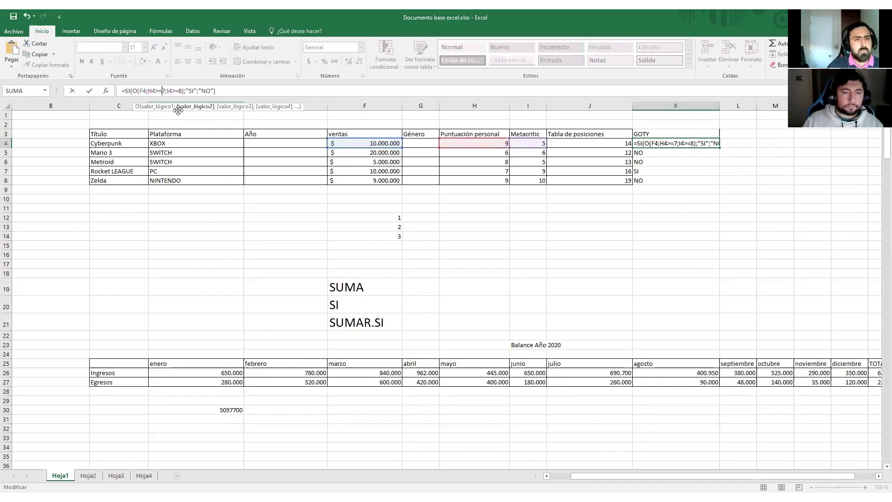
{"action": "key", "text": "Right"}
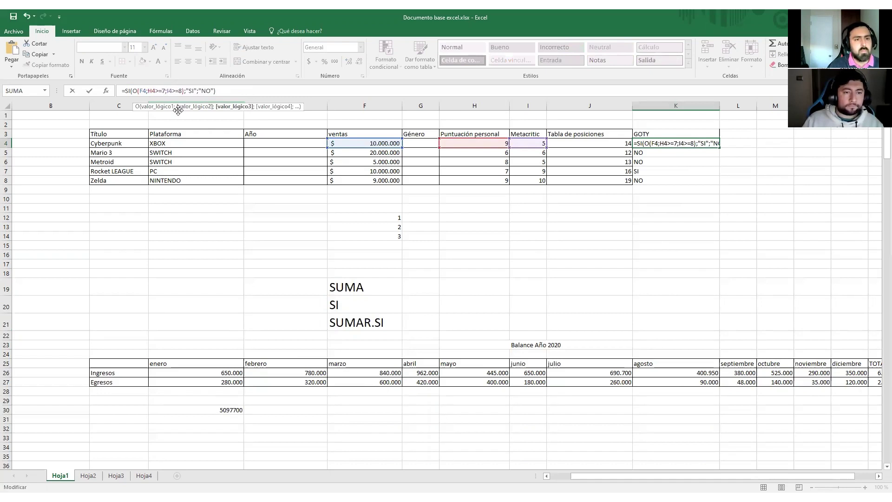
{"action": "key", "text": "BackSpace"}
{"action": "key", "text": "BackSpace"}
{"action": "key", "text": "BackSpace"}
{"action": "key", "text": "BackSpace"}
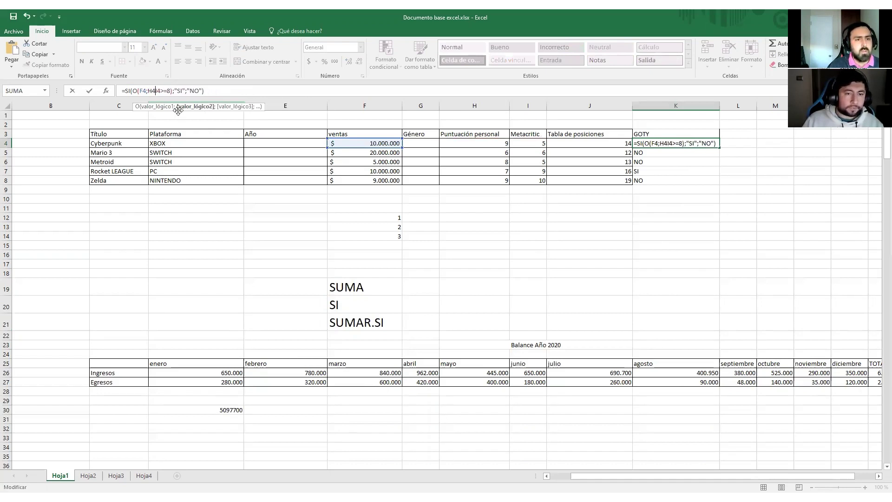
{"action": "key", "text": "BackSpace"}
{"action": "key", "text": "BackSpace"}
{"action": "key", "text": "BackSpace"}
{"action": "key", "text": "BackSpace"}
{"action": "key", "text": "BackSpace"}
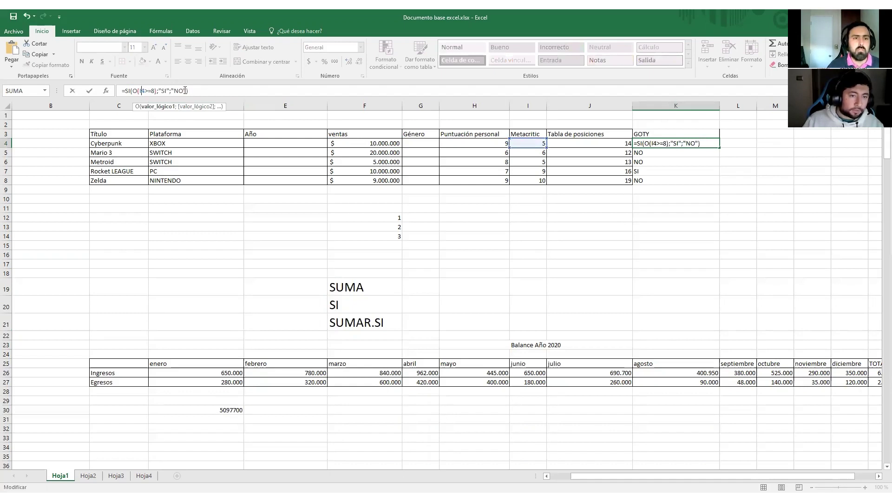
- Delete the O function name and its opening parenthesis in front of I4>=8 in K4's formula
{"action": "left_click", "coordinate": [140, 90]}
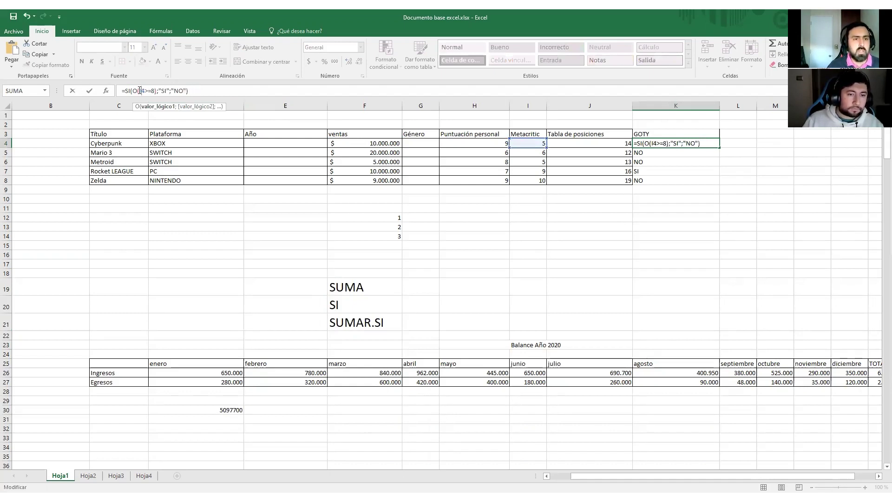
{"action": "left_click", "coordinate": [137, 92]}
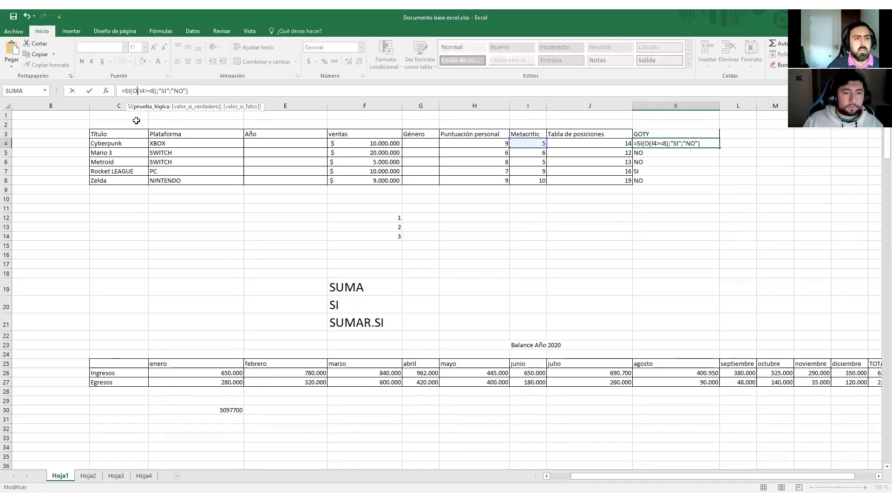
{"action": "key", "text": "BackSpace"}
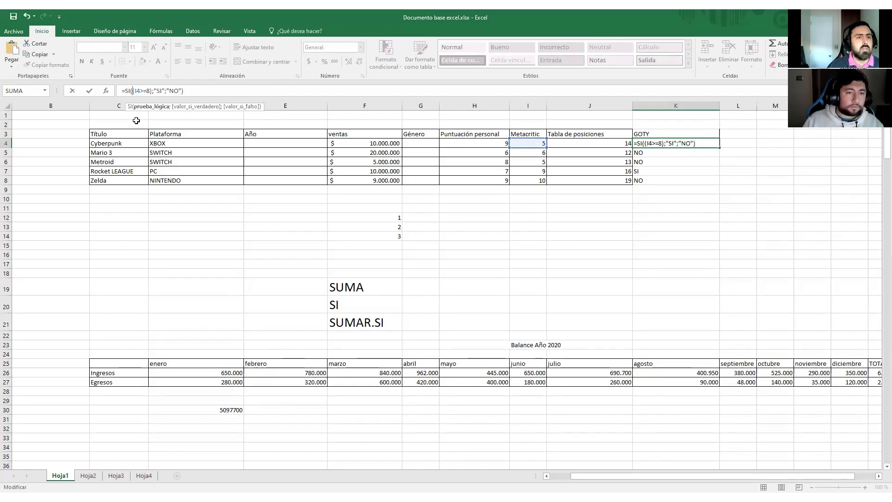
{"action": "key", "text": "BackSpace"}
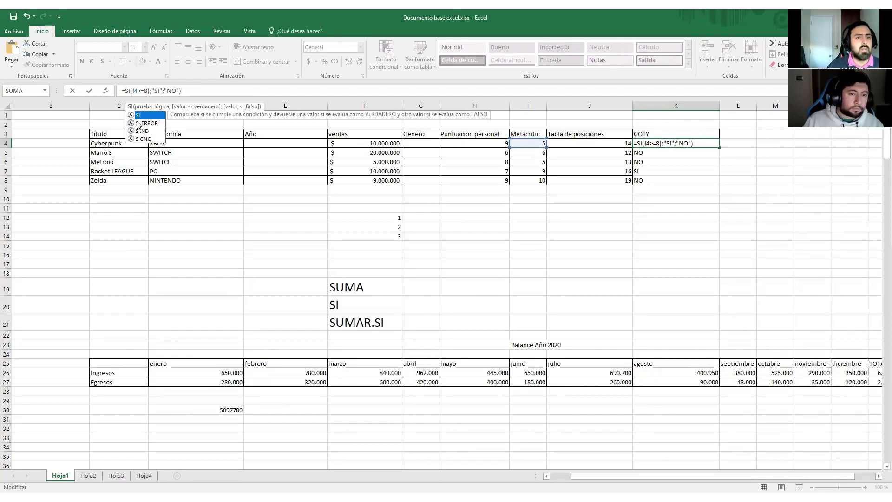
- Delete the surplus closing parenthesis after the 8 and commit K4 as =SI(I4>=8;"SI";"NO")
{"action": "left_click", "coordinate": [198, 90]}
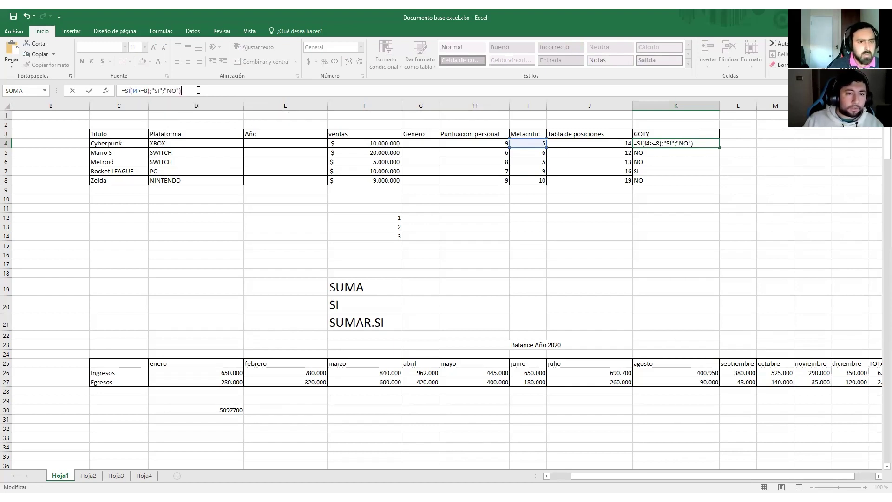
{"action": "key", "text": "BackSpace"}
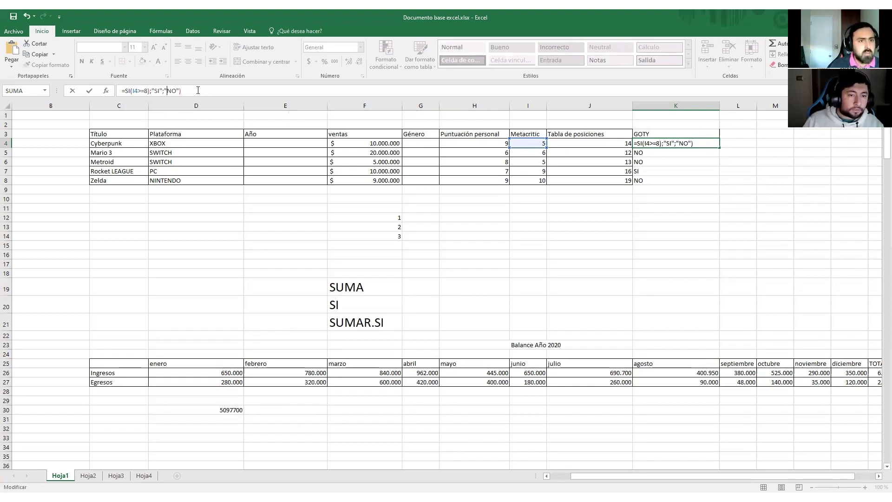
{"action": "key", "text": "Left"}
{"action": "key", "text": "Left"}
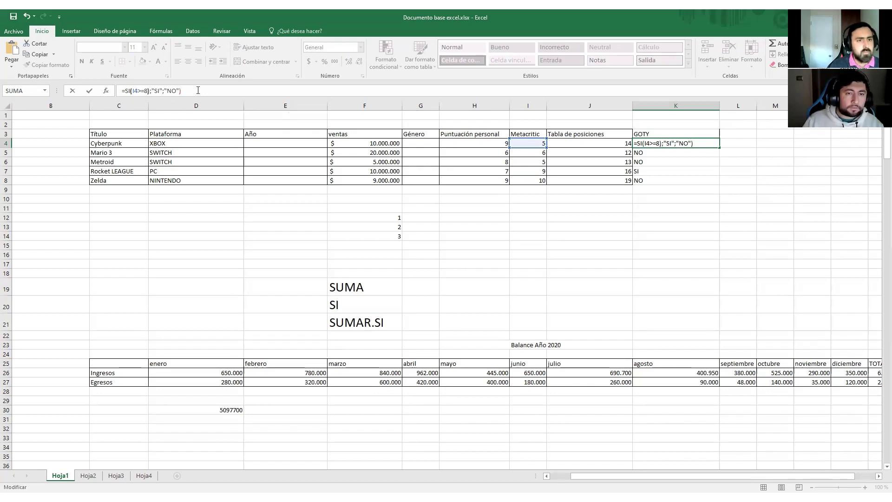
{"action": "key", "text": "BackSpace"}
{"action": "key", "text": "Right"}
{"action": "key", "text": "Right"}
{"action": "key", "text": "Right"}
{"action": "key", "text": "Right"}
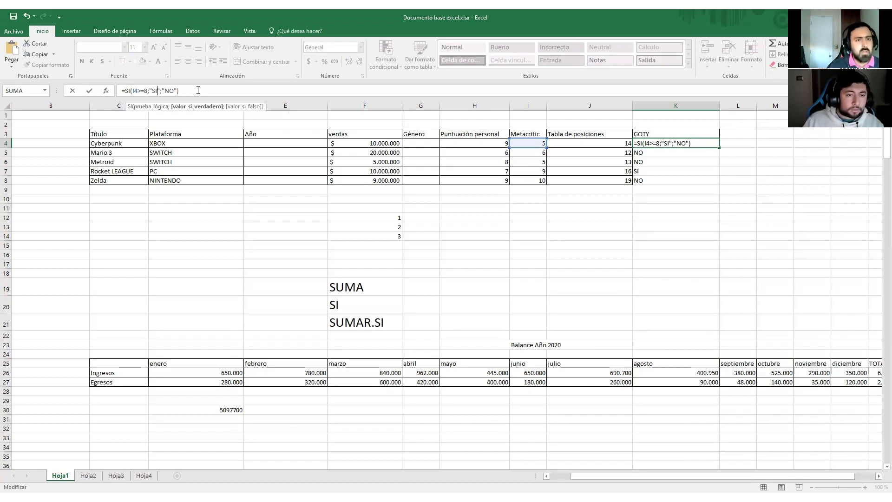
{"action": "key", "text": "Right"}
{"action": "key", "text": "Right"}
{"action": "key", "text": "Right"}
{"action": "key", "text": "Right"}
{"action": "key", "text": "Right"}
{"action": "key", "text": "Right"}
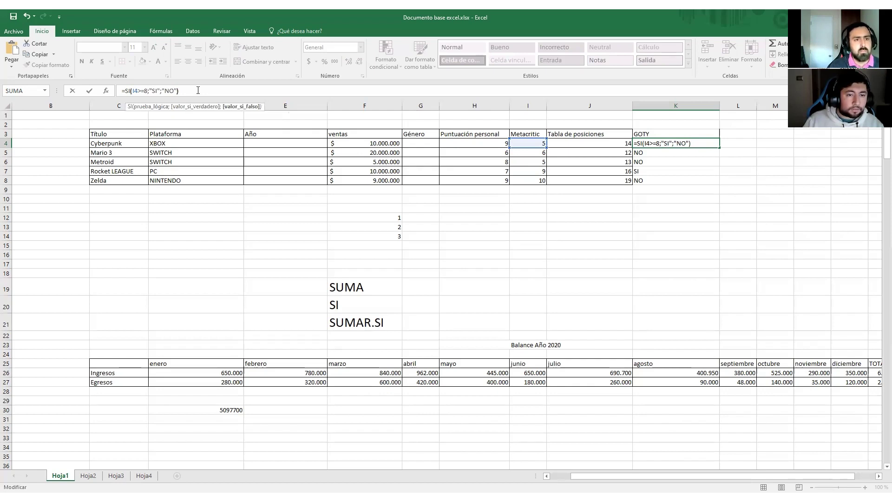
{"action": "key", "text": "Return"}
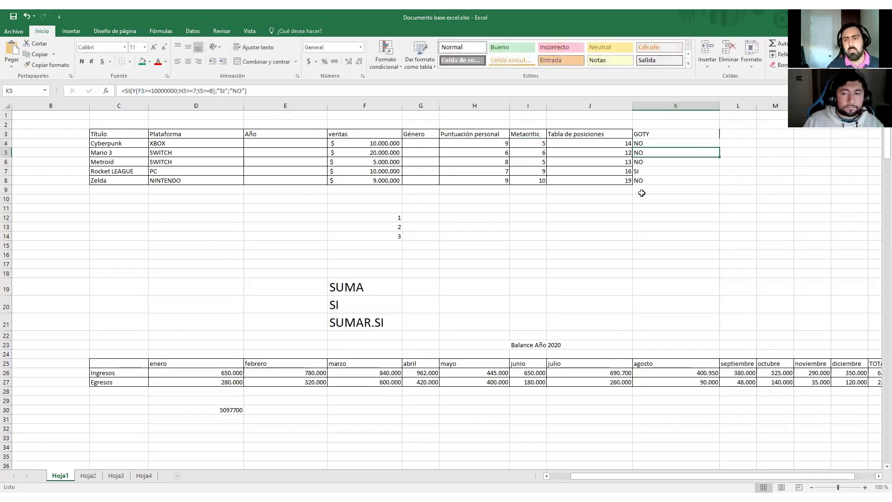
- Fill the simplified GOTY formula from K4 down through K8
{"action": "left_click", "coordinate": [683, 143]}
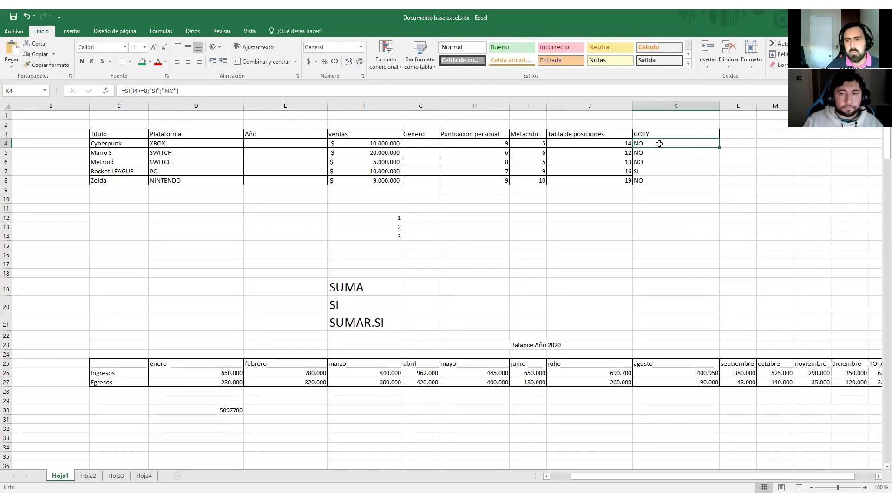
{"action": "left_click_drag", "start_coordinate": [719, 148], "coordinate": [718, 186]}
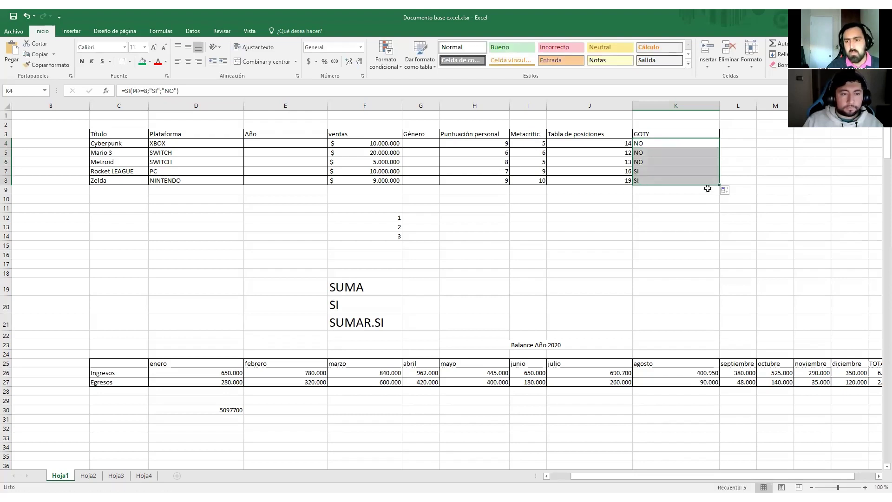
{"action": "left_click", "coordinate": [699, 242]}
- Check the Metacritic scores of Rocket LEAGUE and Zelda in I7:I8, without replacing any data
{"action": "left_click", "coordinate": [535, 172]}
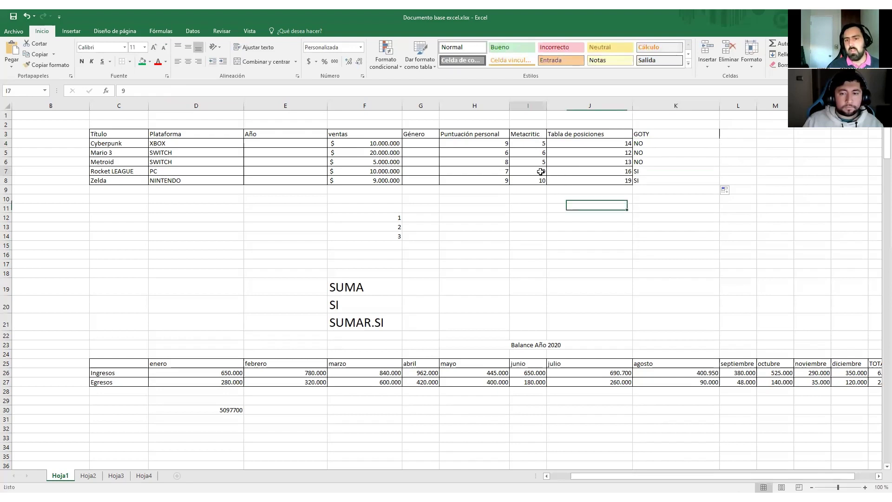
{"action": "left_click_drag", "start_coordinate": [541, 175], "coordinate": [542, 184]}
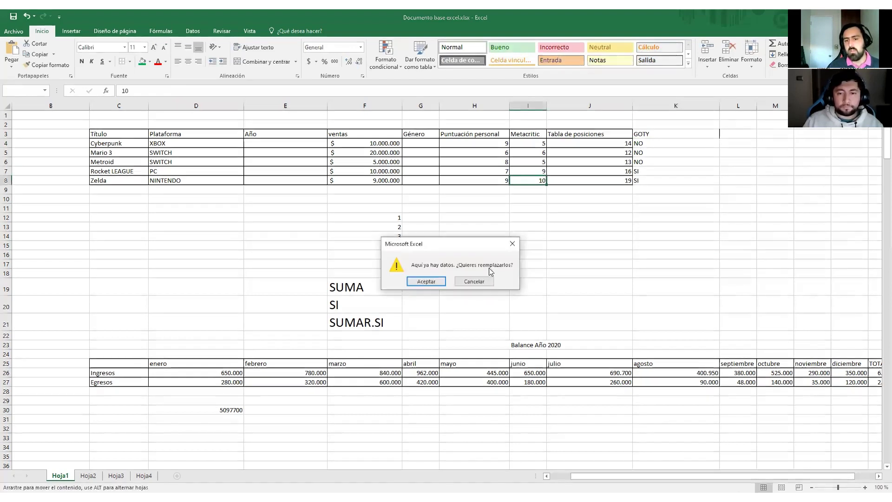
{"action": "left_click", "coordinate": [474, 282]}
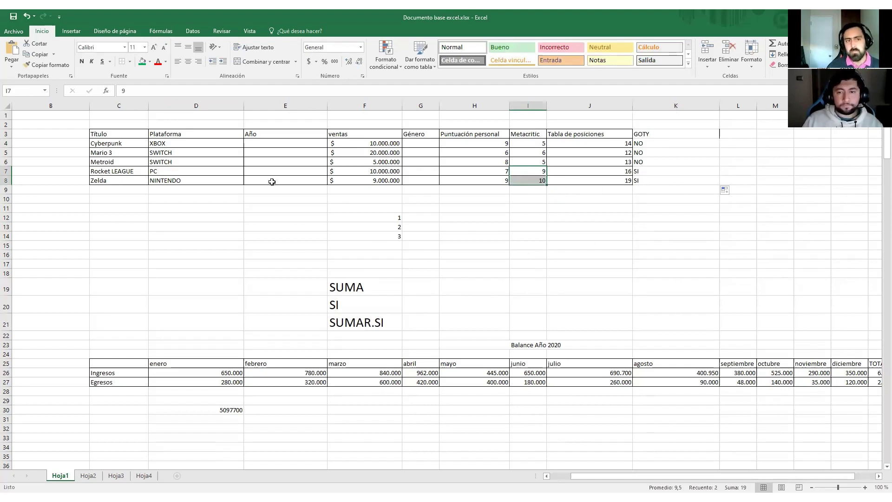
- Copy the full text of the SI formula in K4
{"action": "left_click", "coordinate": [650, 143]}
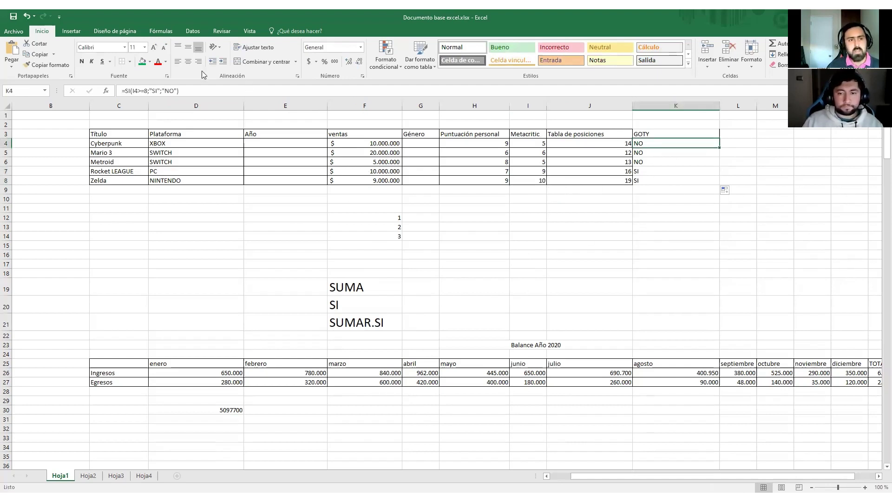
{"action": "left_click_drag", "start_coordinate": [210, 88], "coordinate": [106, 90]}
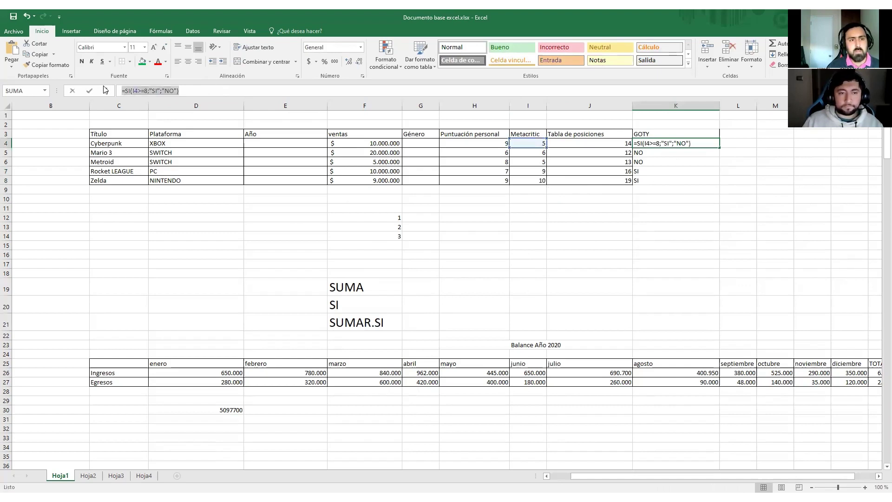
{"action": "right_click", "coordinate": [144, 91]}
{"action": "left_click", "coordinate": [188, 104]}
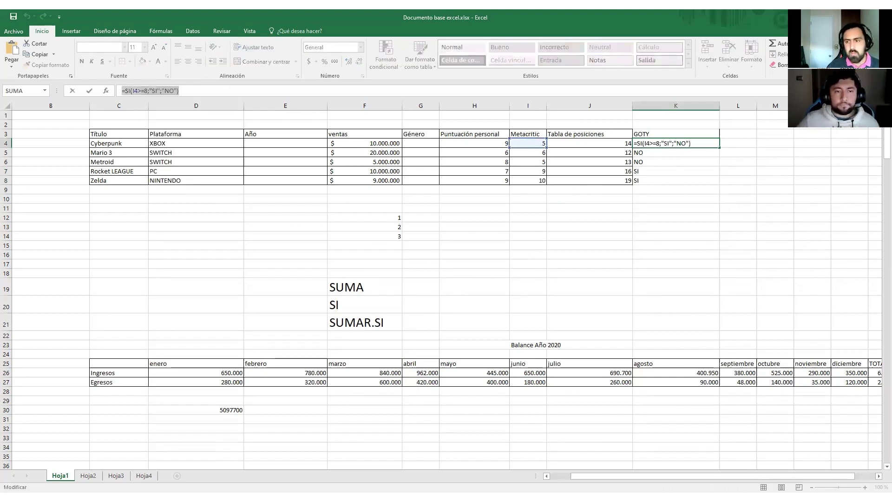
{"action": "left_click", "coordinate": [656, 74]}
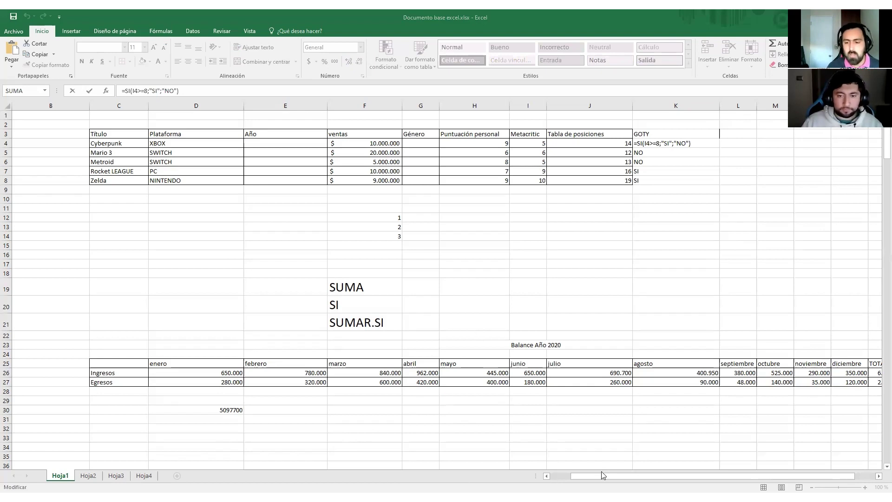
{"action": "mouse_move", "coordinate": [607, 476]}
{"action": "left_mouse_down"}
{"action": "mouse_move", "coordinate": [614, 478]}
{"action": "mouse_move", "coordinate": [594, 478]}
{"action": "left_mouse_up"}
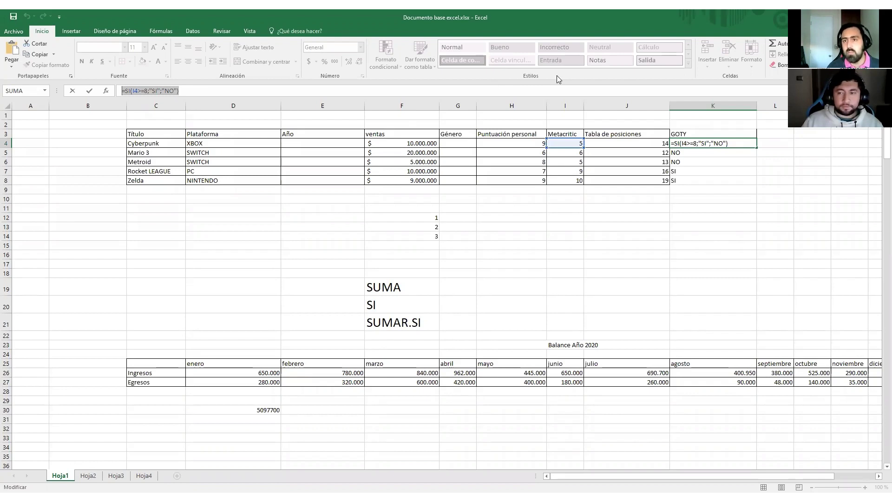
{"action": "left_click", "coordinate": [561, 134]}
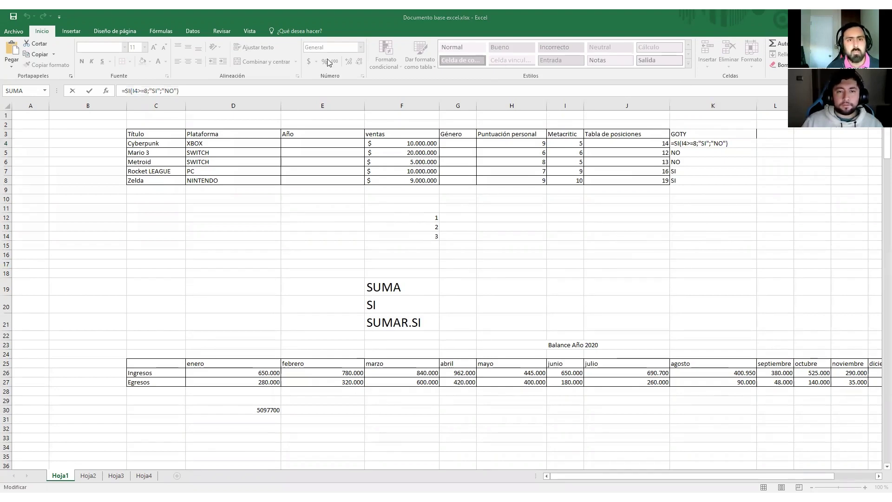
- Search the commands for "si", insert the logical function SI into K4, and move its arguments dialog clear of the game table
{"action": "left_click", "coordinate": [310, 30]}
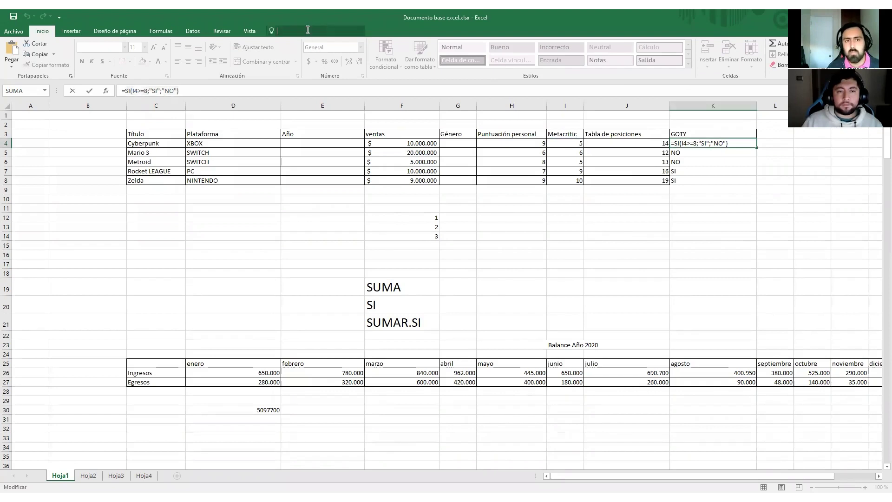
{"action": "type", "text": "s"}
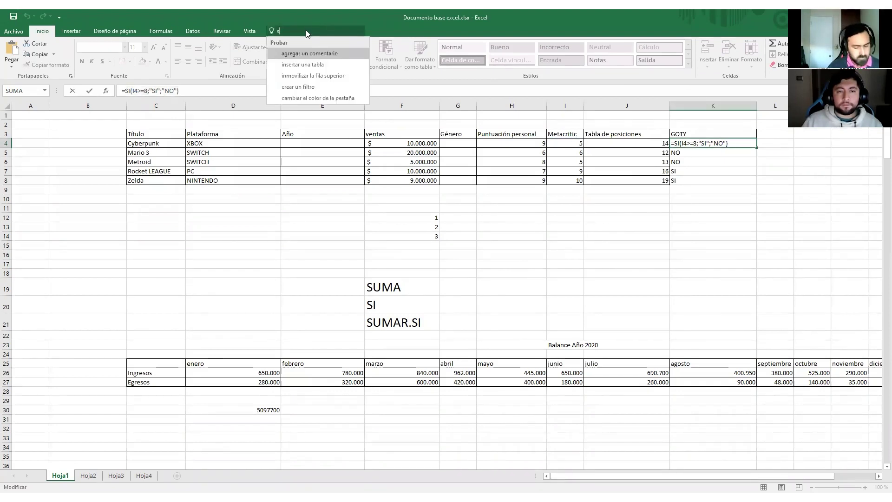
{"action": "type", "text": "i"}
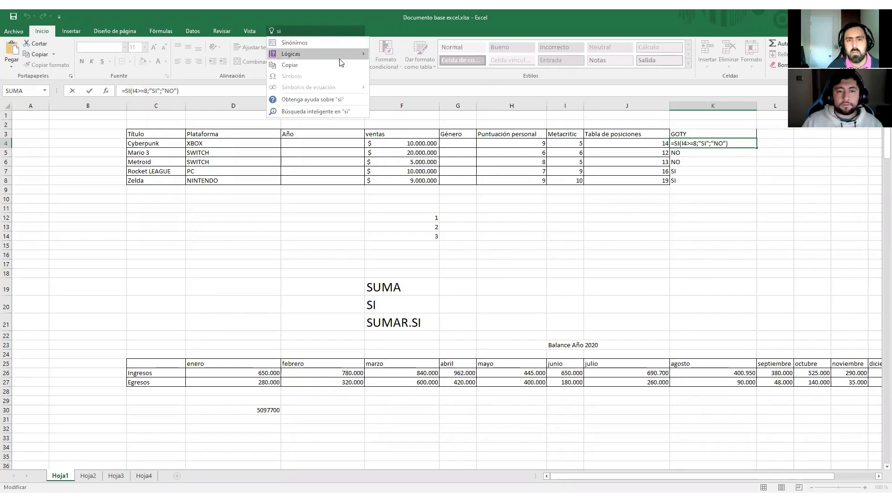
{"action": "mouse_move", "coordinate": [339, 59]}
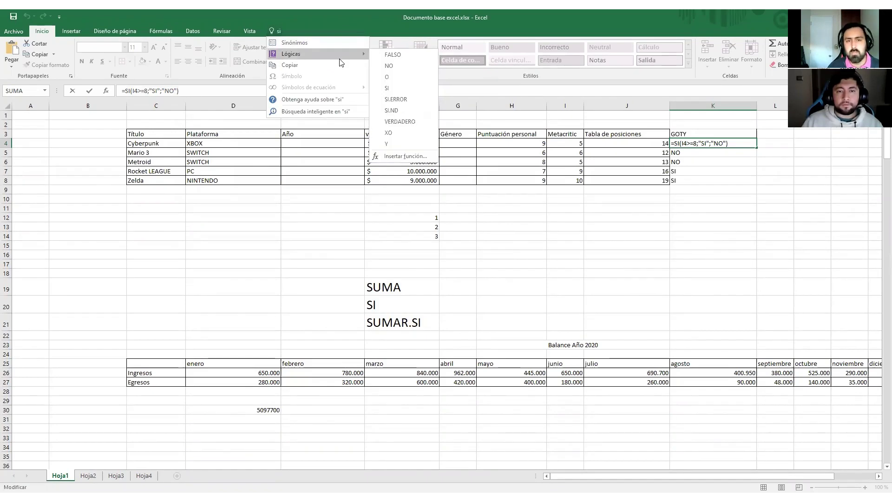
{"action": "left_click", "coordinate": [420, 86]}
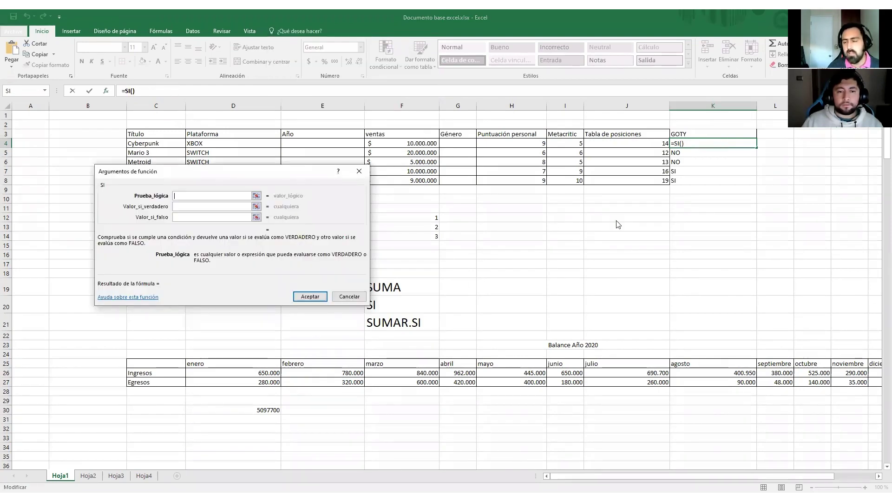
{"action": "left_click_drag", "start_coordinate": [297, 177], "coordinate": [615, 206]}
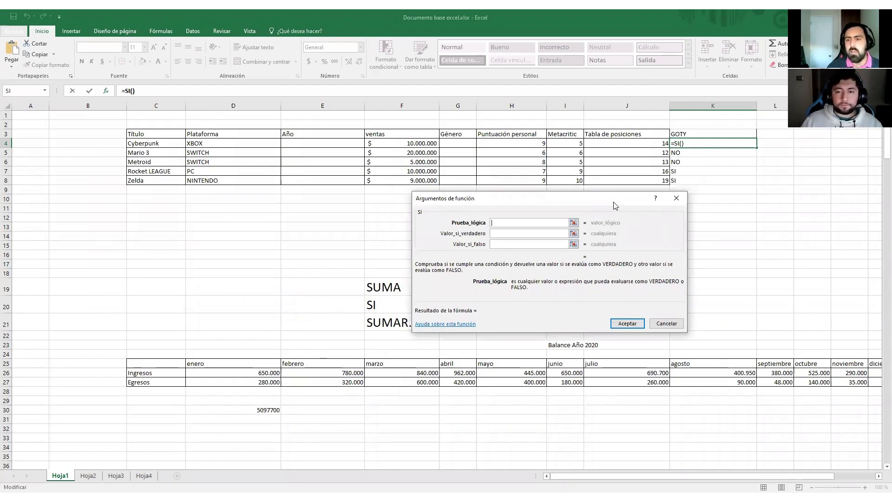
- Try cell F4 as the logical test in the SI arguments for K4, visit both result value arguments, and cancel the function
{"action": "left_click_drag", "start_coordinate": [602, 203], "coordinate": [598, 196]}
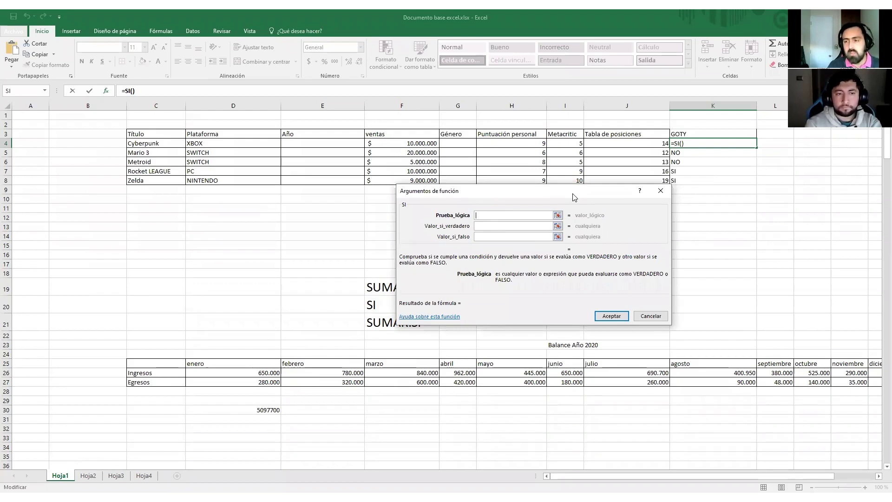
{"action": "left_click_drag", "start_coordinate": [539, 191], "coordinate": [503, 208]}
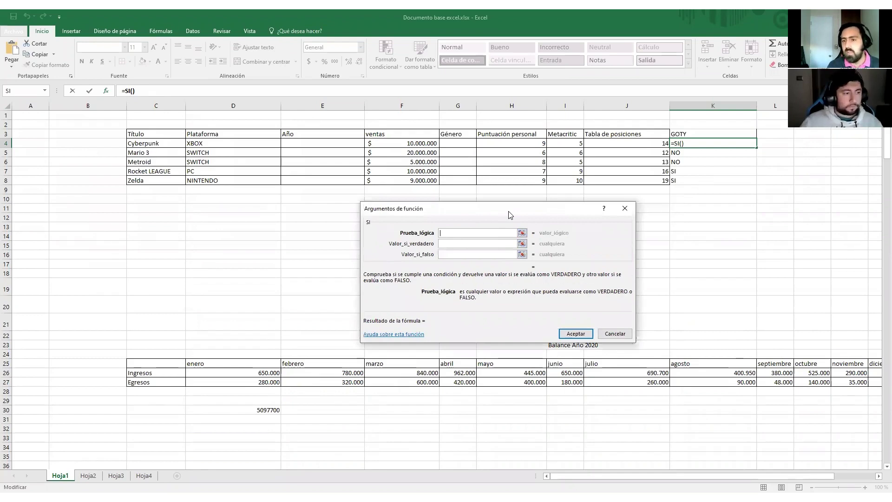
{"action": "left_click_drag", "start_coordinate": [510, 214], "coordinate": [559, 207]}
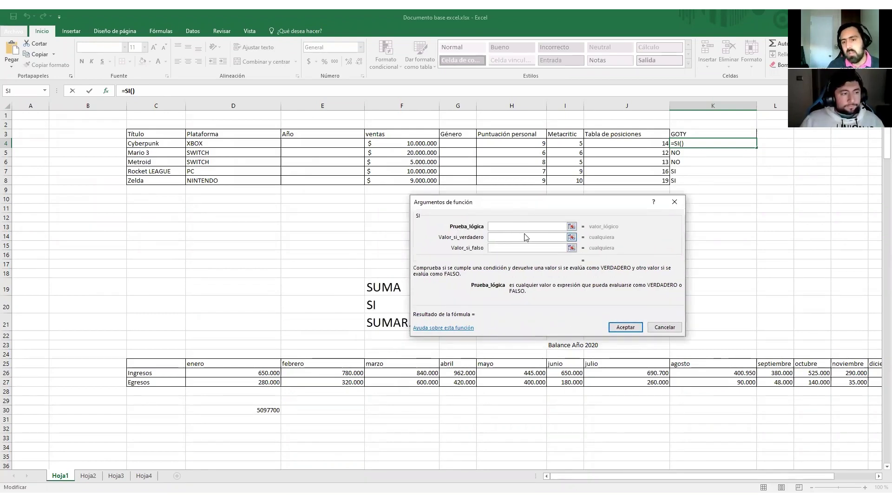
{"action": "left_click", "coordinate": [571, 227]}
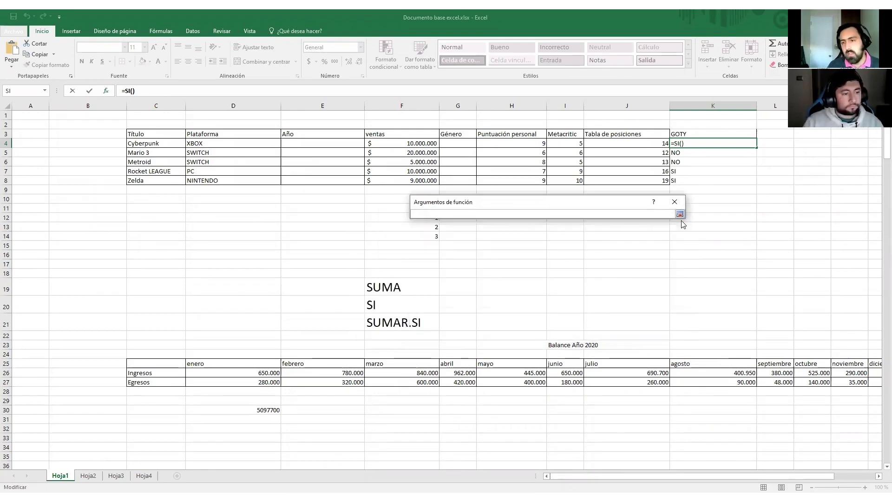
{"action": "left_click", "coordinate": [426, 146]}
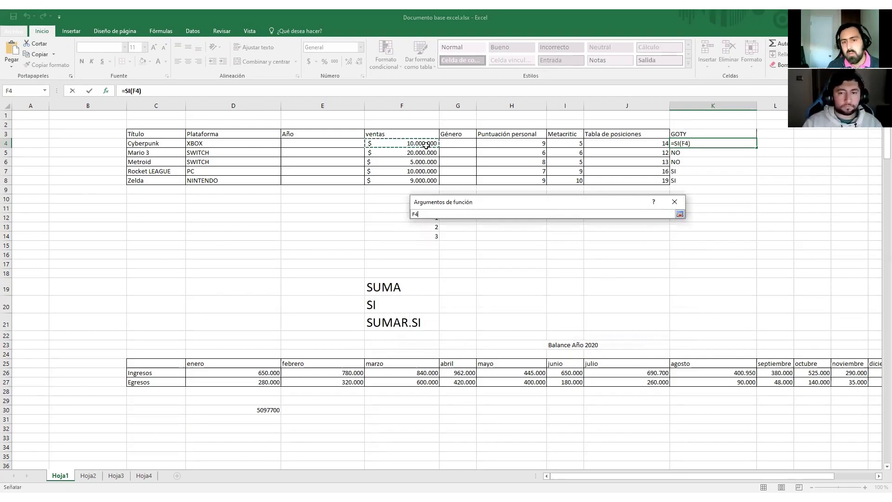
{"action": "left_click", "coordinate": [679, 214]}
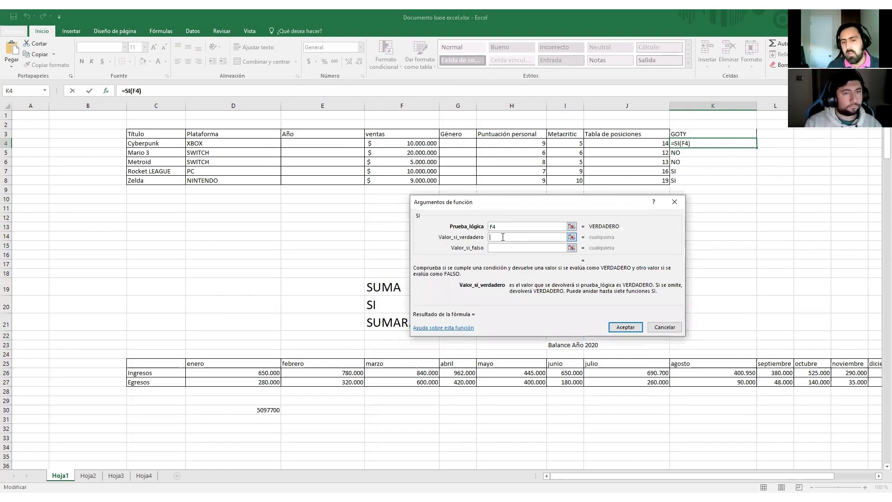
{"action": "left_click", "coordinate": [504, 249]}
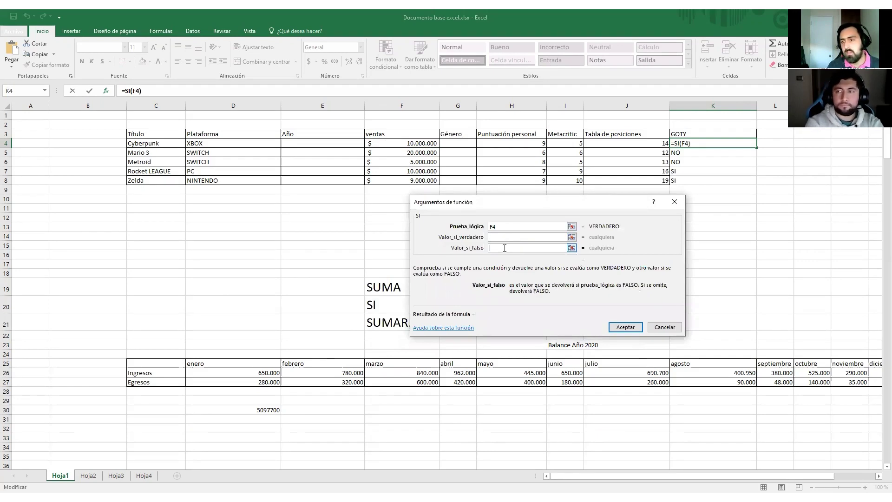
{"action": "left_click", "coordinate": [512, 237]}
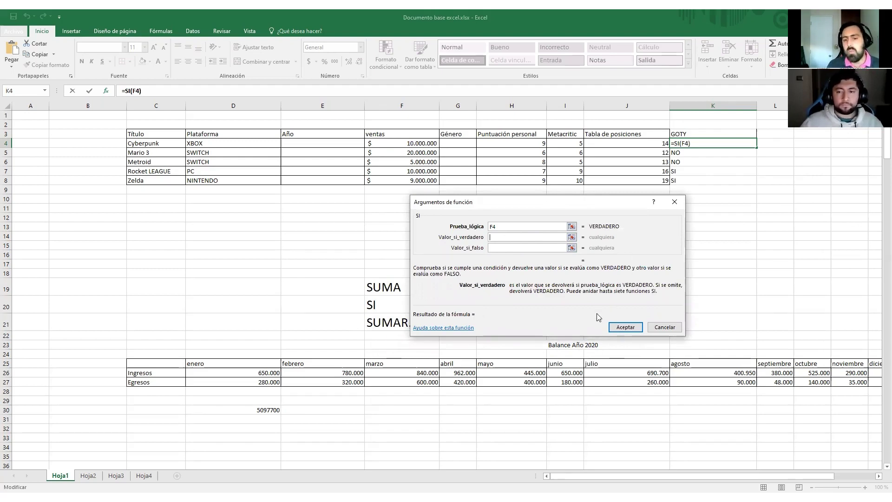
{"action": "left_click", "coordinate": [665, 328]}
- Review the function arguments of the existing SI formula in K4 and close them without changes
{"action": "left_click", "coordinate": [107, 91]}
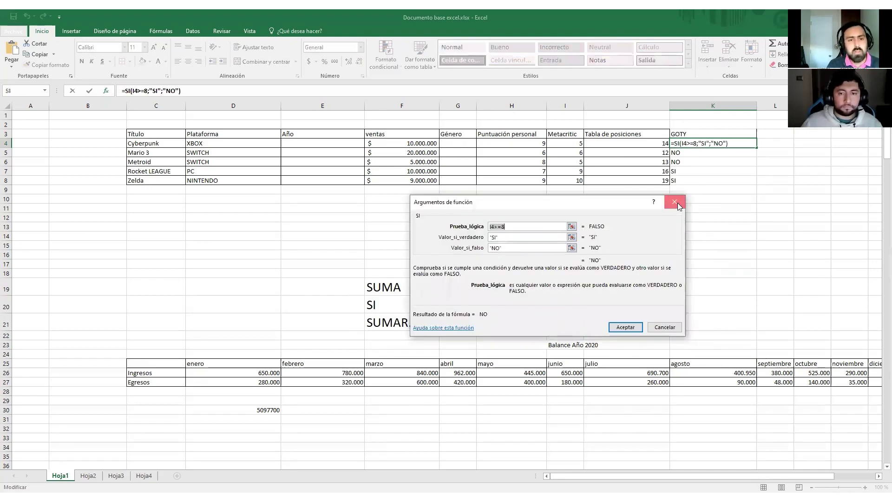
{"action": "left_click", "coordinate": [678, 202]}
- Start inserting a function in empty cell D15 and examine the descriptions of the Lógica functions, including SI, VERDADERO and Y
{"action": "left_click", "coordinate": [233, 245]}
{"action": "left_click", "coordinate": [107, 91]}
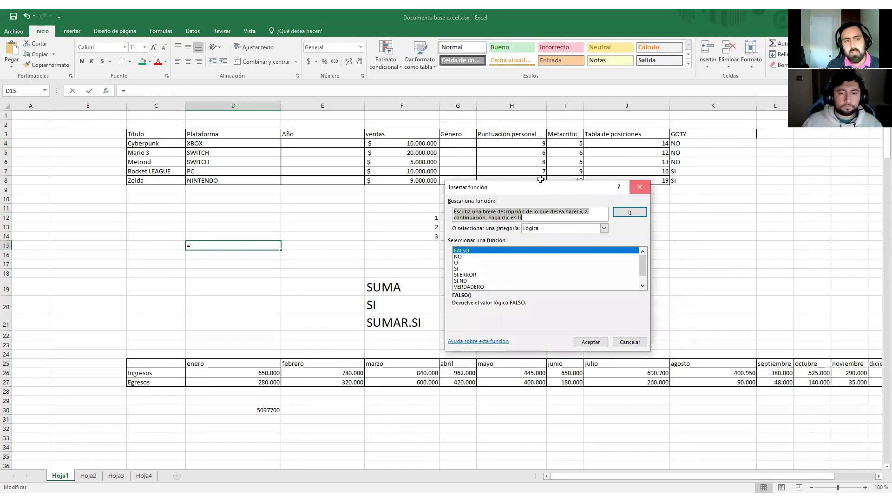
{"action": "left_click", "coordinate": [639, 187]}
{"action": "left_click", "coordinate": [106, 92]}
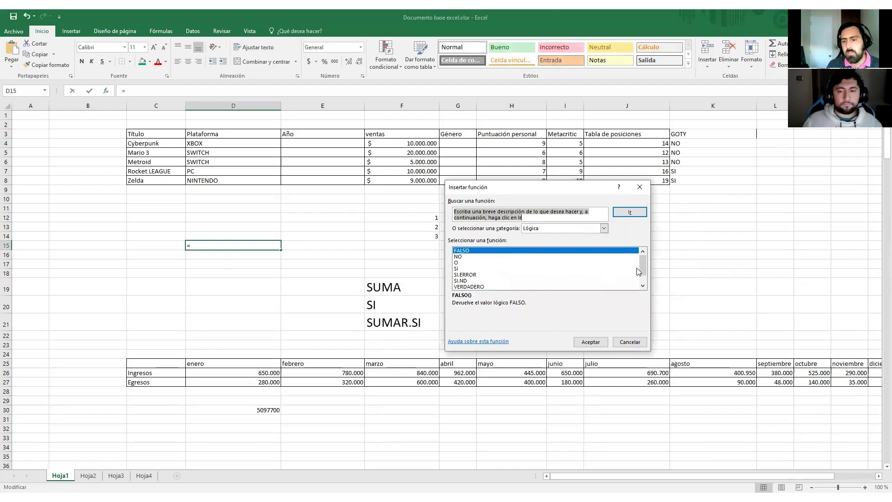
{"action": "mouse_move", "coordinate": [643, 264]}
{"action": "left_mouse_down"}
{"action": "mouse_move", "coordinate": [643, 286]}
{"action": "mouse_move", "coordinate": [643, 262]}
{"action": "left_mouse_up"}
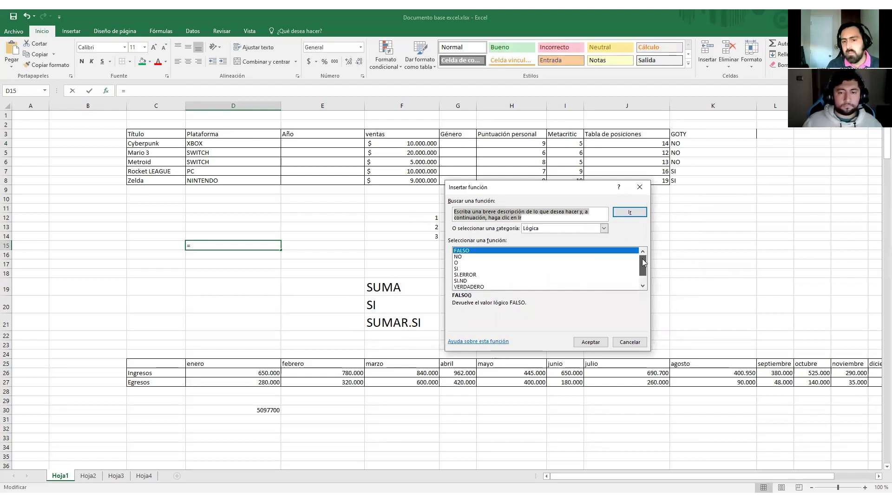
{"action": "left_click", "coordinate": [458, 262]}
{"action": "left_click", "coordinate": [460, 269]}
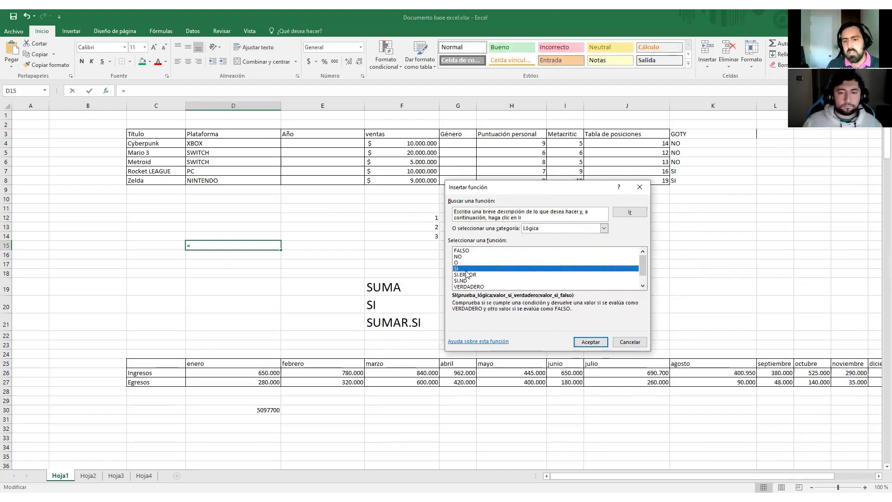
{"action": "left_click", "coordinate": [479, 286]}
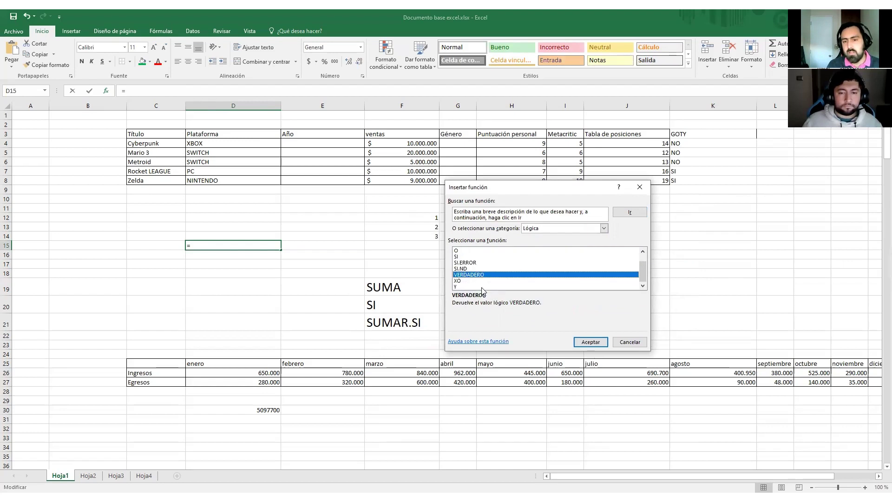
{"action": "left_click", "coordinate": [483, 286]}
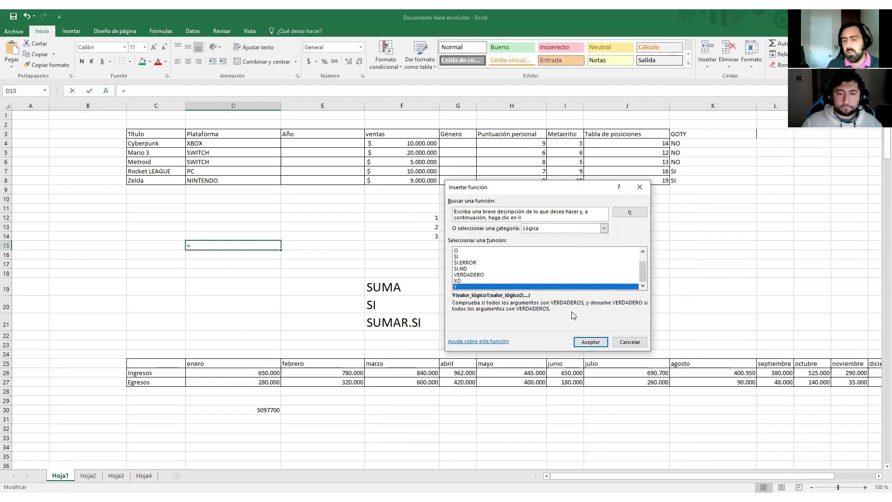
{"action": "scroll", "coordinate": [576, 311], "scroll_direction": "up", "scroll_amount": 1}
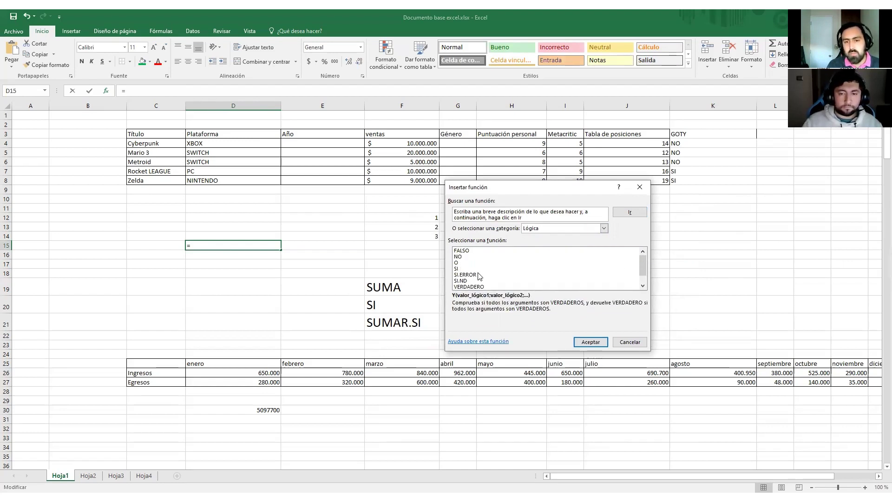
{"action": "left_click", "coordinate": [479, 269]}
- Browse the recommended, recently used, financial, date and time, mathematical and database function categories, and cancel without inserting a function in D15
{"action": "left_click", "coordinate": [629, 212]}
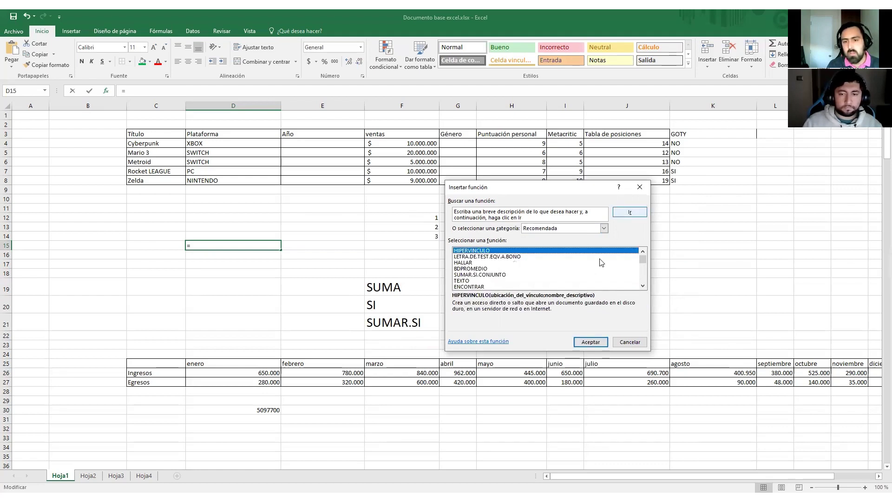
{"action": "left_click", "coordinate": [604, 228]}
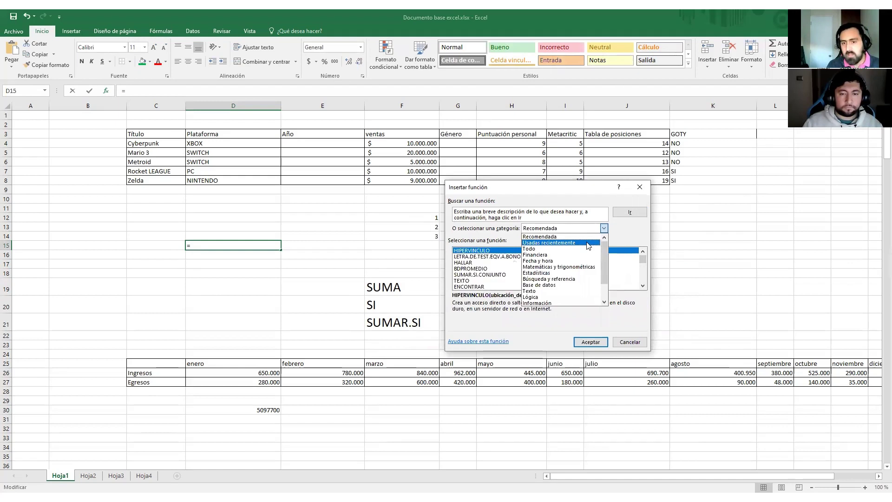
{"action": "left_click", "coordinate": [588, 243]}
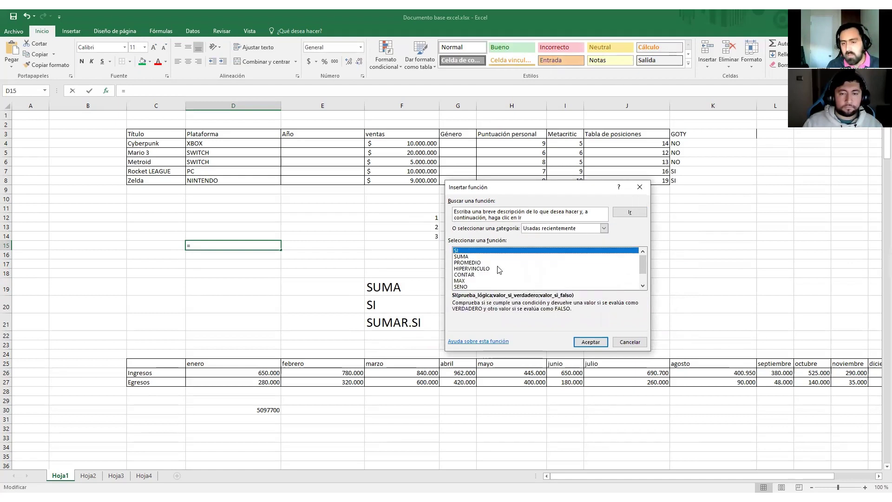
{"action": "left_click", "coordinate": [604, 227]}
{"action": "left_click", "coordinate": [588, 255]}
{"action": "left_click", "coordinate": [604, 228]}
{"action": "left_click", "coordinate": [588, 262]}
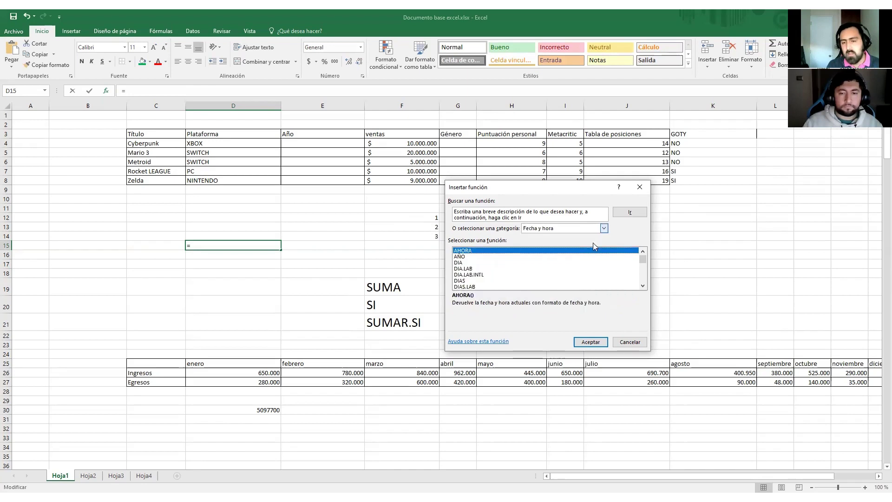
{"action": "left_click", "coordinate": [604, 228]}
{"action": "left_click", "coordinate": [578, 267]}
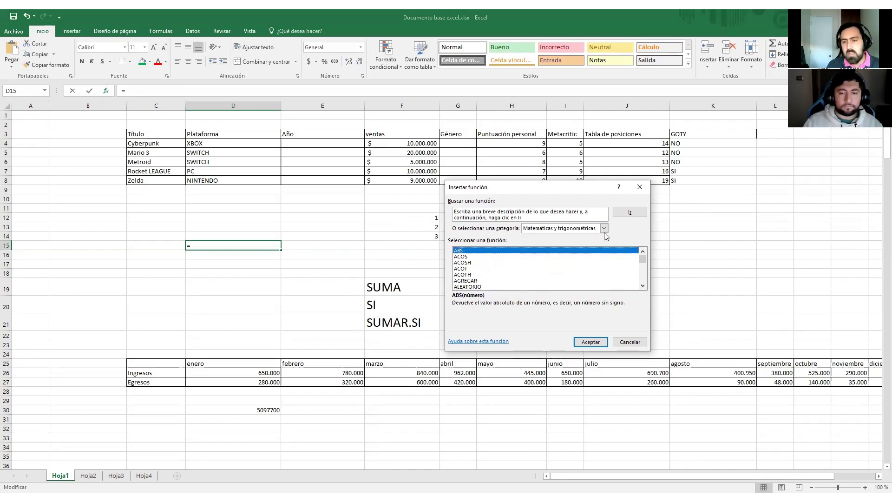
{"action": "left_click", "coordinate": [604, 229]}
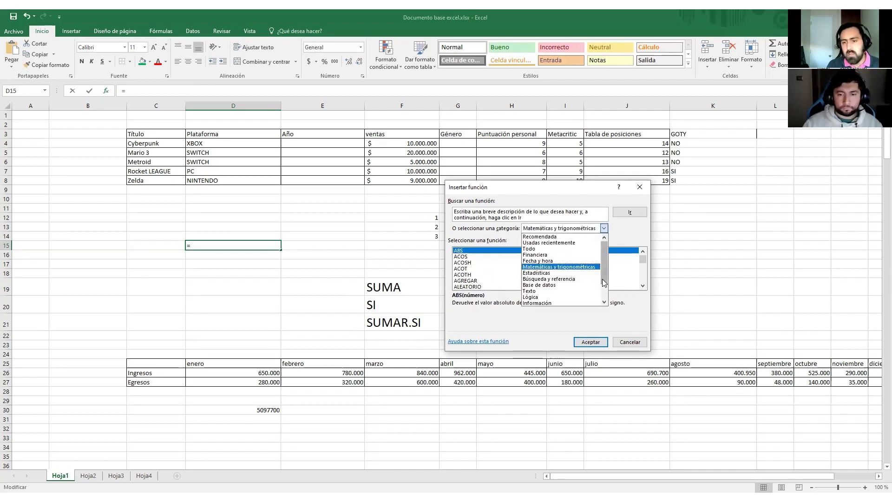
{"action": "left_click", "coordinate": [562, 286]}
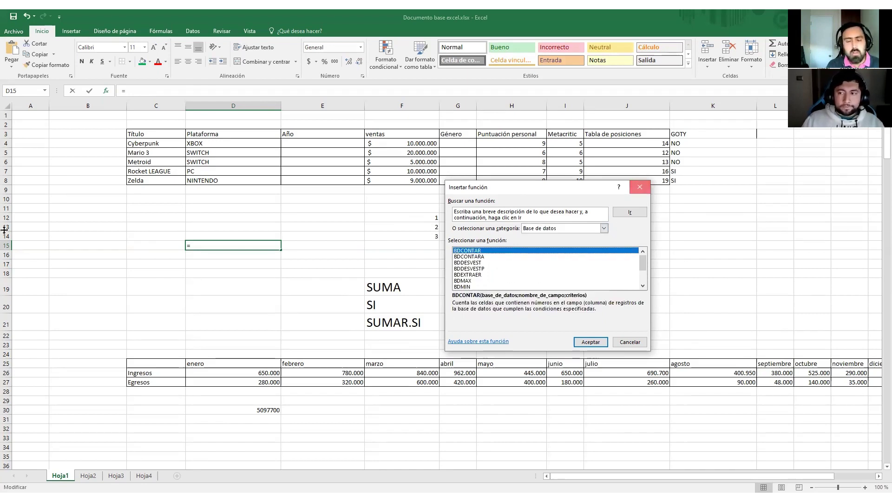
{"action": "key", "text": "Escape"}
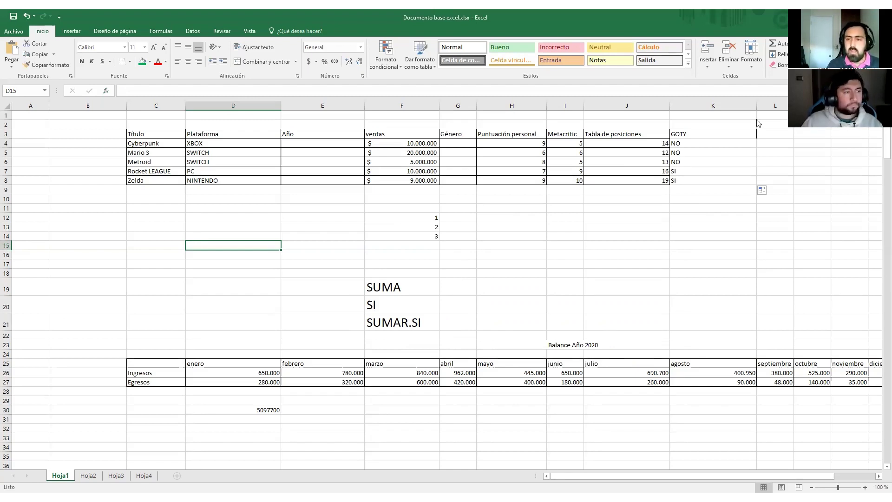
- Switch to Hoja2 and examine the birth dates listed in TABLA PACIENTES
{"action": "left_click", "coordinate": [88, 475]}
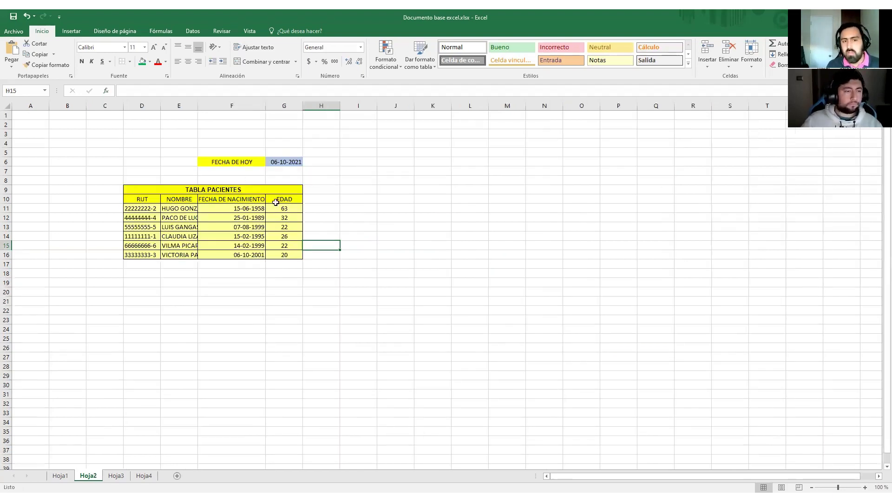
{"action": "left_click", "coordinate": [234, 218]}
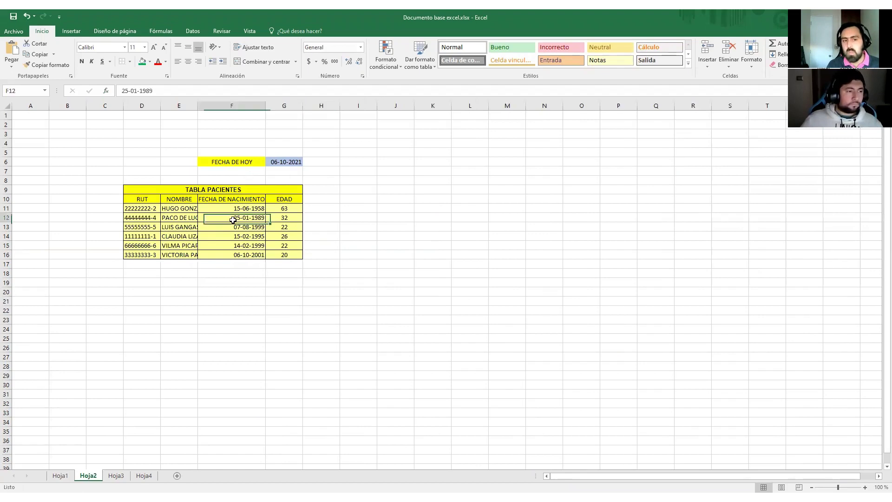
{"action": "left_click", "coordinate": [209, 238]}
{"action": "left_click", "coordinate": [257, 254]}
{"action": "left_click", "coordinate": [242, 217]}
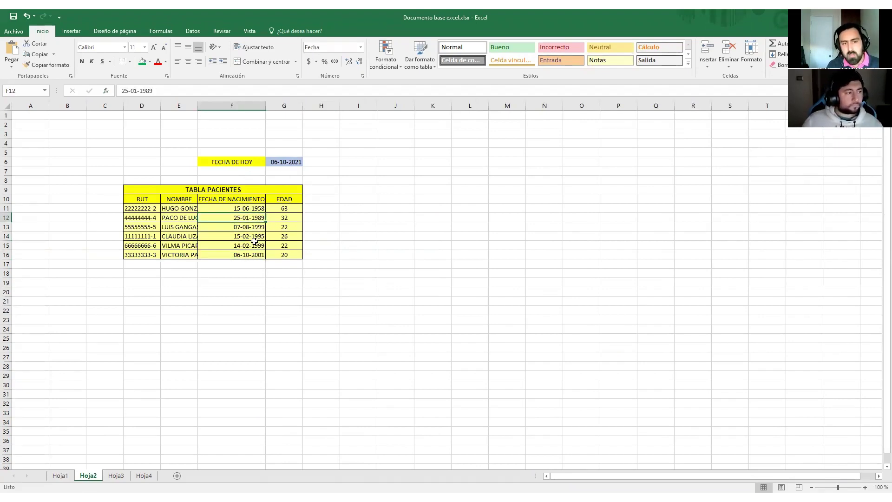
{"action": "left_click", "coordinate": [253, 238]}
- Change the year of the last patient's birth date in F16
{"action": "left_click", "coordinate": [255, 254]}
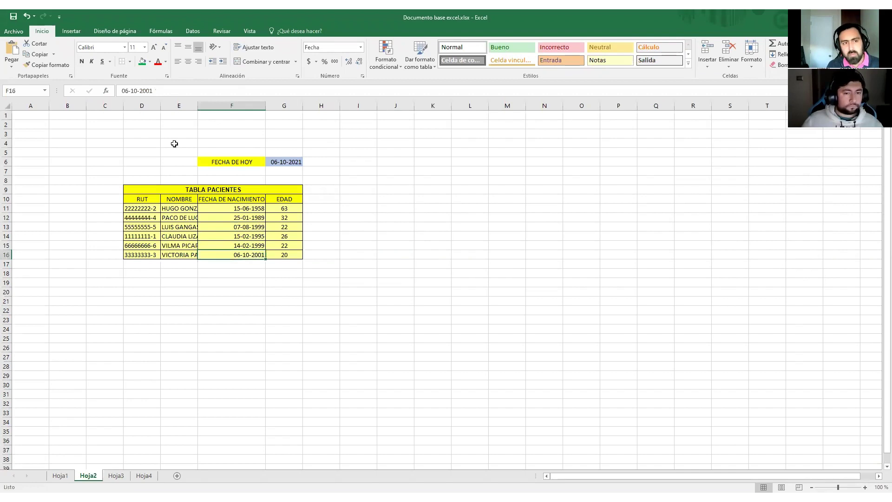
{"action": "left_click", "coordinate": [184, 92]}
{"action": "key", "text": "BackSpace"}
{"action": "type", "text": "4"}
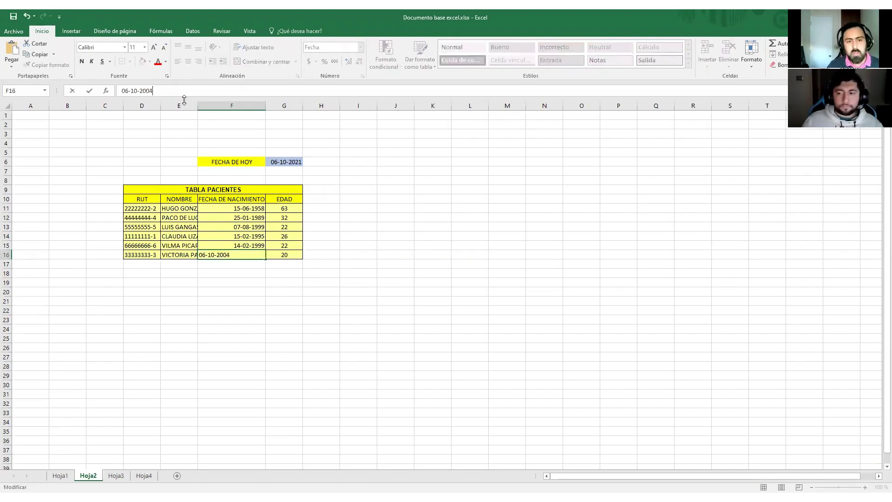
{"action": "key", "text": "Return"}
- Check the age formula in G16 against the birth date in F16
{"action": "left_click", "coordinate": [284, 256]}
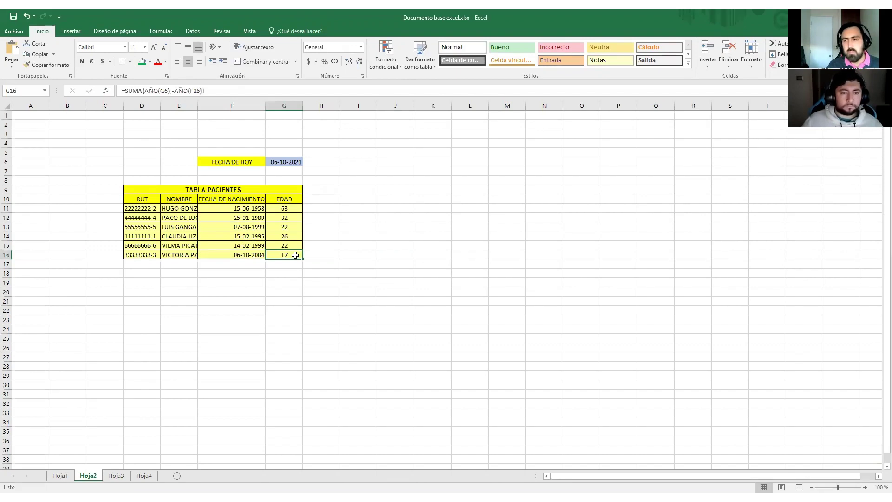
{"action": "left_click", "coordinate": [251, 255]}
{"action": "left_click", "coordinate": [282, 248]}
{"action": "left_click", "coordinate": [240, 255]}
{"action": "left_click", "coordinate": [277, 255]}
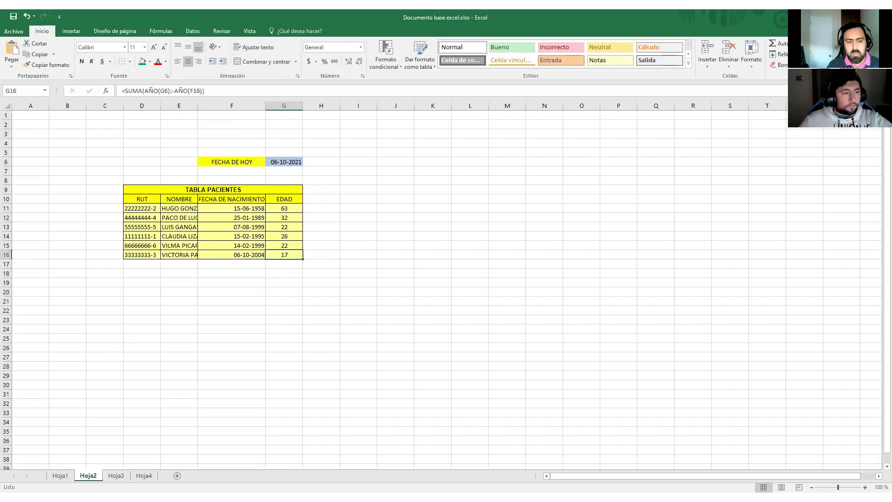
- Go back to Hoja1, view its sheet options without applying any, and return to Hoja2
{"action": "left_click", "coordinate": [61, 475]}
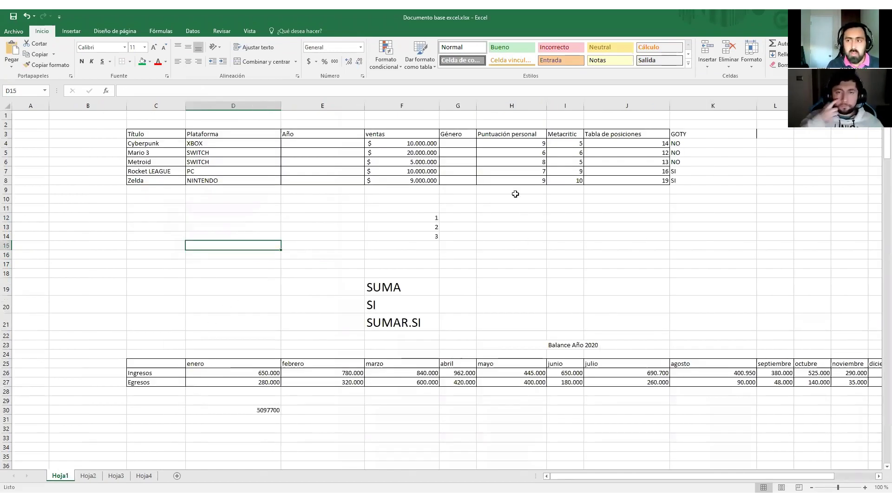
{"action": "right_click", "coordinate": [64, 478]}
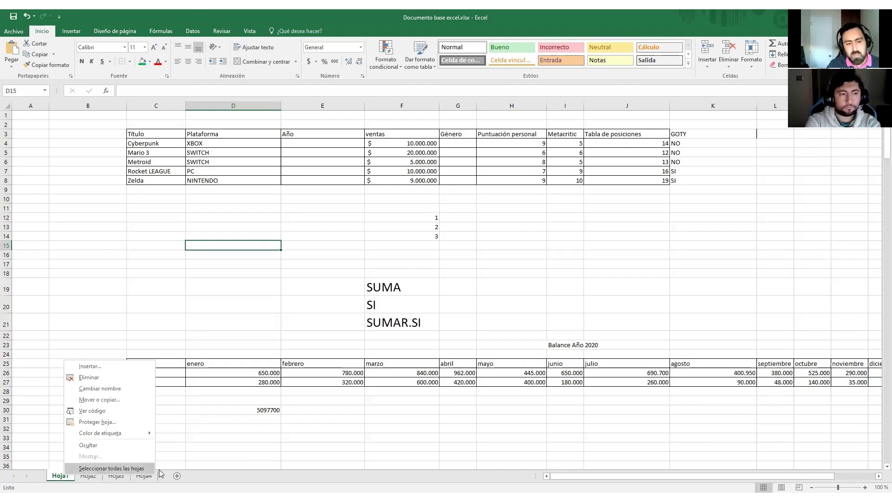
{"action": "left_click", "coordinate": [81, 475]}
{"action": "left_click", "coordinate": [95, 479]}
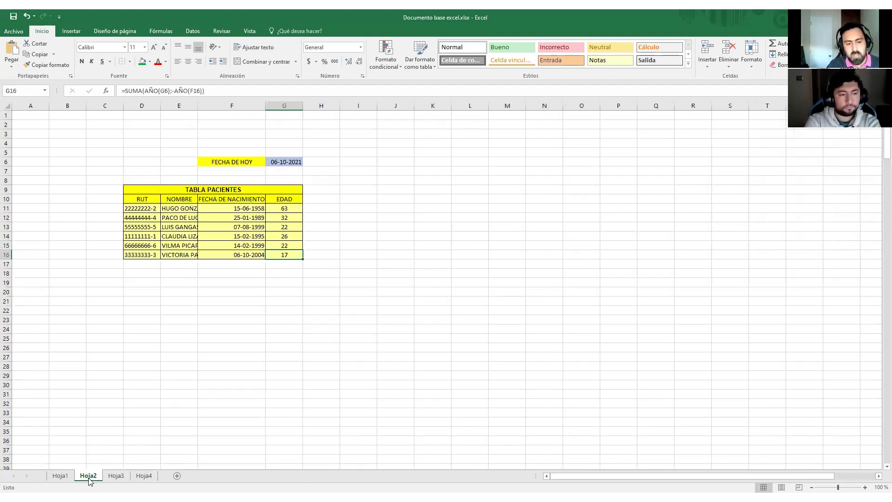
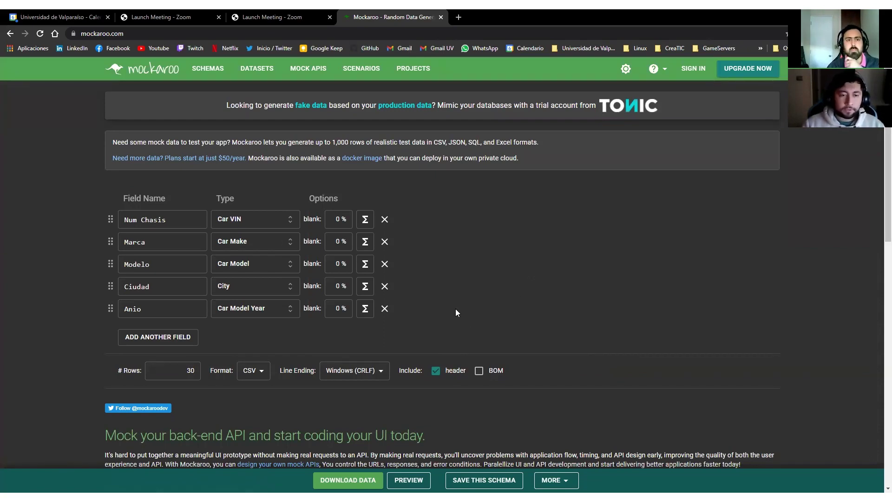
- Download 30 rows of mock car data from Mockaroo as a CSV with header and open it in Excel, dismissing the data-loss notice
{"action": "left_click", "coordinate": [174, 233]}
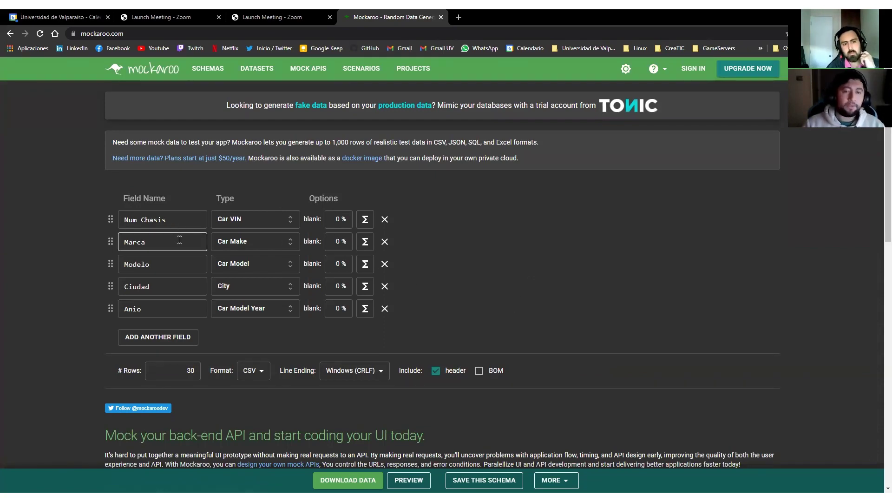
{"action": "left_click", "coordinate": [190, 222]}
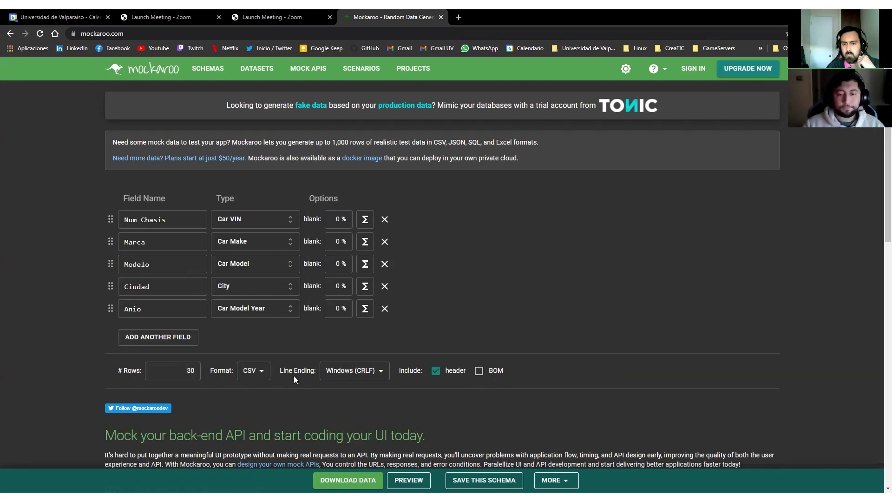
{"action": "left_click", "coordinate": [338, 481]}
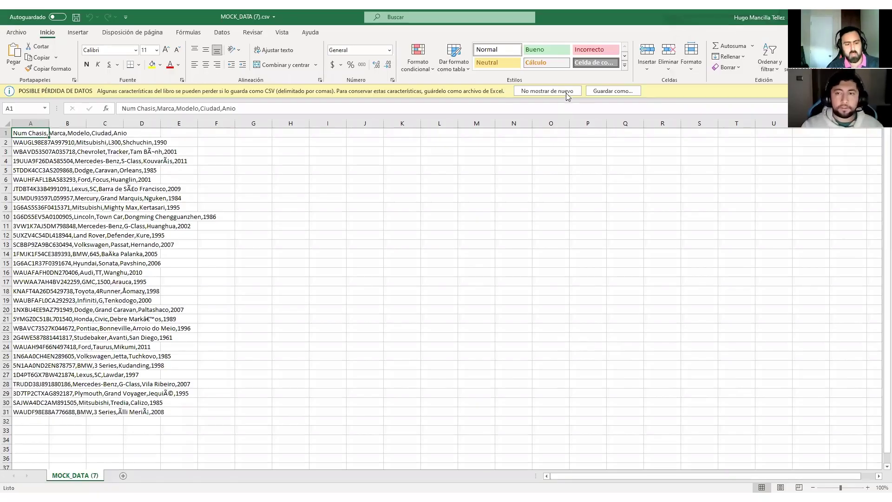
{"action": "left_click", "coordinate": [567, 92]}
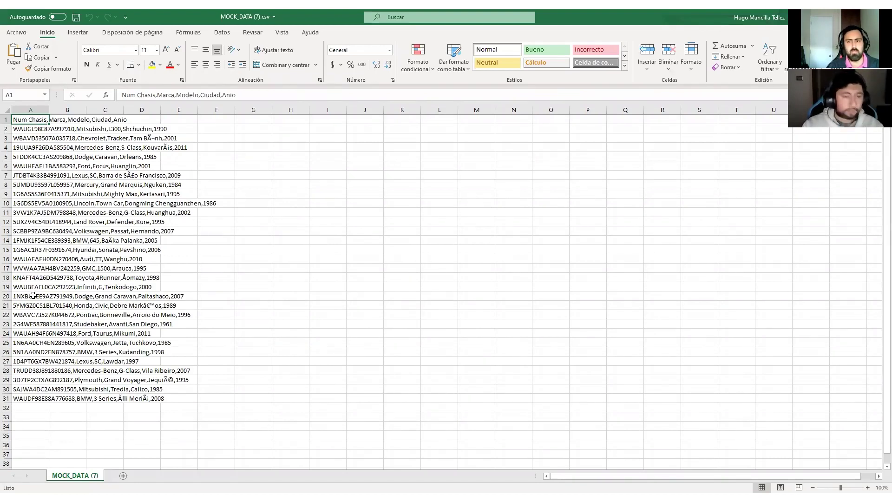
- Examine how the header and car records are stored as comma-separated text in single cells of column A
{"action": "left_click_drag", "start_coordinate": [123, 95], "coordinate": [237, 95]}
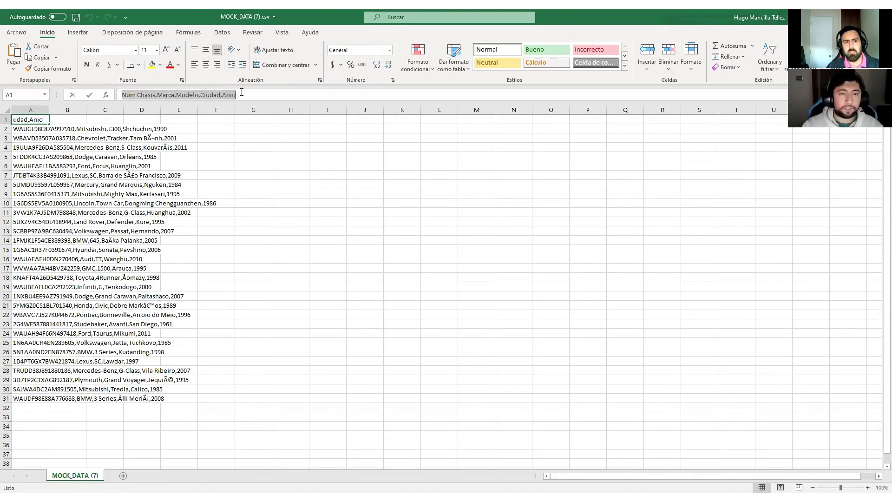
{"action": "left_click", "coordinate": [30, 148]}
{"action": "left_click", "coordinate": [32, 185]}
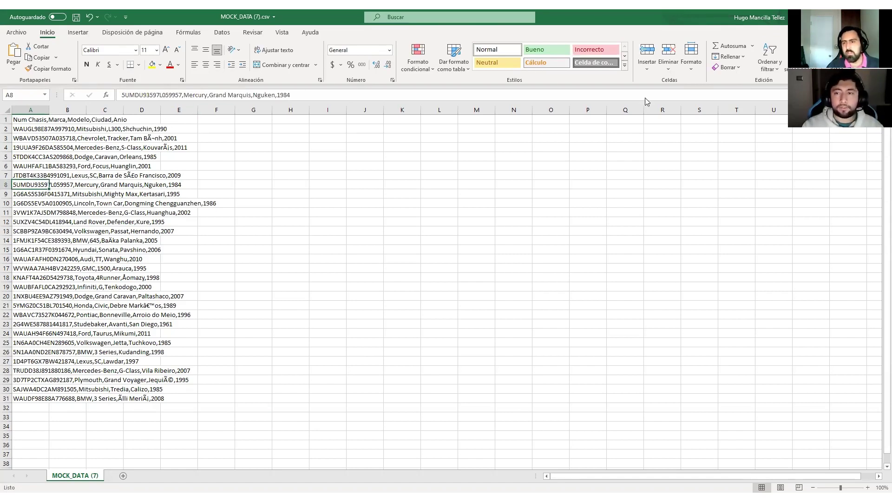
{"action": "key", "text": "alt+Tab"}
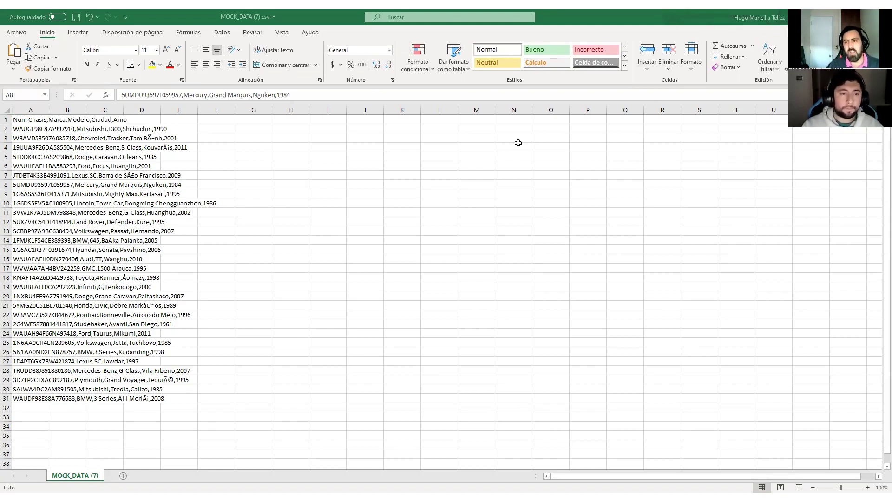
{"action": "key", "text": "alt+Tab"}
{"action": "left_click", "coordinate": [31, 122]}
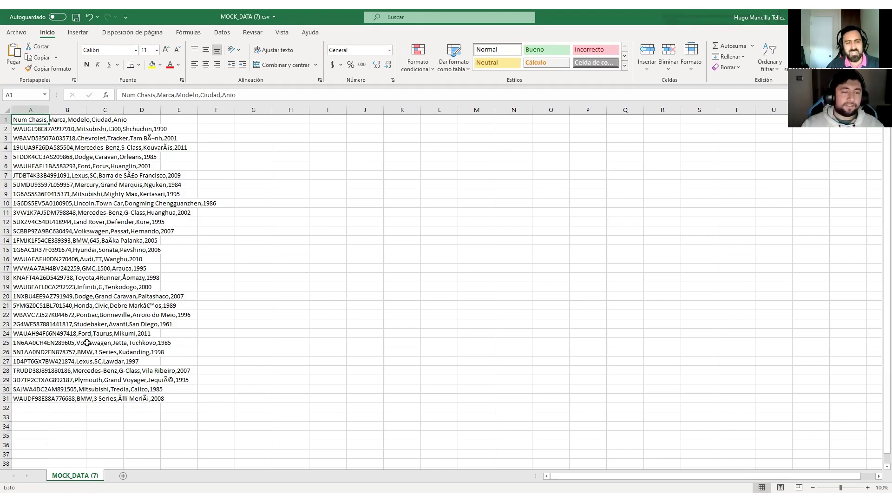
- Split column A into separate columns as delimited text, adding comma as a separator and keeping General format with destination $A$1
{"action": "left_click", "coordinate": [35, 107]}
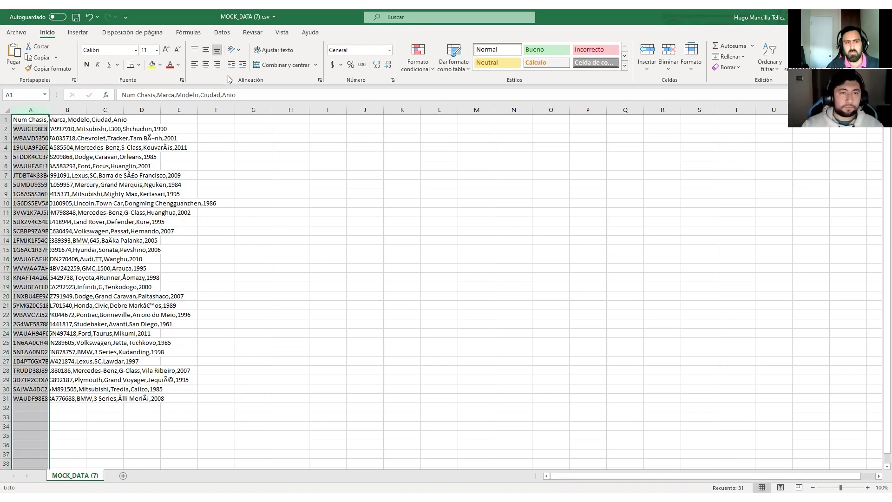
{"action": "left_click", "coordinate": [221, 33]}
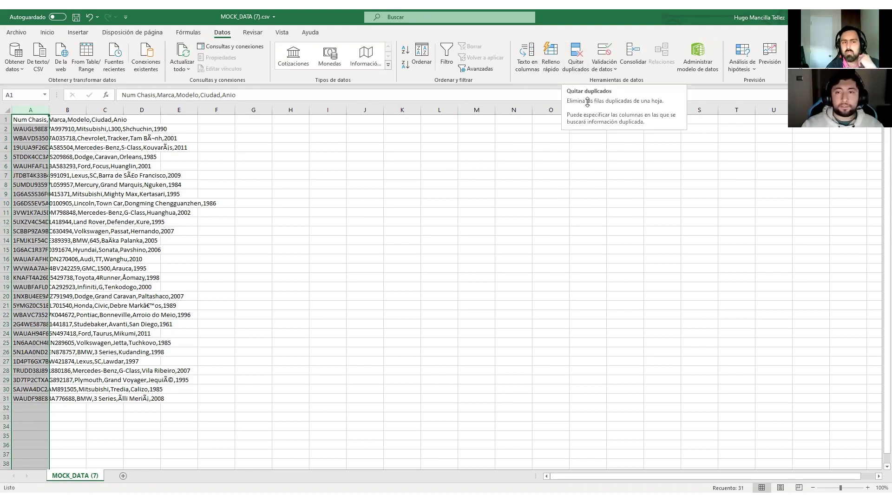
{"action": "left_click", "coordinate": [528, 70]}
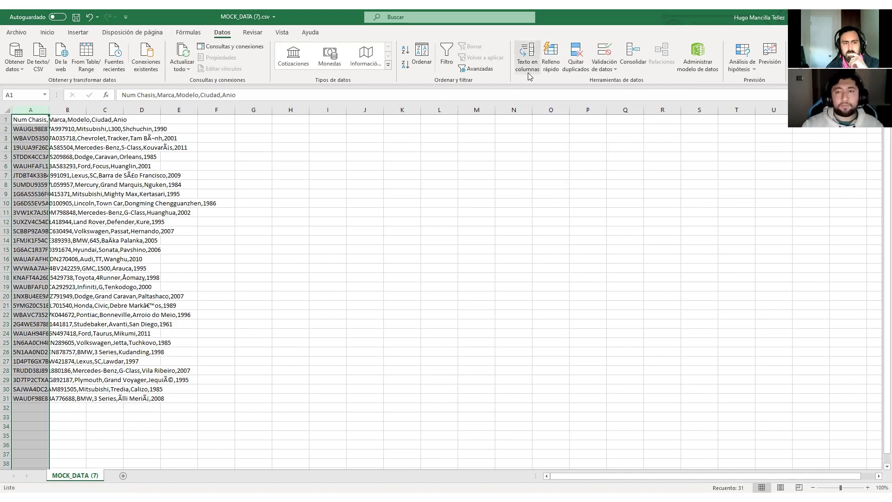
{"action": "left_click", "coordinate": [528, 56]}
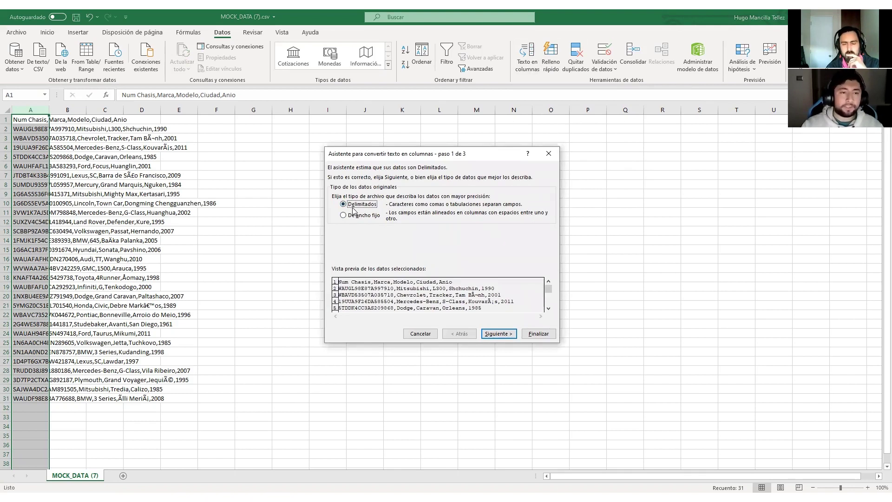
{"action": "left_click", "coordinate": [499, 335]}
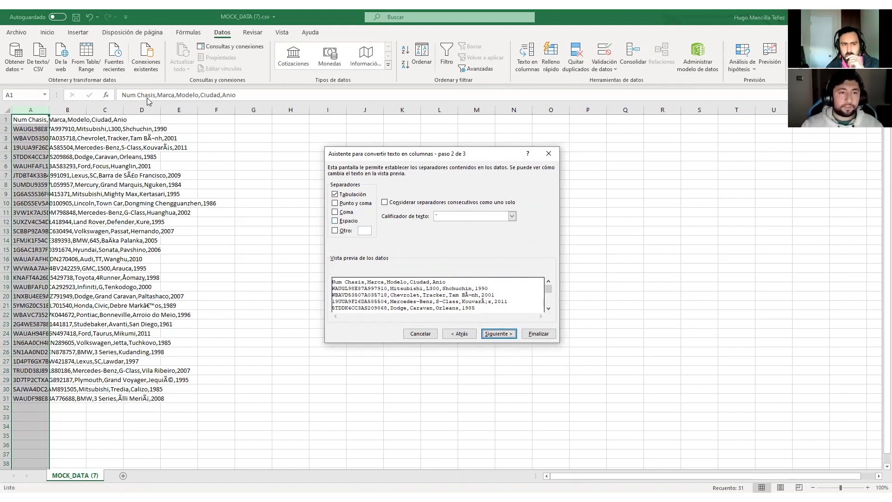
{"action": "left_click", "coordinate": [341, 213]}
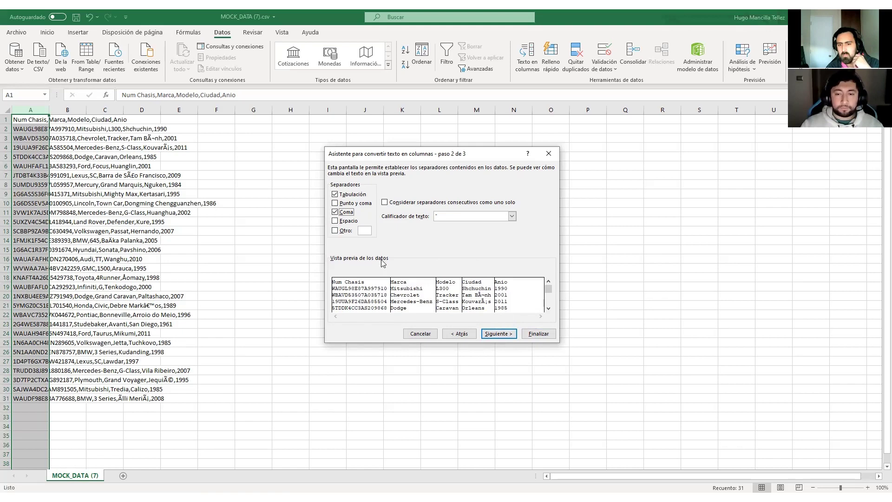
{"action": "left_click", "coordinate": [505, 333]}
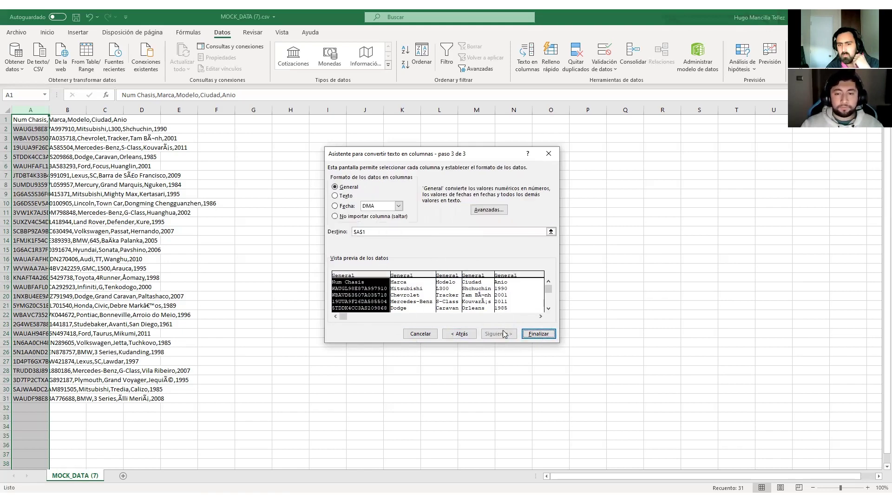
{"action": "left_click", "coordinate": [475, 334]}
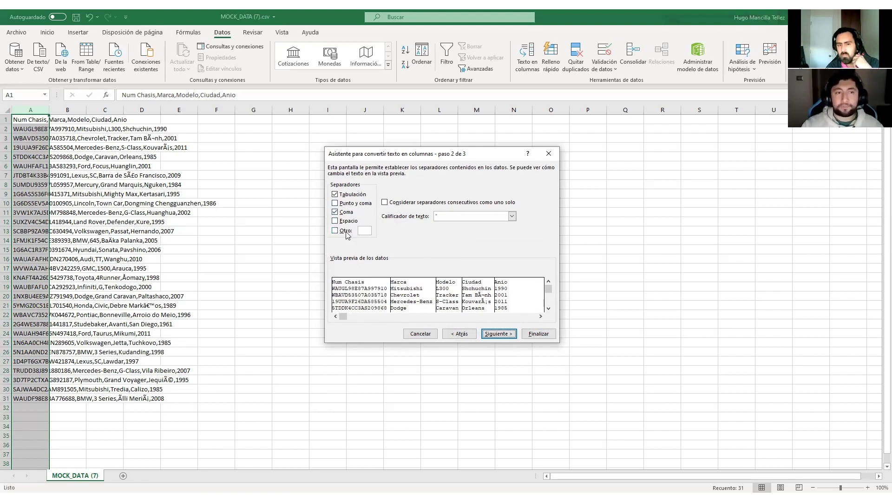
{"action": "left_click", "coordinate": [505, 336]}
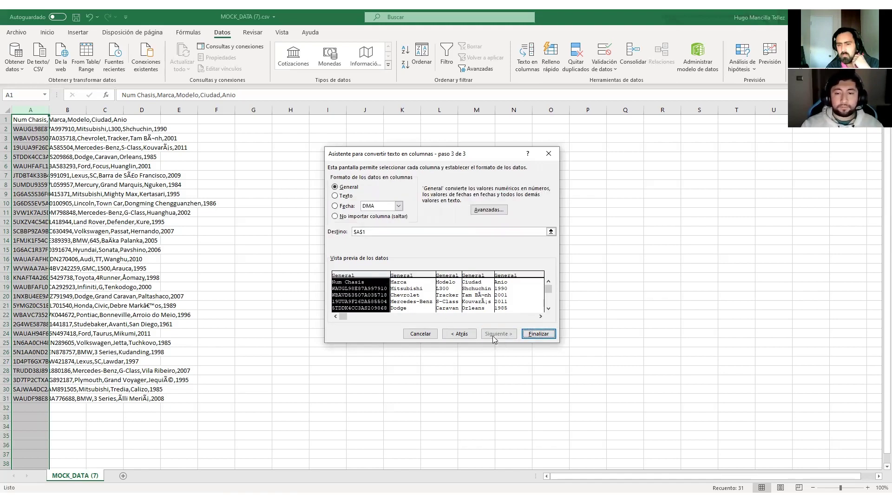
{"action": "left_click", "coordinate": [538, 334]}
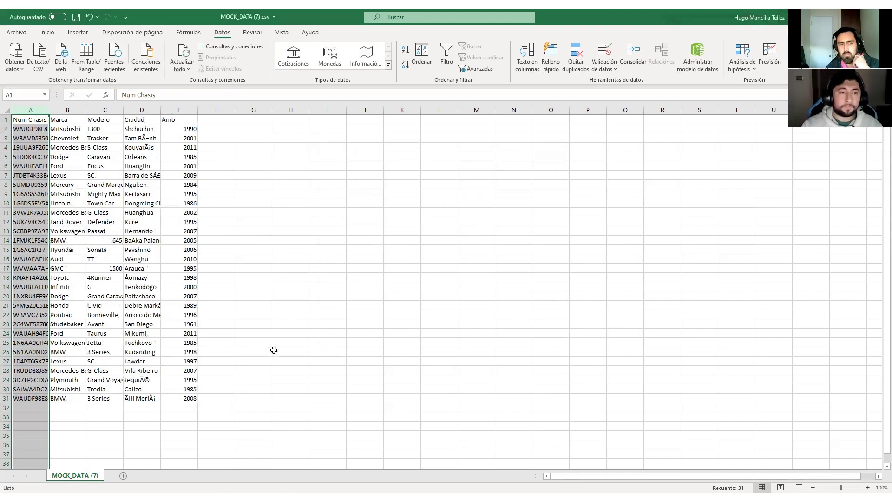
{"action": "left_click", "coordinate": [254, 414]}
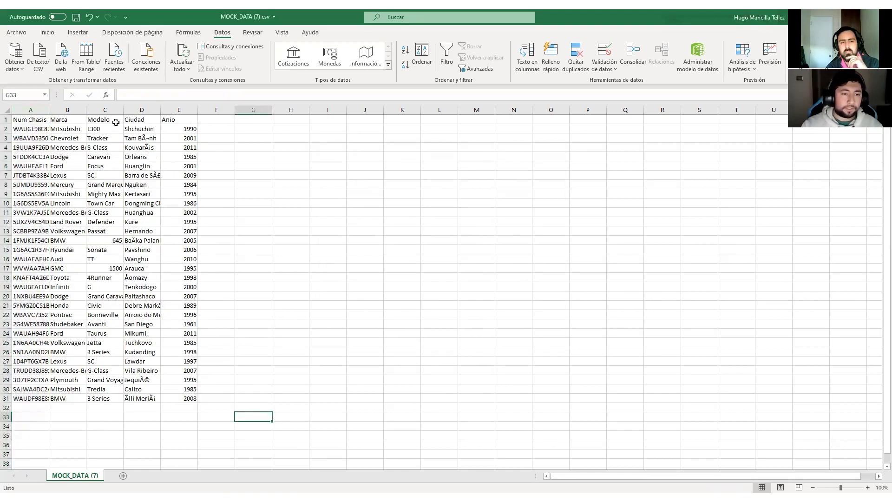
- AutoFit the width of columns A through E to their contents
{"action": "left_click", "coordinate": [187, 108]}
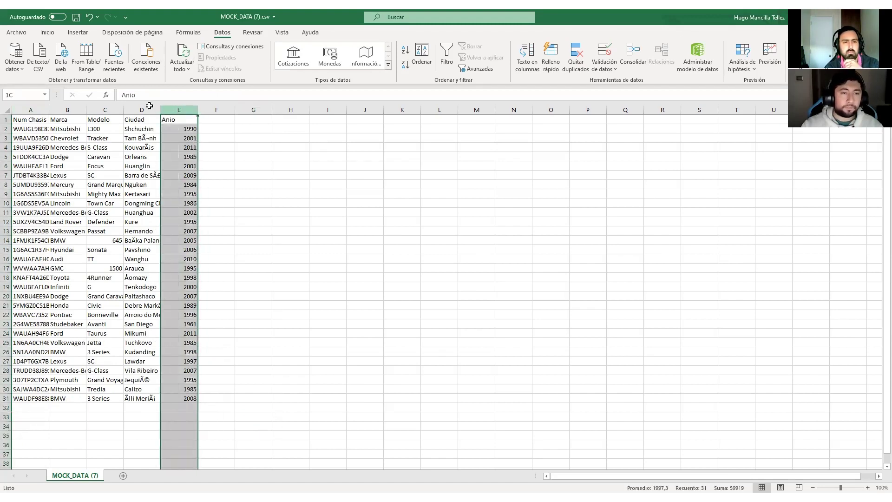
{"action": "left_click", "coordinate": [38, 107], "text": "shift"}
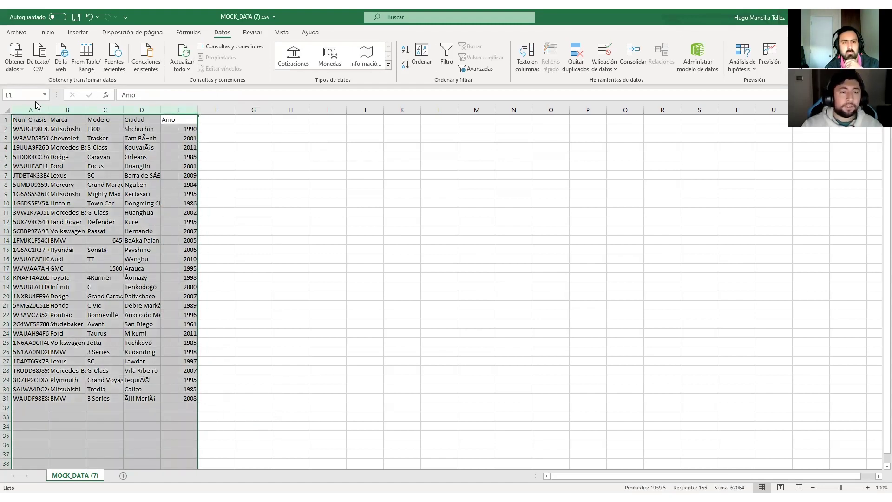
{"action": "left_click", "coordinate": [50, 33]}
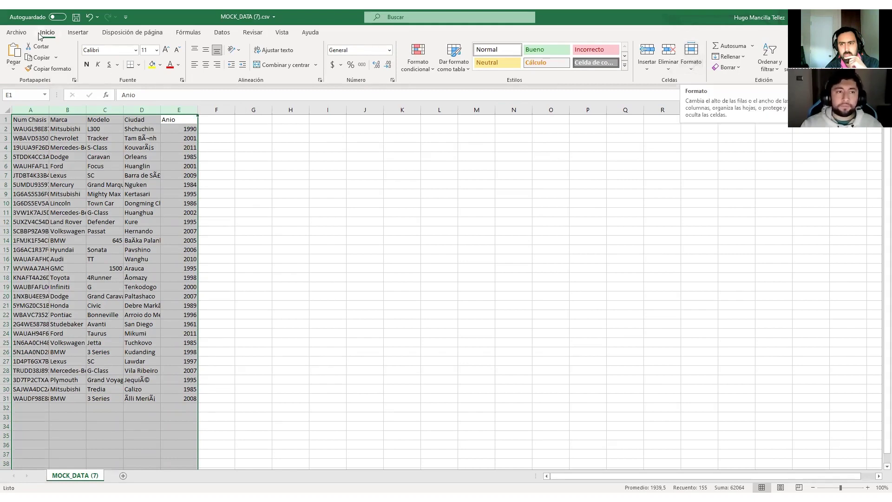
{"action": "left_click", "coordinate": [691, 65]}
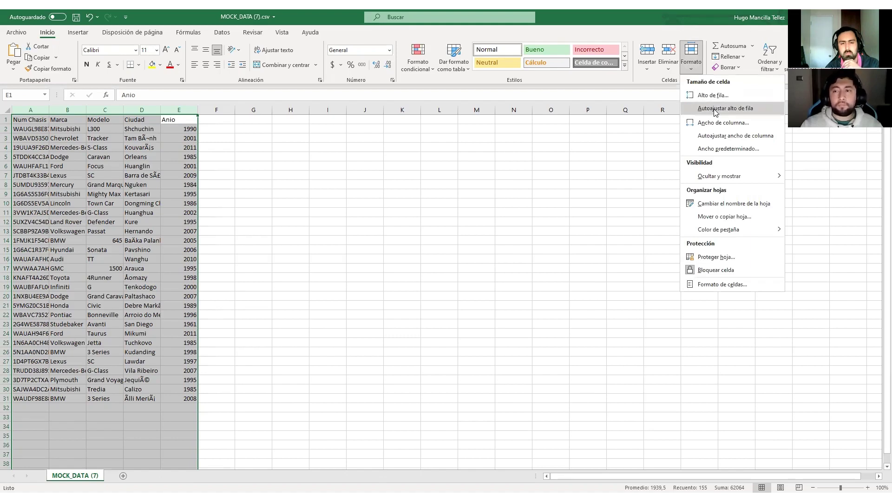
{"action": "left_click", "coordinate": [725, 137]}
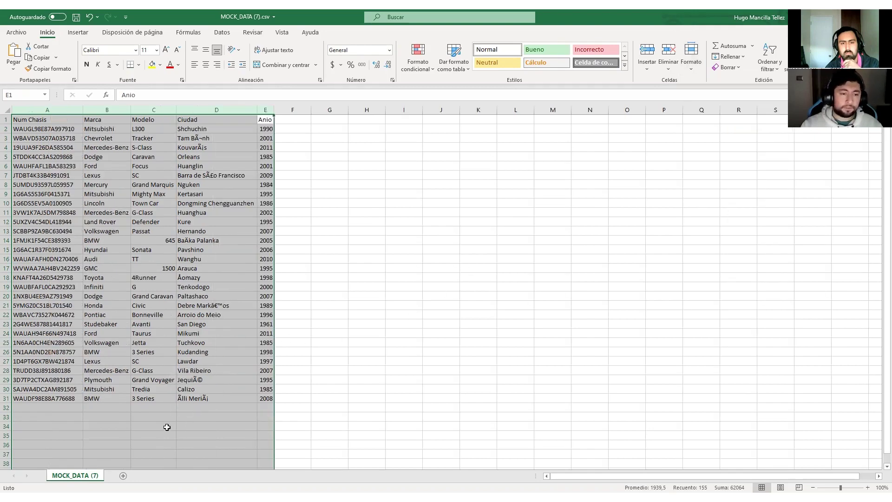
{"action": "left_click", "coordinate": [151, 443]}
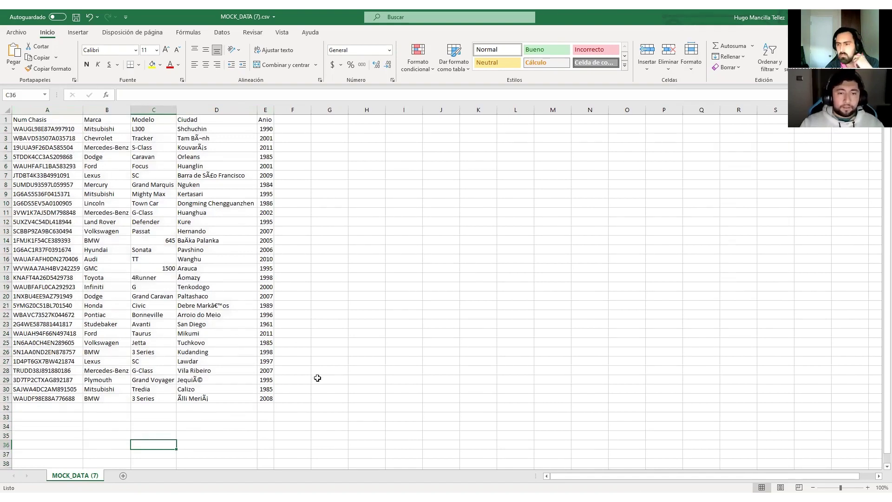
- Review the Marca, Modelo and Ciudad values in the separated car data
{"action": "left_click", "coordinate": [339, 398]}
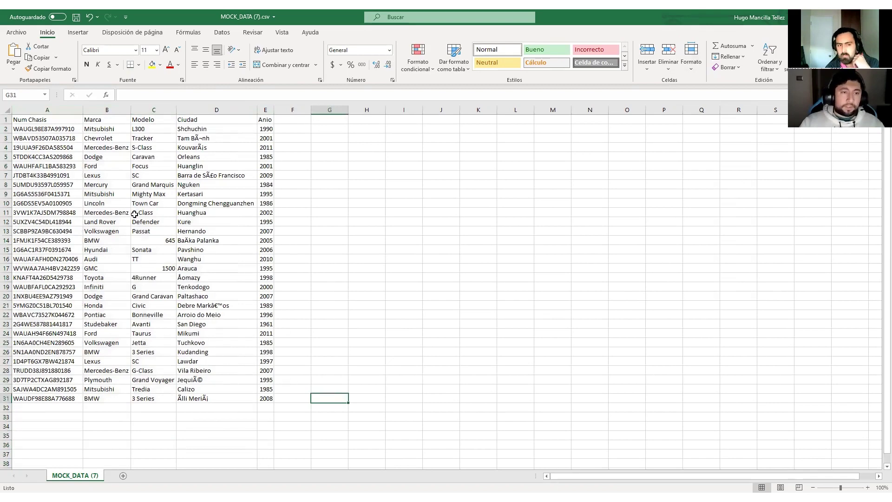
{"action": "left_click_drag", "start_coordinate": [97, 139], "coordinate": [106, 308]}
{"action": "left_click_drag", "start_coordinate": [149, 146], "coordinate": [155, 285]}
{"action": "left_click_drag", "start_coordinate": [197, 150], "coordinate": [200, 259]}
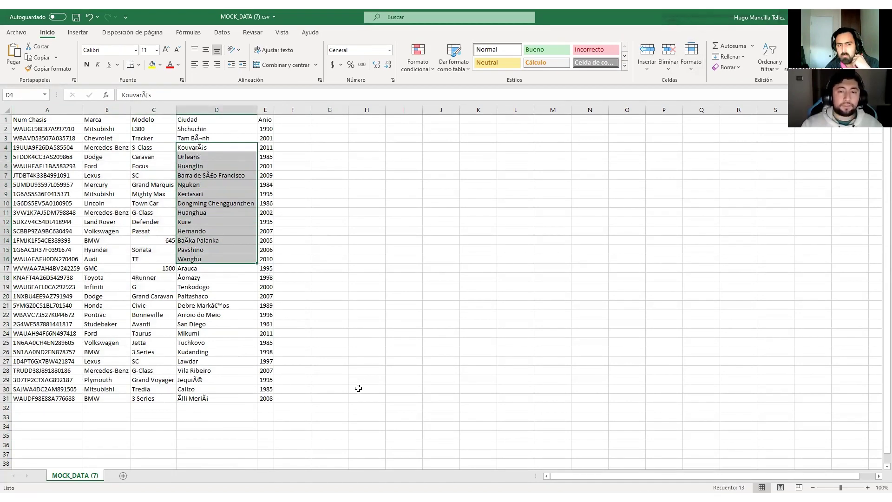
{"action": "left_click", "coordinate": [339, 343]}
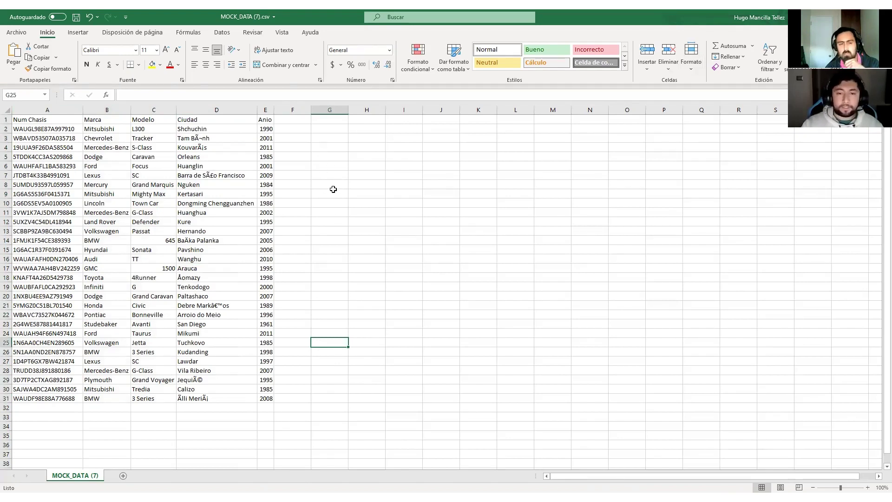
- Insert a pivot table from the car data range A1:E31, placed on the existing sheet at cell G3
{"action": "left_click", "coordinate": [336, 157]}
{"action": "left_click", "coordinate": [337, 136]}
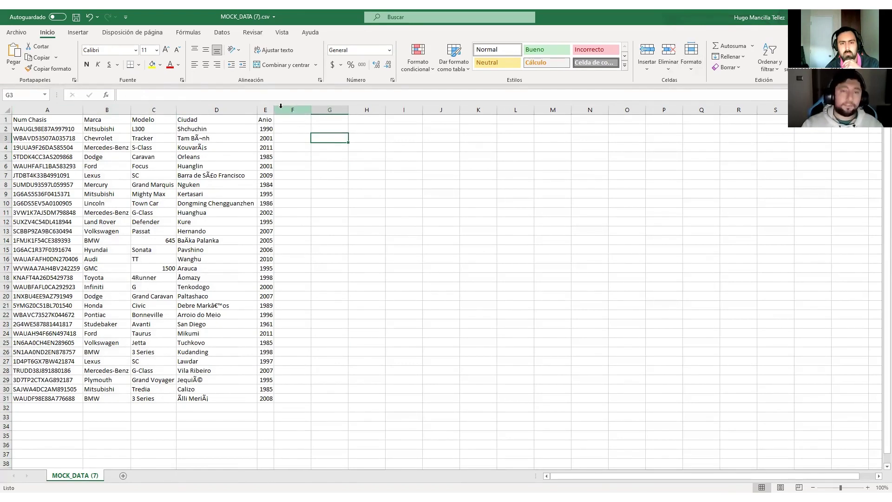
{"action": "left_click", "coordinate": [78, 33]}
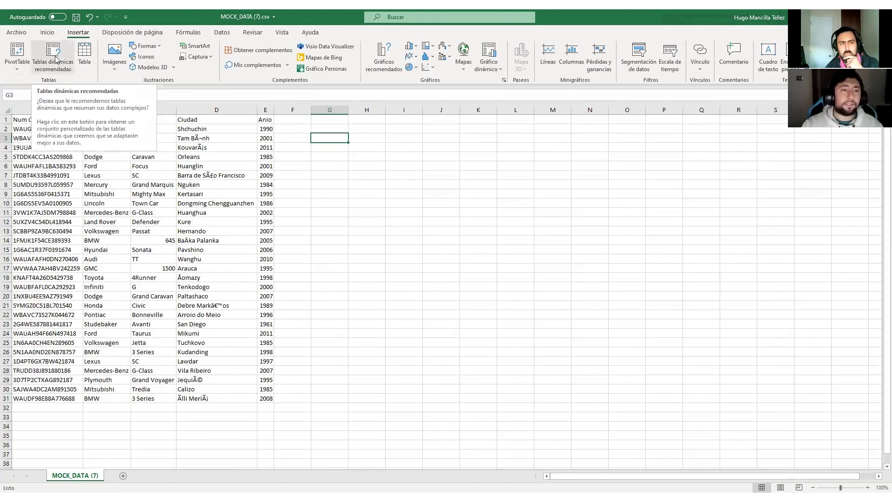
{"action": "left_click", "coordinate": [17, 53]}
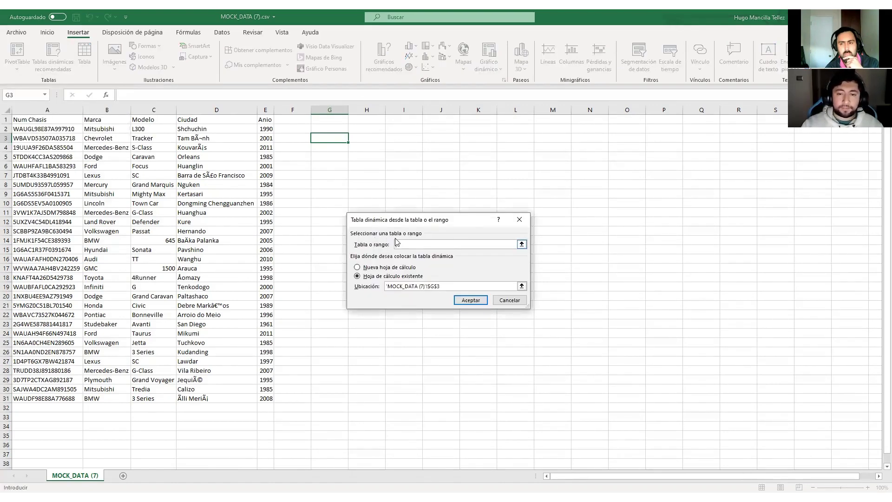
{"action": "left_click", "coordinate": [521, 245]}
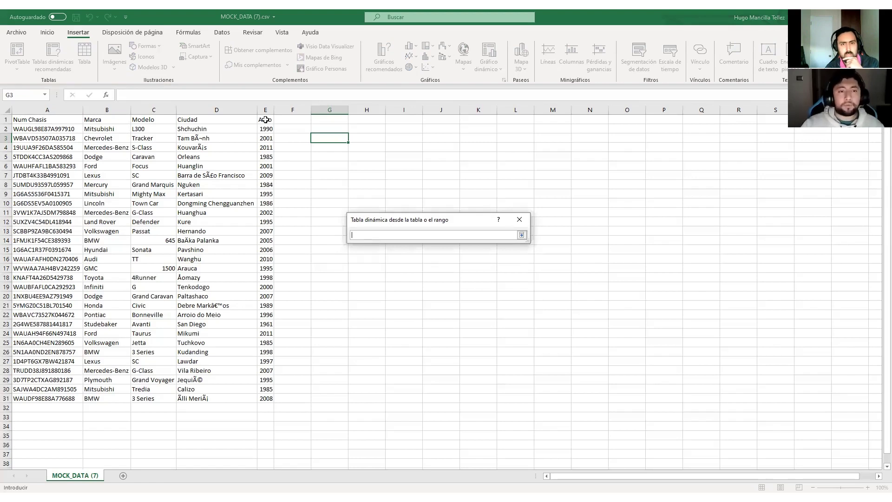
{"action": "left_click_drag", "start_coordinate": [265, 120], "coordinate": [258, 127]}
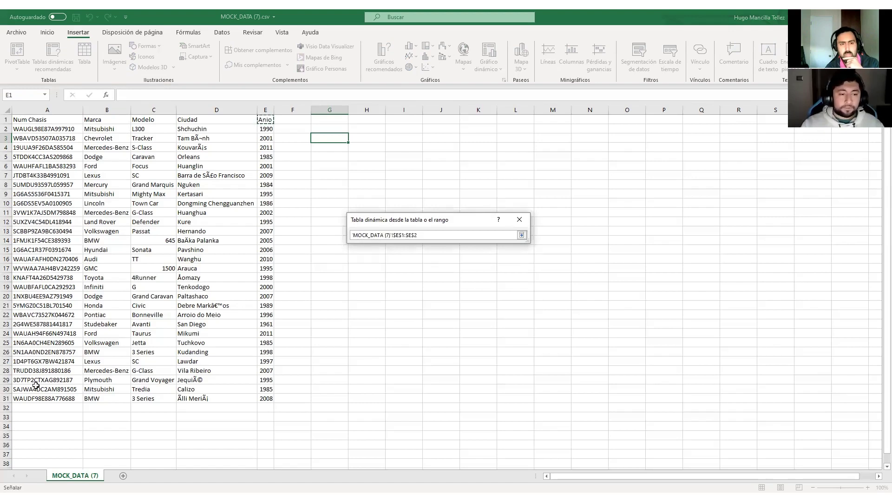
{"action": "left_click_drag", "start_coordinate": [55, 389], "coordinate": [52, 398]}
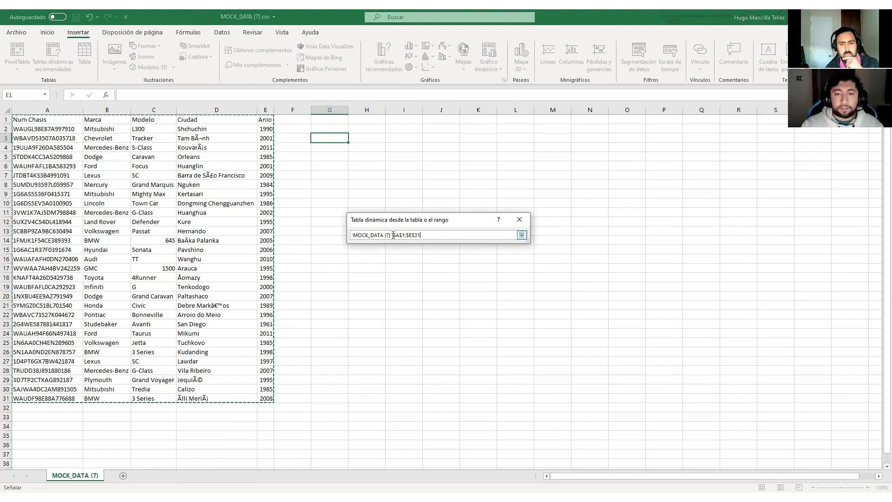
{"action": "left_click", "coordinate": [522, 236]}
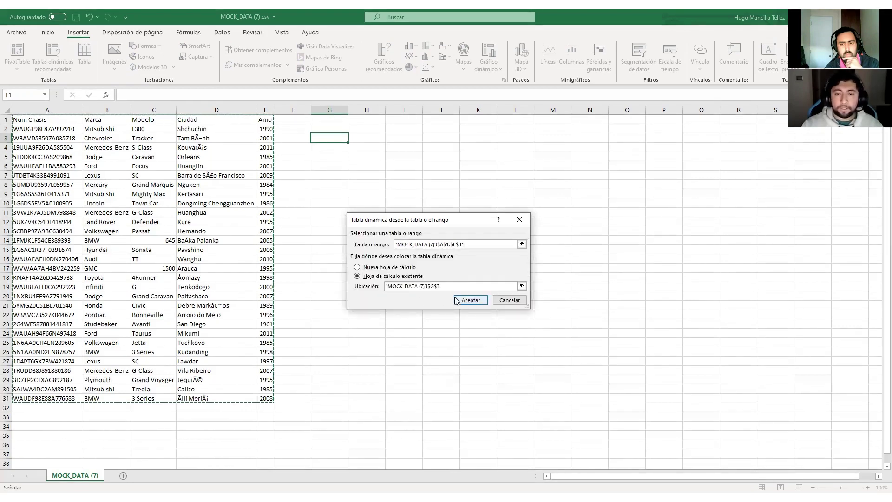
{"action": "left_click", "coordinate": [469, 301]}
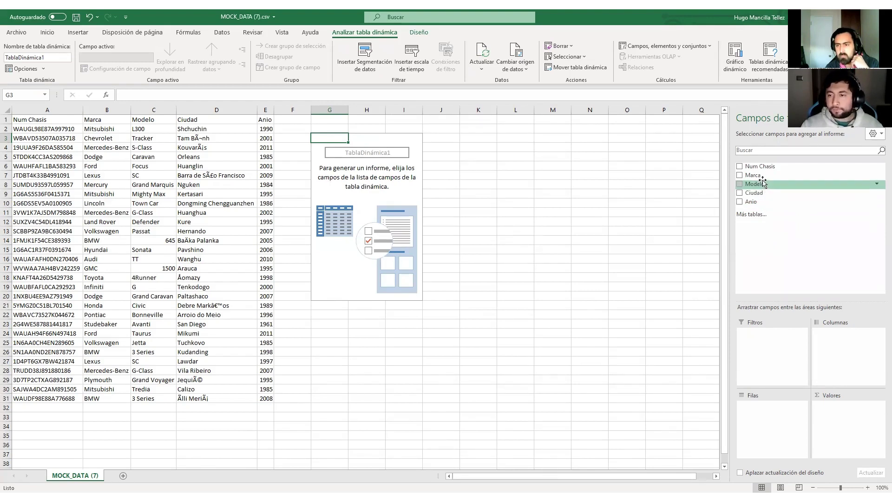
- Add Modelo to the pivot table's rows and Anio to its values
{"action": "left_click_drag", "start_coordinate": [767, 196], "coordinate": [775, 227]}
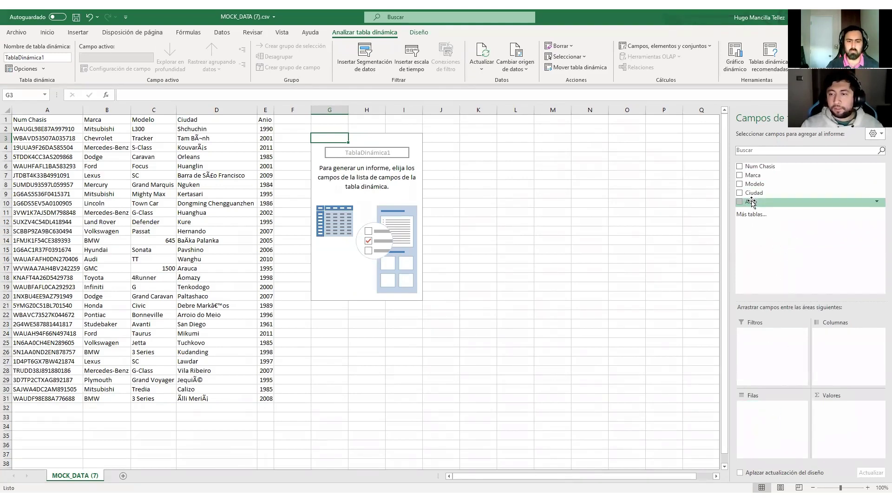
{"action": "left_click_drag", "start_coordinate": [755, 184], "coordinate": [771, 425]}
{"action": "left_click_drag", "start_coordinate": [753, 202], "coordinate": [841, 412]}
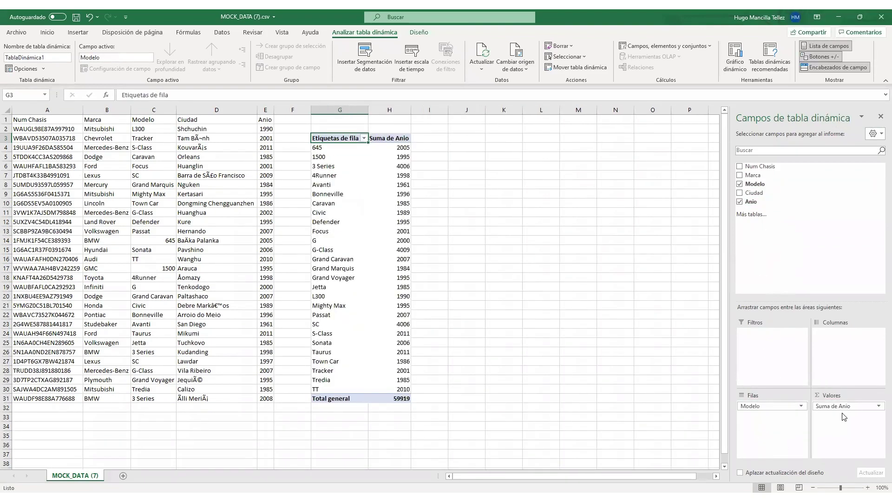
- Replace Anio with Num Chasis in the pivot table's values to count cars per model, and refresh the pivot table
{"action": "left_click_drag", "start_coordinate": [839, 406], "coordinate": [790, 266]}
{"action": "left_click_drag", "start_coordinate": [758, 167], "coordinate": [850, 413]}
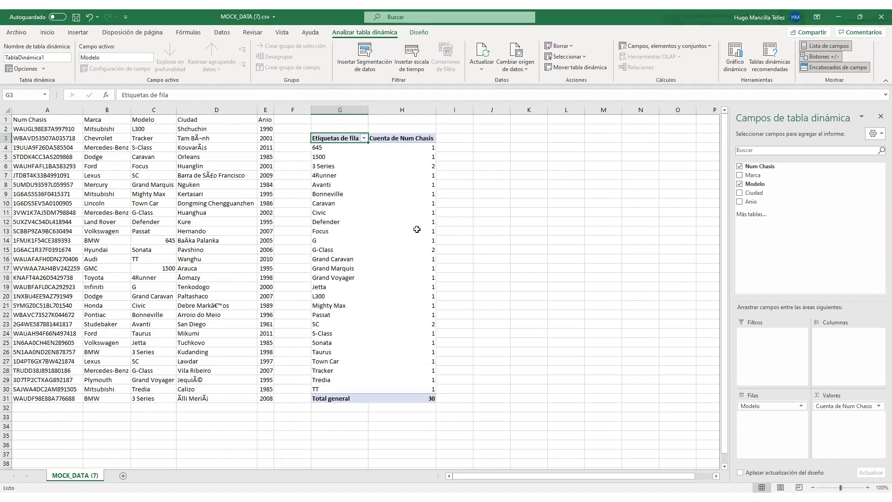
{"action": "mouse_move", "coordinate": [417, 229]}
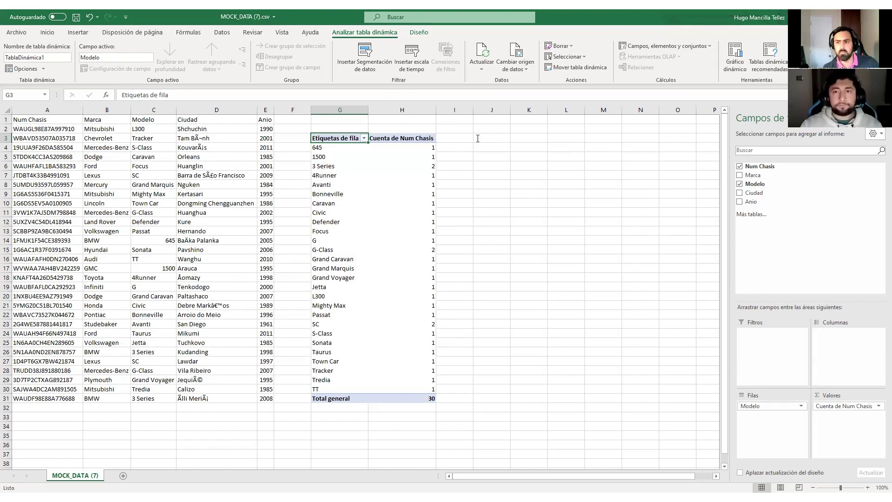
{"action": "left_click", "coordinate": [482, 65]}
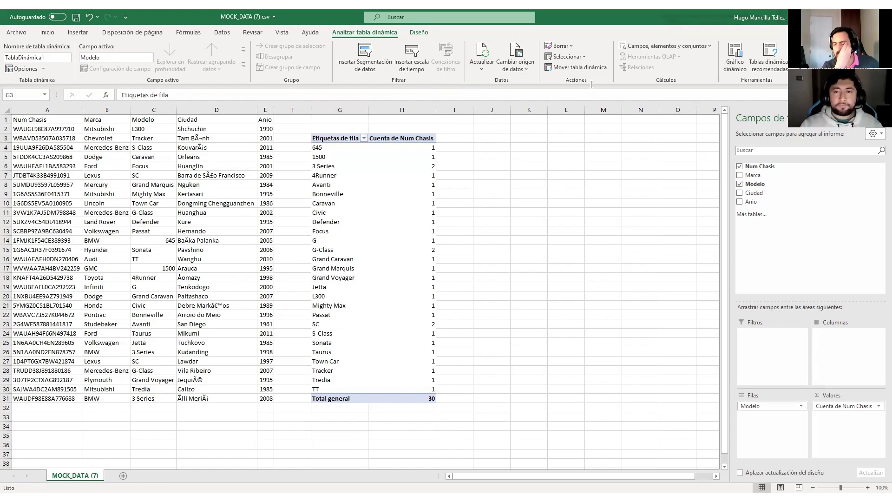